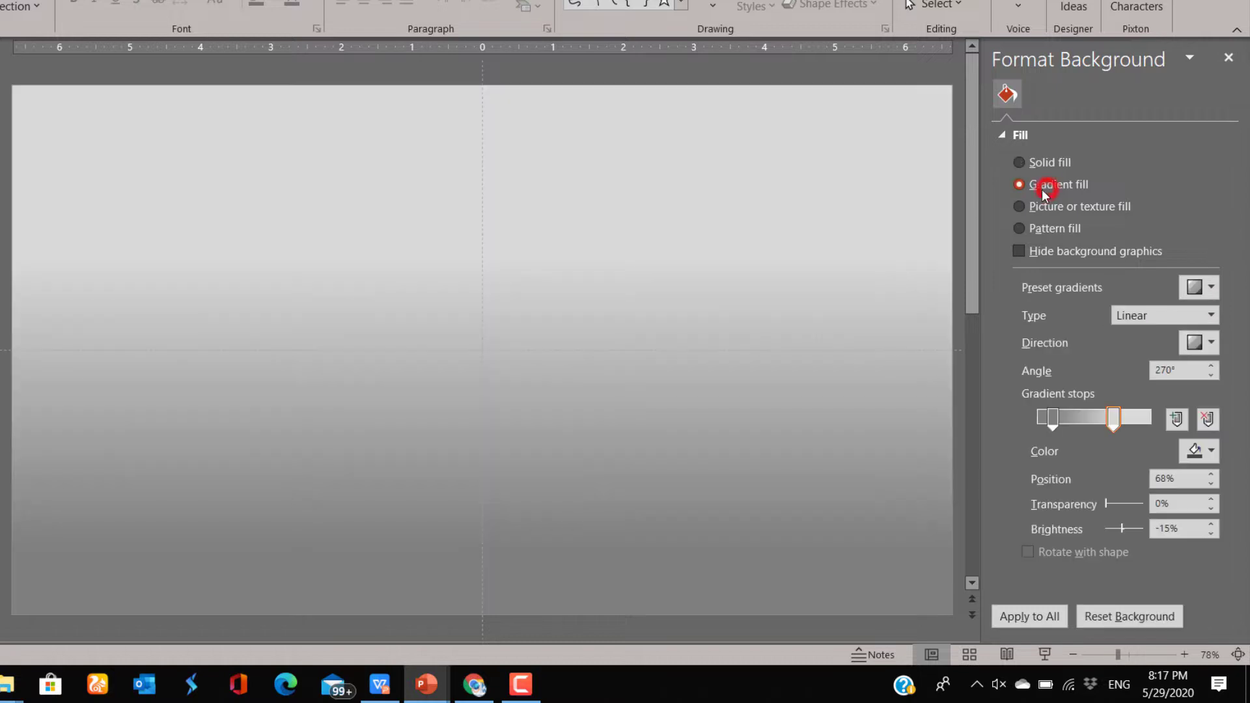
- Set the background gradient to the 45° diagonal direction and recolor its darker first stop to a lighter gray
click(1199, 346)
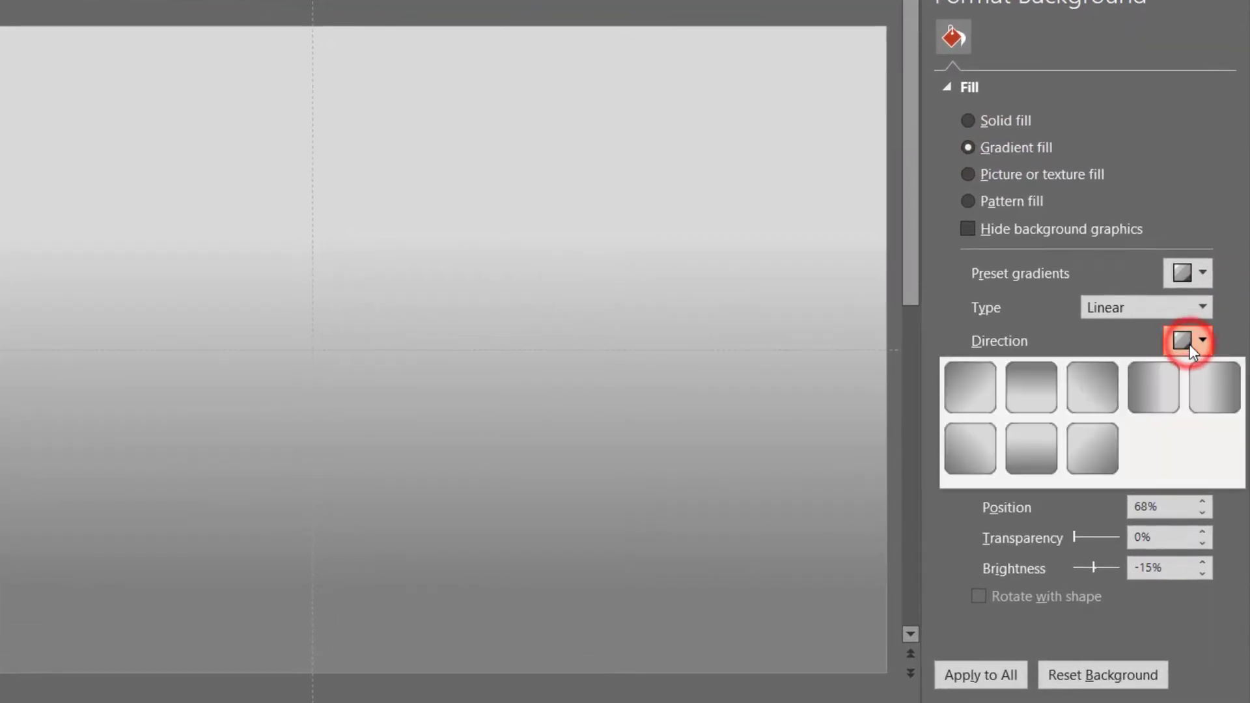
click(979, 397)
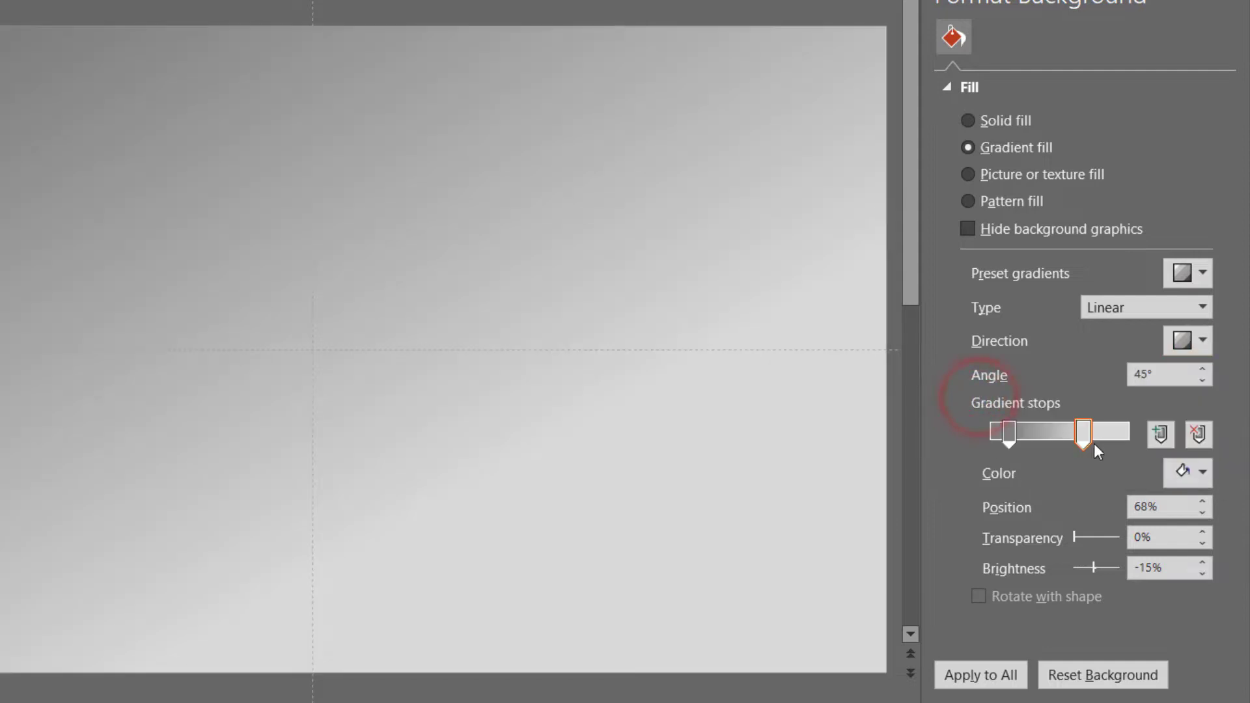
click(1010, 434)
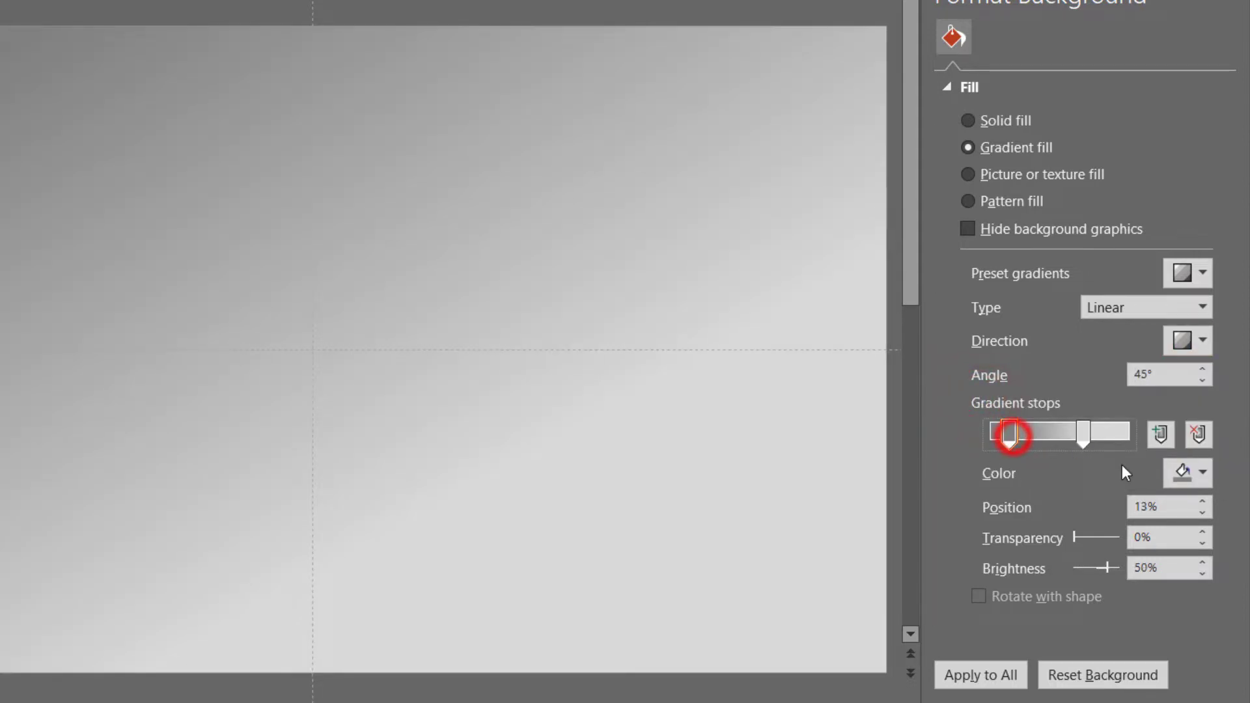
click(1175, 472)
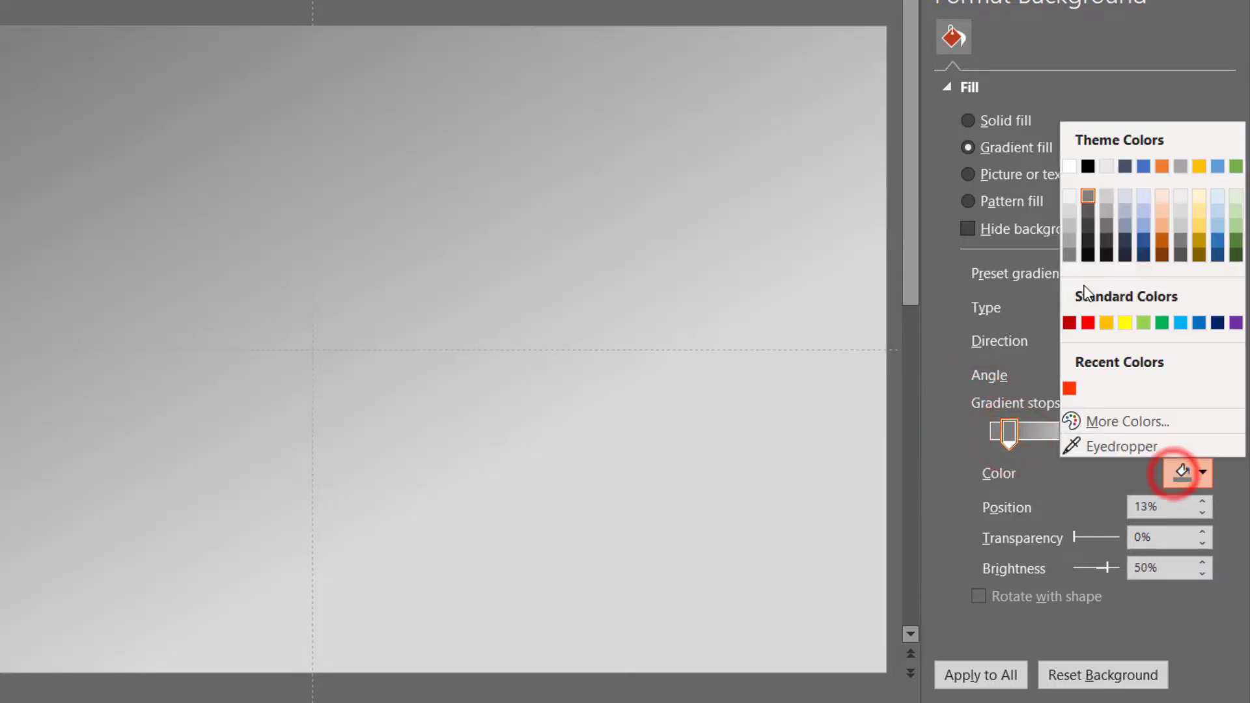
click(1068, 230)
- Spread the two background gradient stops to opposite ends, with the light gray end stop at 100%
drag(1081, 437, 1112, 437)
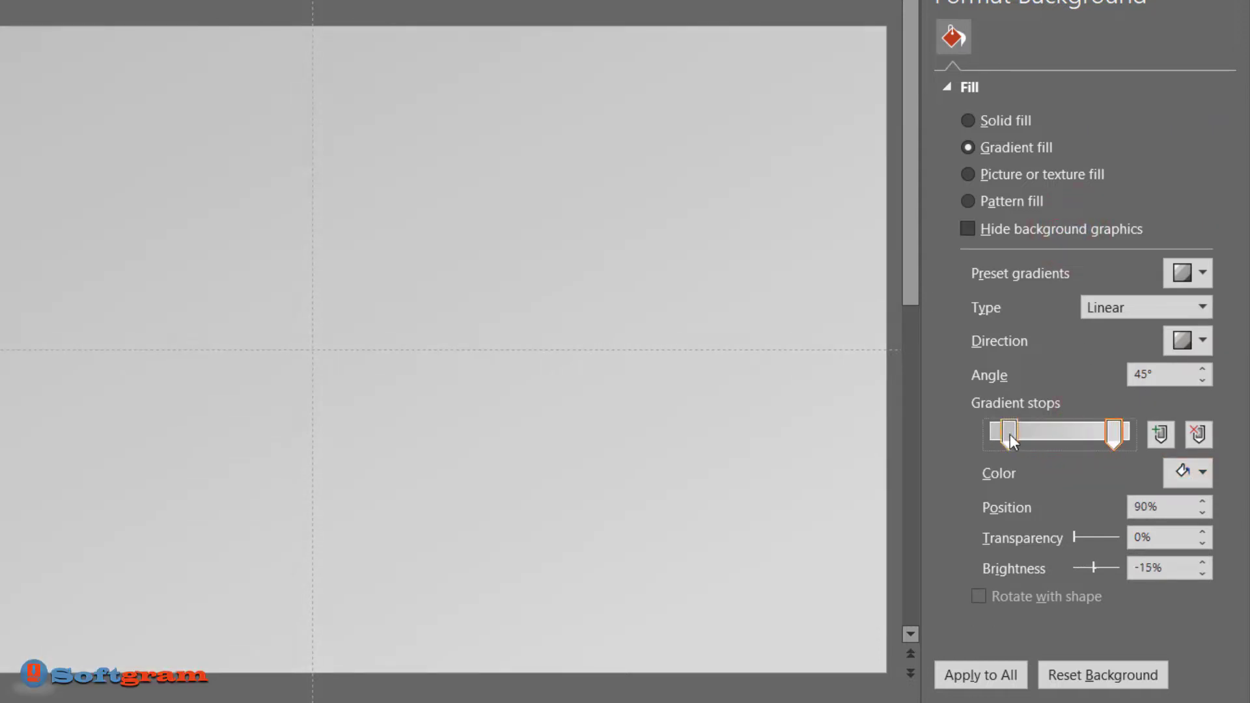
drag(1009, 435, 979, 434)
click(1114, 437)
drag(1131, 436, 1131, 435)
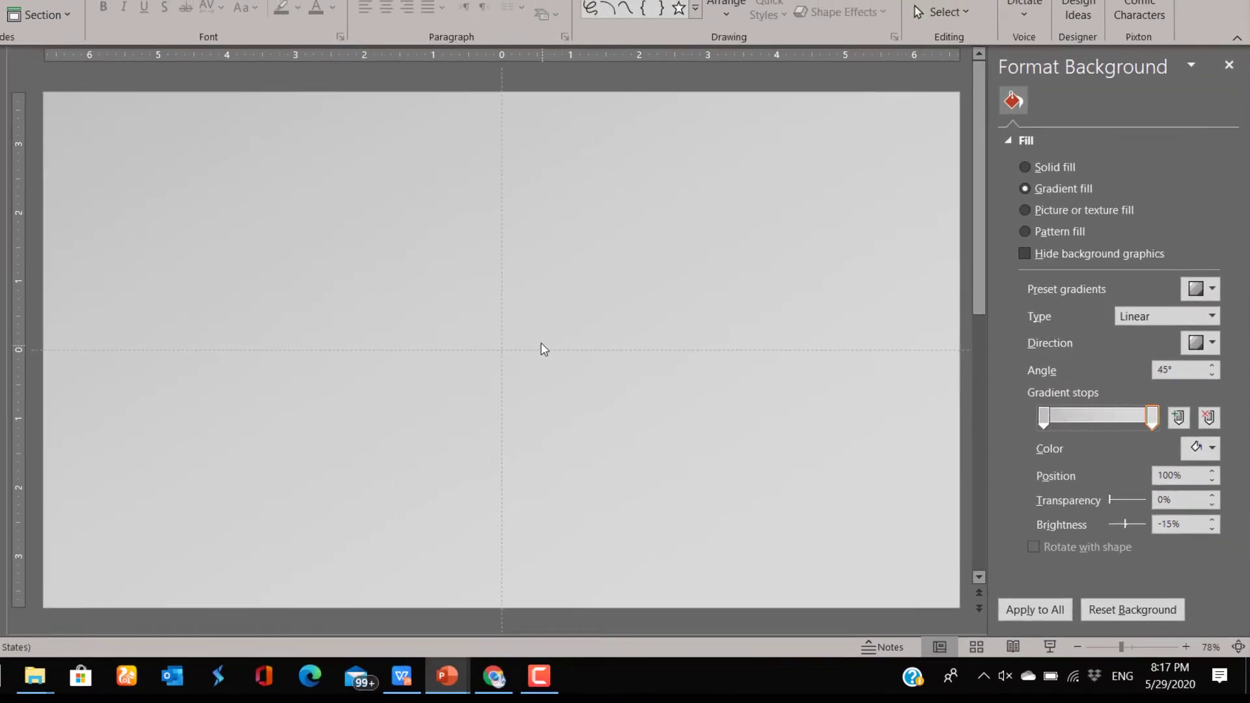
- Draw a wide rounded rectangle about 3.18" by 0.74" near the center of the slide
click(703, 289)
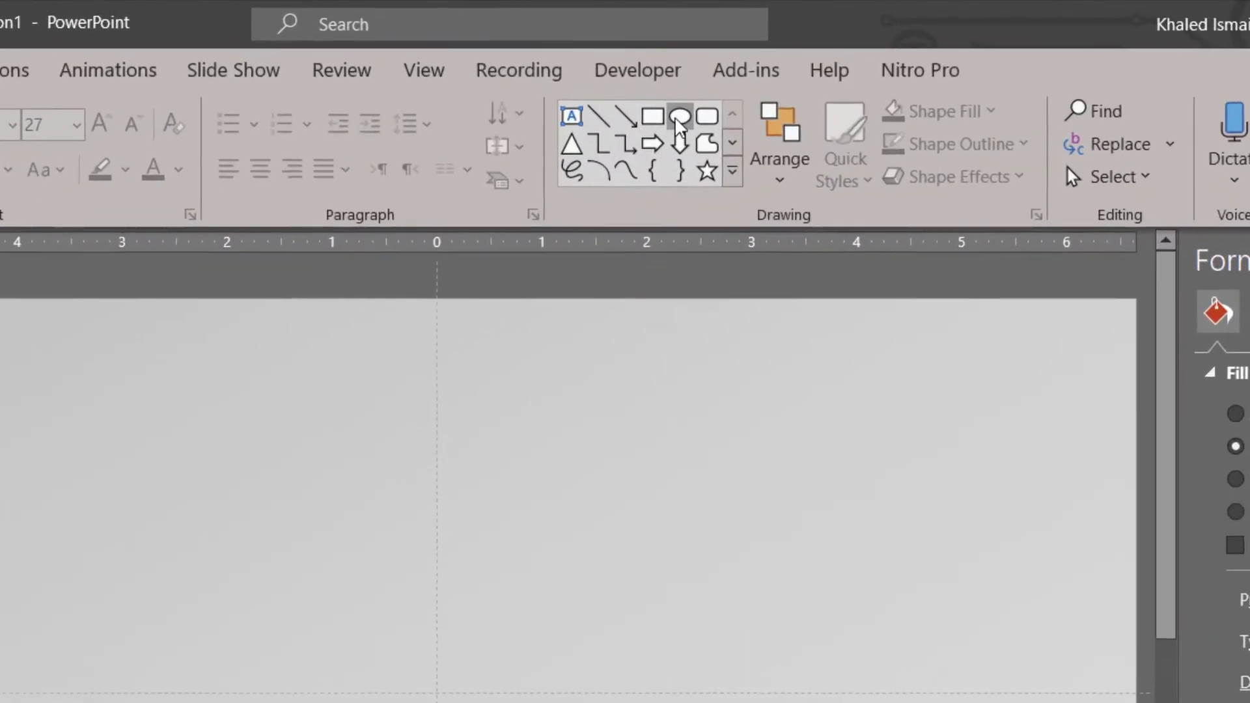
click(709, 125)
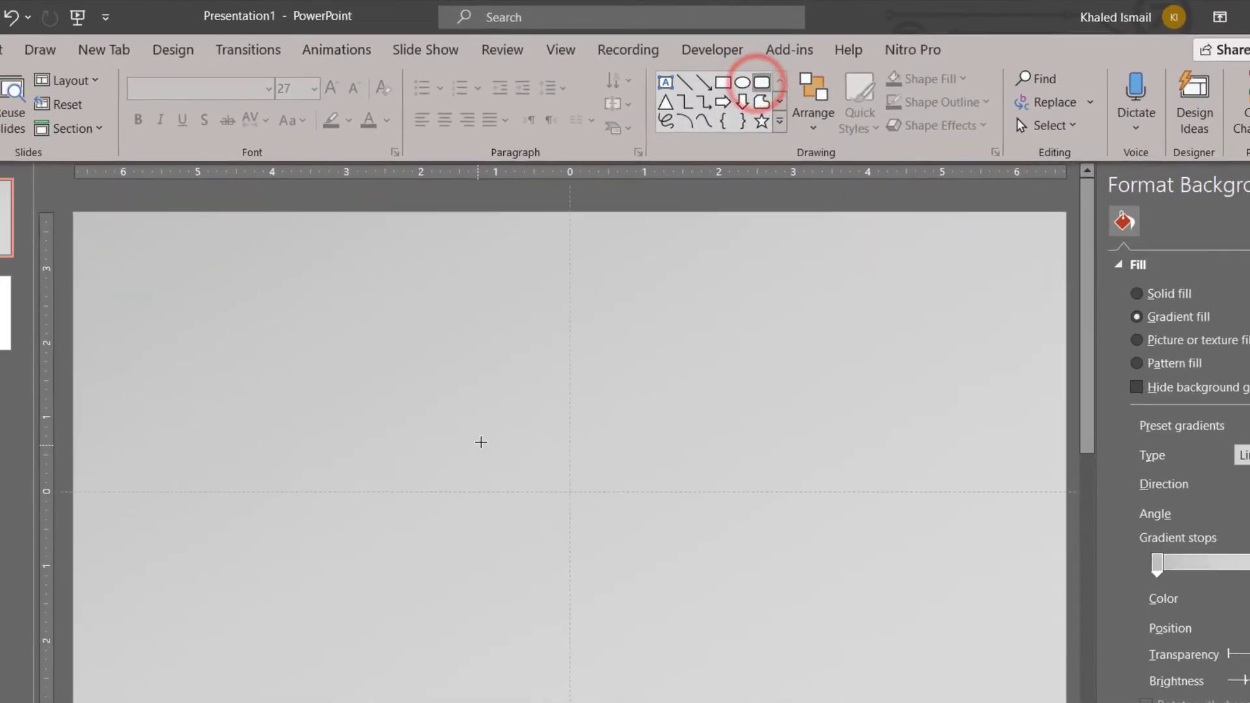
mouse_move(472, 449)
mouse_down()
mouse_move(664, 474)
mouse_move(695, 501)
mouse_up()
- Round the rectangle's corners fully into a pill-shaped bar and remove its outline
click(482, 450)
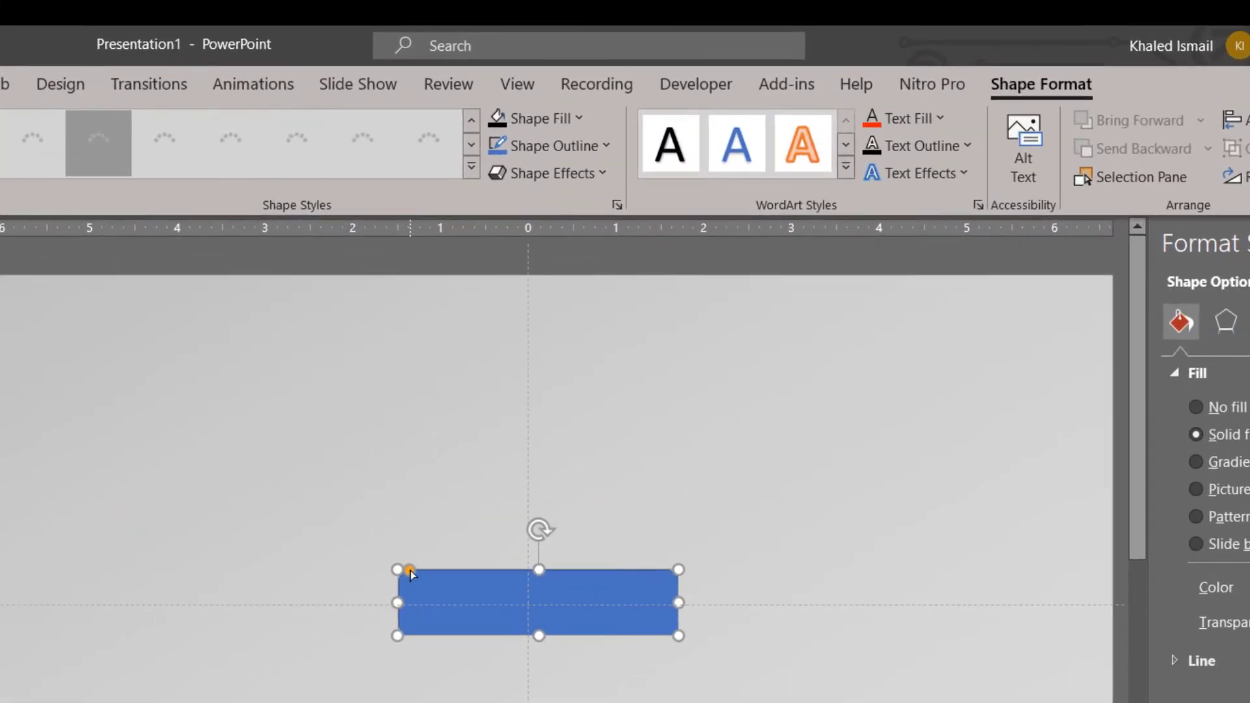
drag(424, 577, 495, 596)
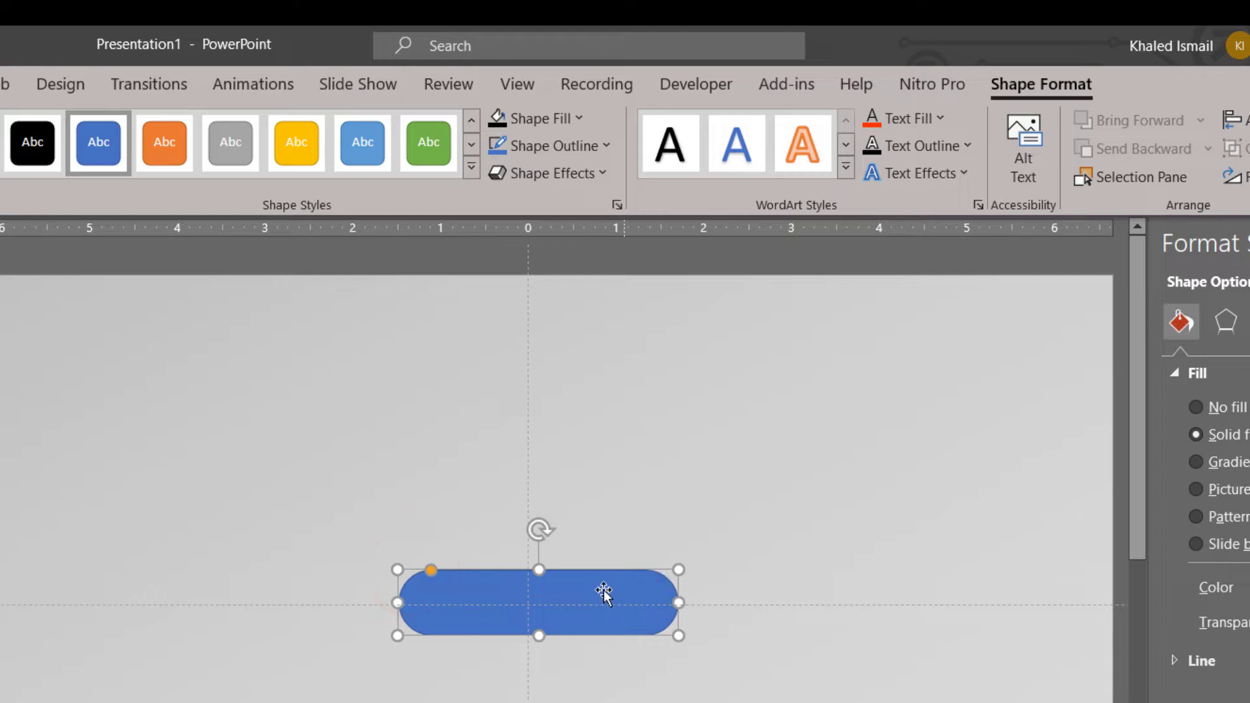
click(561, 143)
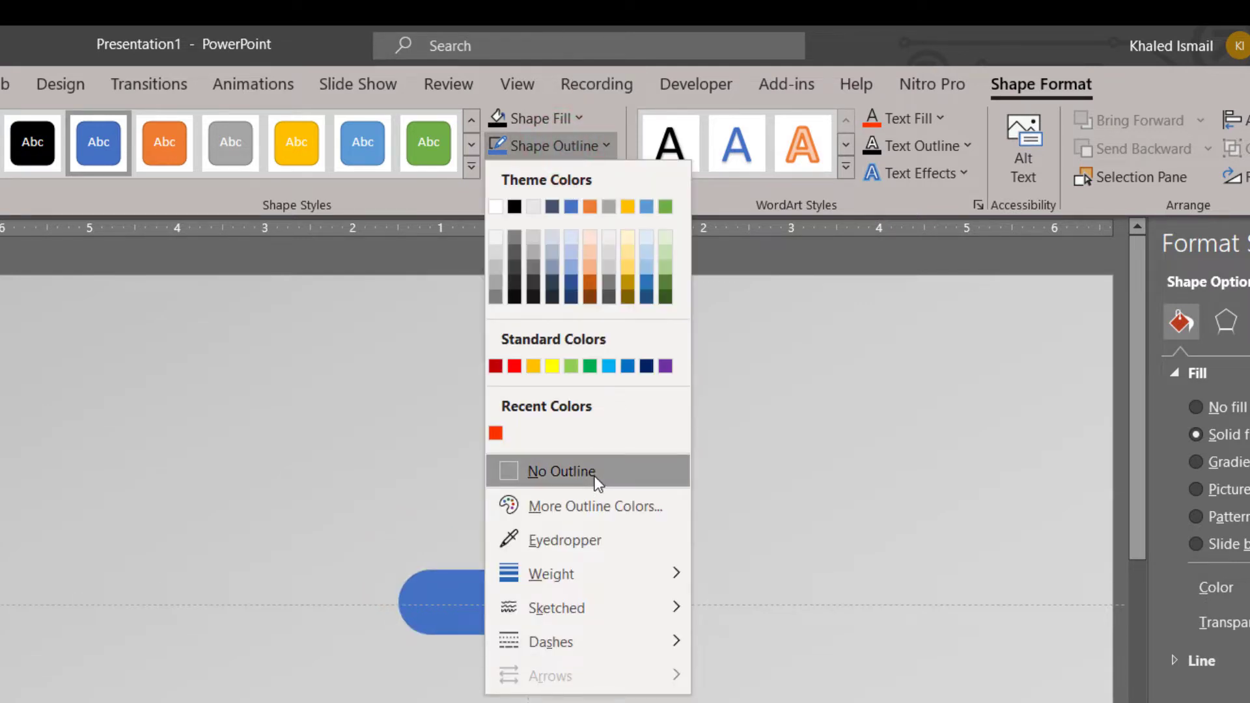
click(594, 481)
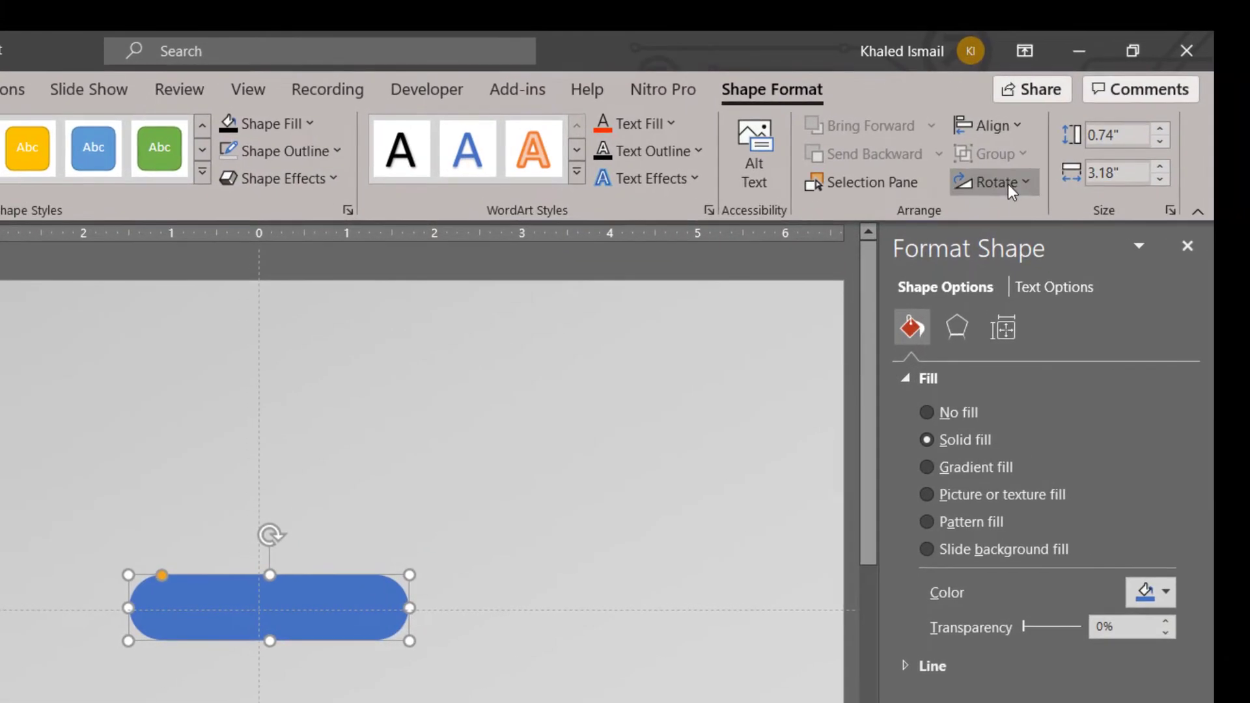
- Set the bar's rotation to 40°
click(1237, 176)
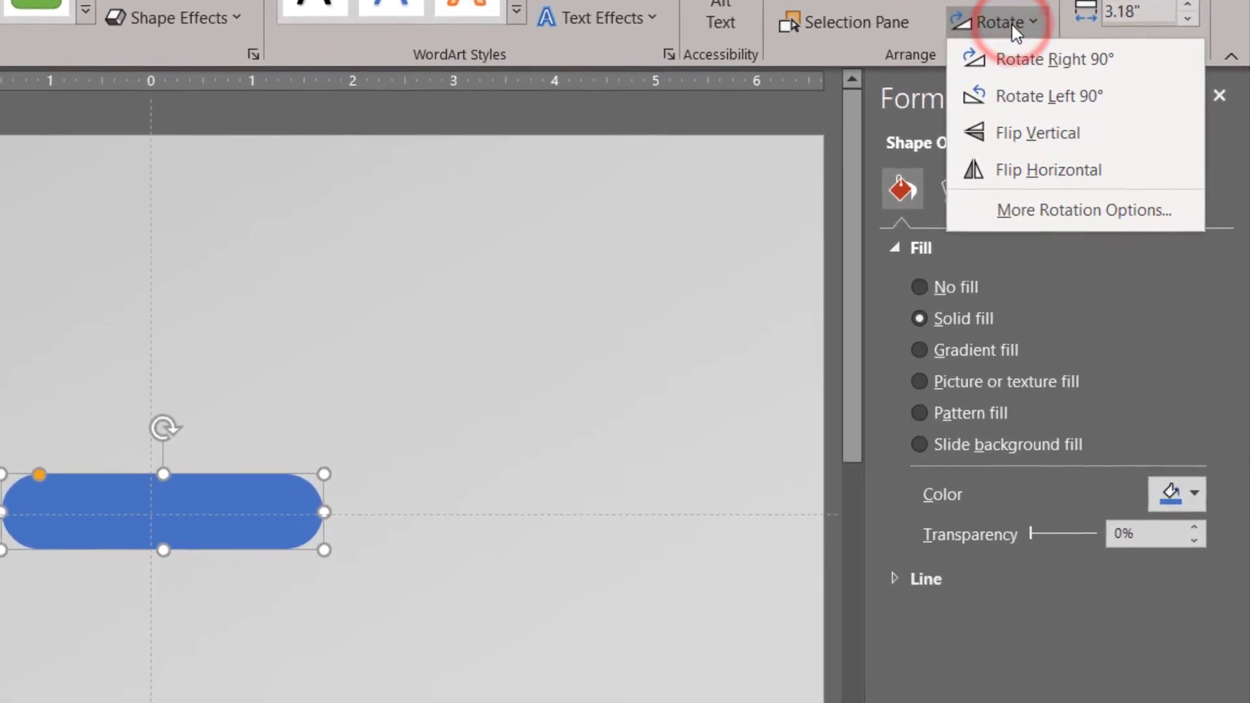
click(1084, 209)
drag(1194, 339, 1193, 339)
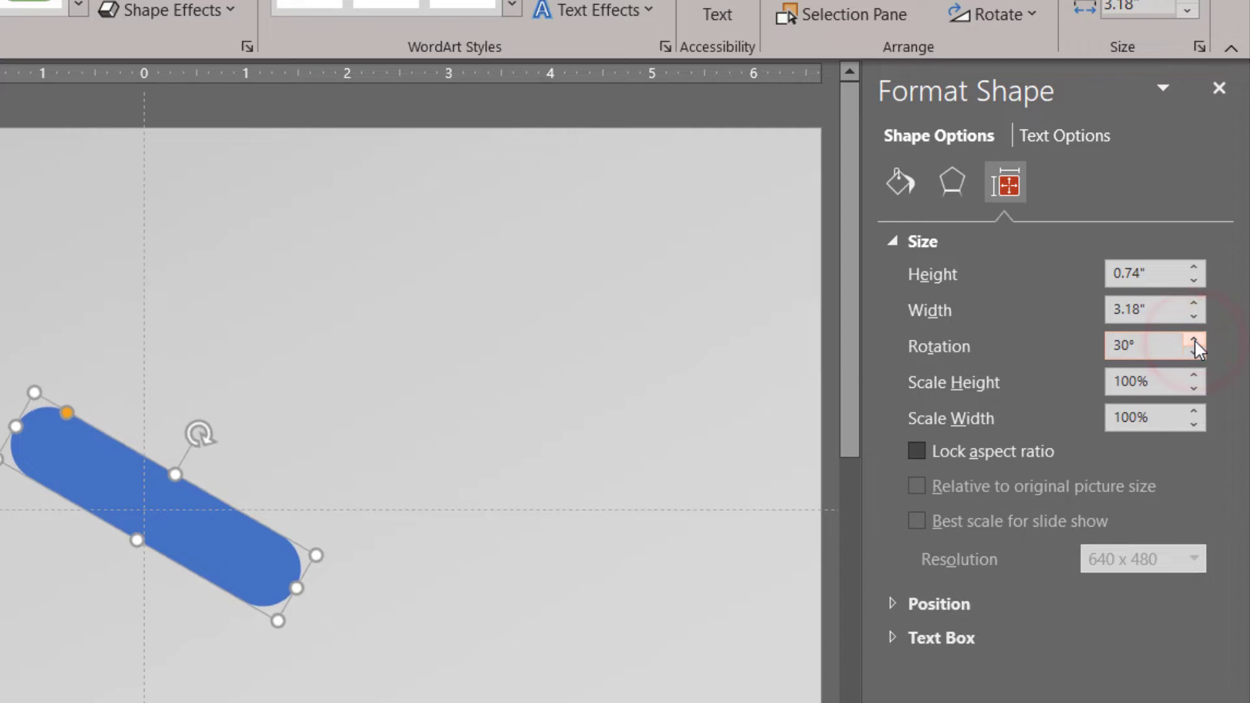
click(1194, 339)
click(1194, 339)
click(1193, 338)
click(1193, 338)
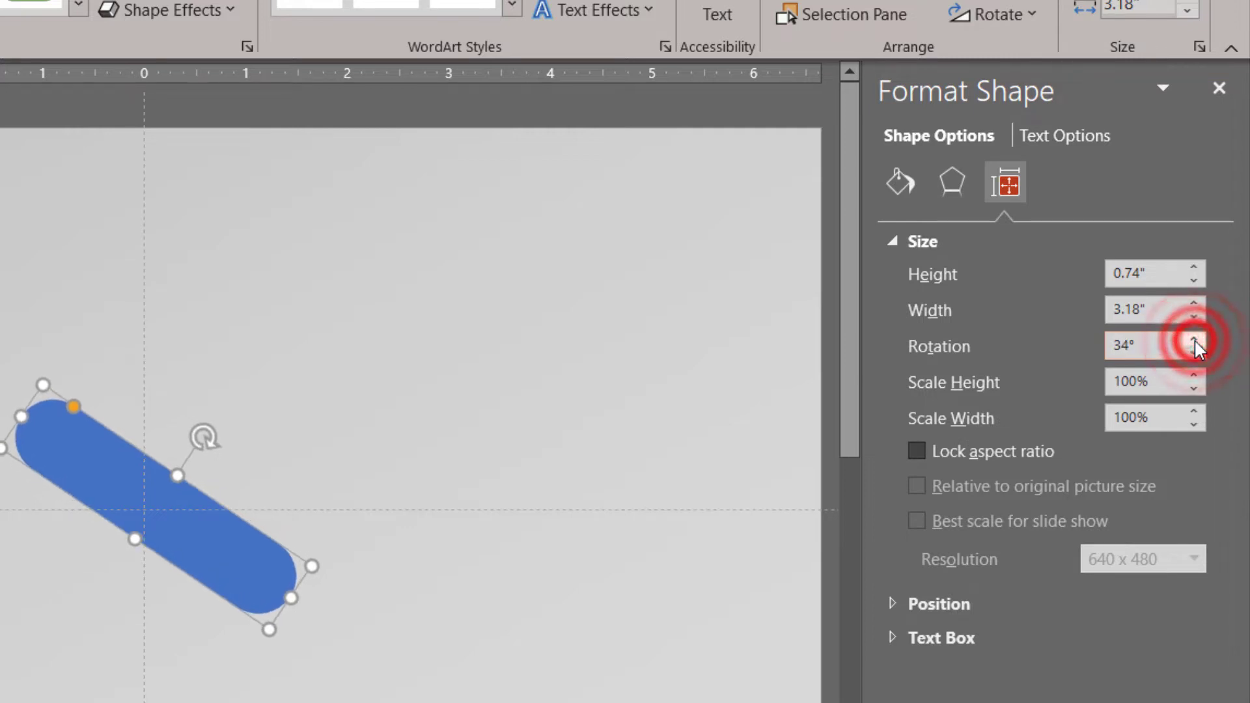
click(1194, 338)
click(1194, 339)
click(1193, 339)
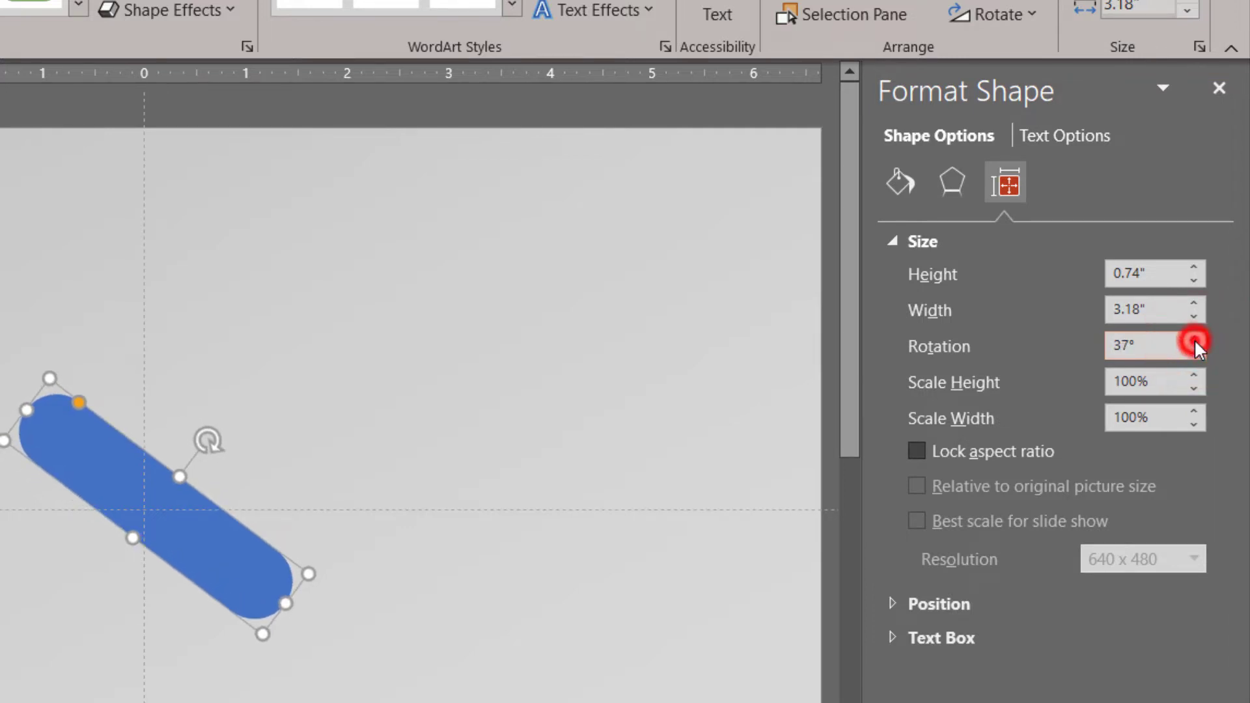
click(1194, 338)
click(1193, 338)
click(1194, 338)
click(1193, 338)
click(1194, 339)
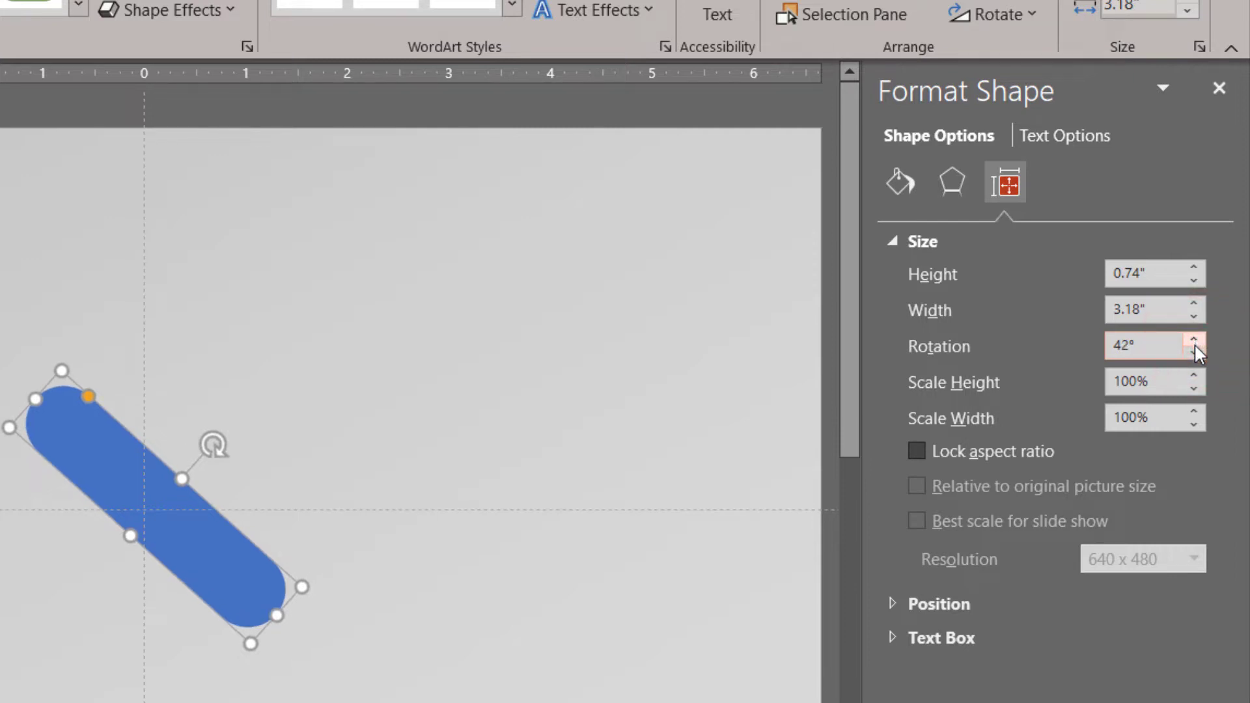
click(1193, 353)
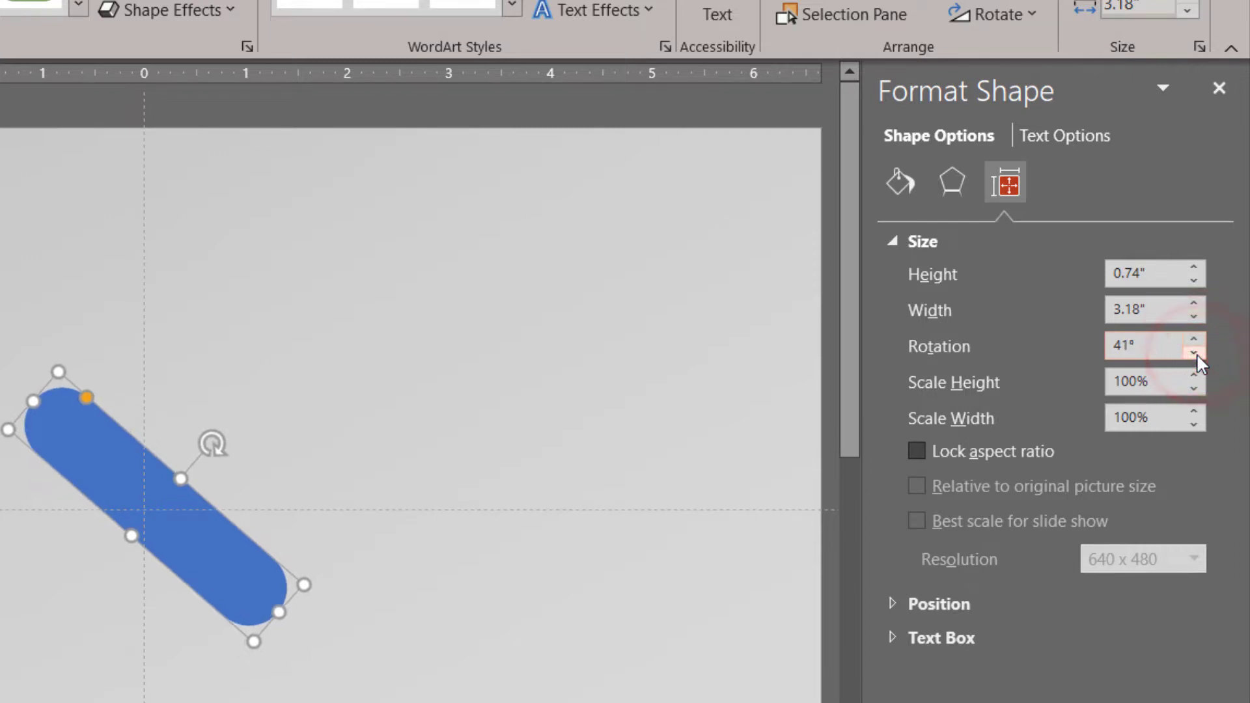
click(1193, 353)
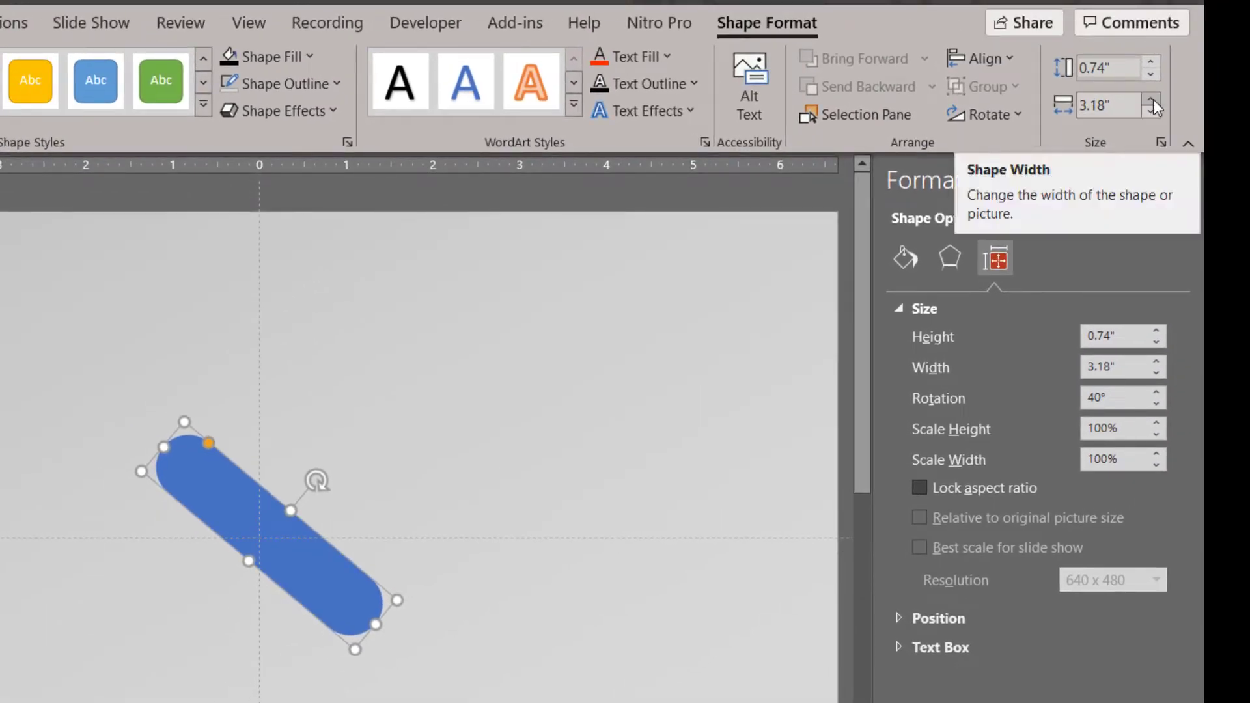
- Set the bar's width to 3.3" and apply No Outline to it
click(1152, 99)
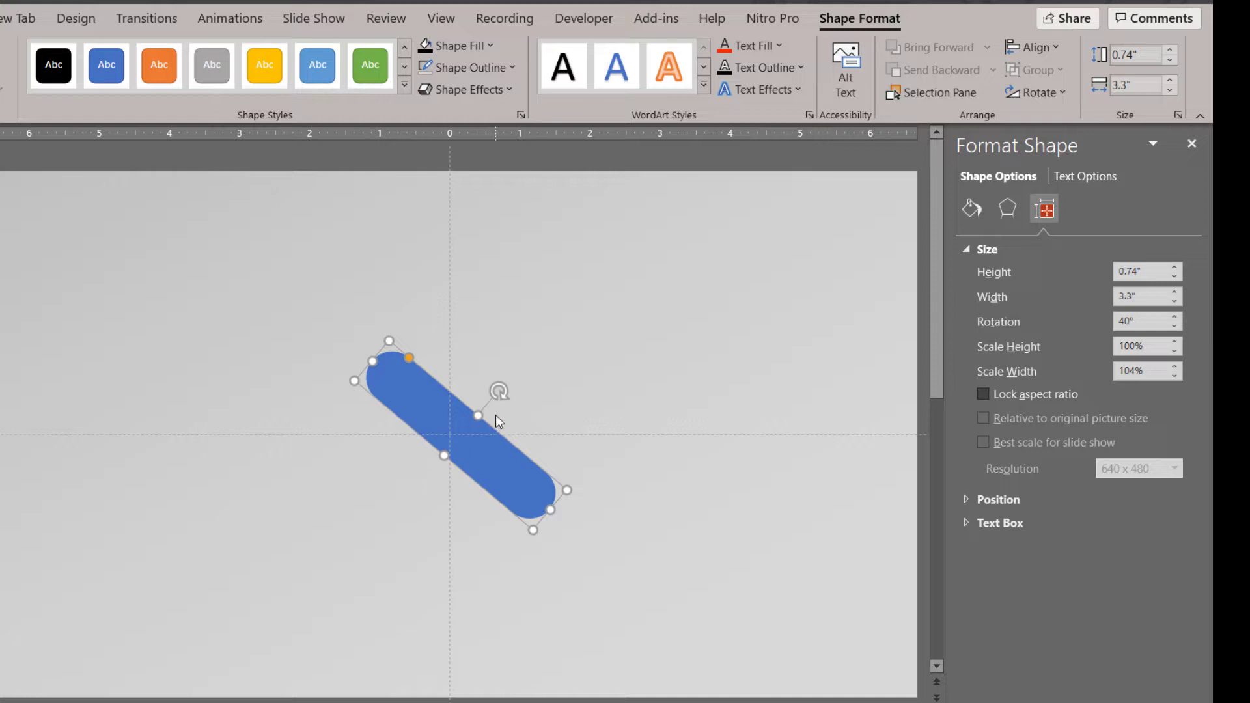
click(501, 65)
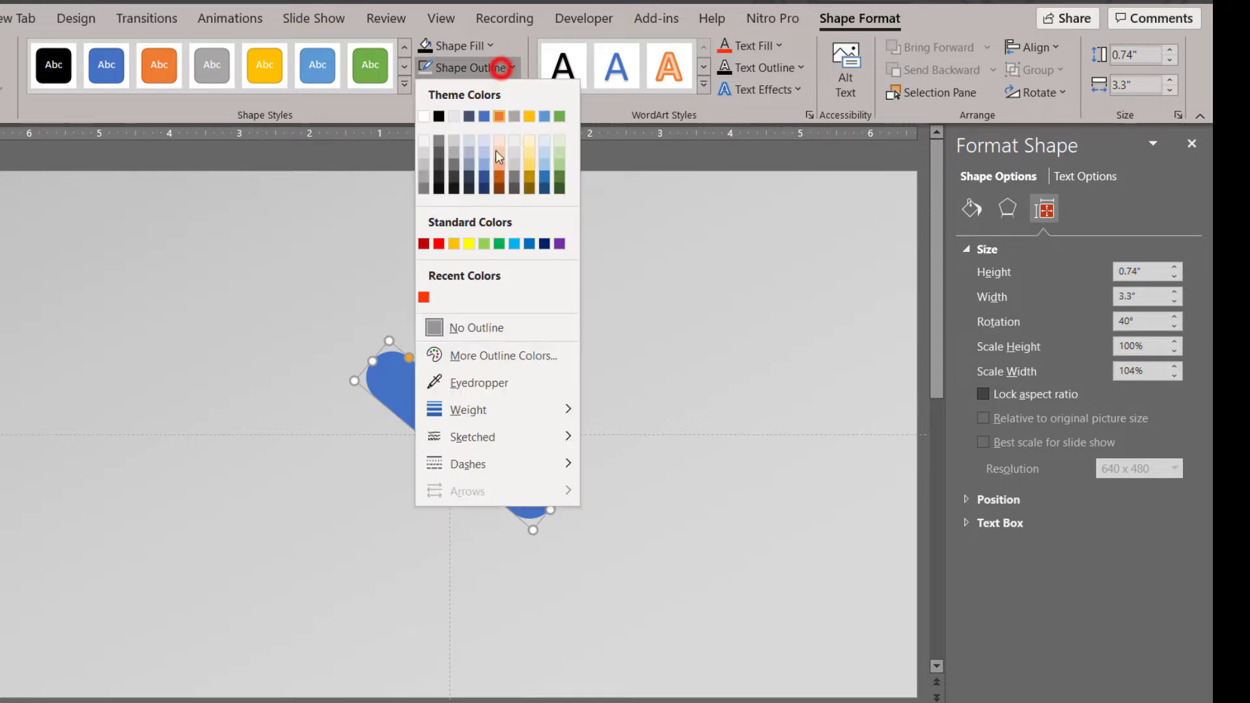
click(494, 327)
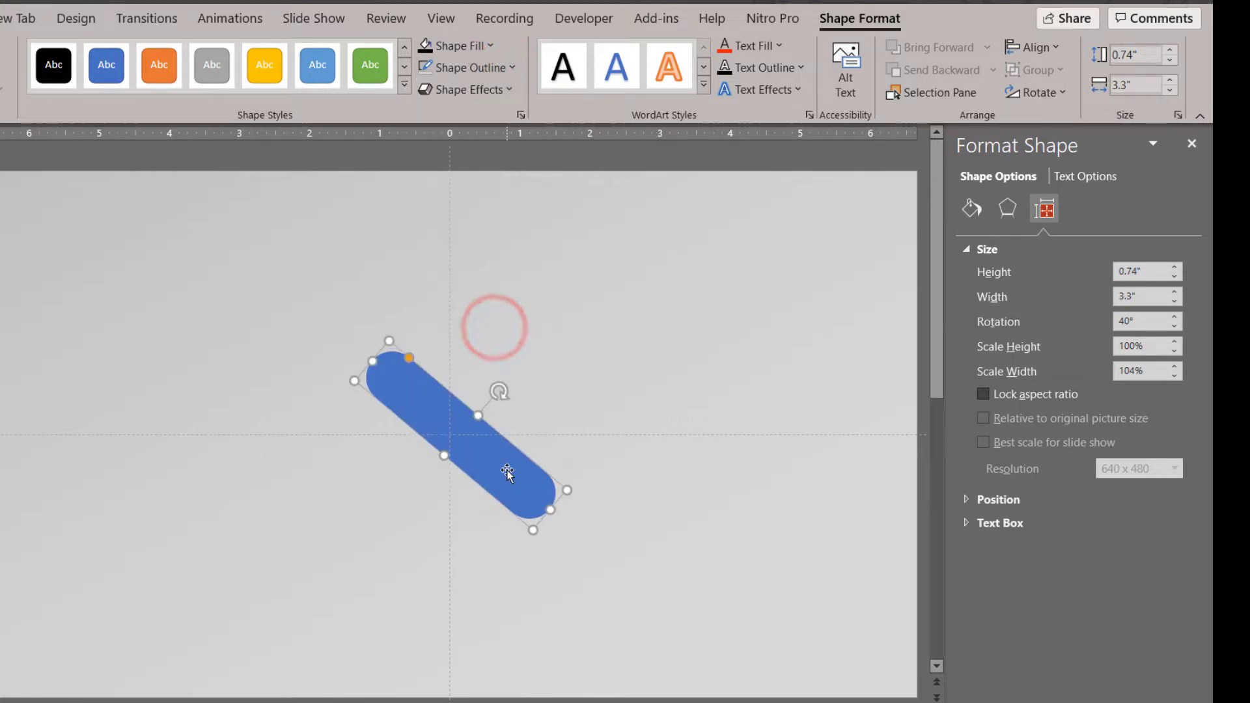
- Duplicate the slanted bar and flip the copy horizontally
key(ctrl+d)
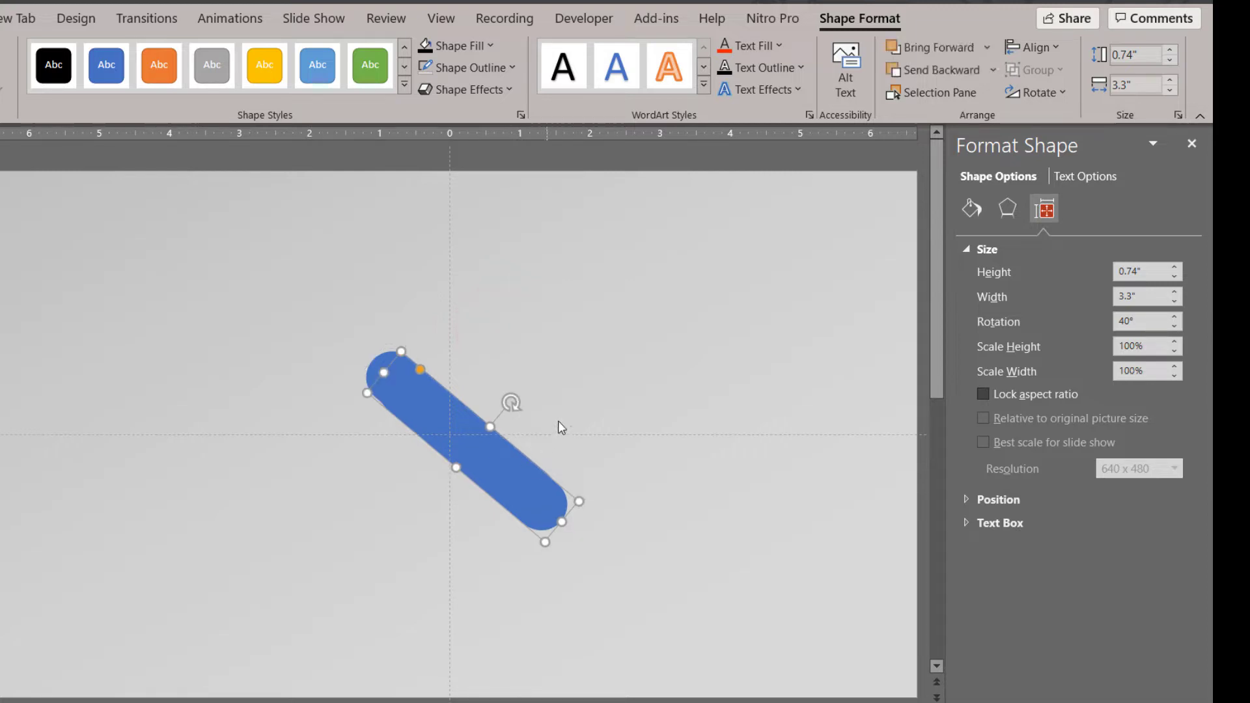
key(ctrl+d)
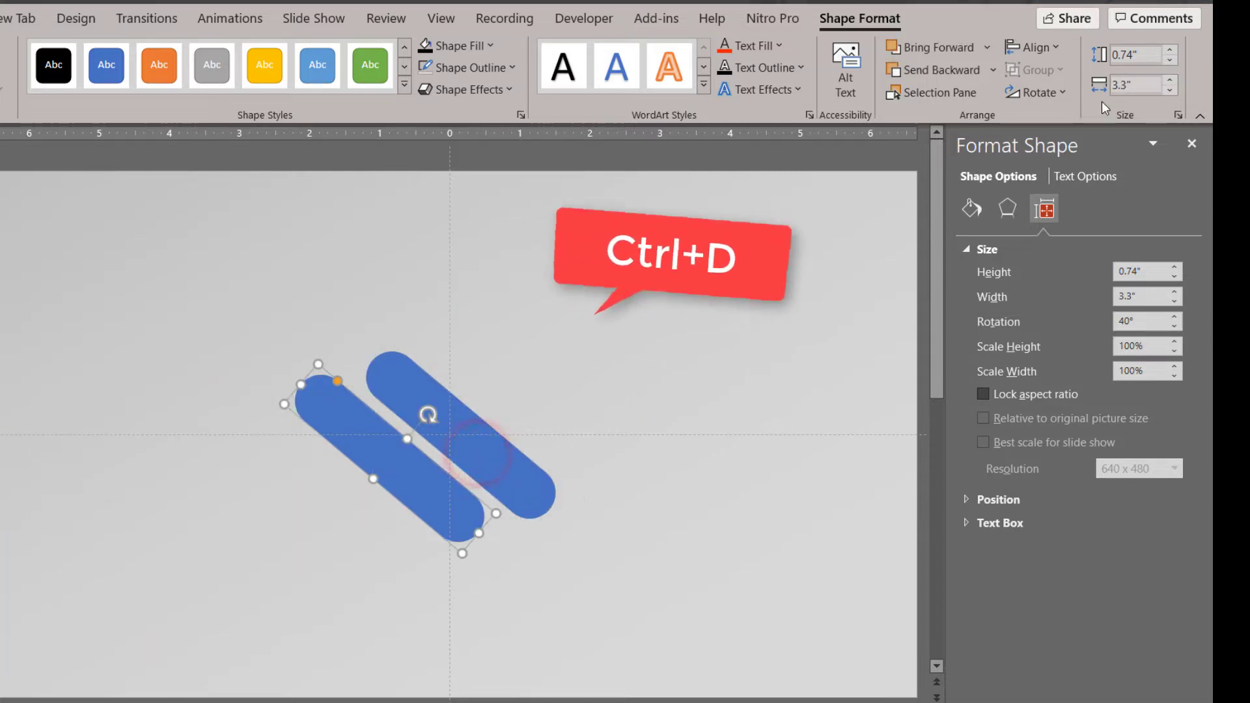
click(1040, 93)
click(1063, 199)
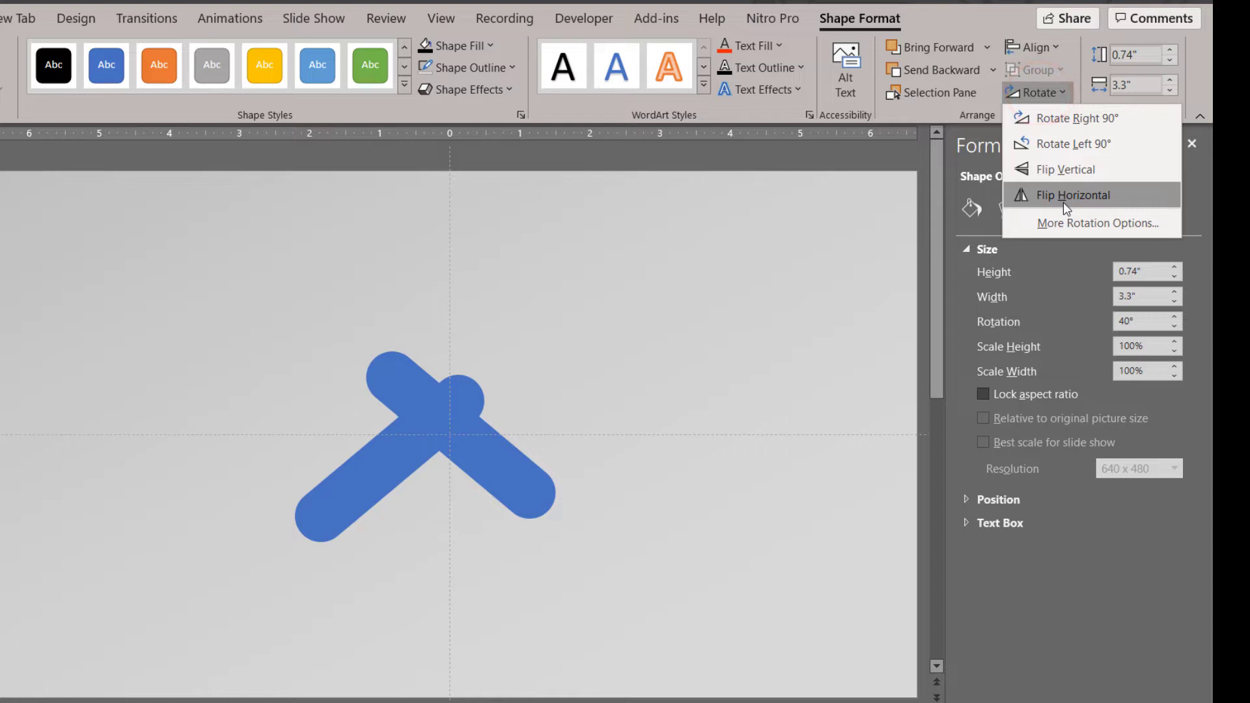
- Position the flipped bar so its upper rounded end exactly overlaps the original bar's upper end, forming a peak
drag(376, 480, 308, 461)
ctrl+scroll(579, 510, up, 5)
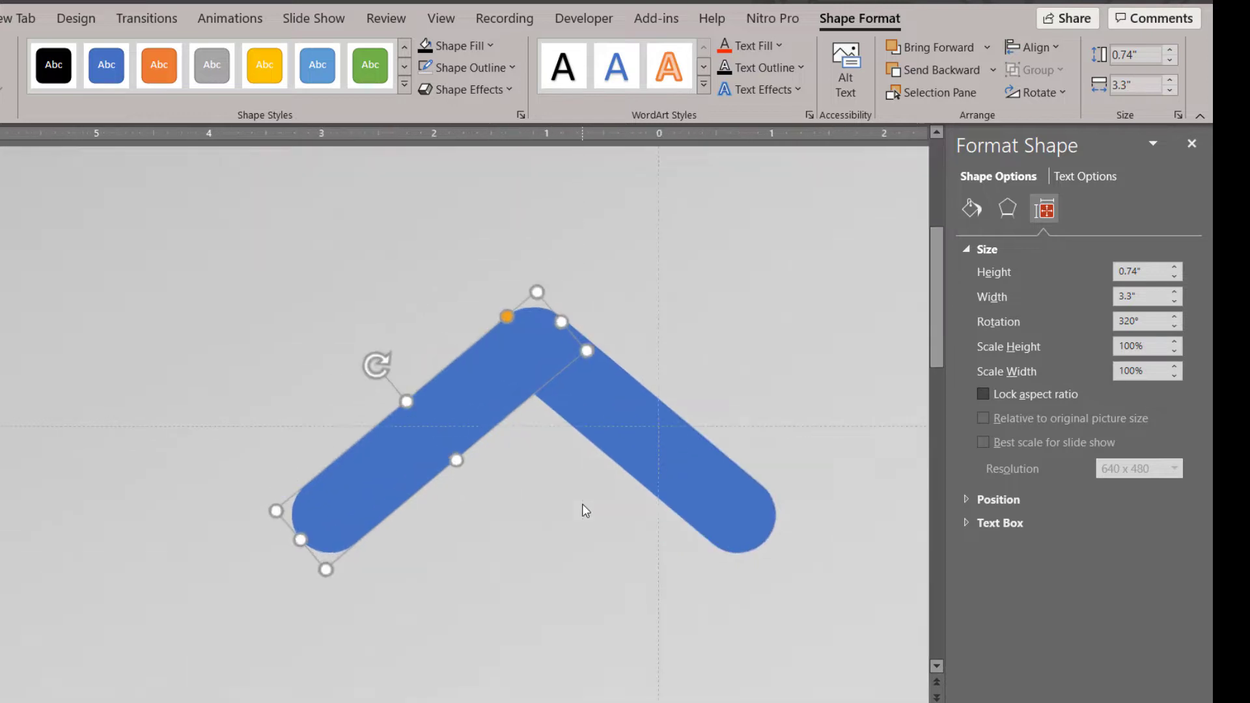
drag(544, 372, 544, 377)
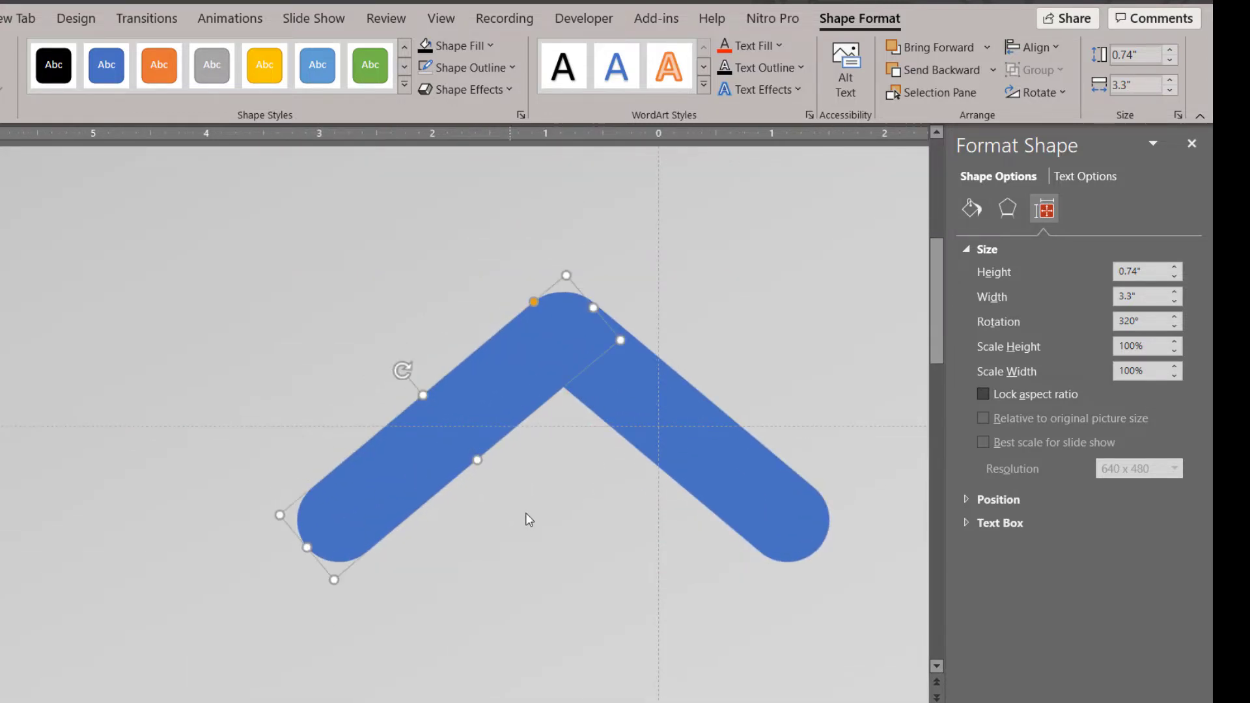
ctrl+scroll(528, 519, down, 5)
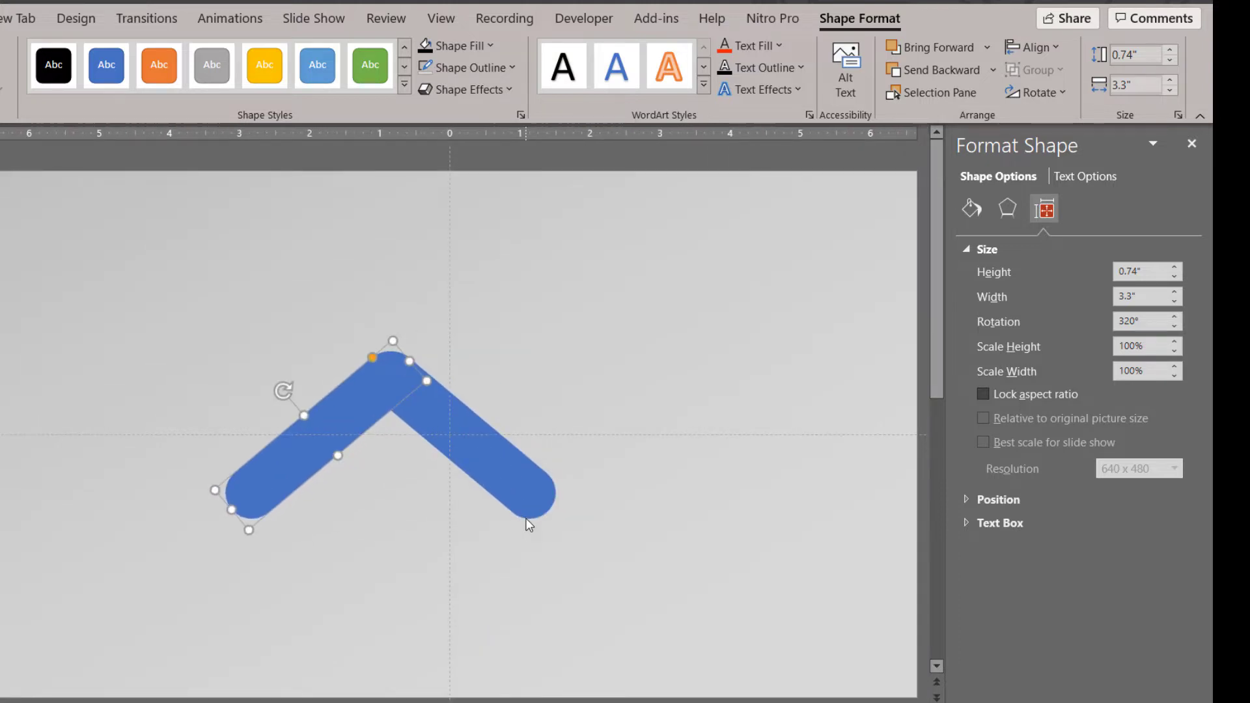
- Duplicate the left rising bar and join the copy to the lower end of the falling bar with their rounded ends overlapping
key(ctrl+d)
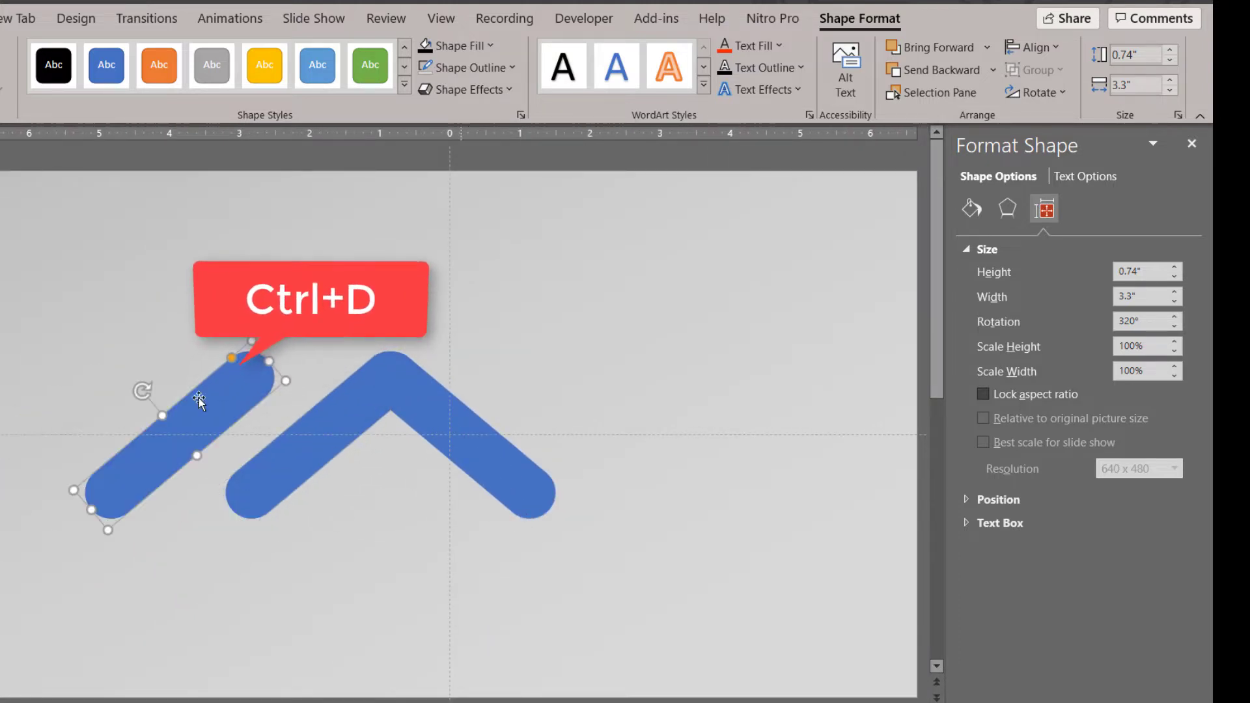
drag(191, 431, 613, 432)
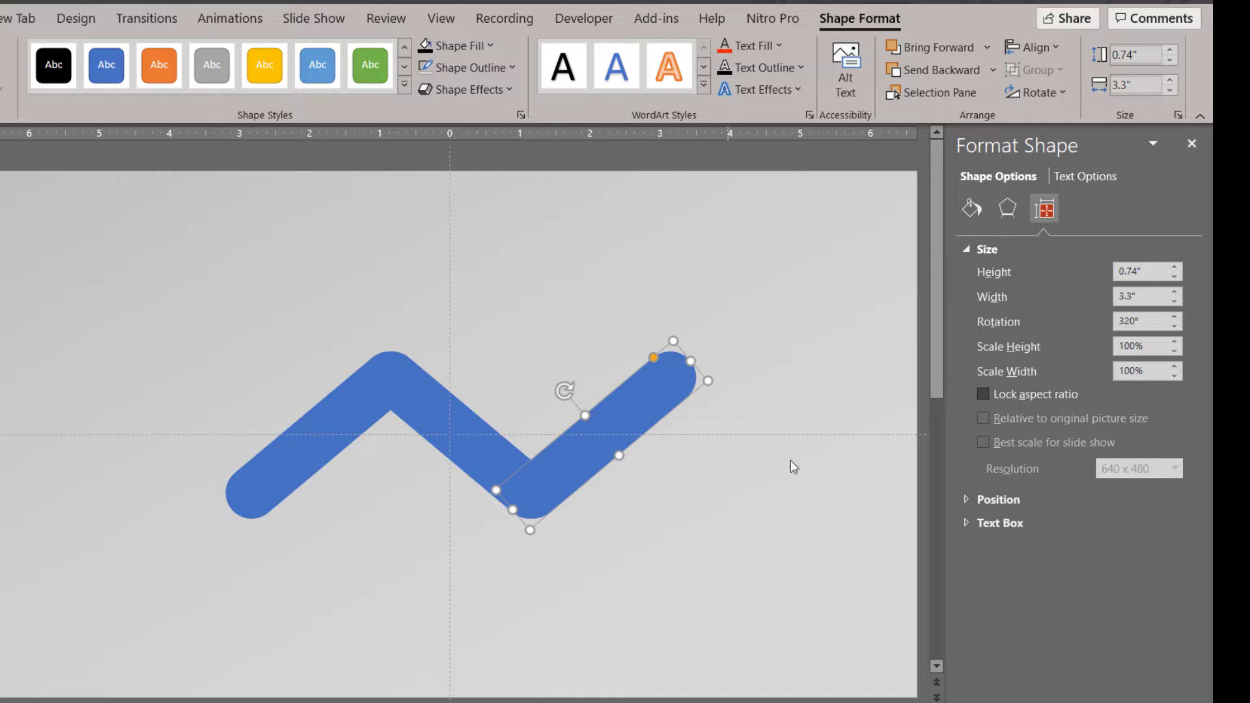
scroll(829, 507, up, 5)
click(579, 520)
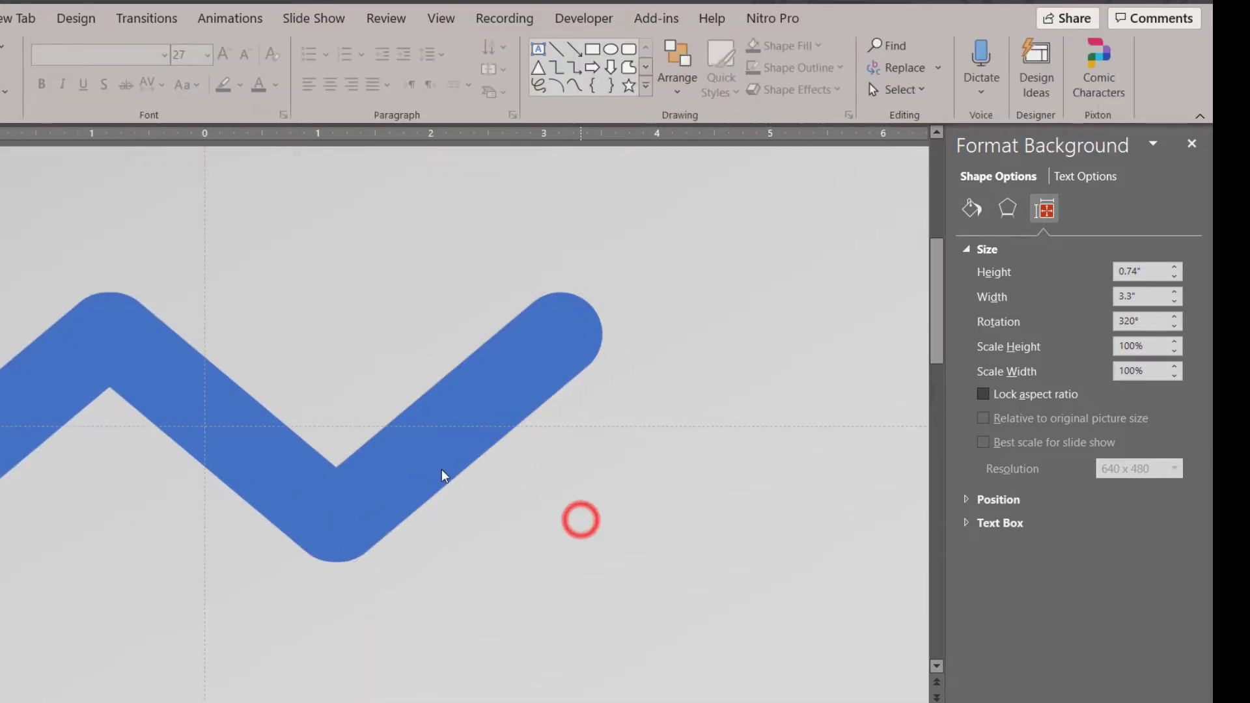
click(438, 444)
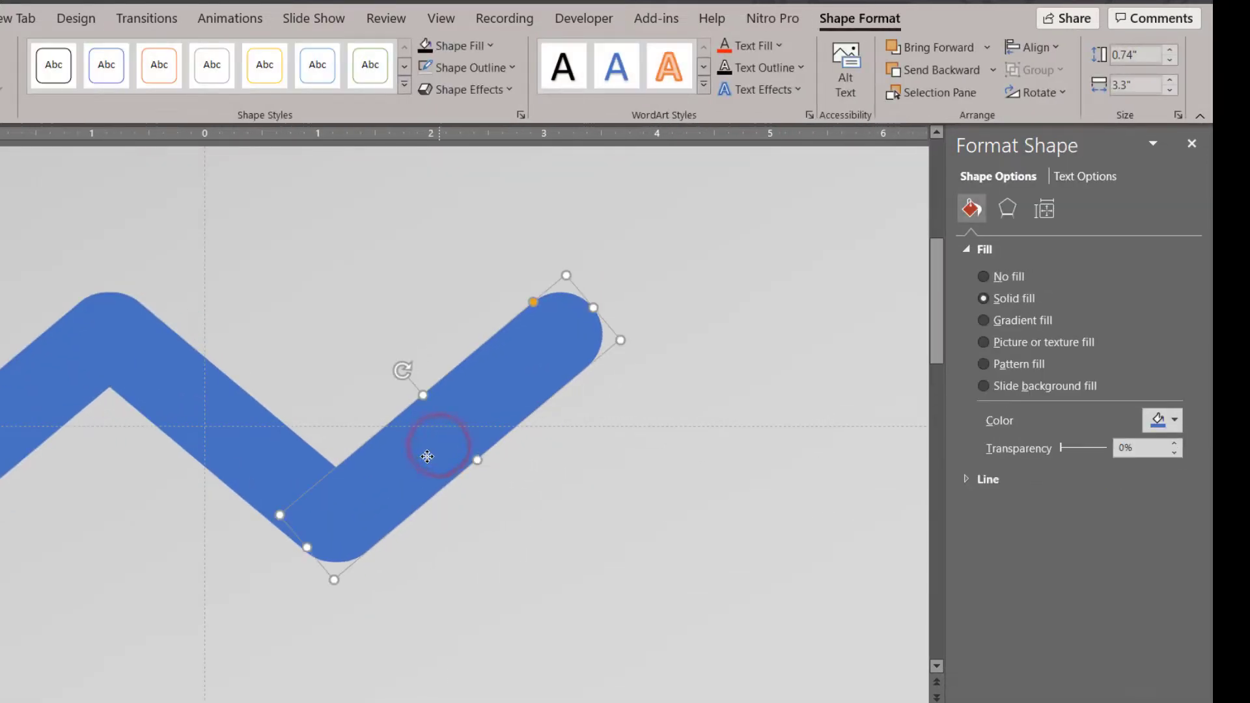
drag(426, 457, 442, 447)
scroll(539, 485, down, 2)
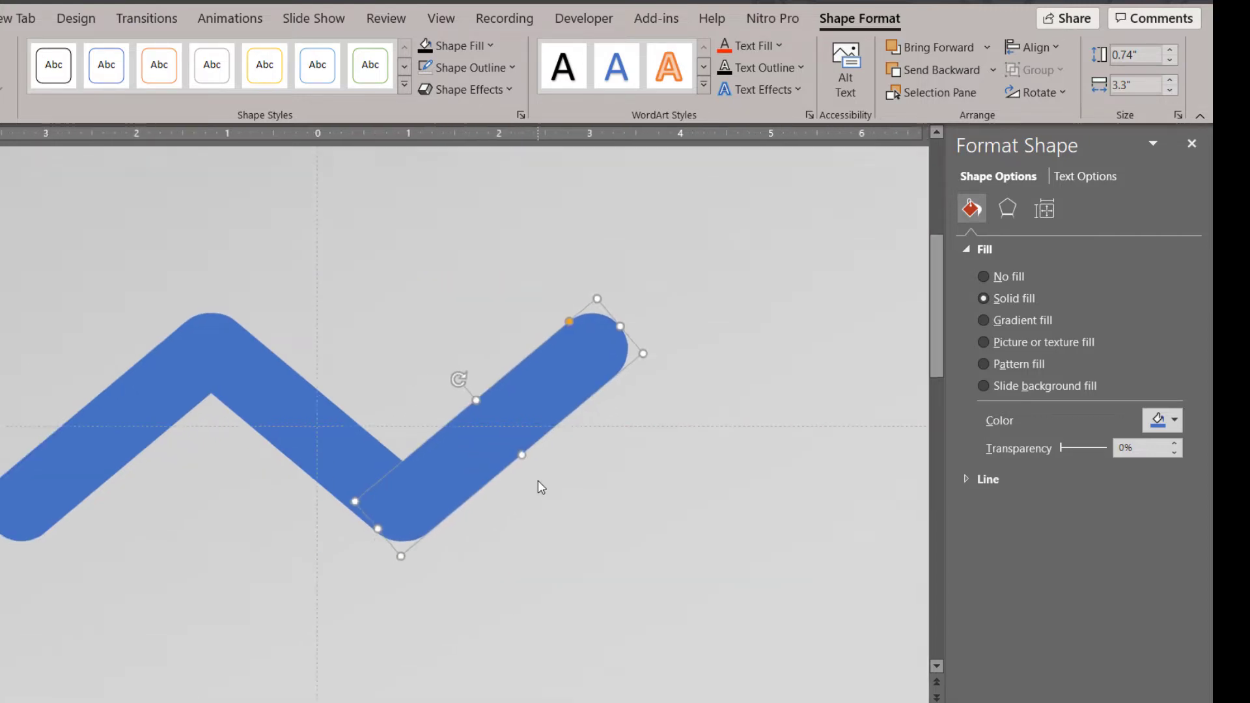
- Duplicate the falling bar and attach the copy to the upper end of the last rising bar, forming a second peak
click(293, 406)
key(ctrl+d)
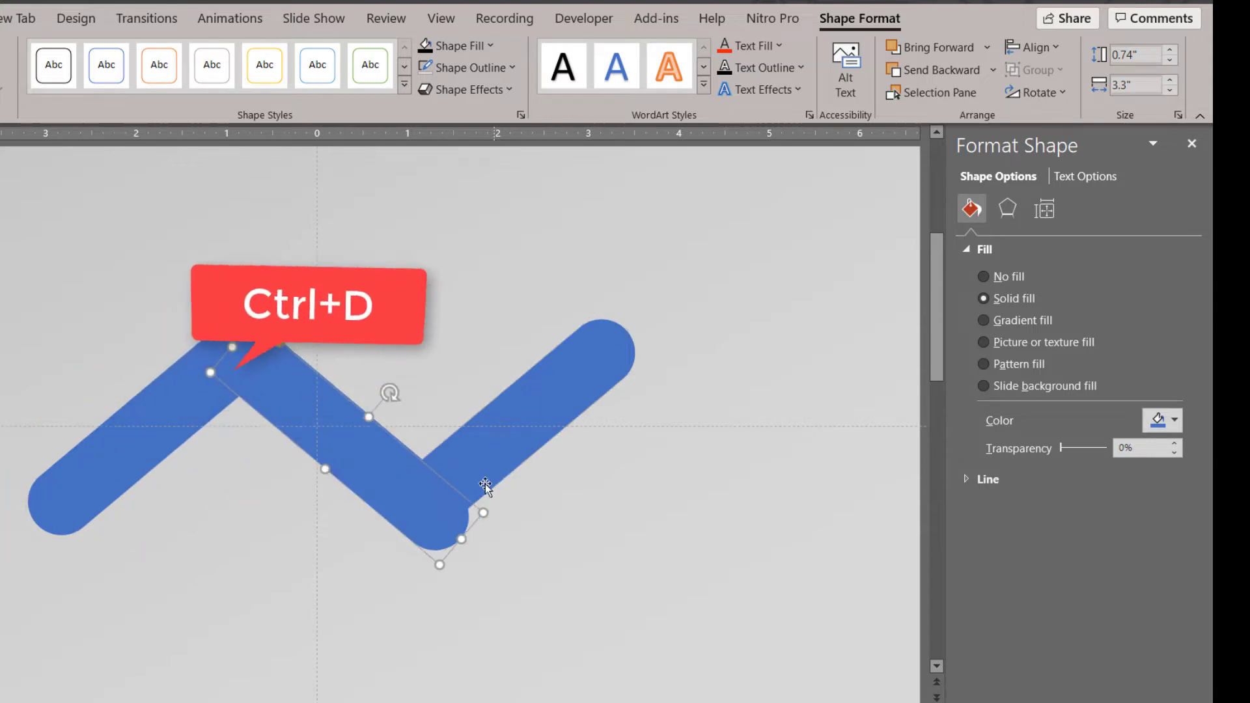
drag(371, 472, 720, 460)
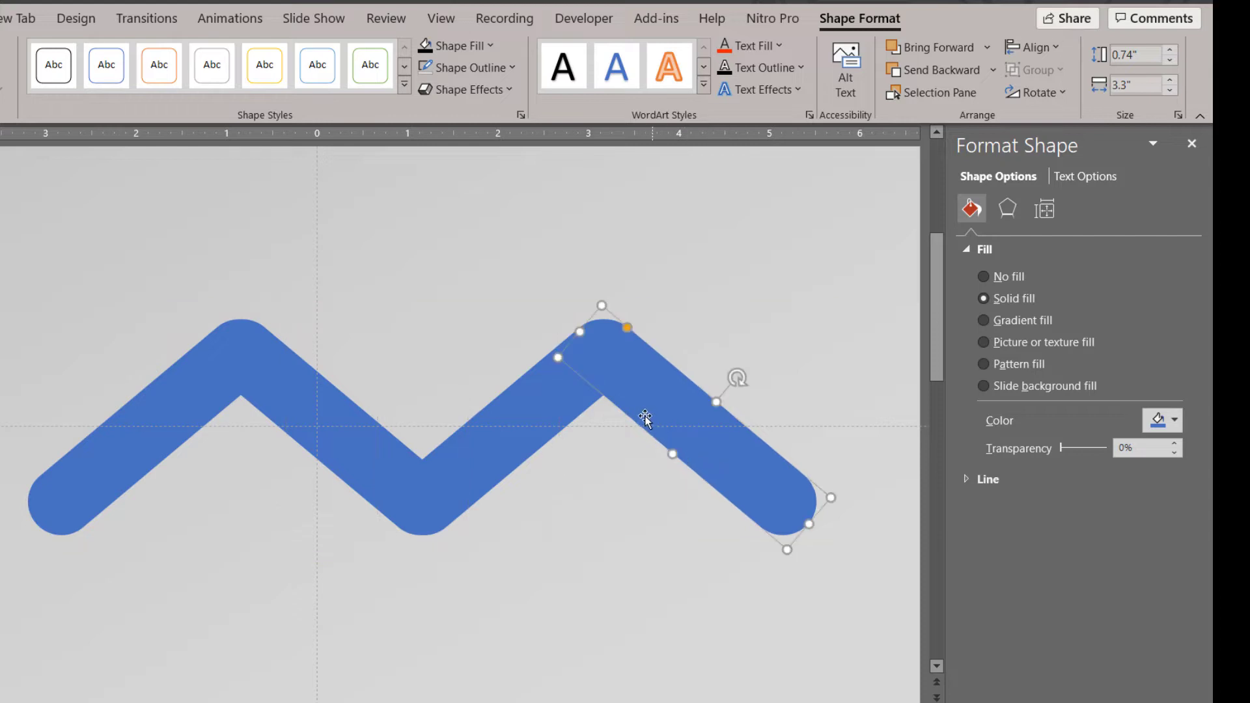
- Duplicate the middle falling bar and join the copy to the lower end of the leftmost rising bar, rounded ends overlapping
drag(647, 419, 640, 419)
click(366, 452)
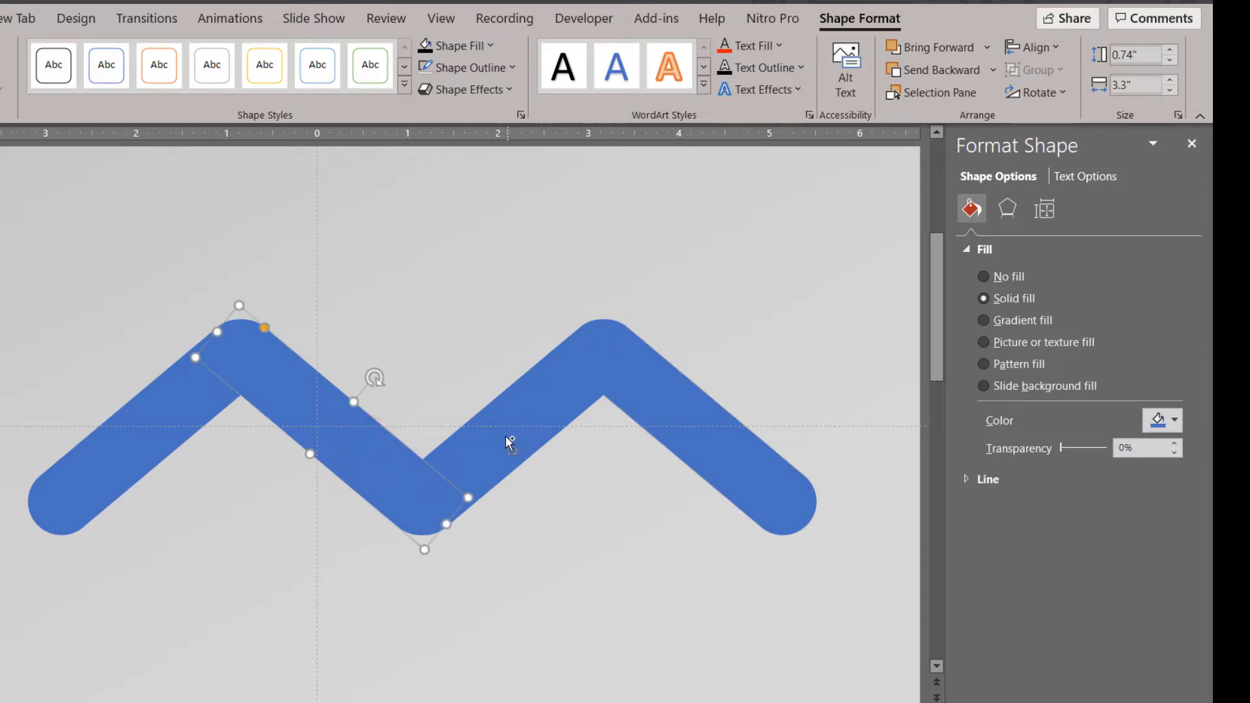
key(ctrl+d)
drag(389, 468, 8, 446)
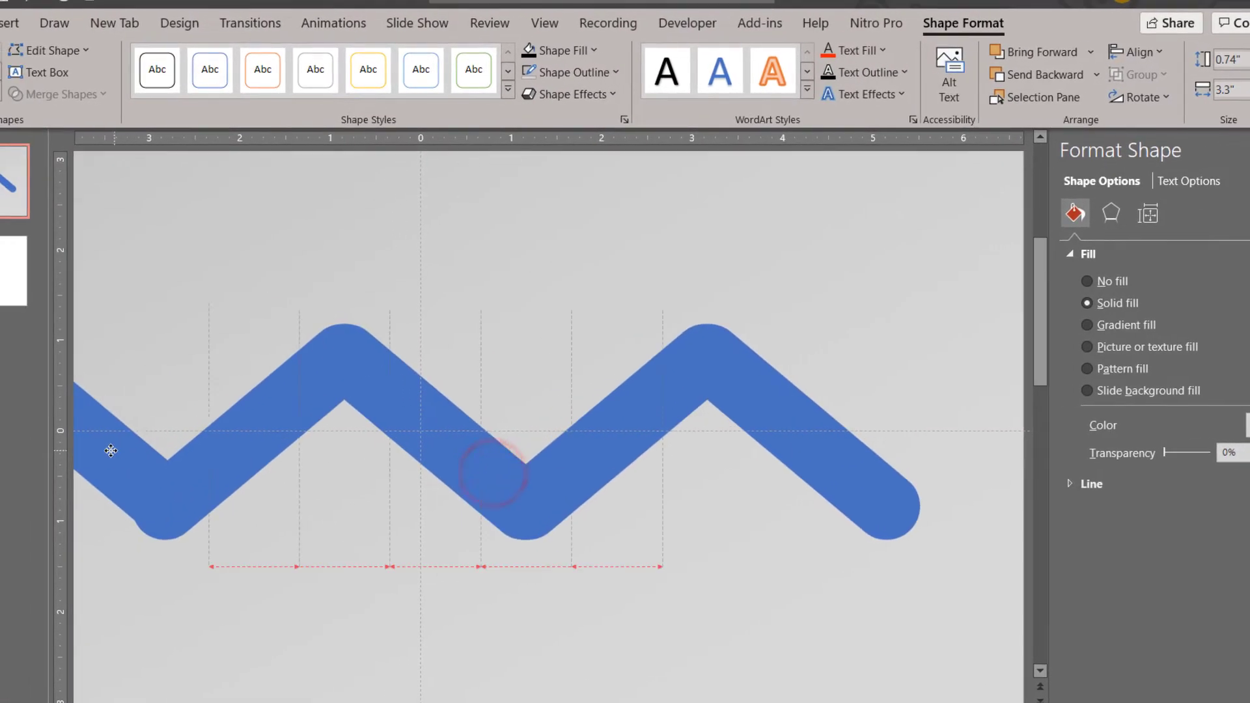
drag(111, 450, 111, 459)
scroll(569, 584, down, 2)
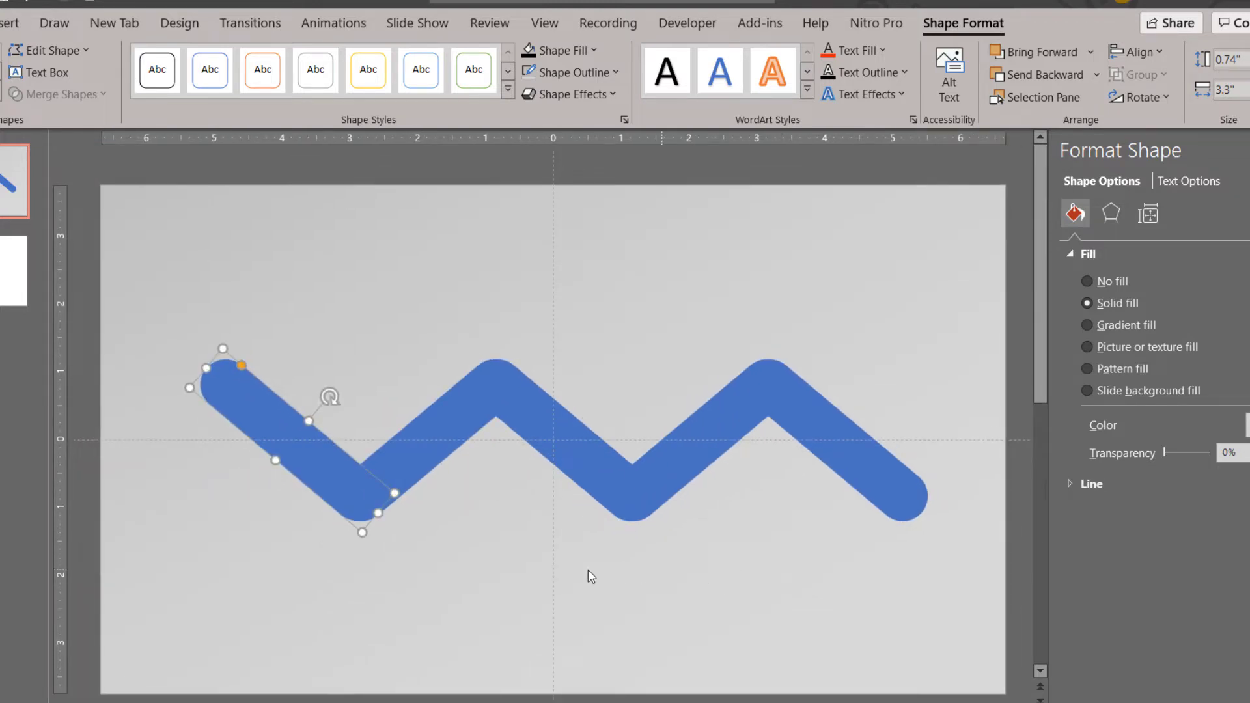
drag(343, 493, 340, 493)
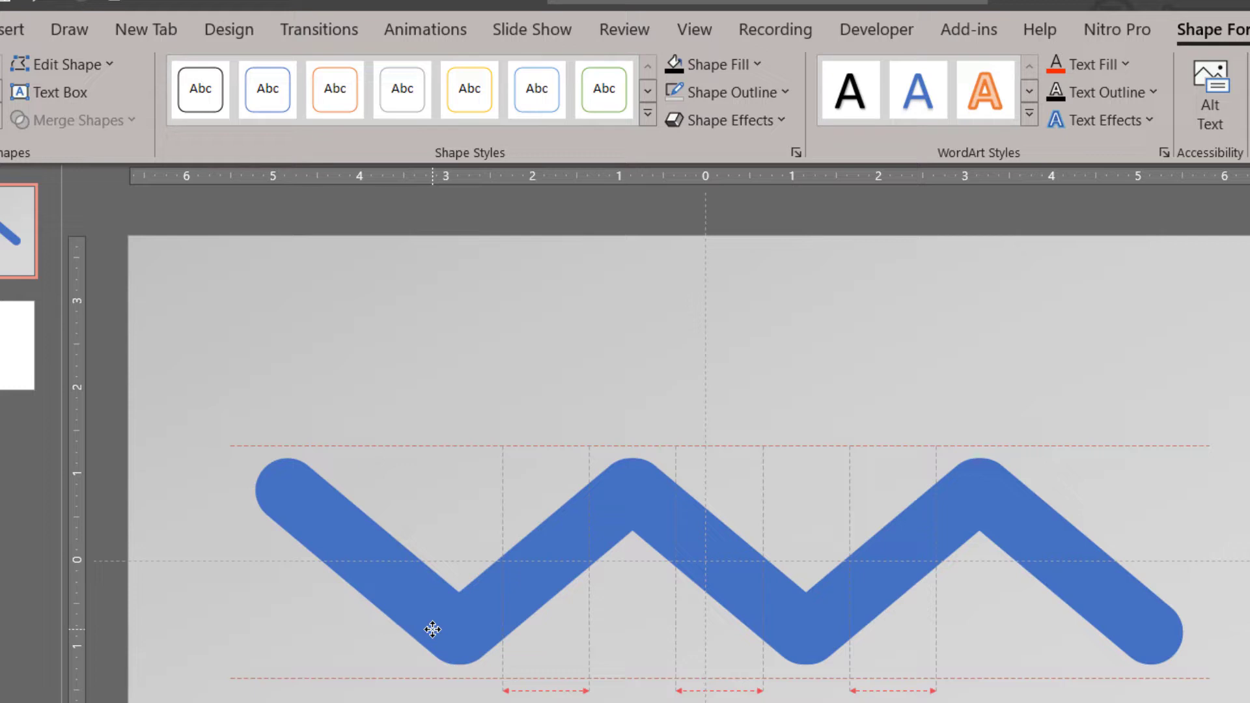
drag(432, 628, 432, 628)
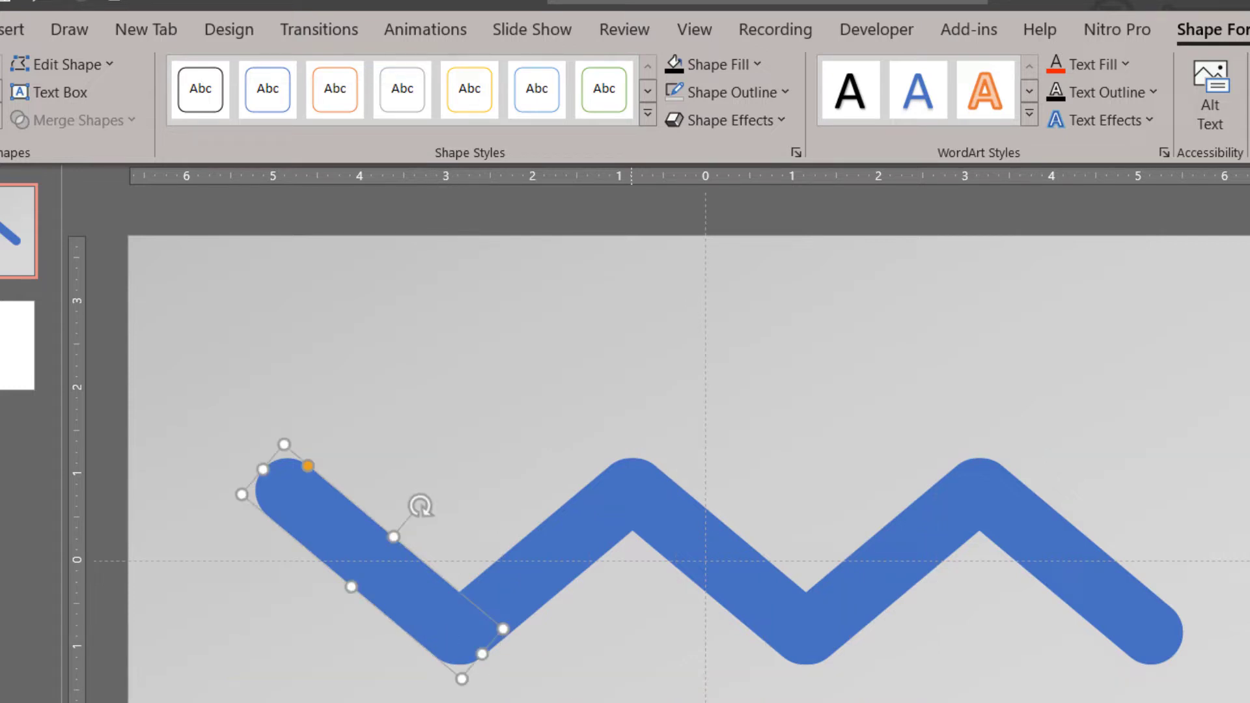
key(Escape)
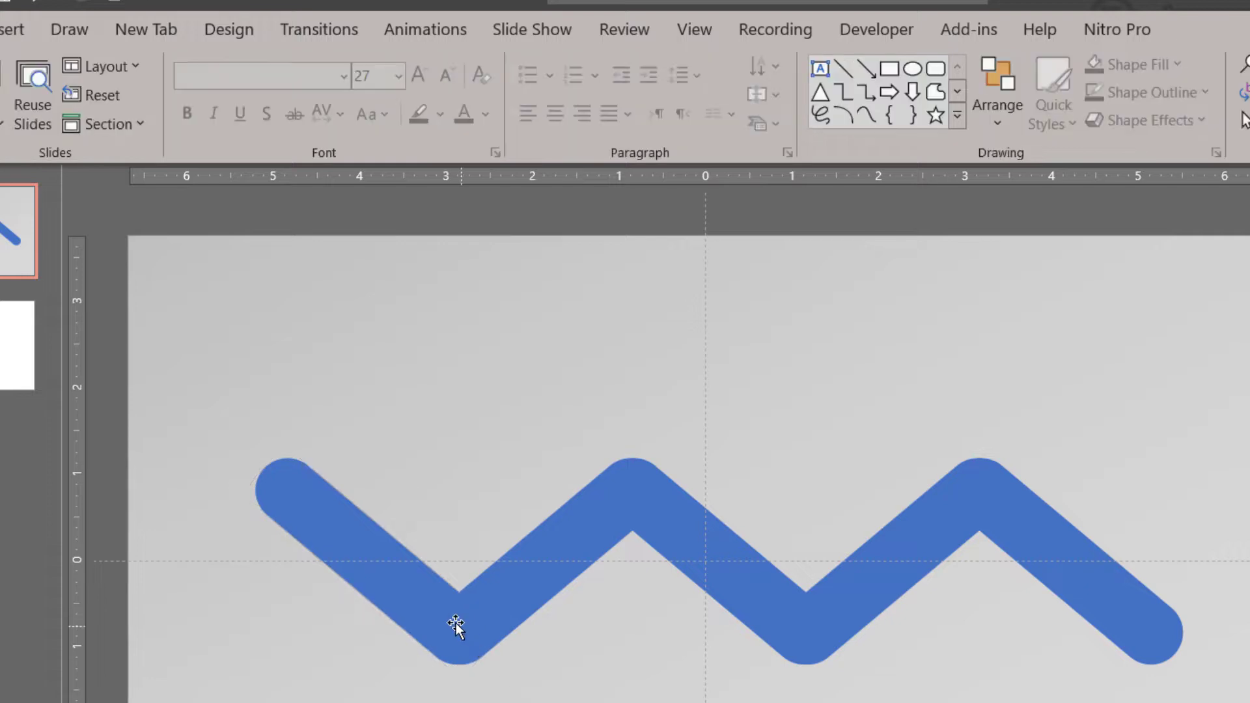
- Duplicate all five zigzag bars together and place the copies exactly over the originals
click(455, 623)
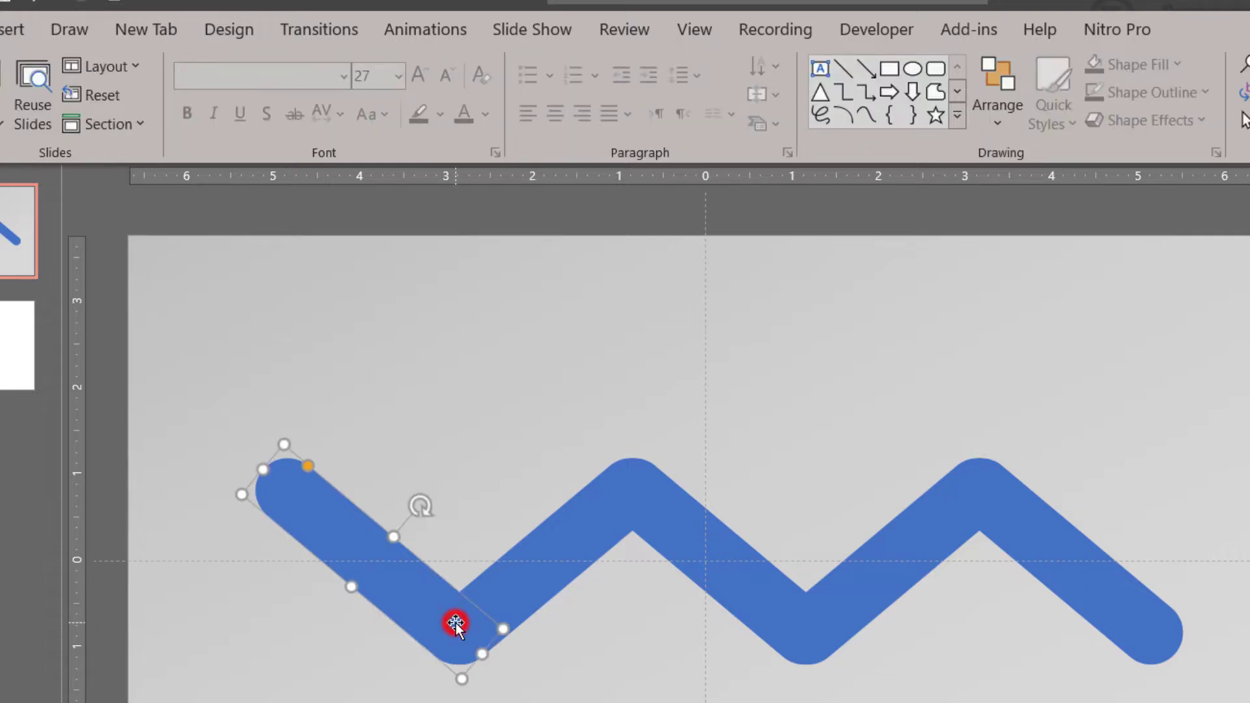
shift+click(518, 591)
shift+click(749, 572)
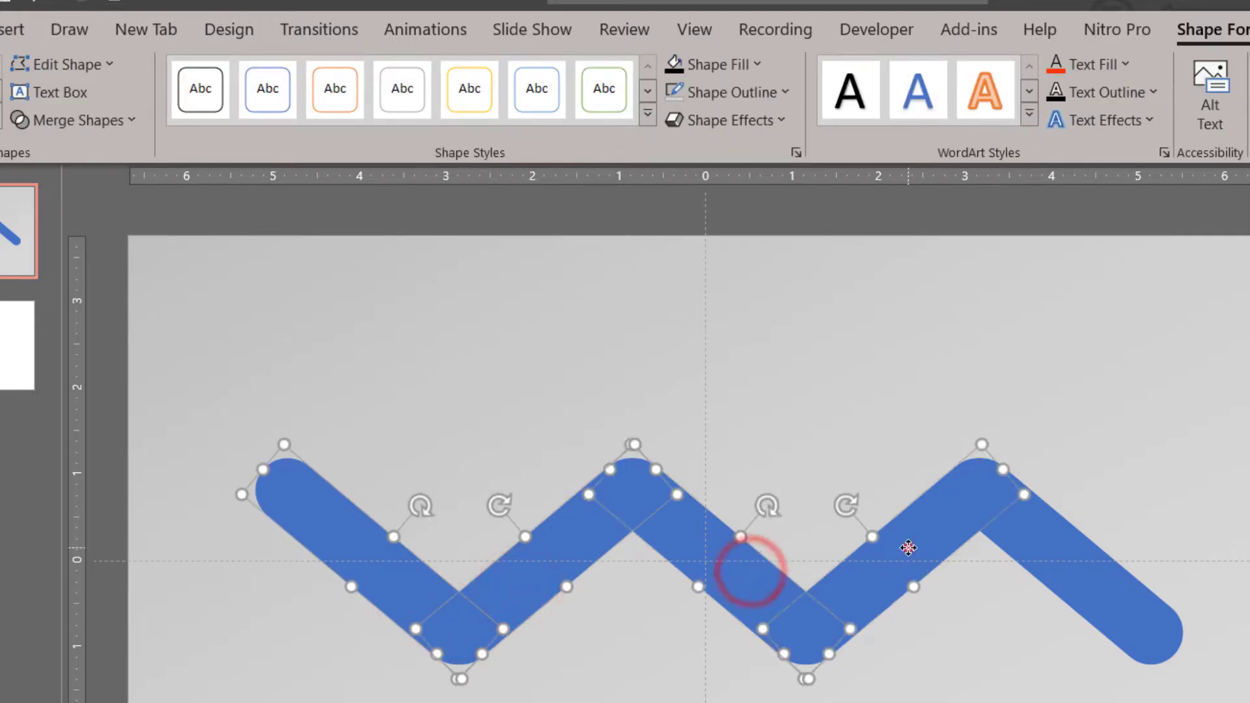
shift+click(906, 547)
shift+click(1037, 538)
ctrl+scroll(1090, 624, down, 4)
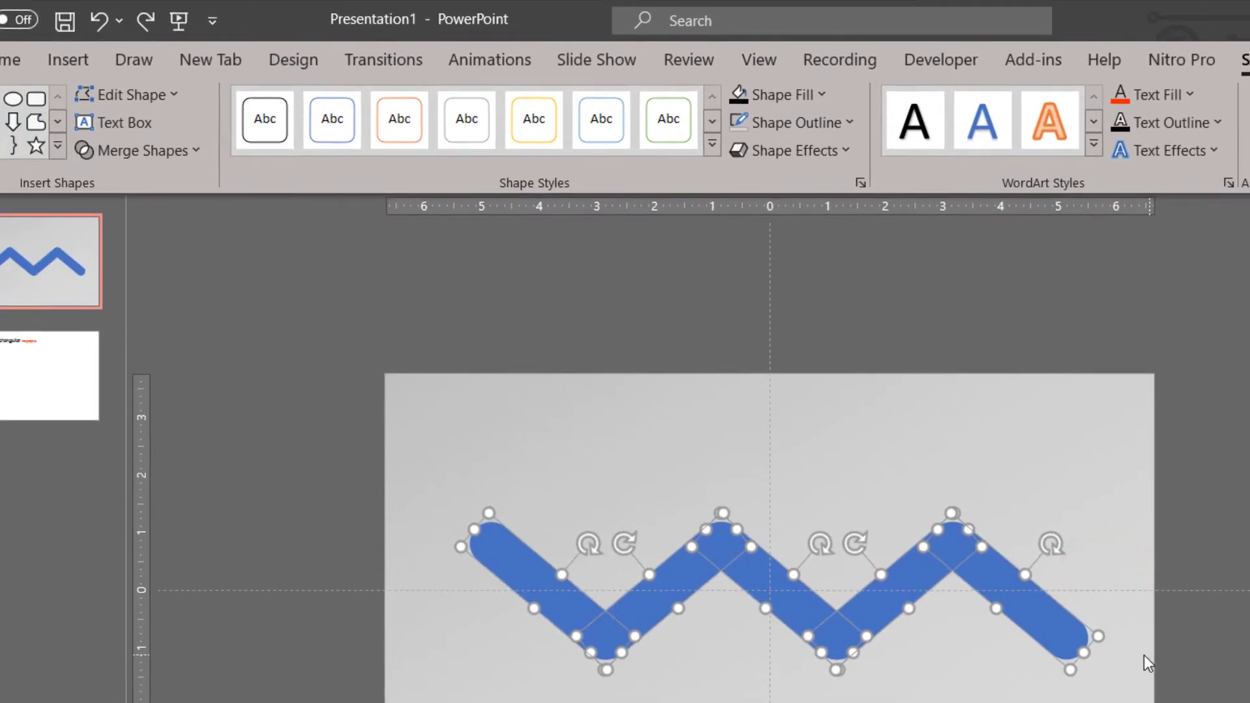
key(ctrl+d)
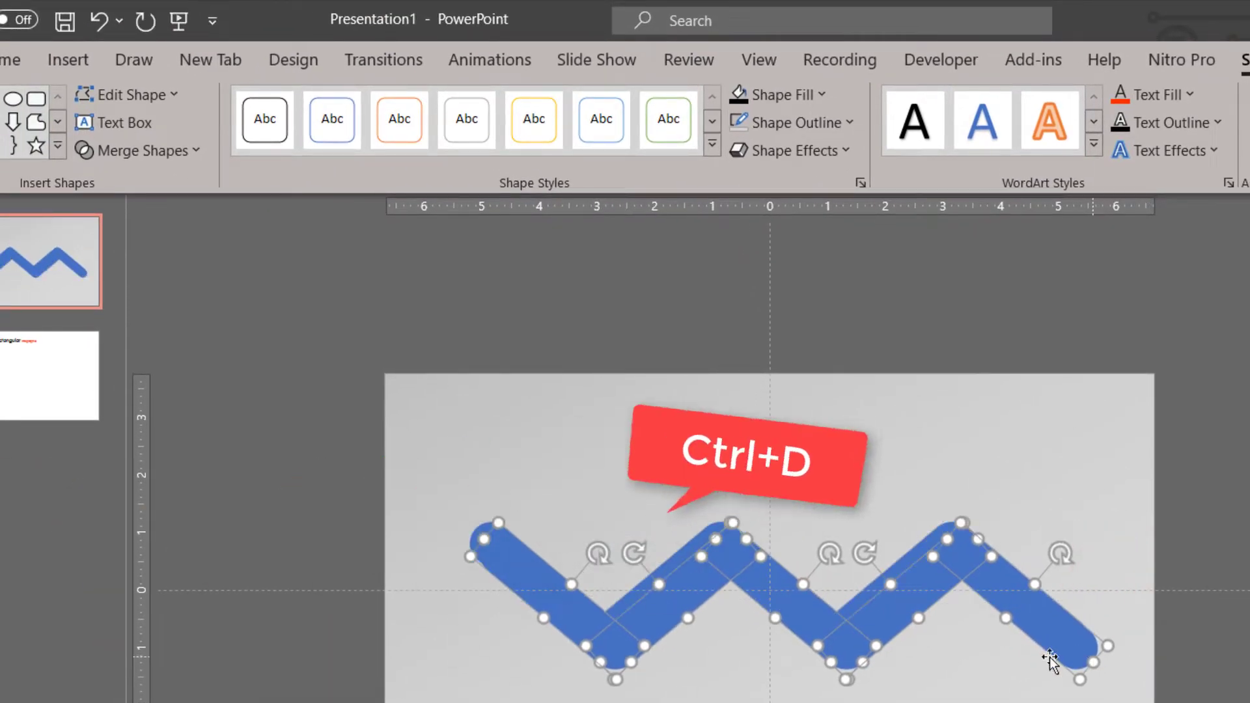
drag(1049, 628, 1038, 616)
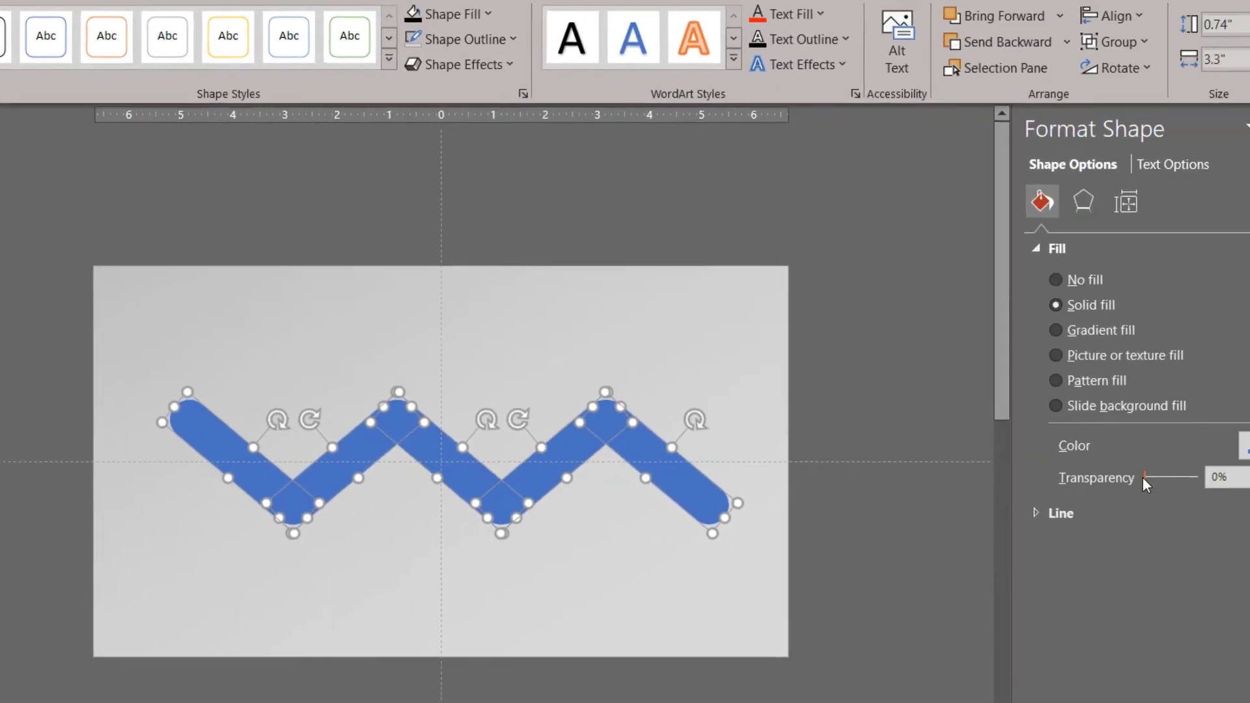
- Set the duplicated bars' fill transparency to 47% and shrink them proportionally about their centers to 2.2" wide
drag(1143, 476, 1155, 476)
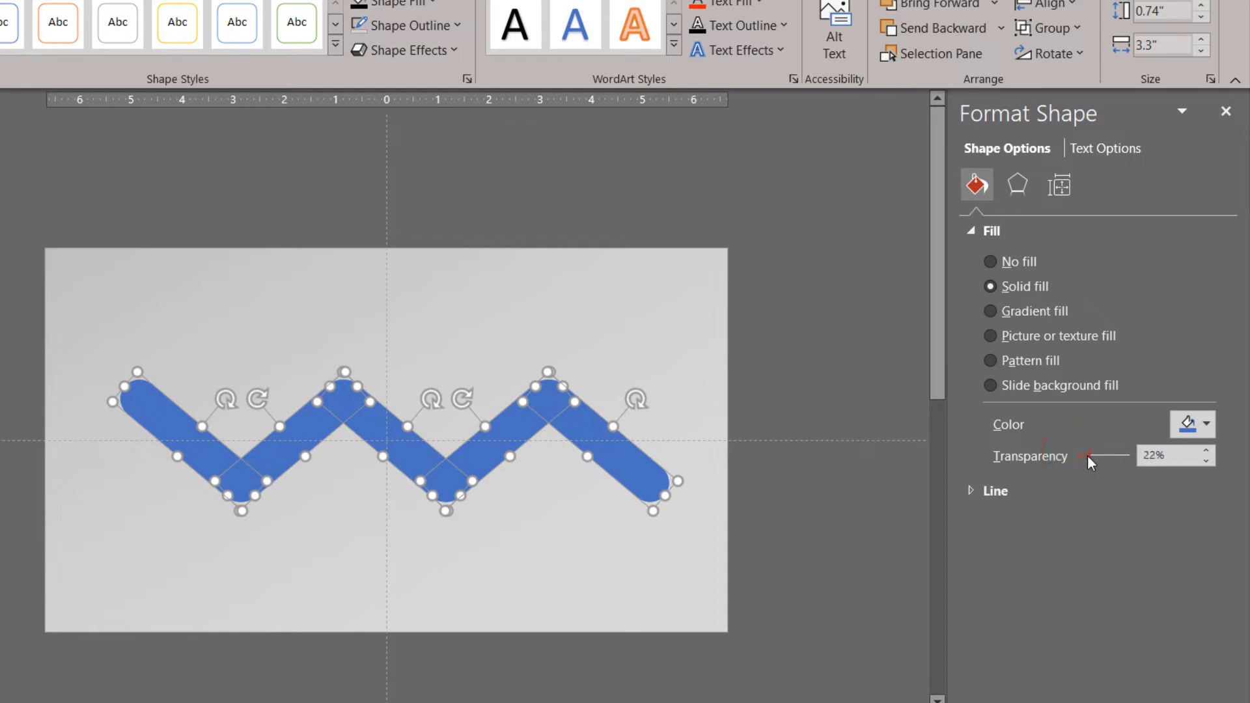
drag(1087, 455, 1100, 455)
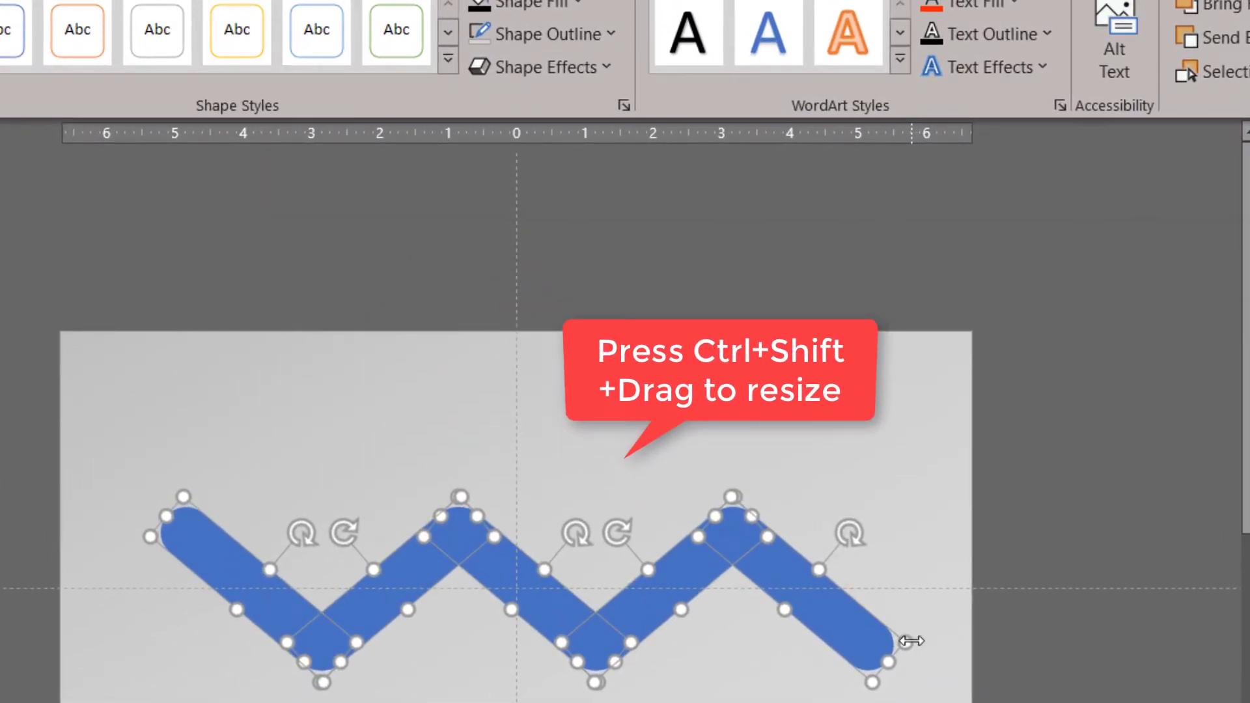
drag(911, 641, 860, 636)
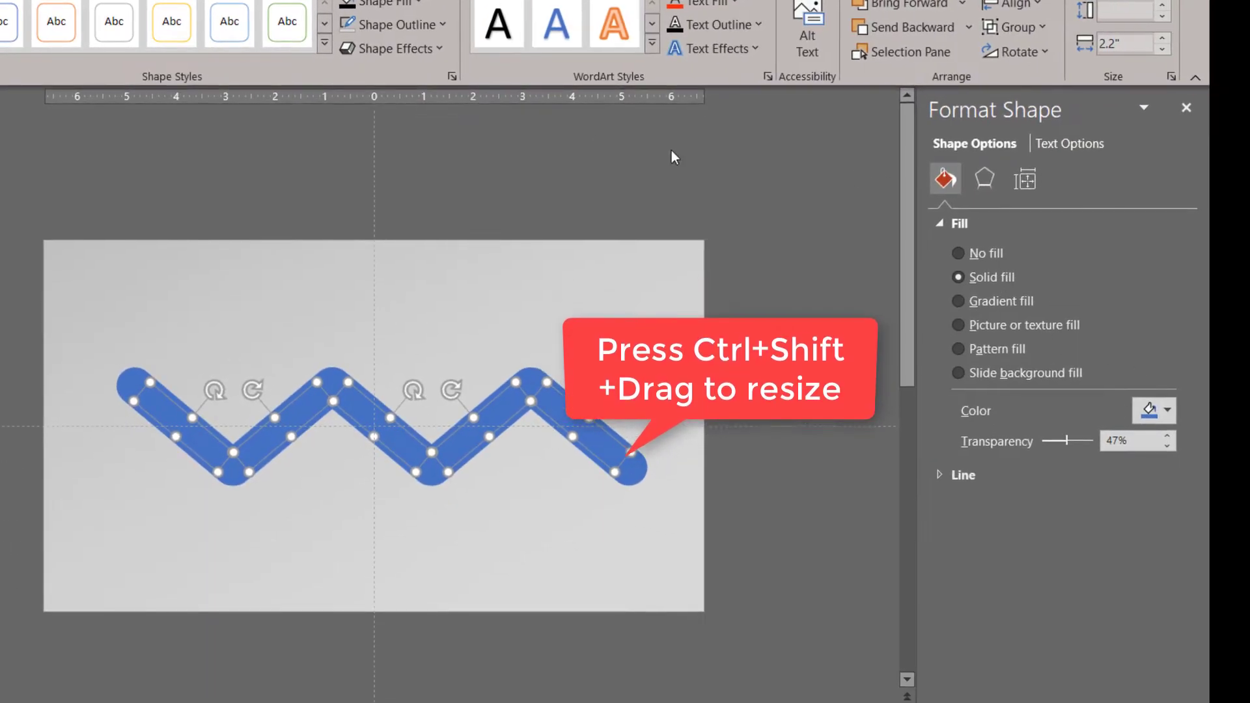
- Fill the five smaller inner bars with a light gray theme color
click(374, 1)
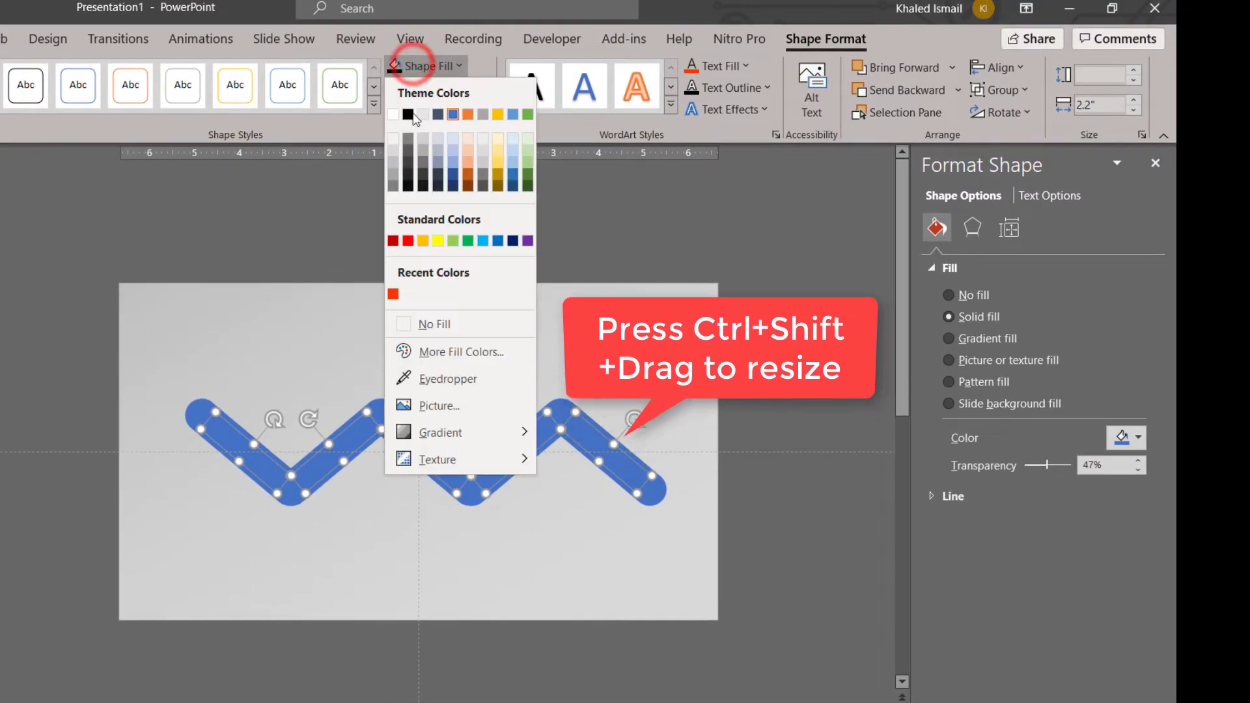
click(393, 153)
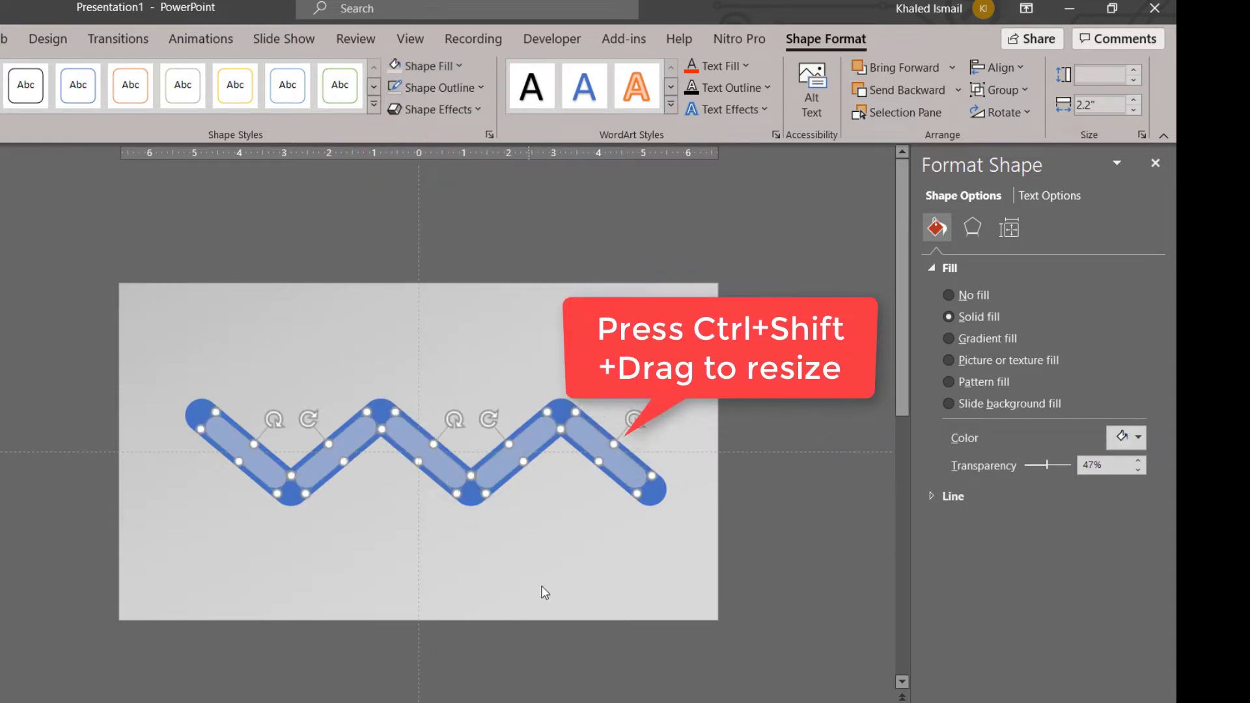
scroll(544, 586, up, 2)
scroll(544, 586, up, 1)
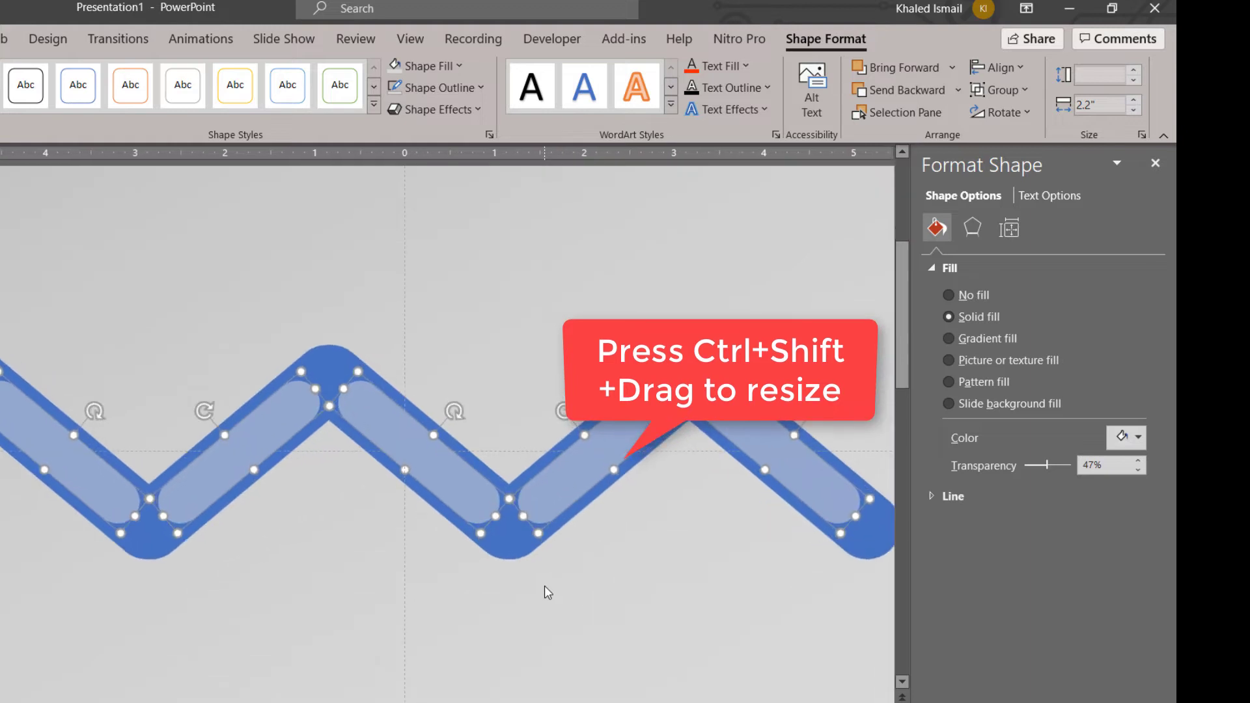
scroll(544, 584, down, 1)
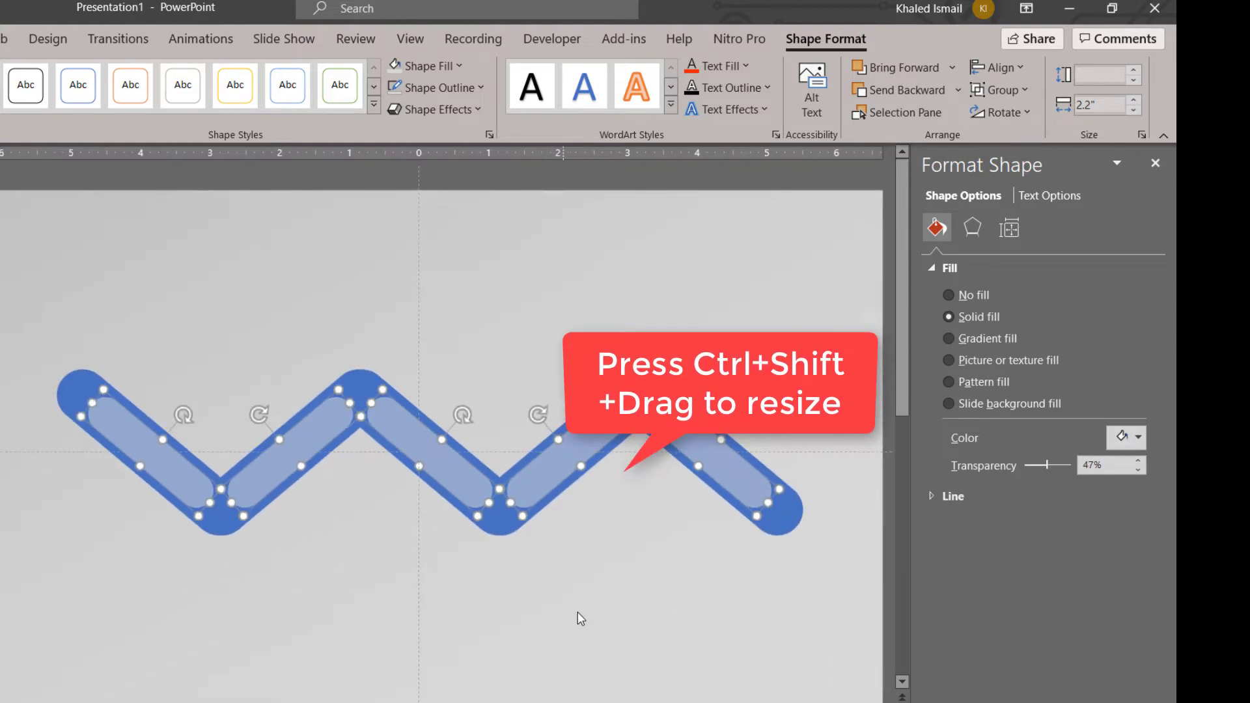
click(544, 236)
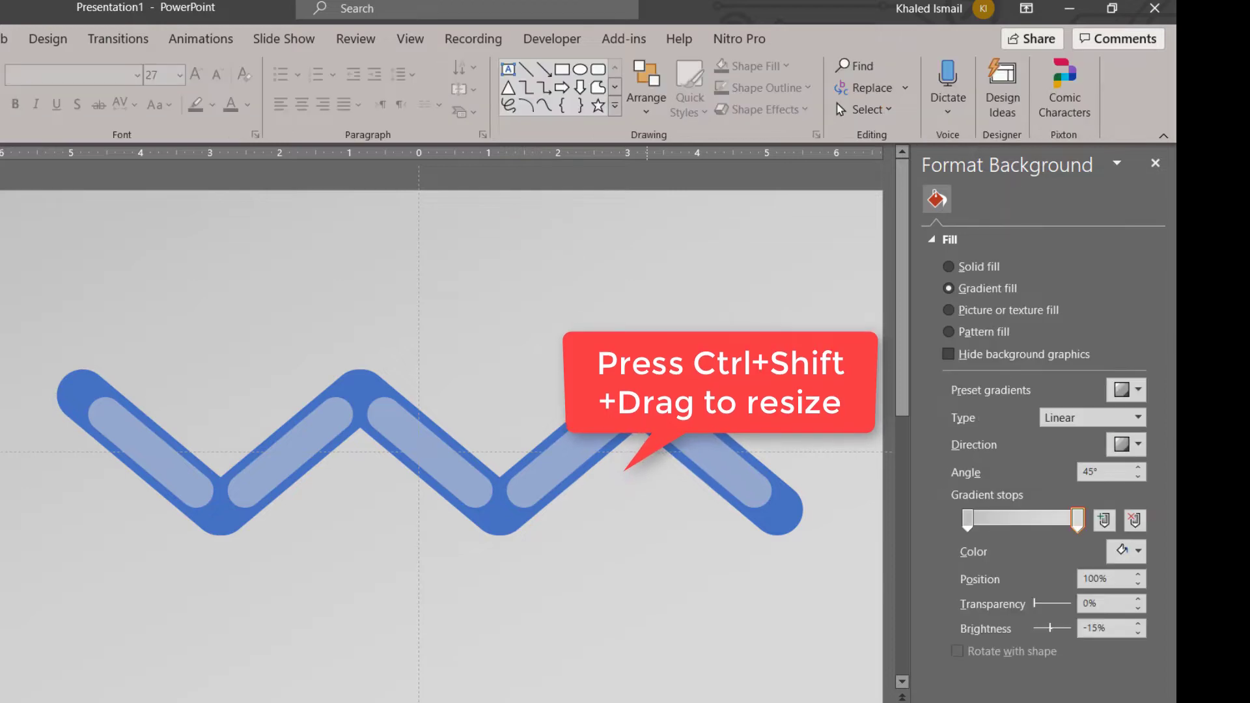
- Unite the five outer blue bars into one continuous zigzag shape
click(608, 460)
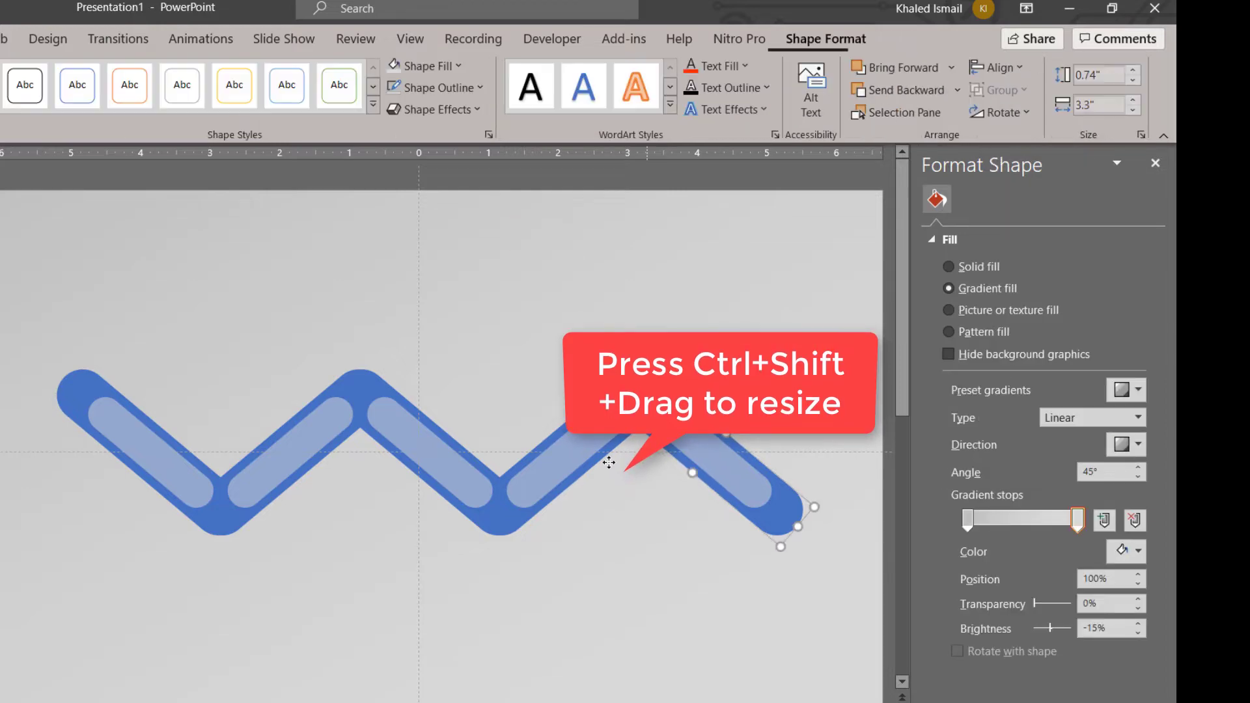
shift+click(508, 524)
shift+click(351, 391)
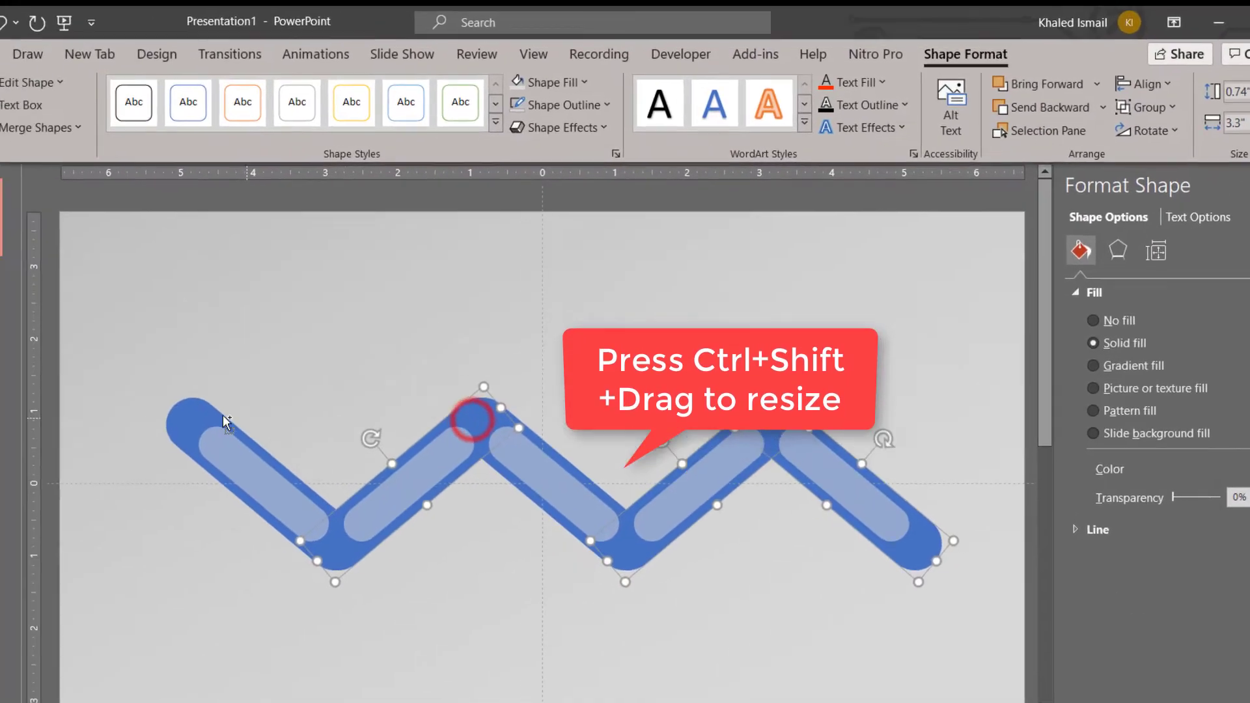
shift+click(223, 415)
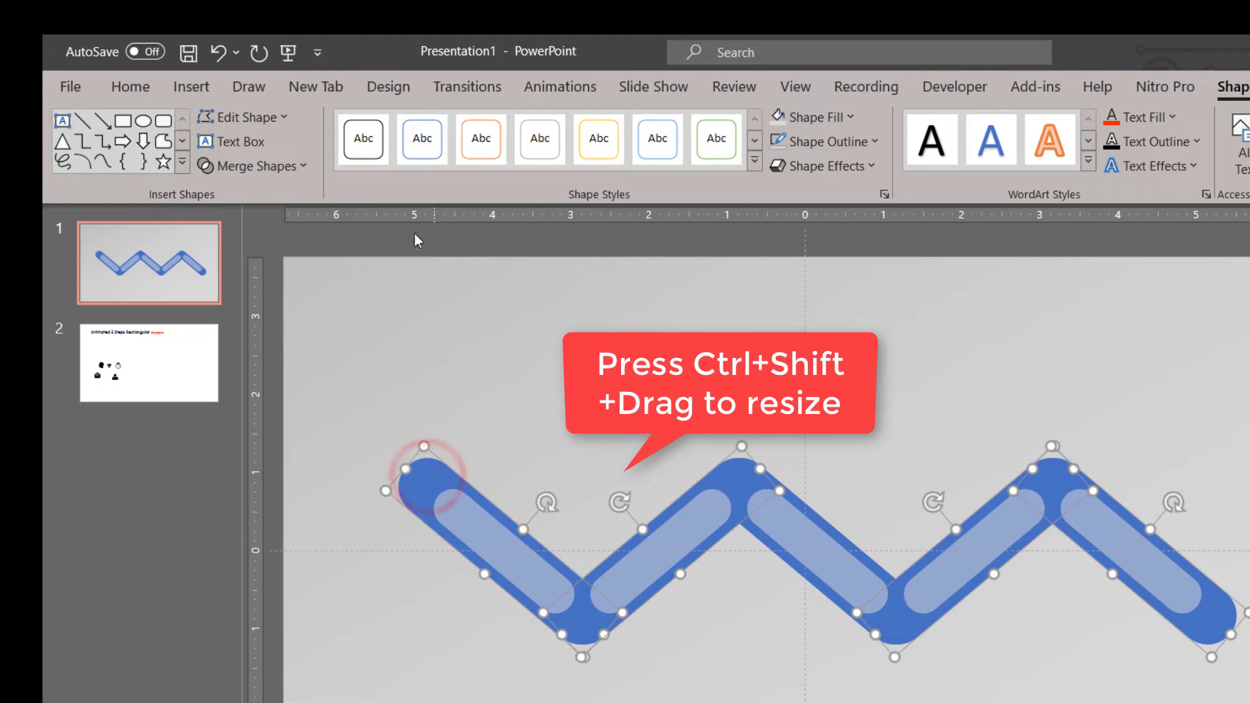
click(272, 174)
click(267, 189)
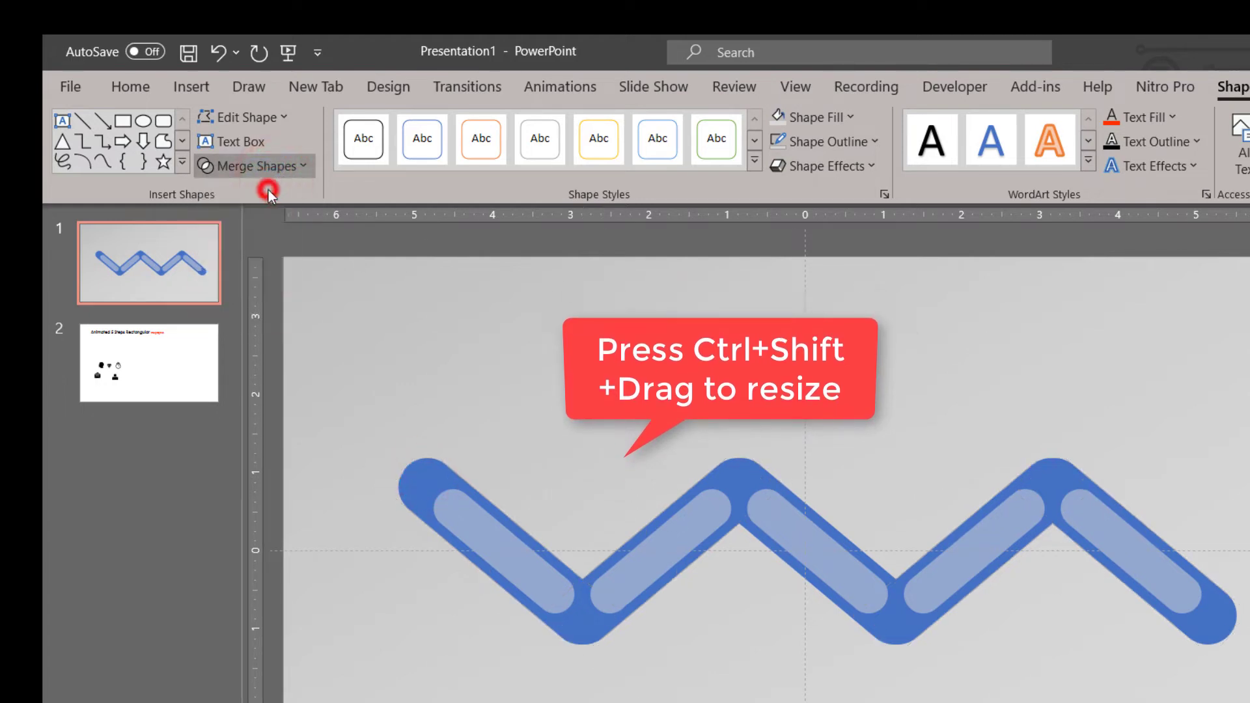
key(Escape)
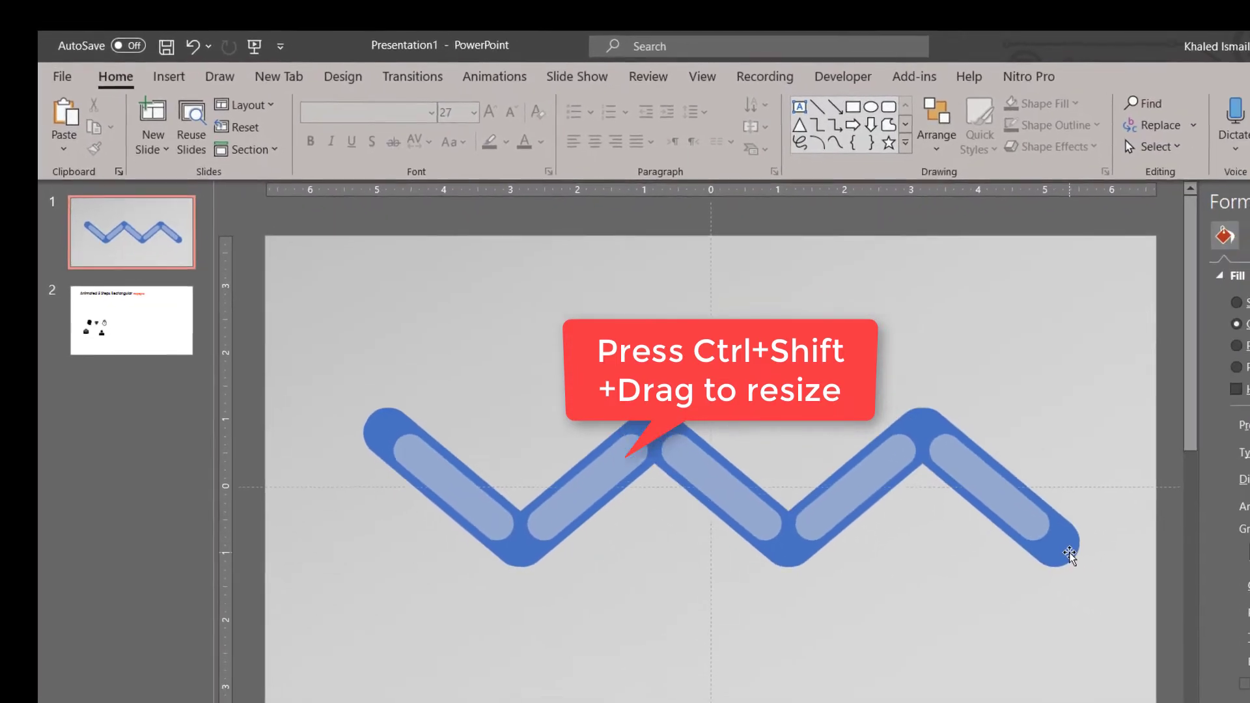
click(1207, 618)
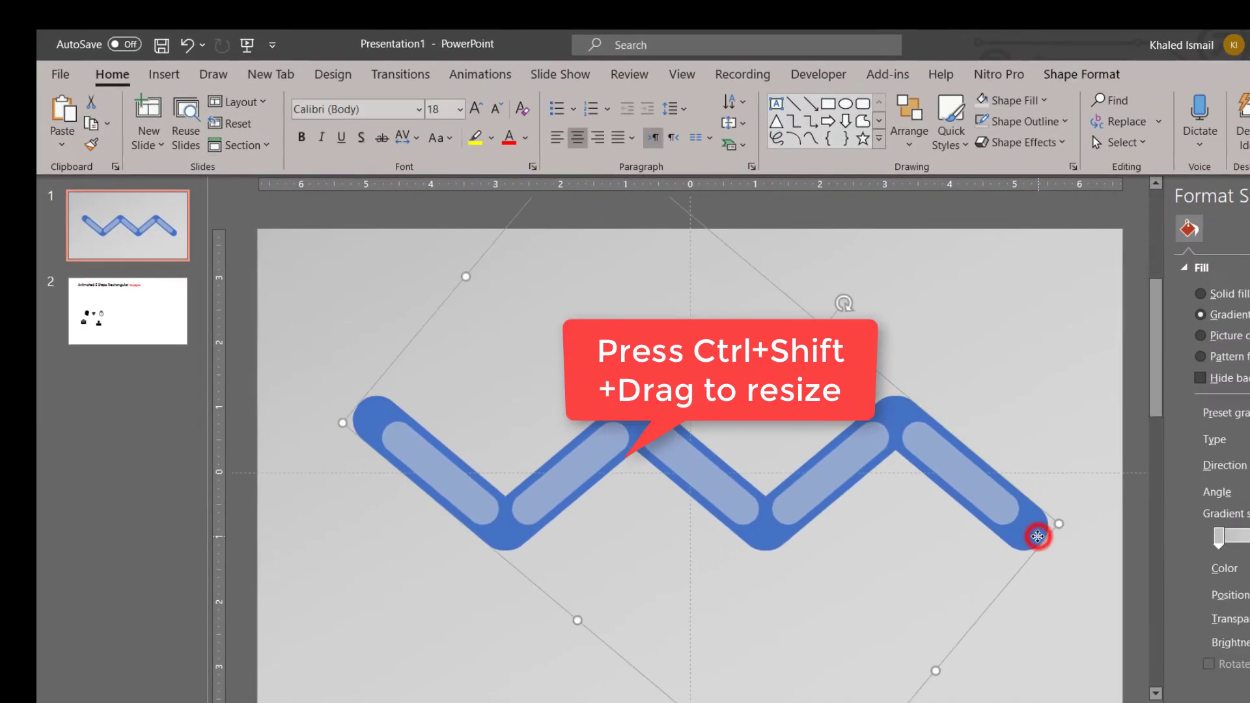
- Apply the Inside: Top Right shadow to all five inner bars and set its distance to 5 pt
click(970, 489)
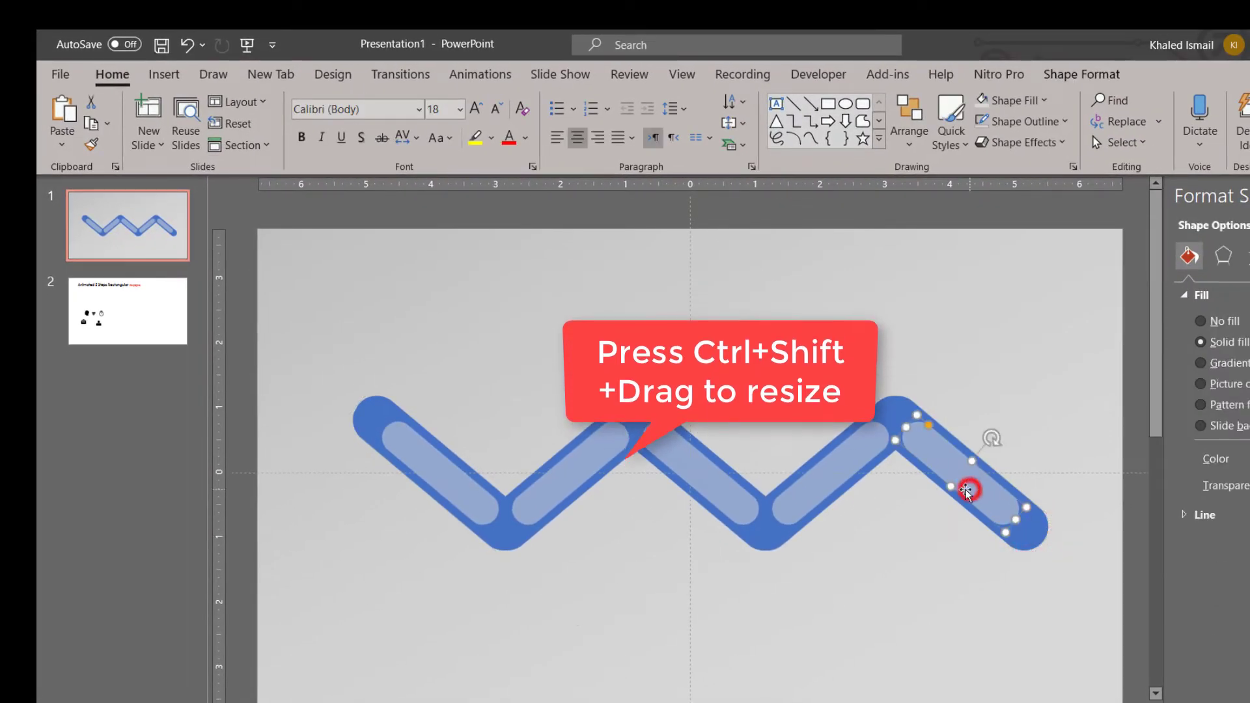
shift+click(812, 483)
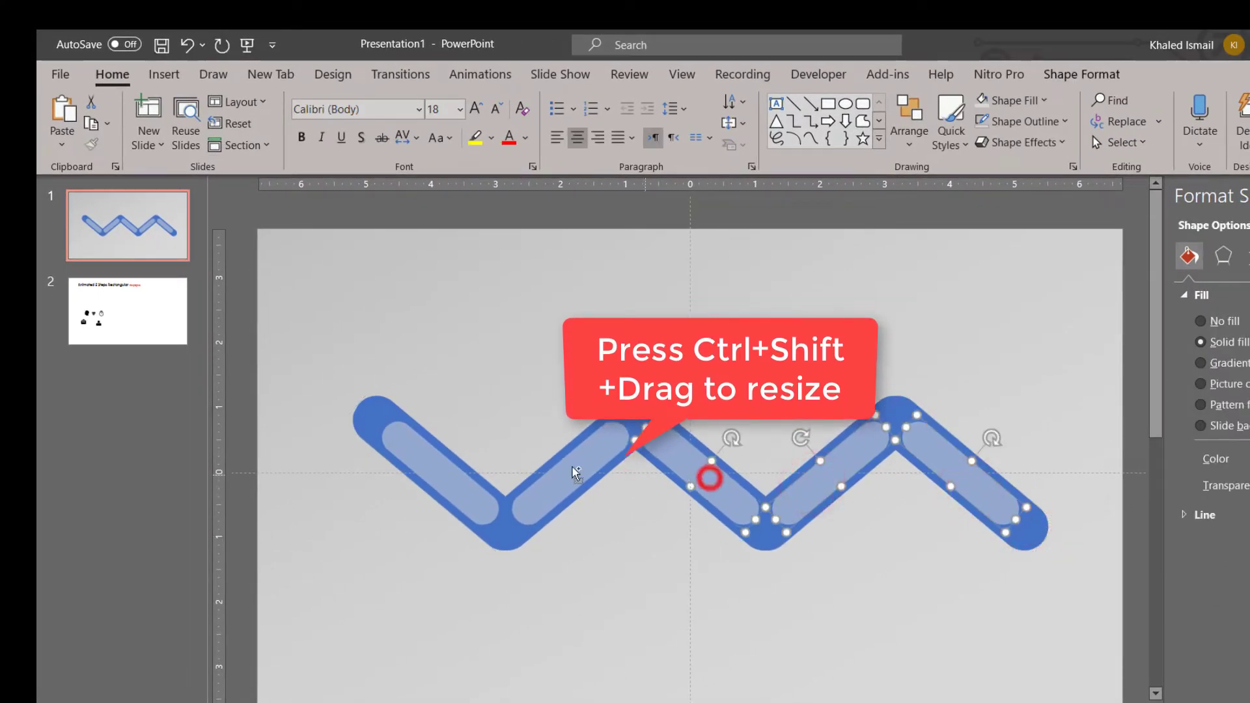
shift+click(417, 469)
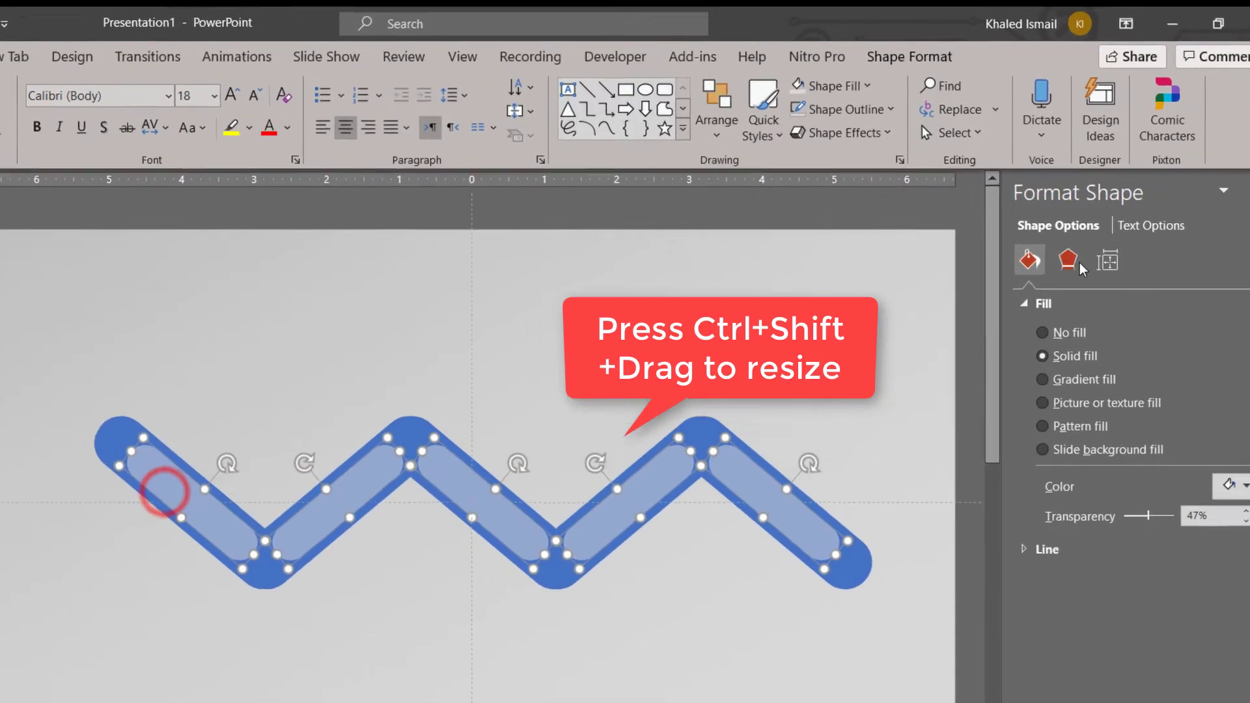
click(1223, 255)
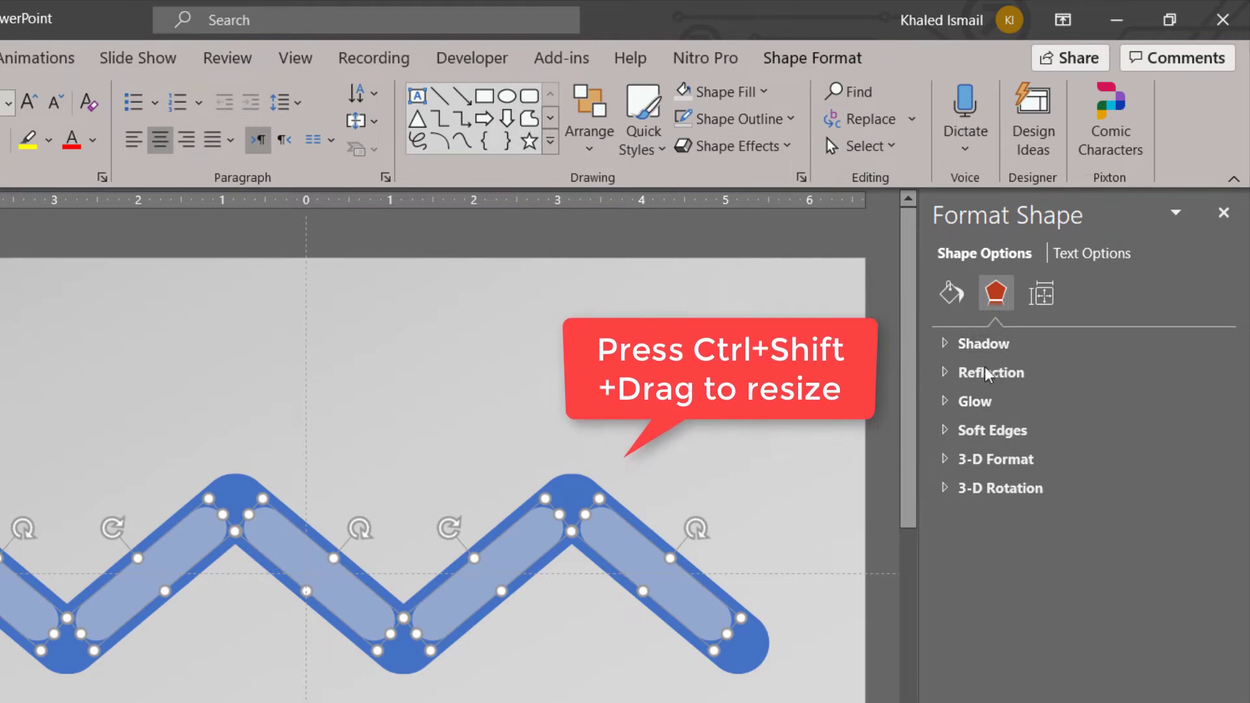
click(983, 343)
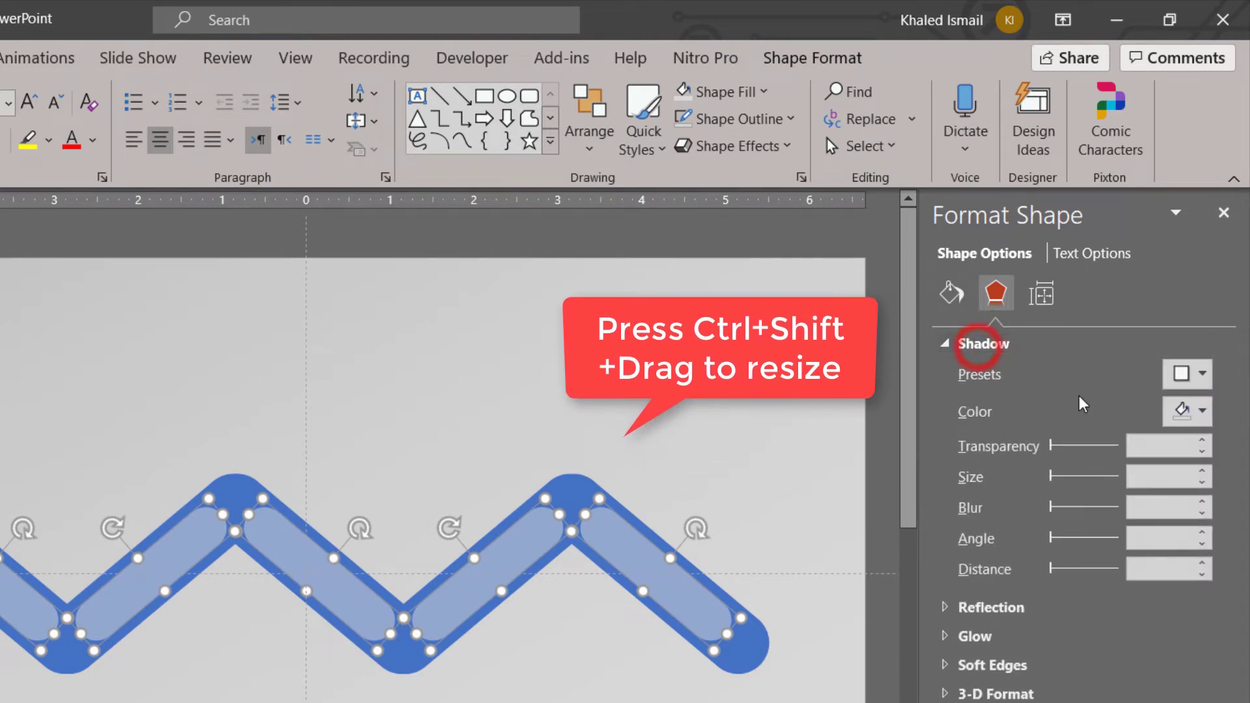
click(1185, 372)
scroll(1174, 561, down, 3)
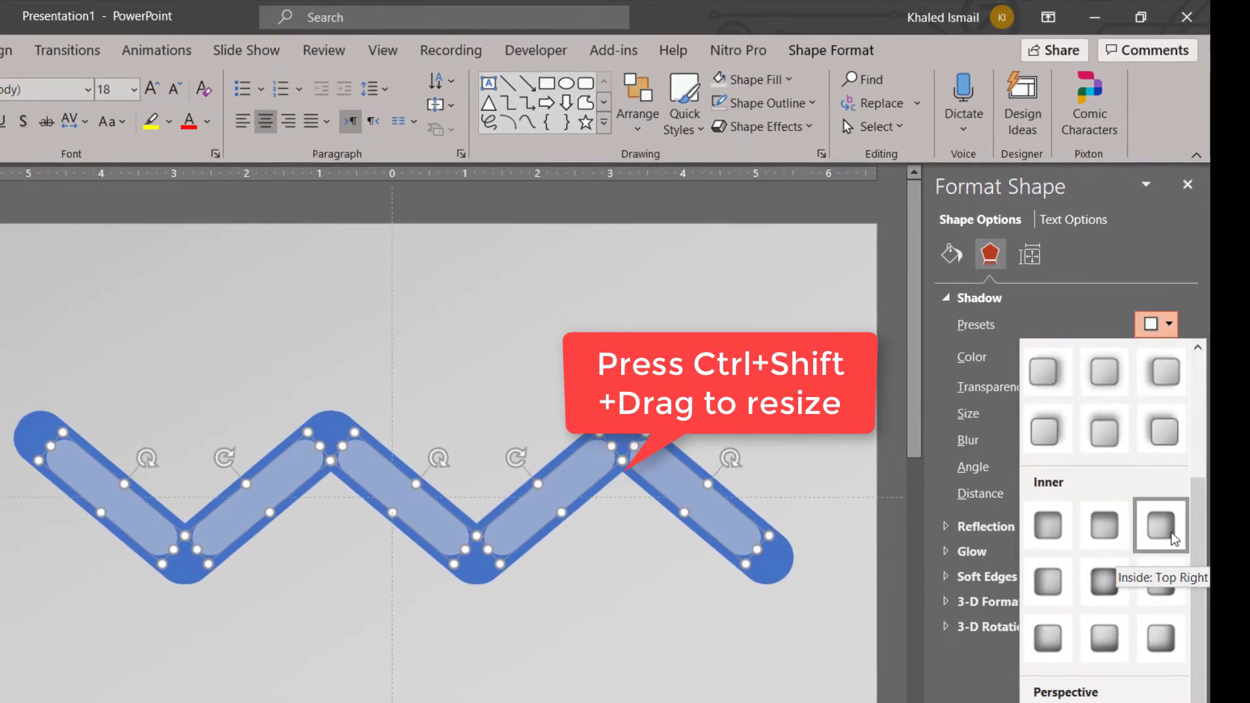
click(1192, 606)
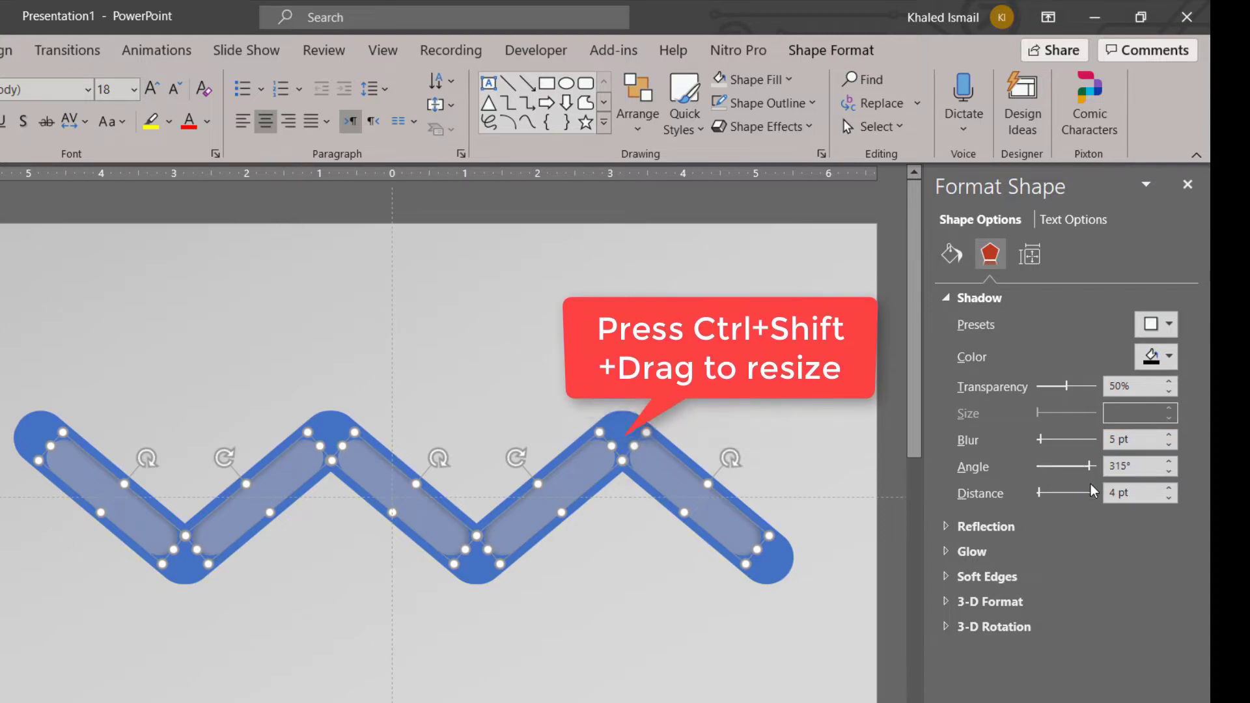
drag(1040, 498, 1041, 499)
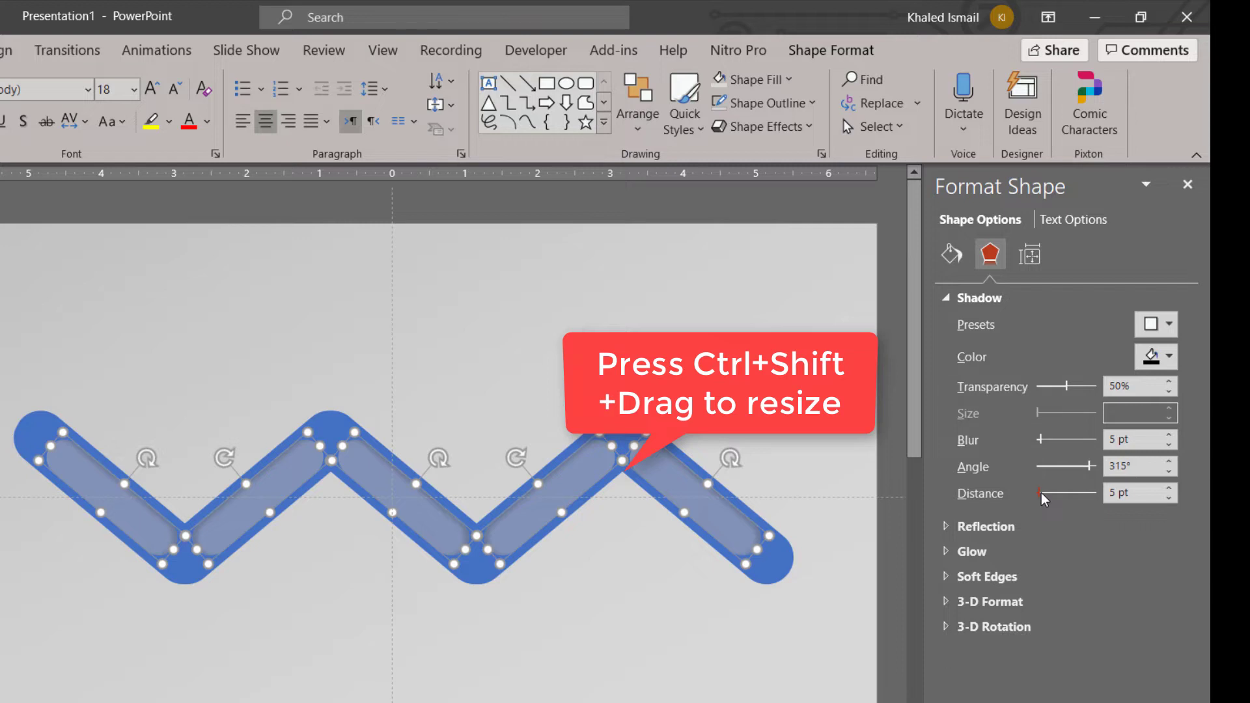
- Set the fill transparency of the inner bars to 0%, then reopen their shadow settings
click(951, 254)
drag(1070, 510, 1041, 511)
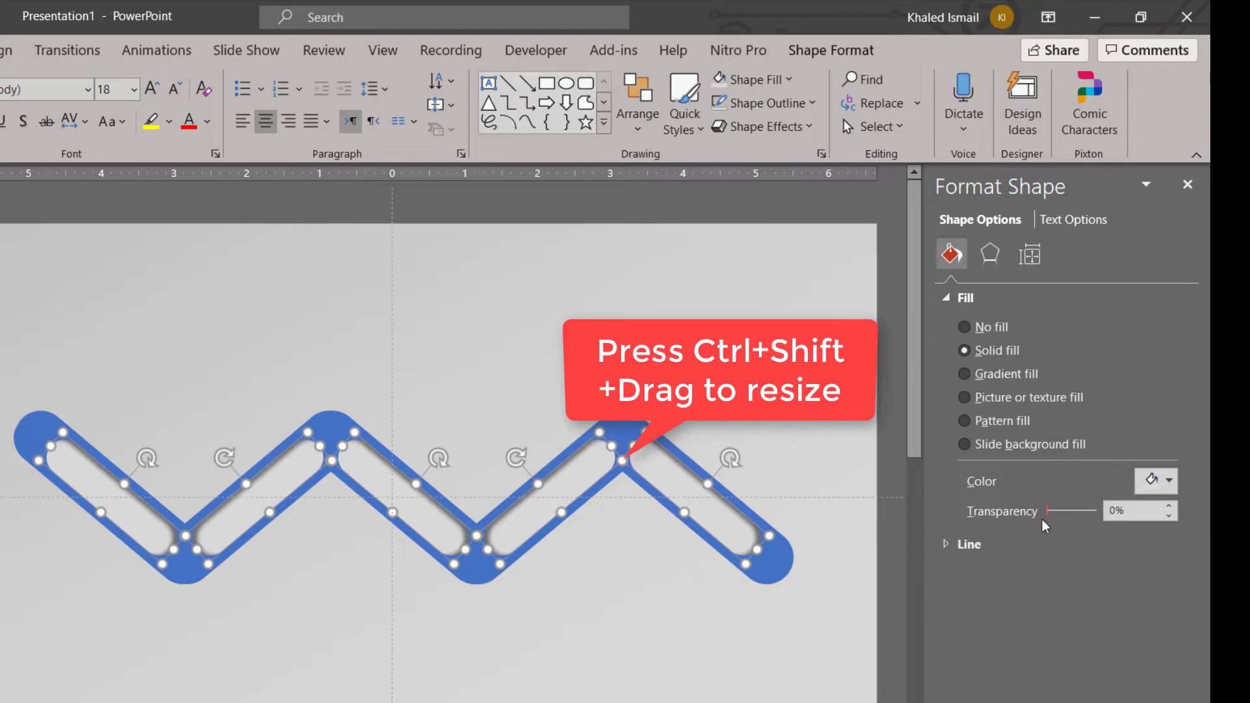
click(989, 255)
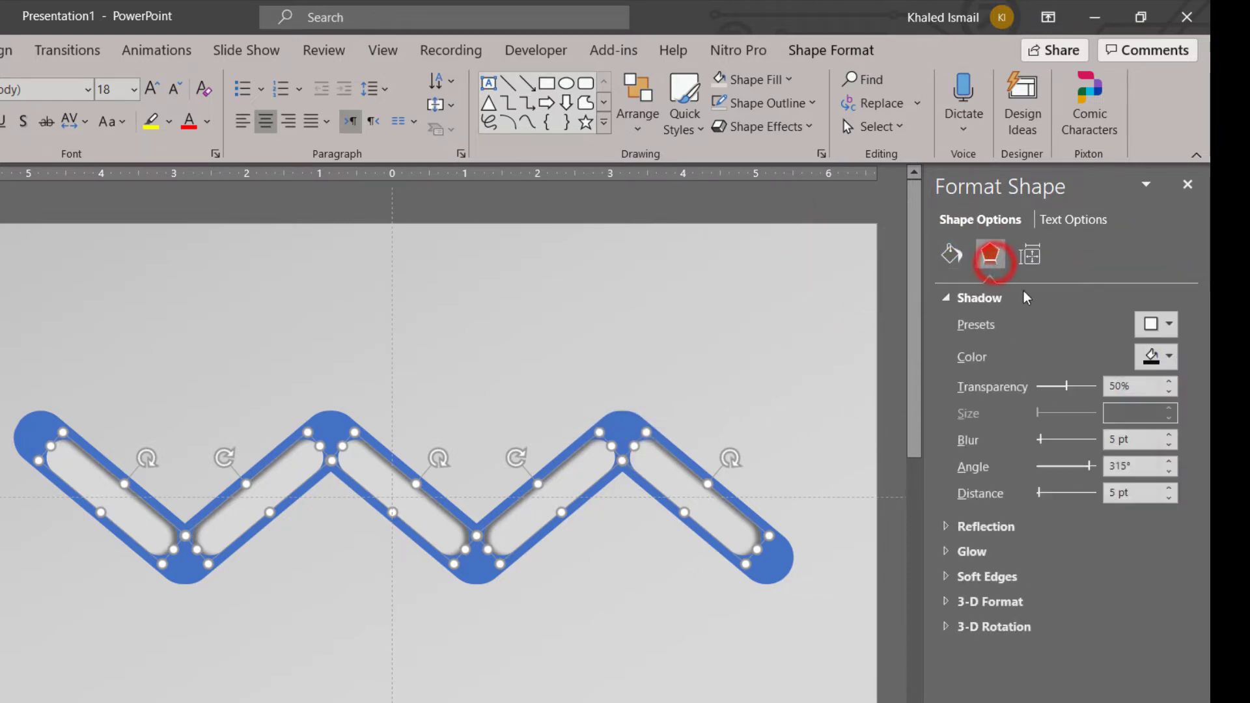
- Increase the inner bars' shadow distance to 8 pt and blur to 10 pt, and deselect them
click(1169, 488)
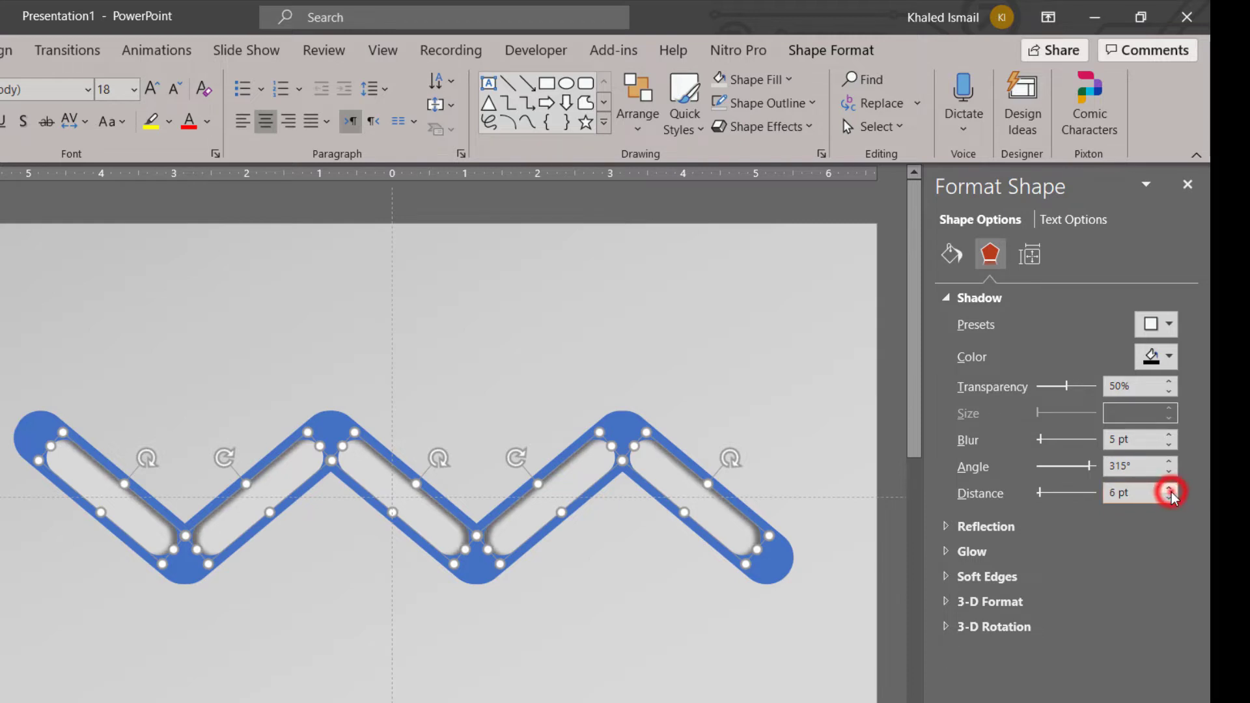
click(1168, 488)
click(1169, 488)
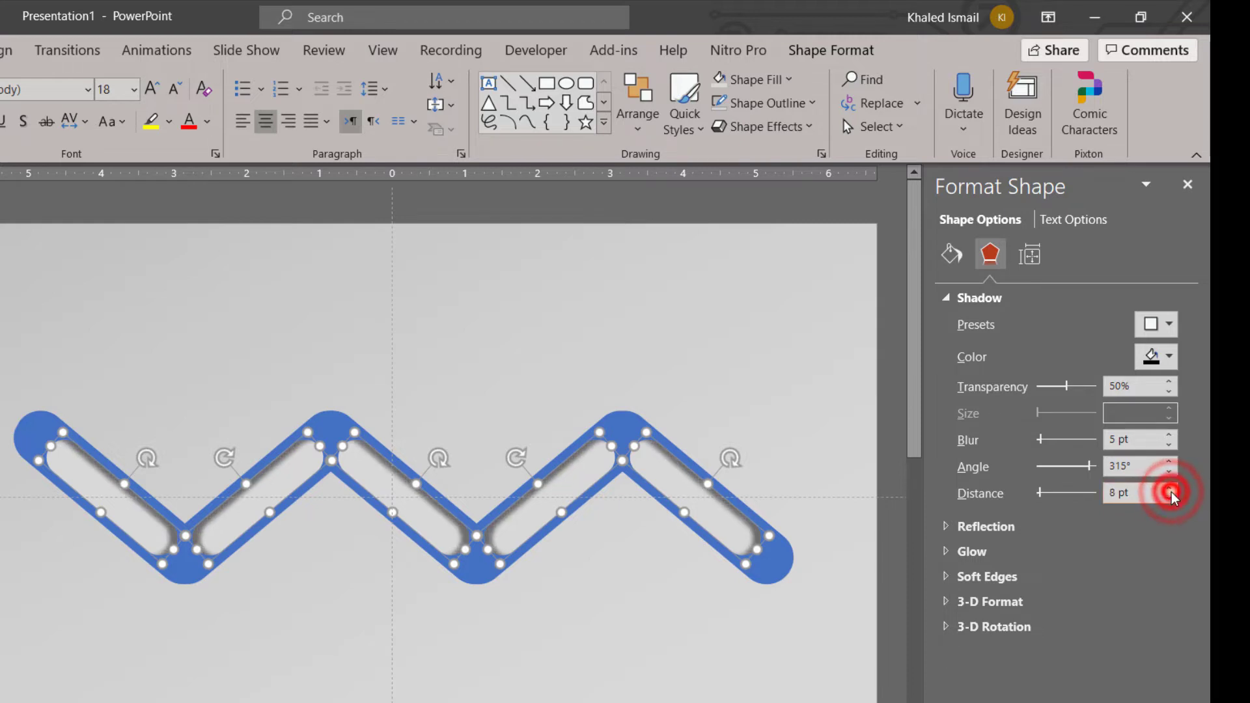
click(1168, 434)
click(1168, 434)
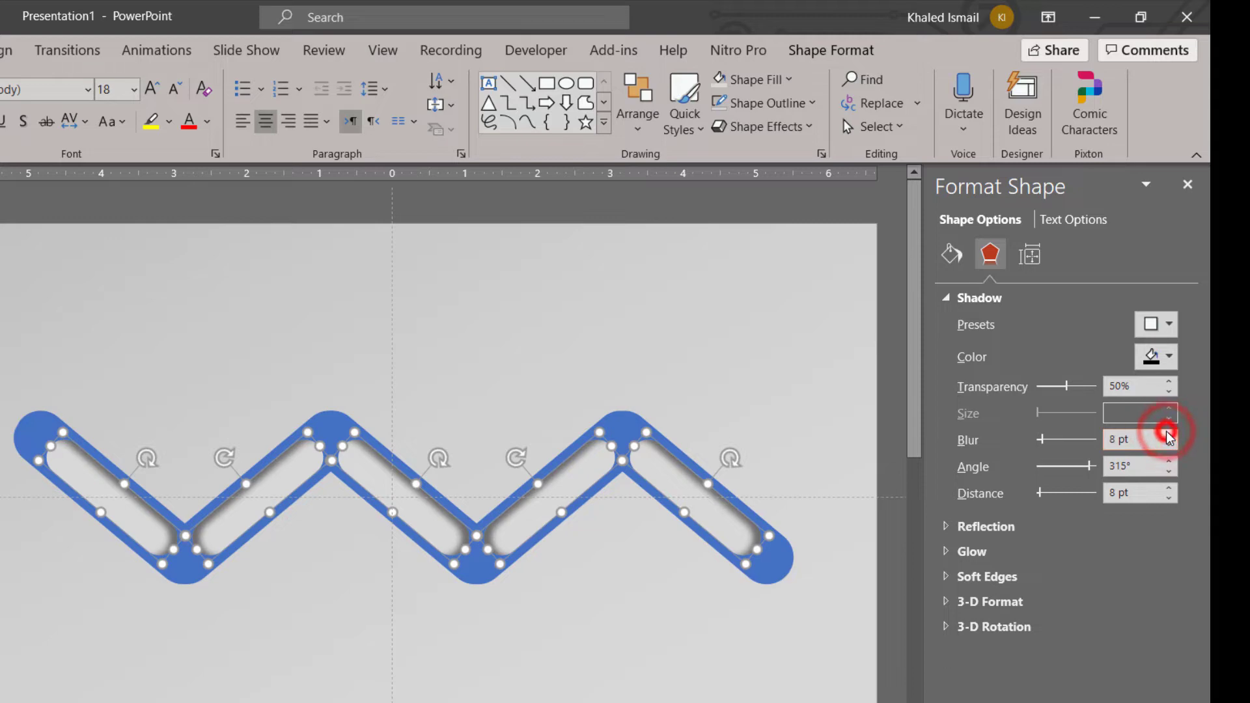
click(1167, 434)
click(1168, 434)
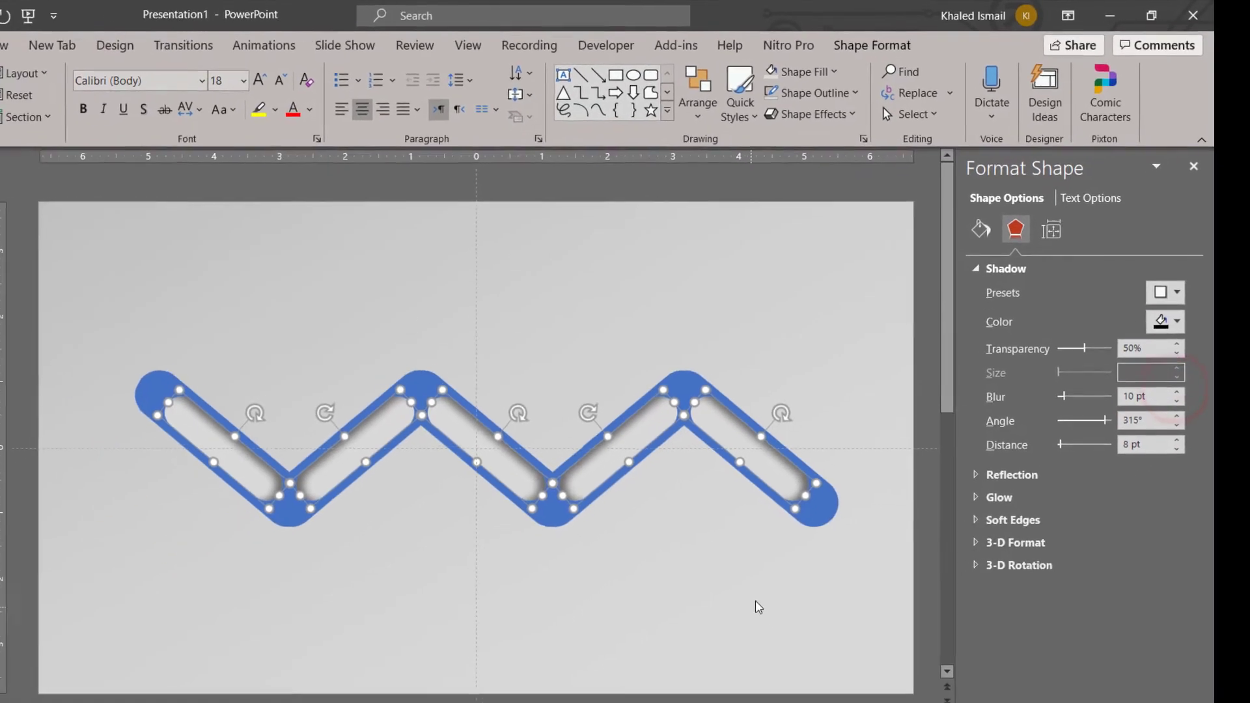
click(791, 658)
- Give the outer zigzag shape a linear gradient fill and color both gradient stops dark red from the recent colors
click(828, 497)
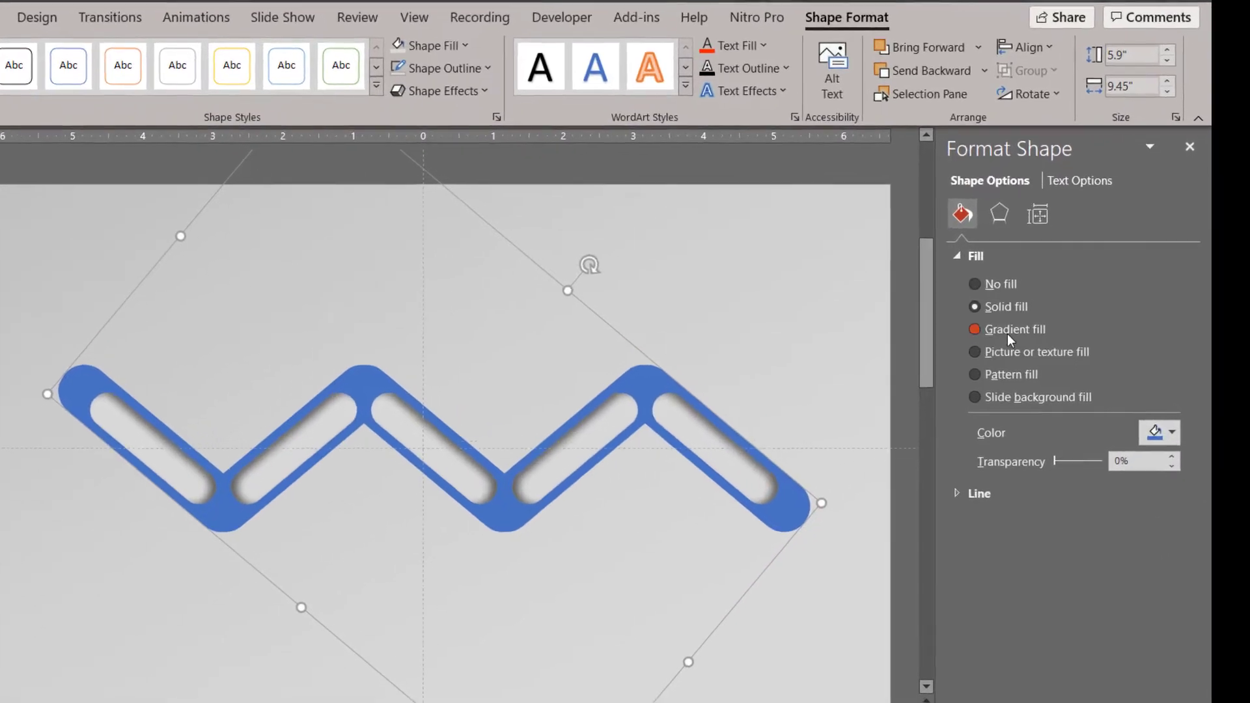
click(1027, 333)
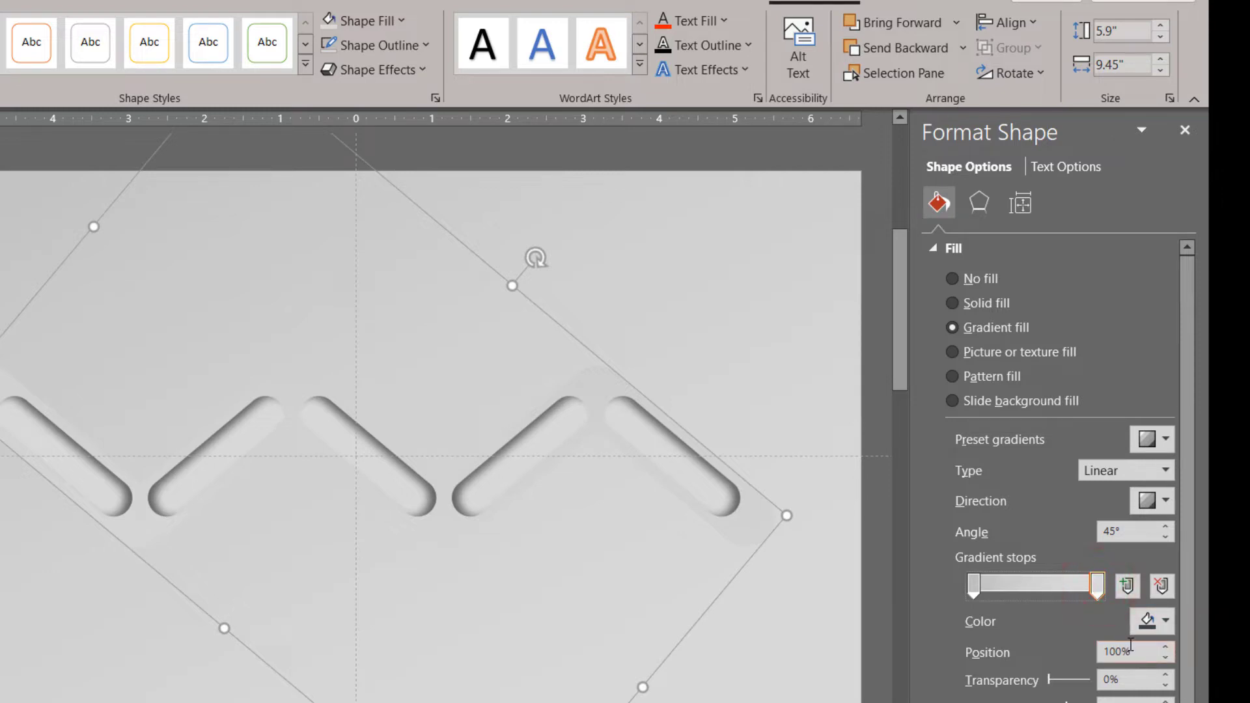
click(1162, 625)
click(1050, 545)
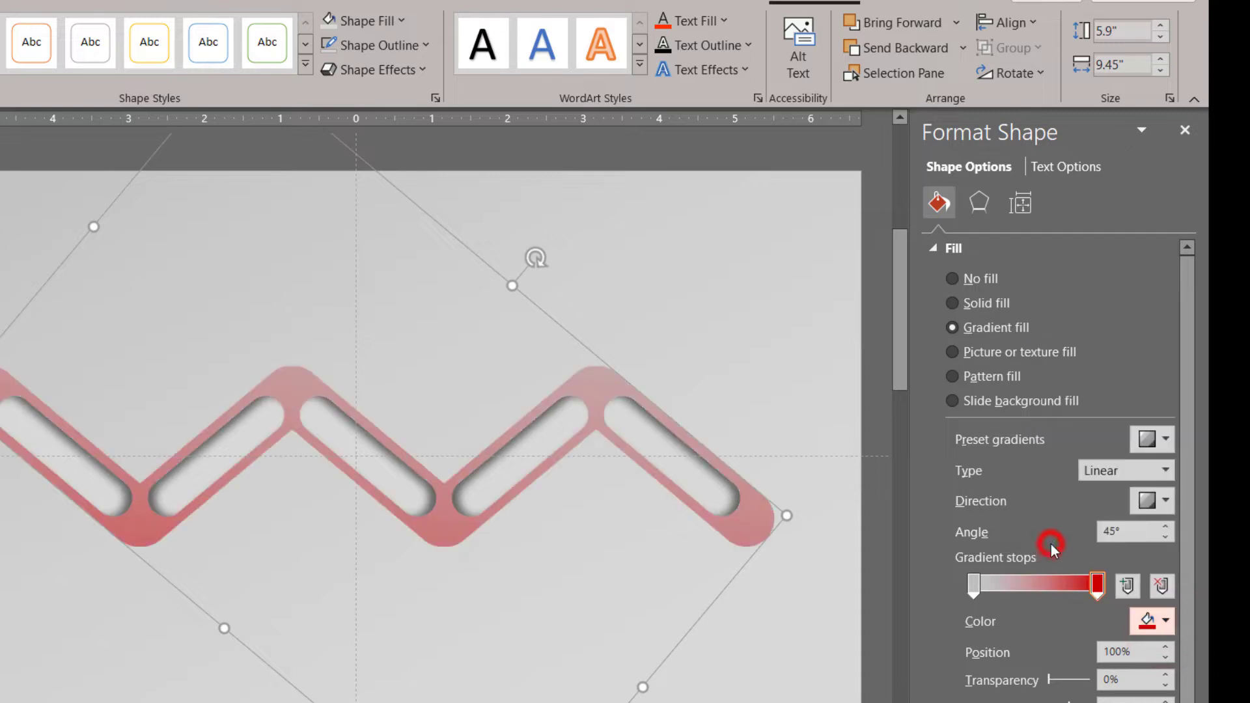
click(973, 584)
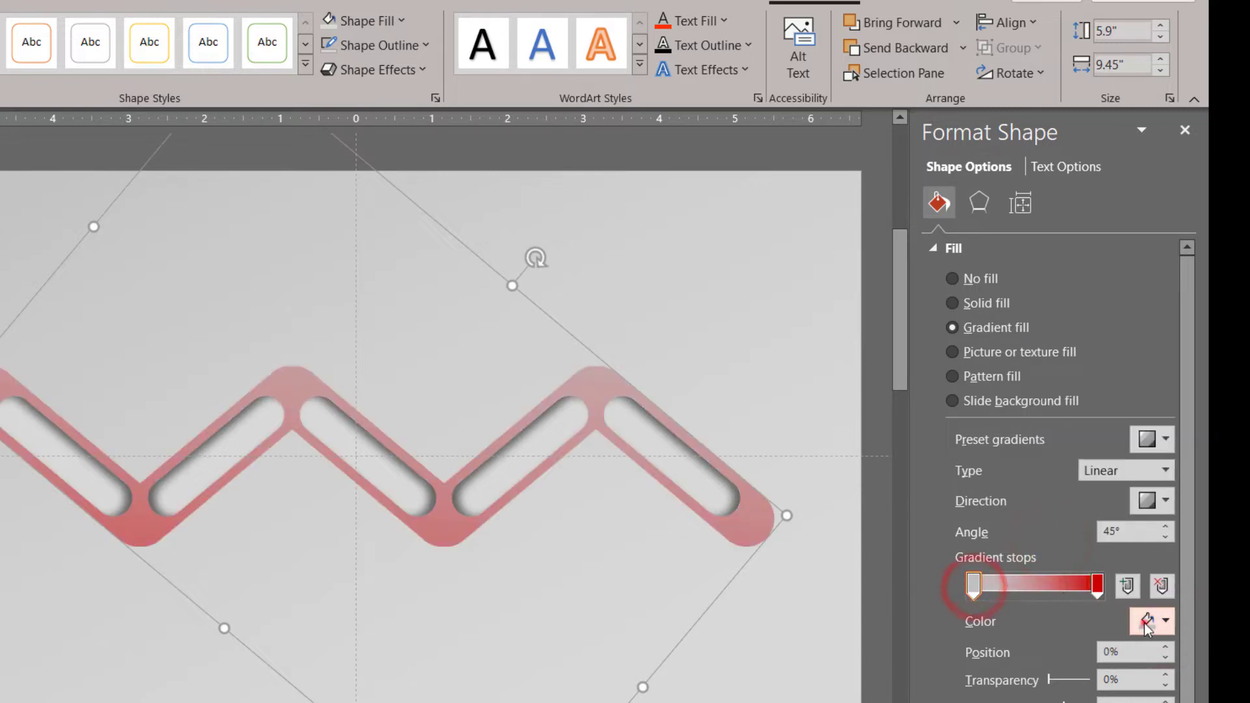
click(1146, 621)
click(1049, 544)
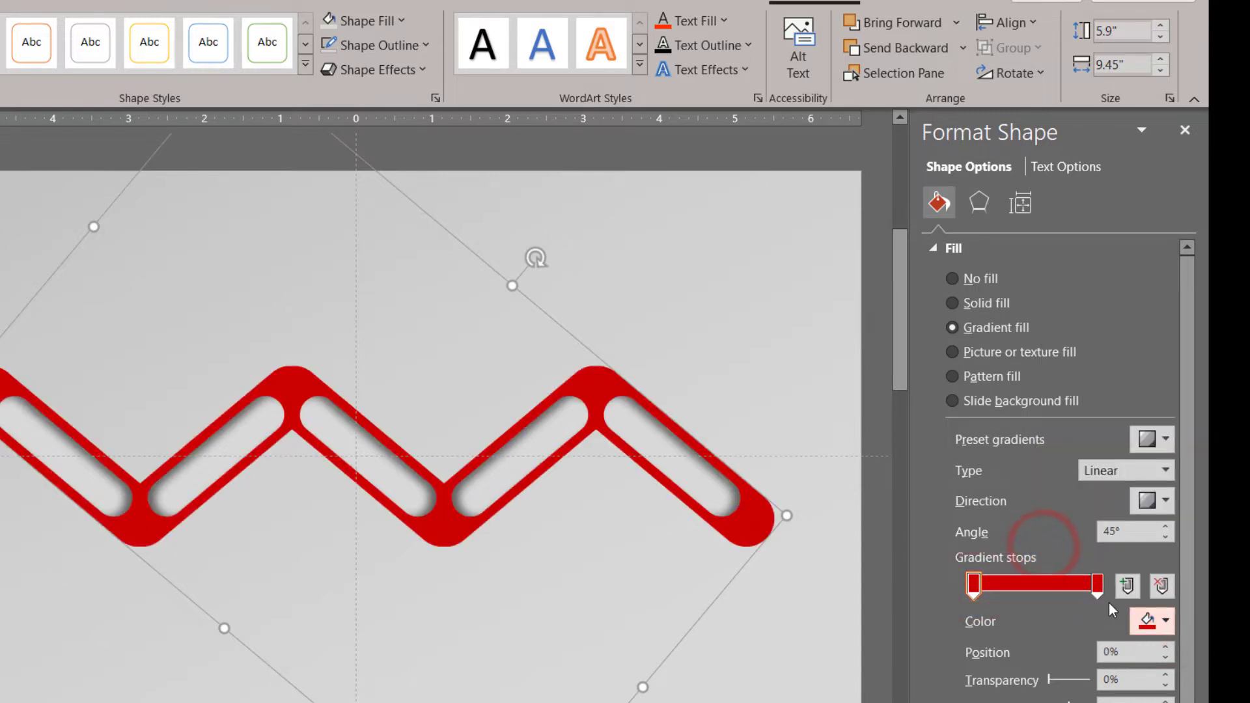
- Change the zigzag's end gradient stop to the lighter custom red #FF3B3B
click(1096, 586)
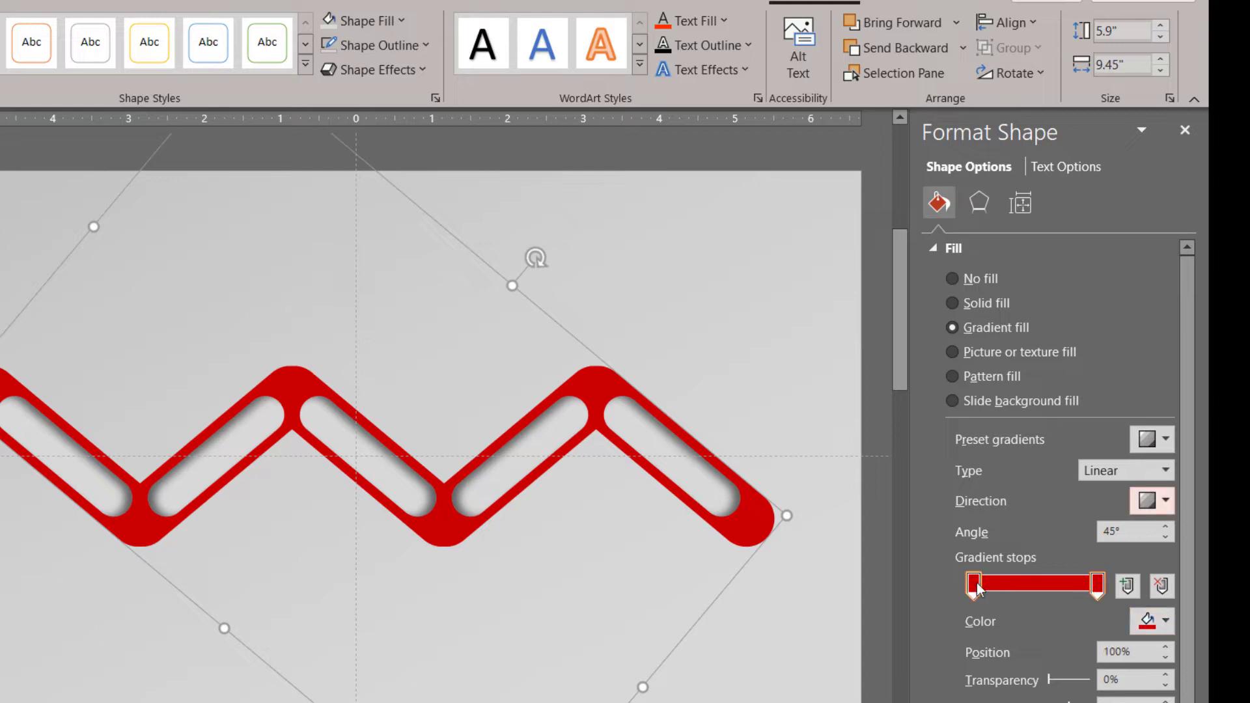
click(1146, 623)
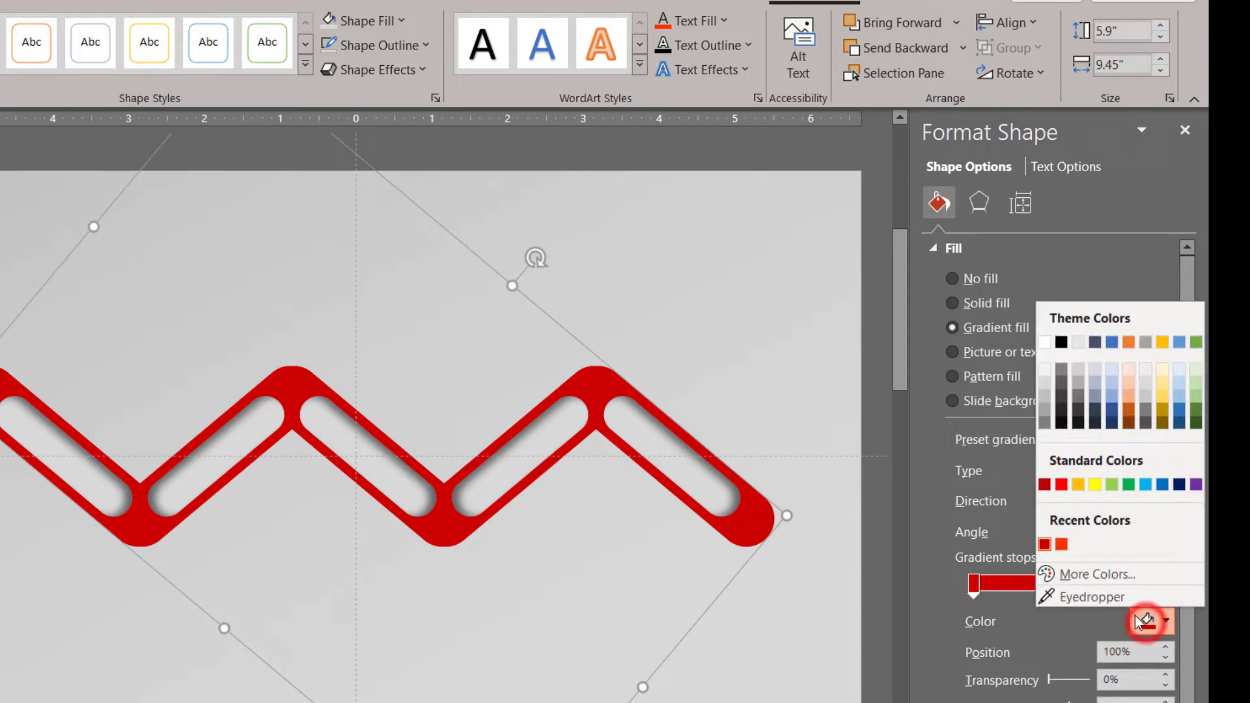
click(1111, 571)
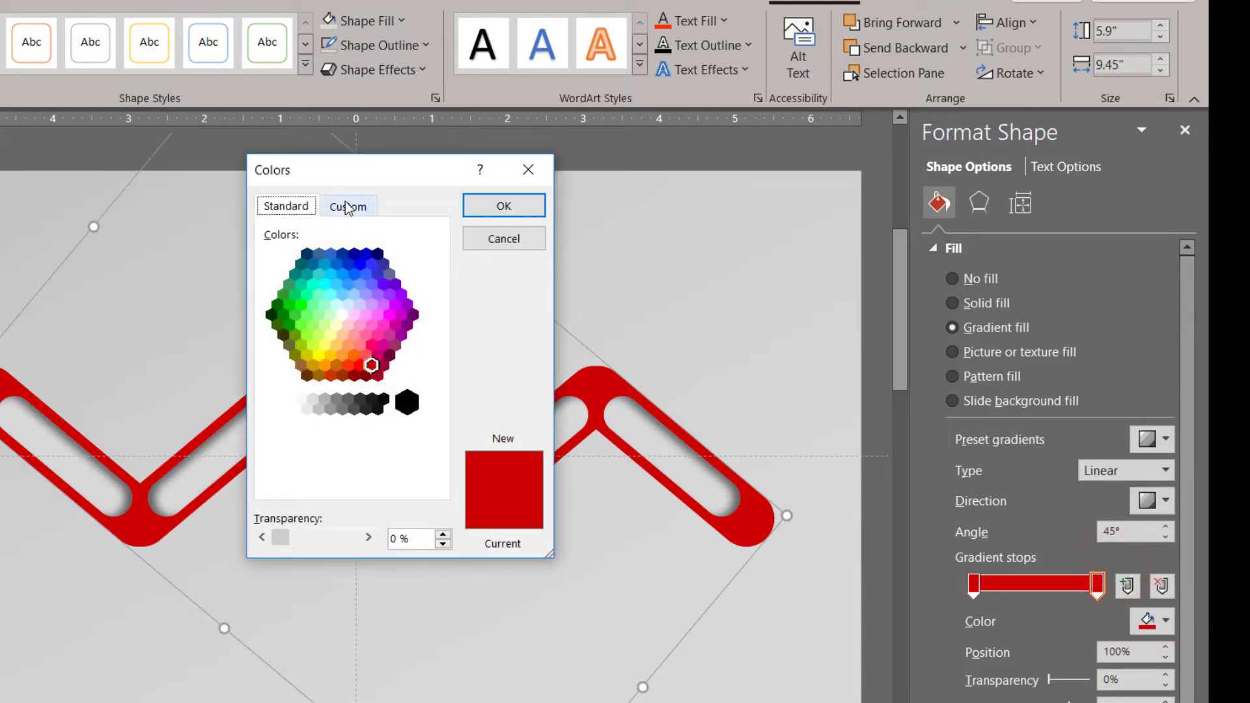
click(348, 207)
click(436, 313)
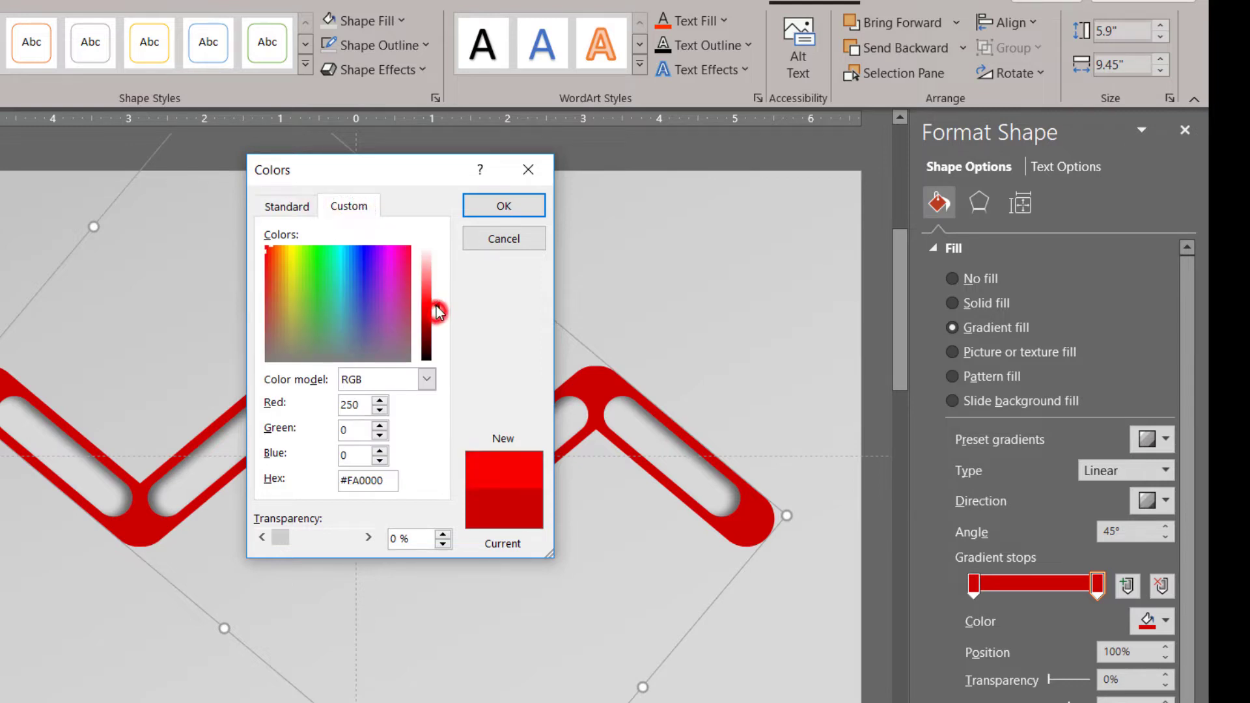
drag(436, 313, 438, 299)
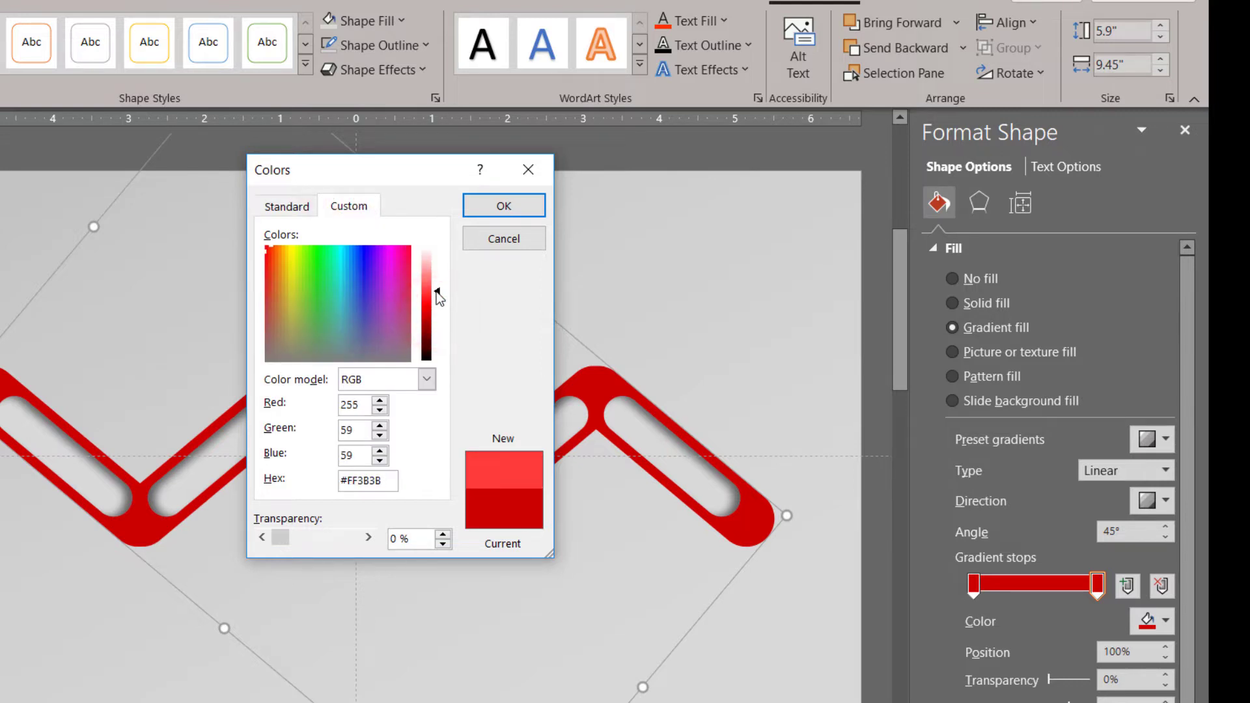
click(494, 204)
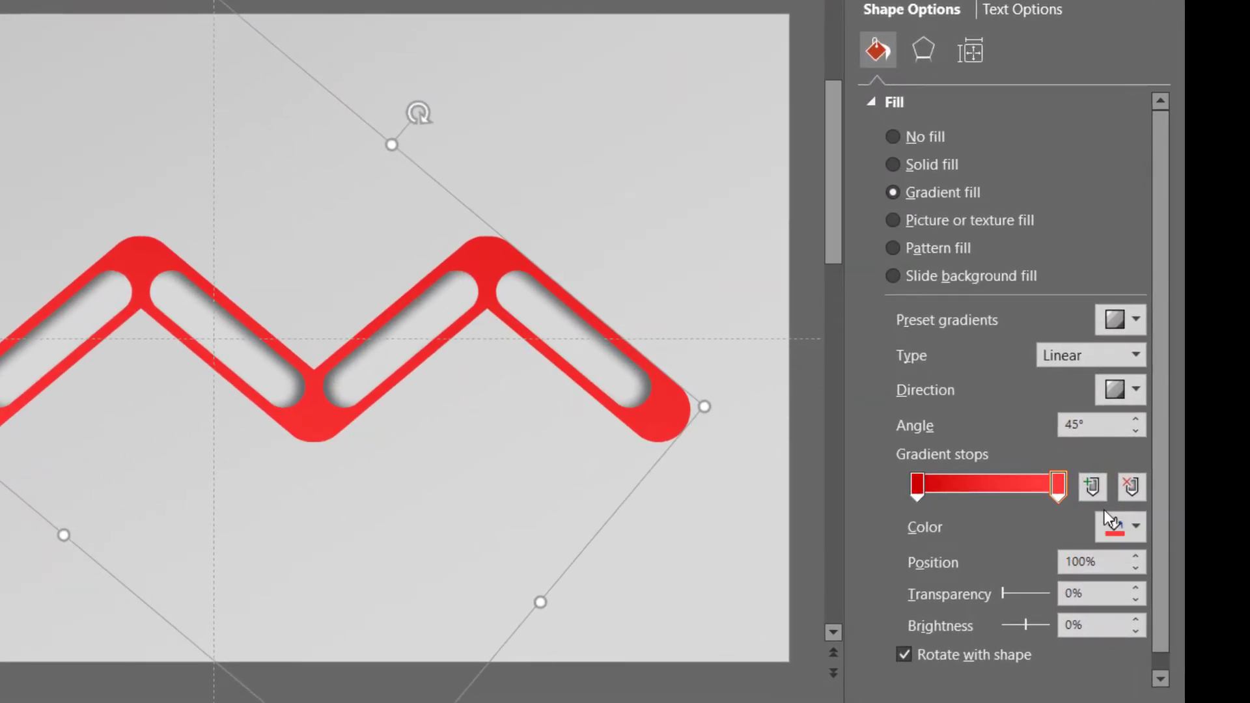
- Swap the order of the zigzag's gradient stops, placing the light red at 23% and the dark red at 54%
drag(1058, 493, 1006, 494)
drag(911, 492, 969, 494)
drag(1054, 494, 993, 493)
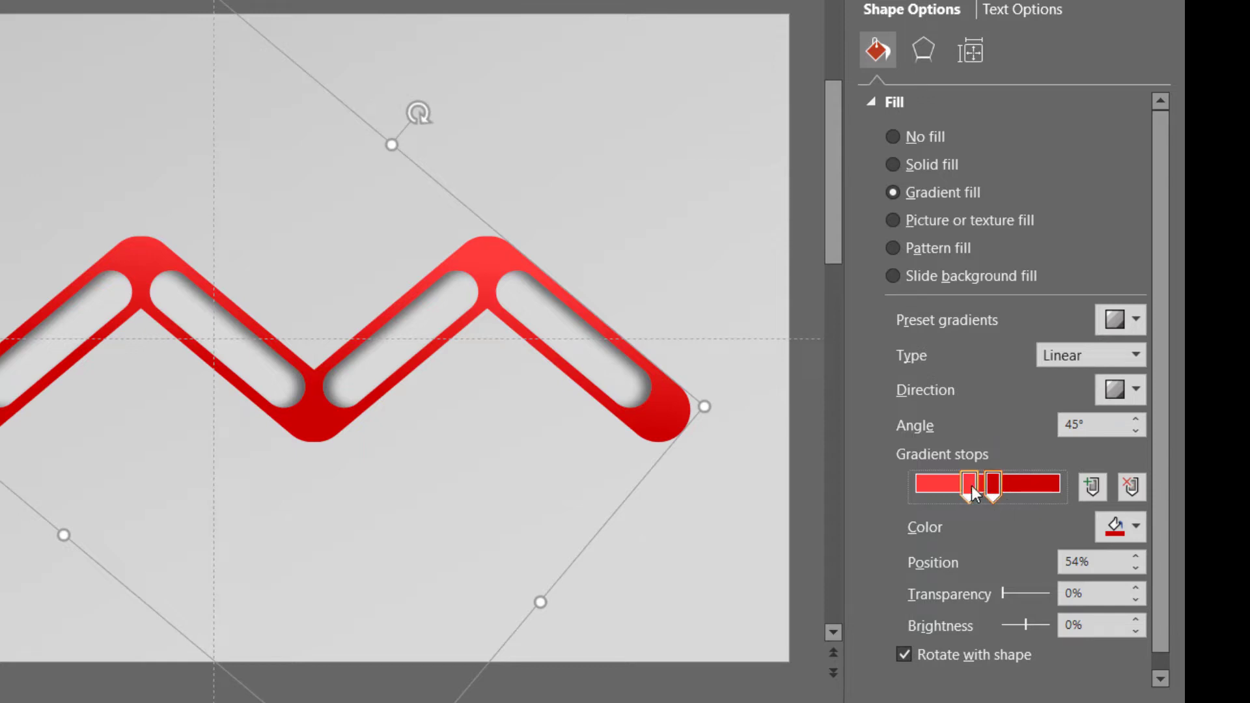
drag(963, 485, 950, 485)
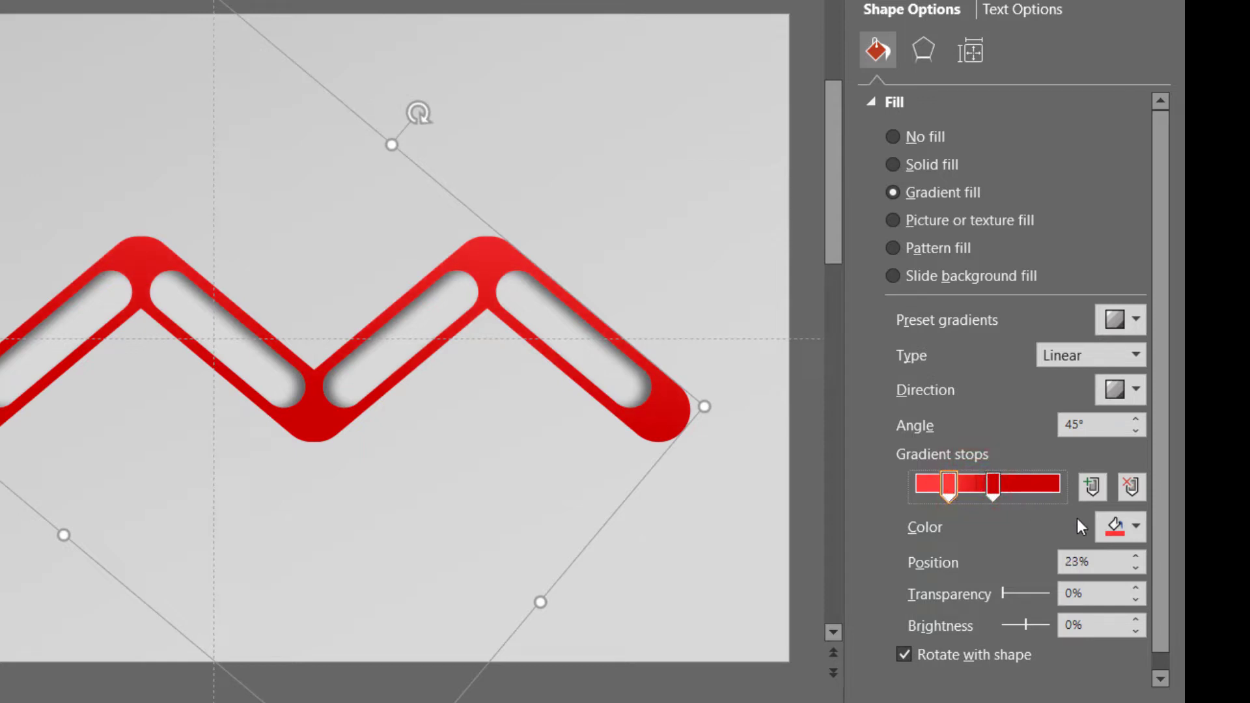
- Lighten the zigzag's light red gradient stop to #FF6565, position it at 34%, and move the dark red stop closer to the end
click(1103, 526)
click(1068, 475)
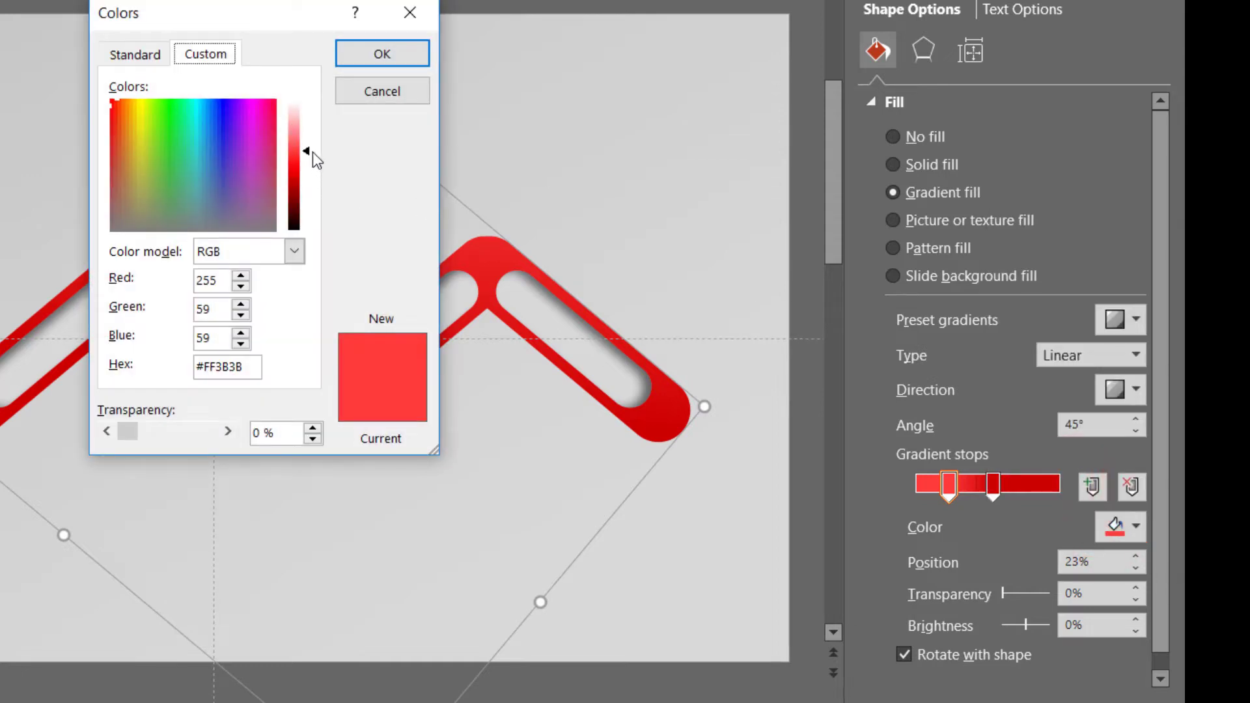
drag(312, 151, 310, 139)
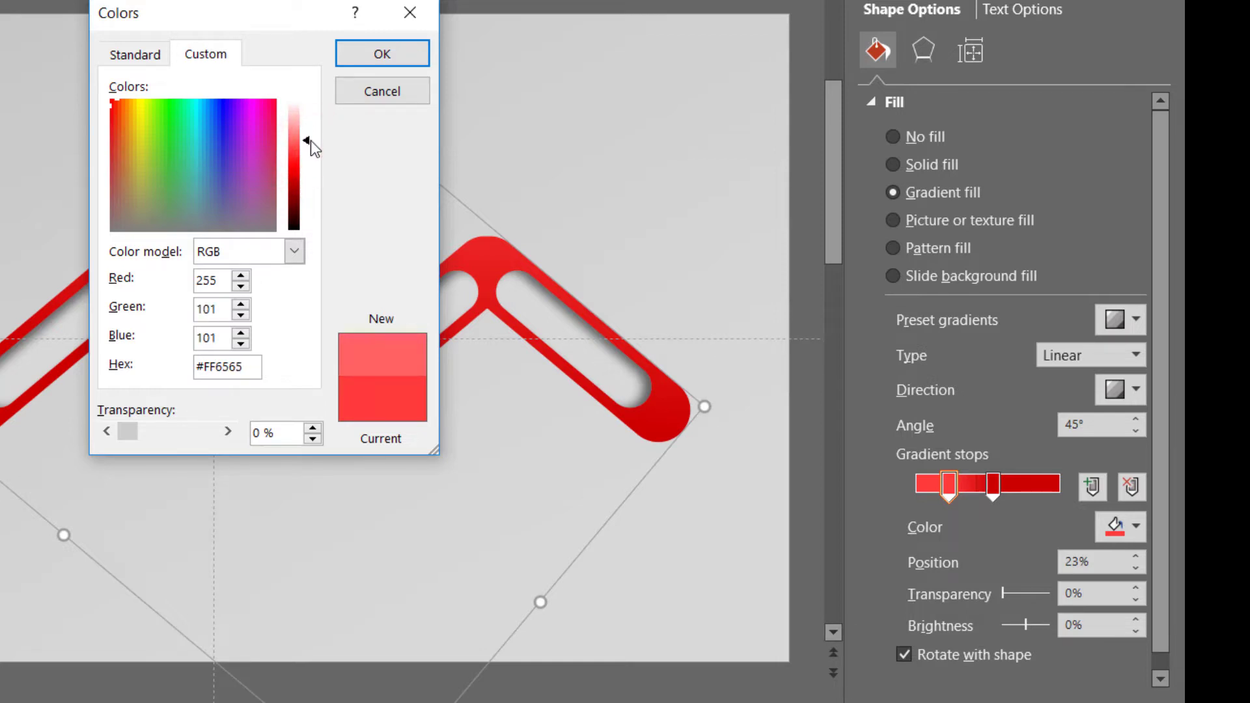
click(385, 53)
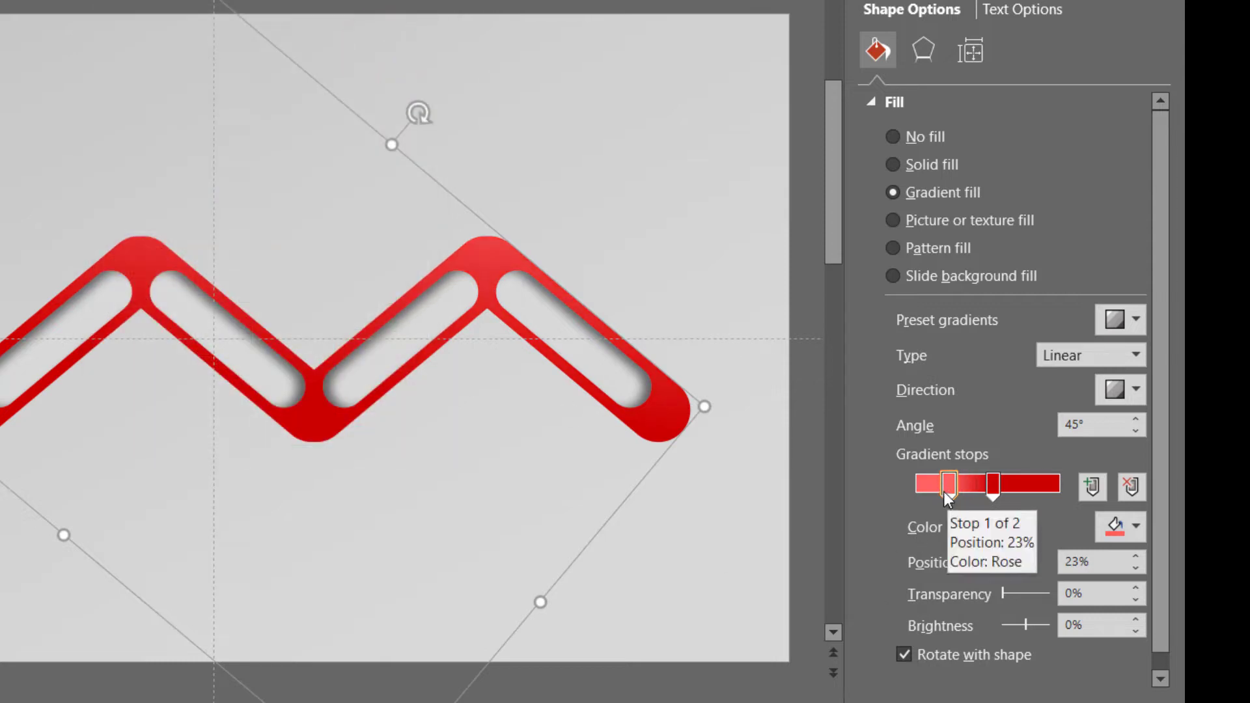
drag(951, 483, 1028, 486)
drag(951, 486, 960, 486)
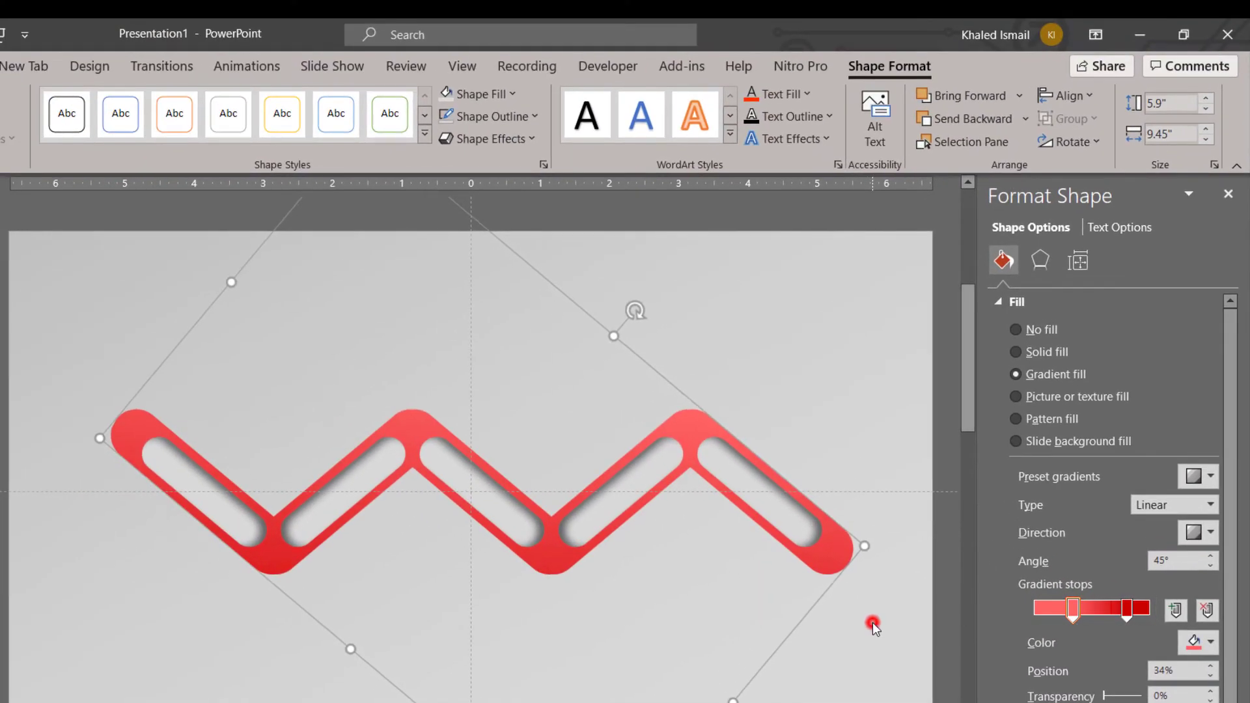
- Fill the rightmost inner bar with a solid dark teal from the standard color palette
click(721, 508)
click(786, 503)
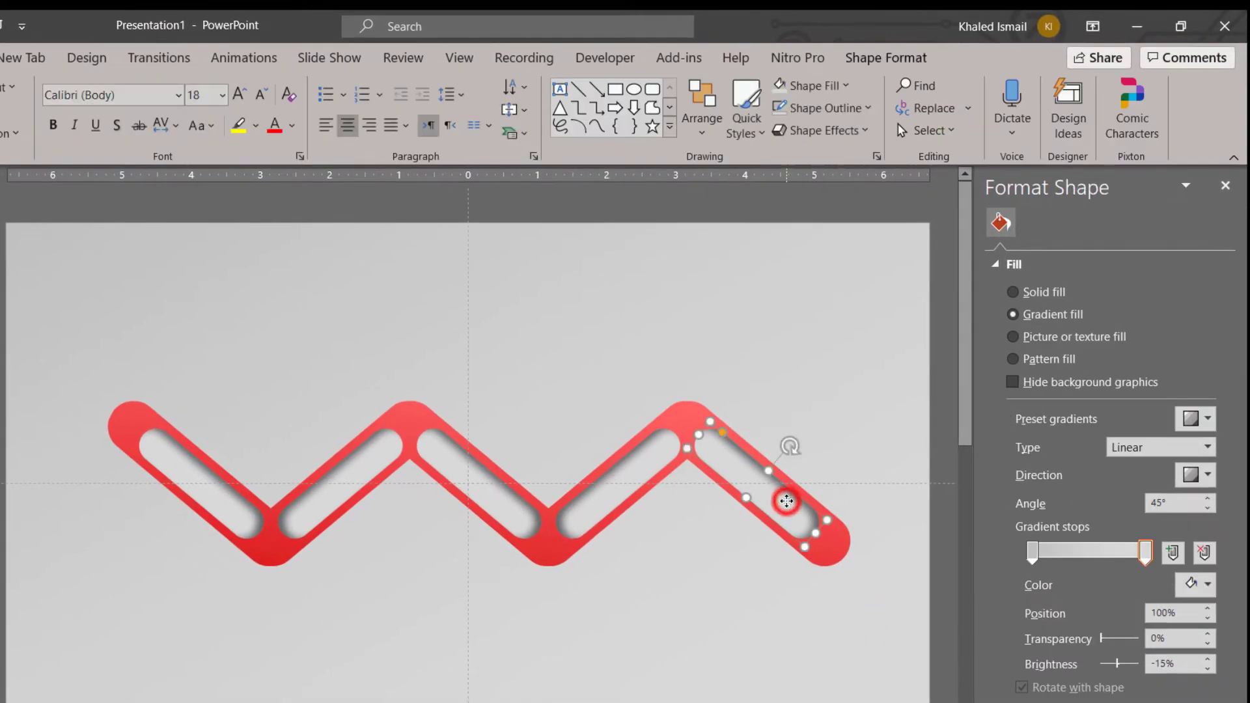
click(1194, 469)
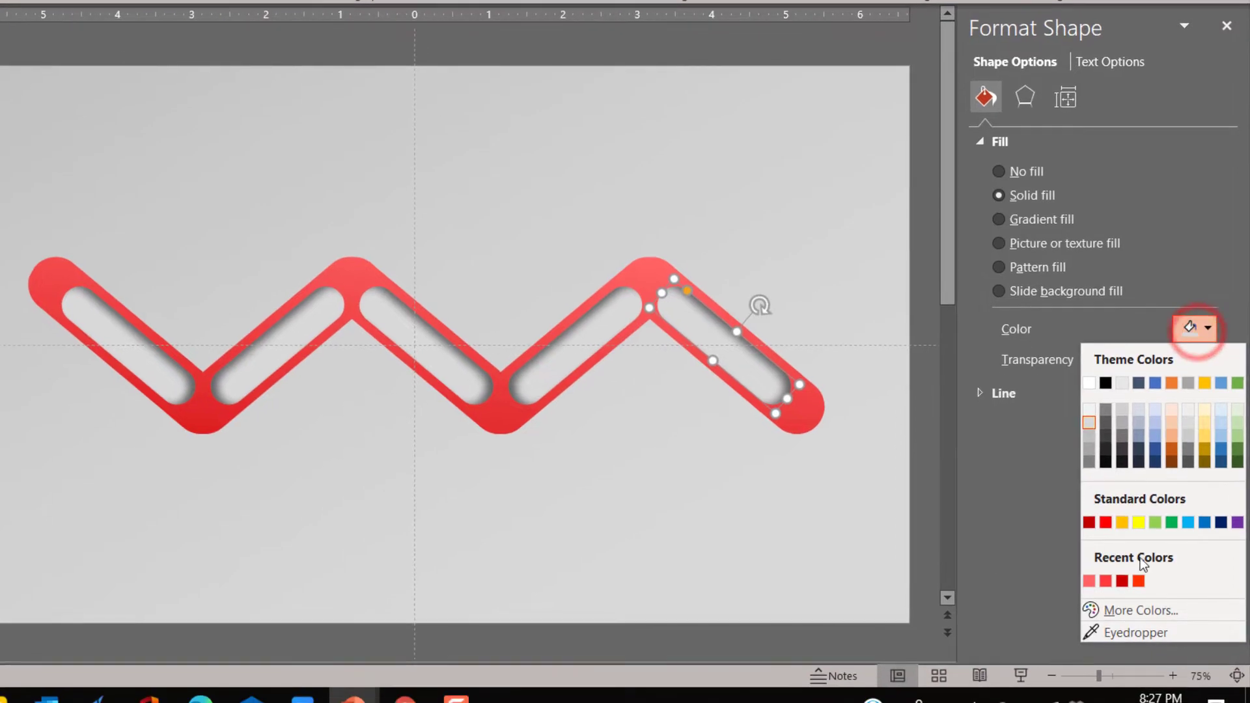
click(1134, 629)
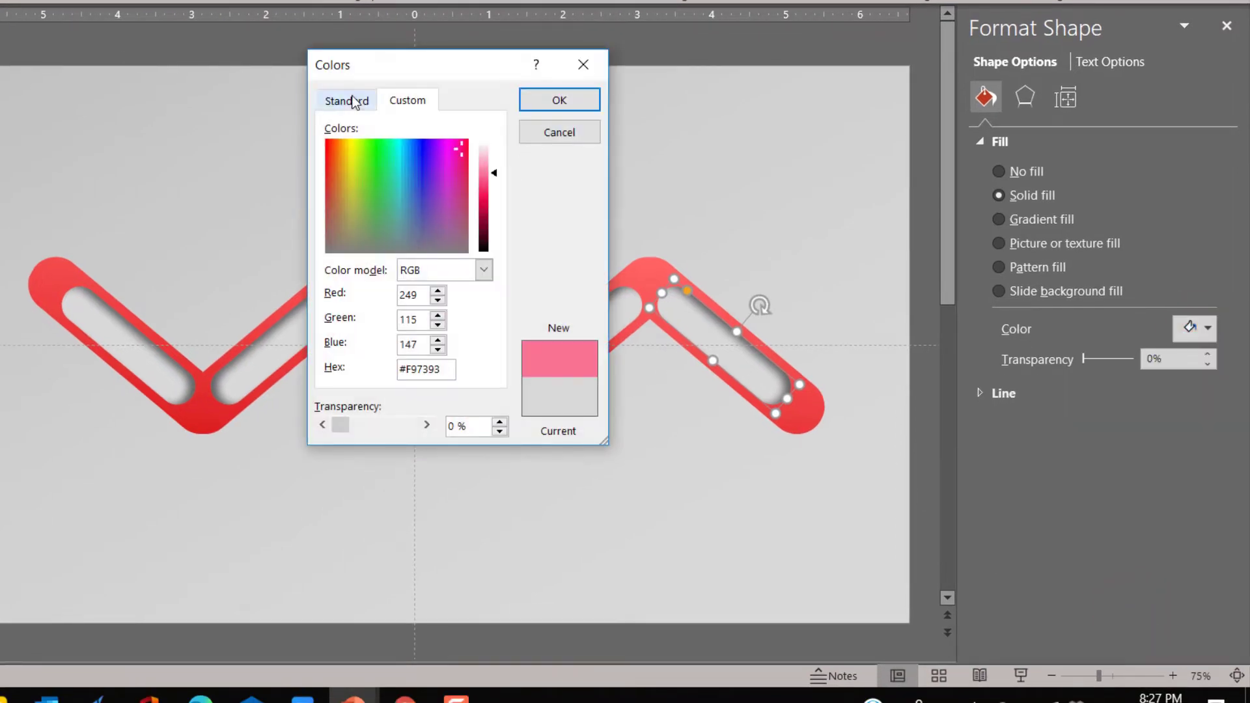
click(346, 100)
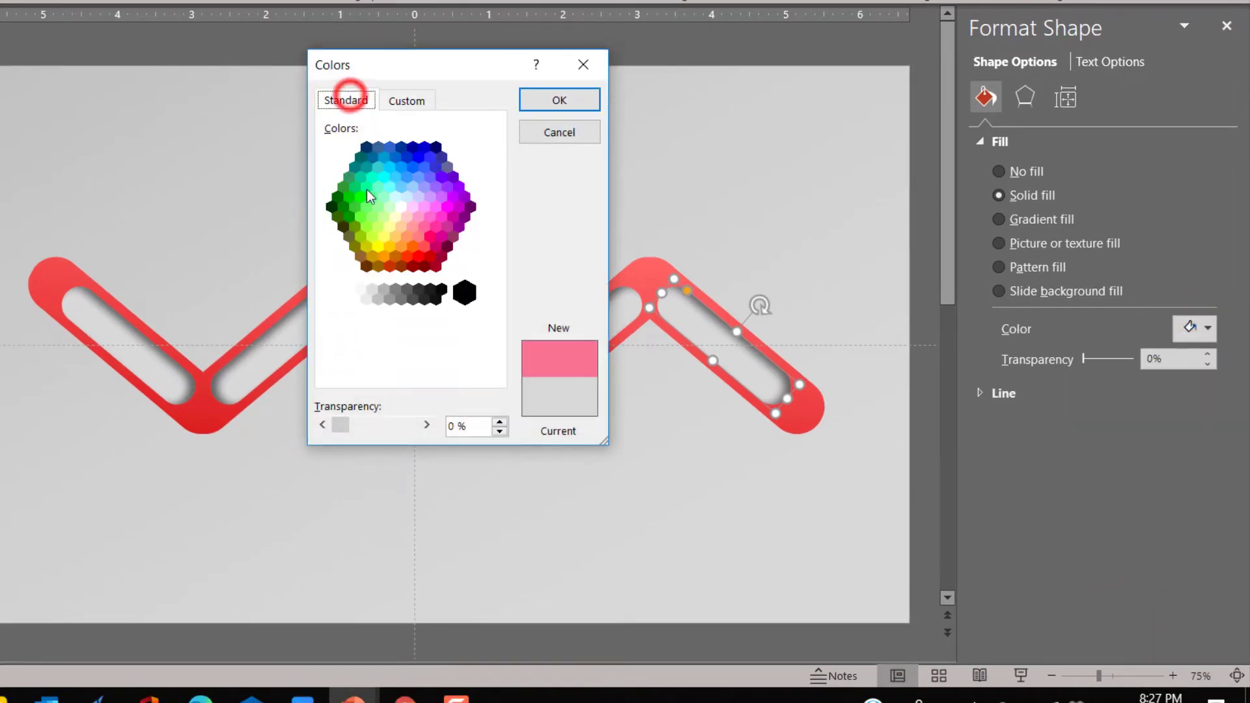
click(360, 157)
click(546, 99)
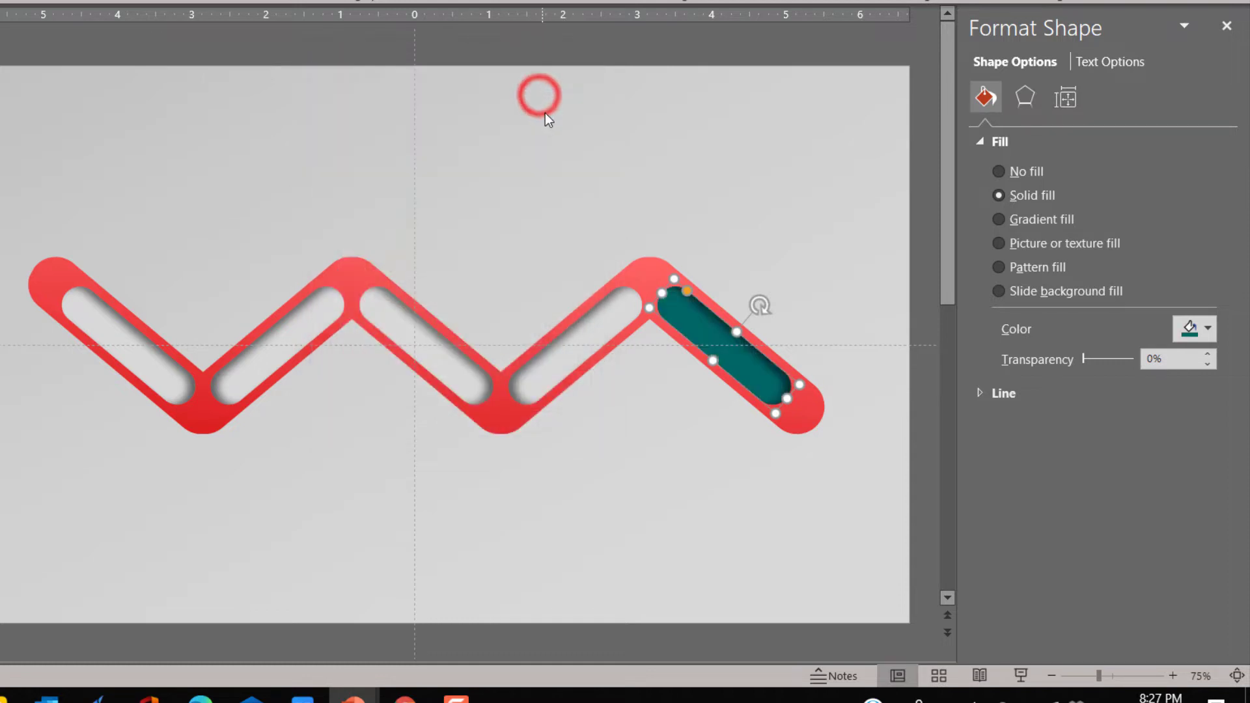
- Fill the fourth inner bar from the left with a solid medium-dark blue from the standard color palette
click(597, 334)
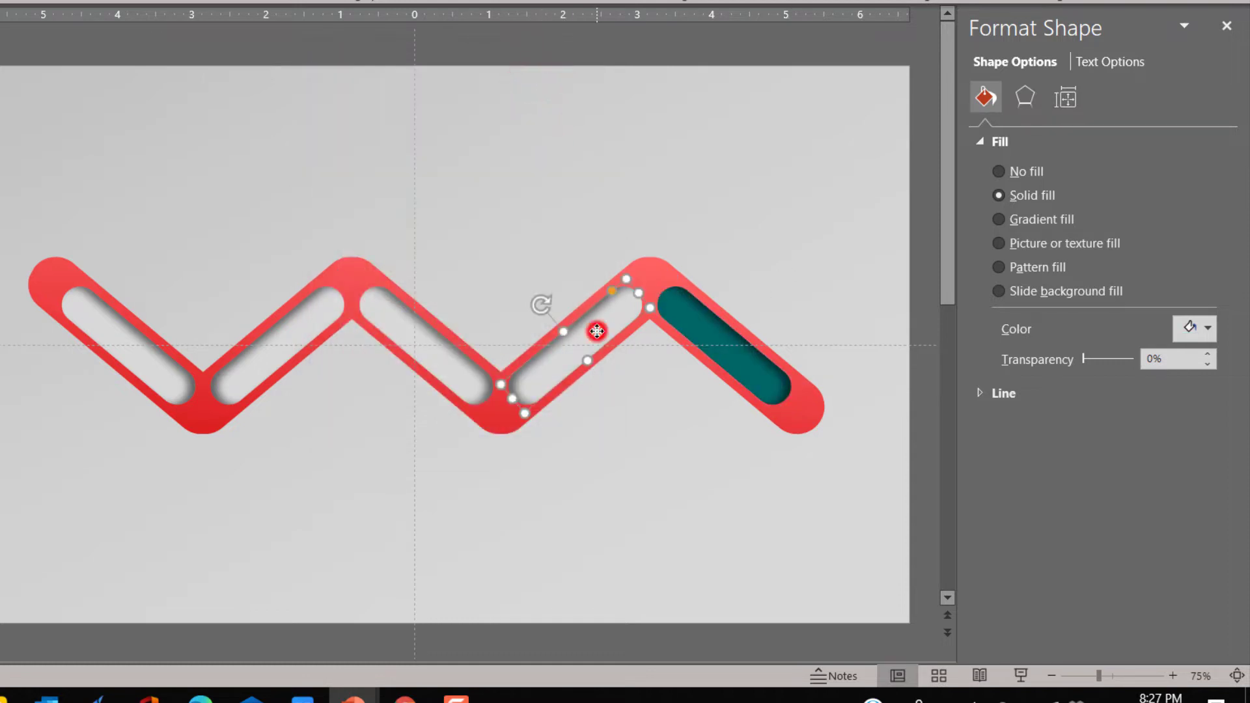
click(1181, 328)
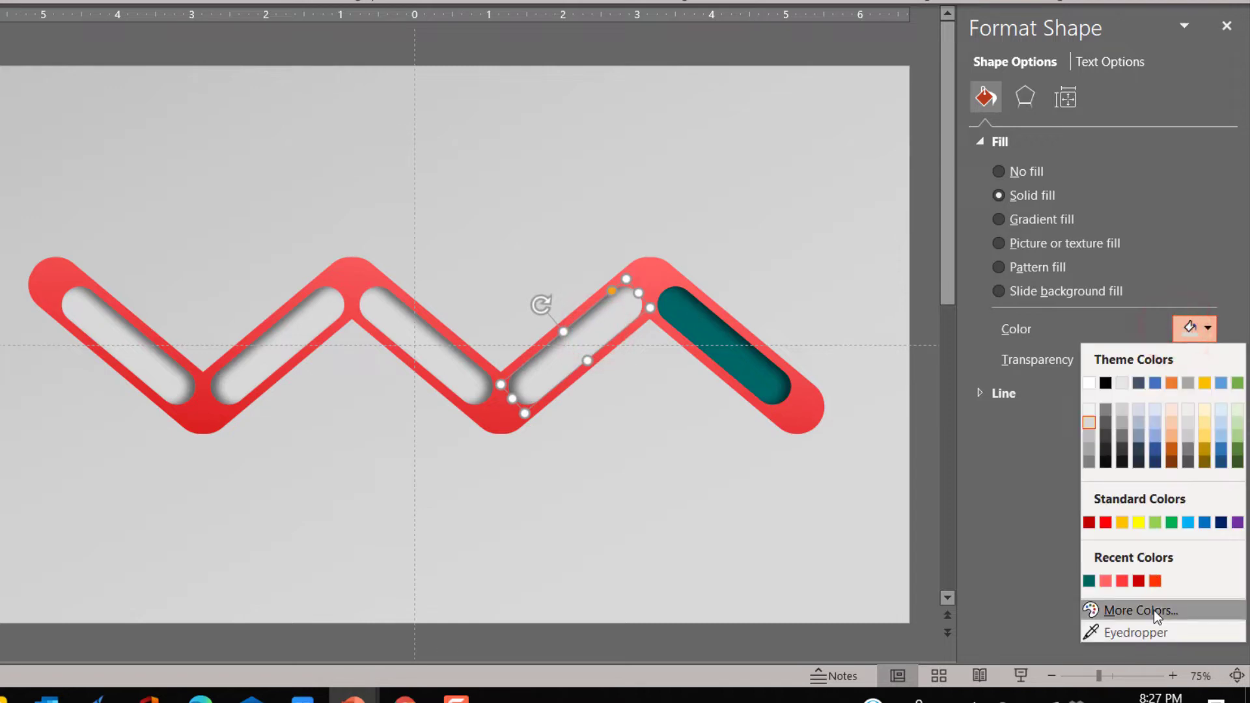
click(1153, 610)
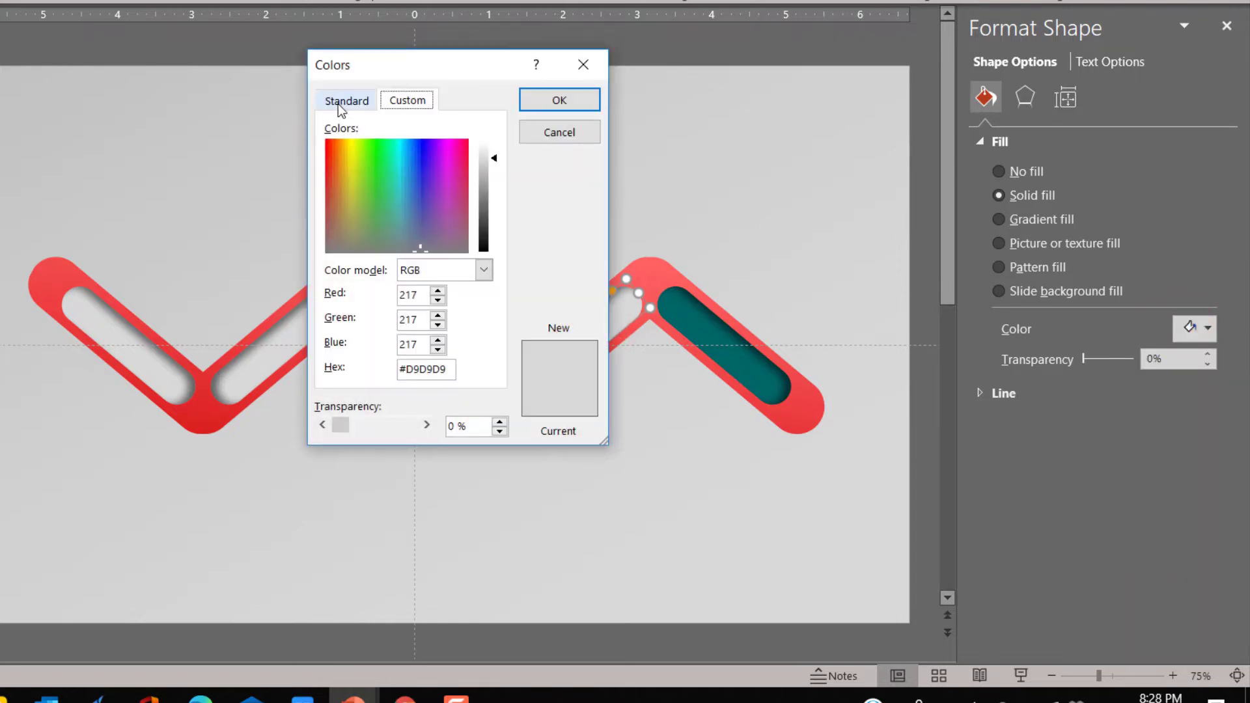
click(337, 101)
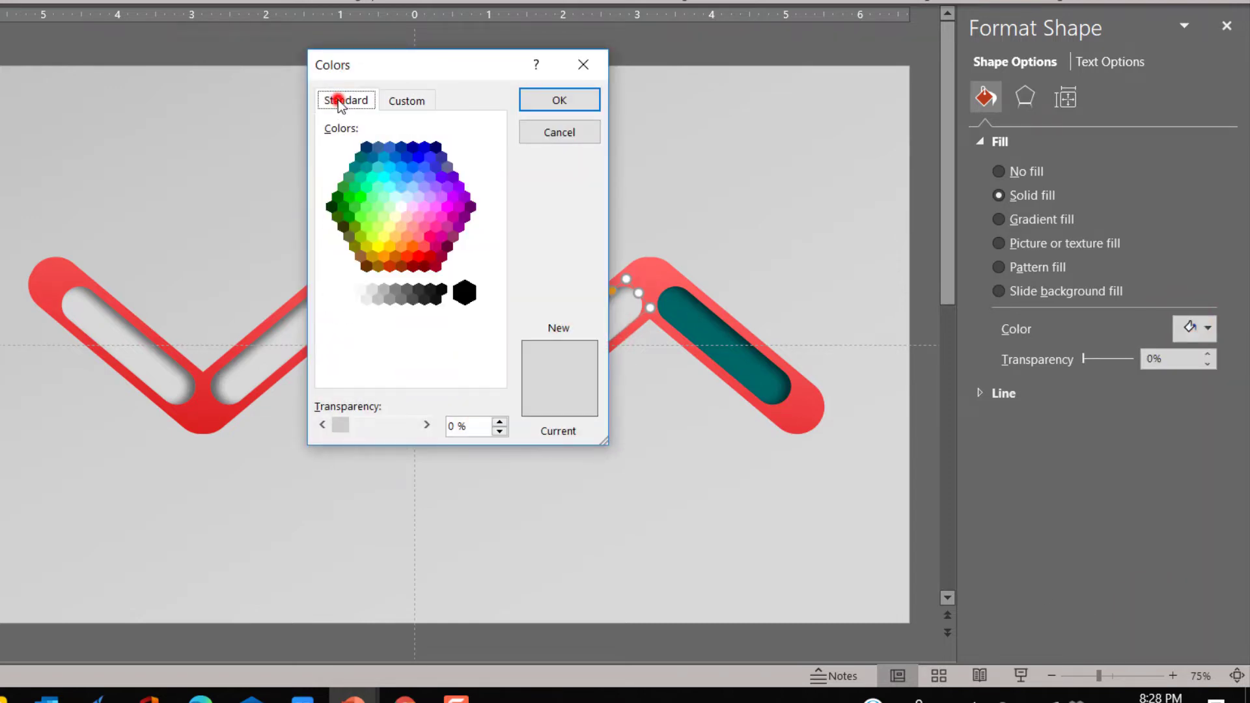
click(369, 155)
click(542, 101)
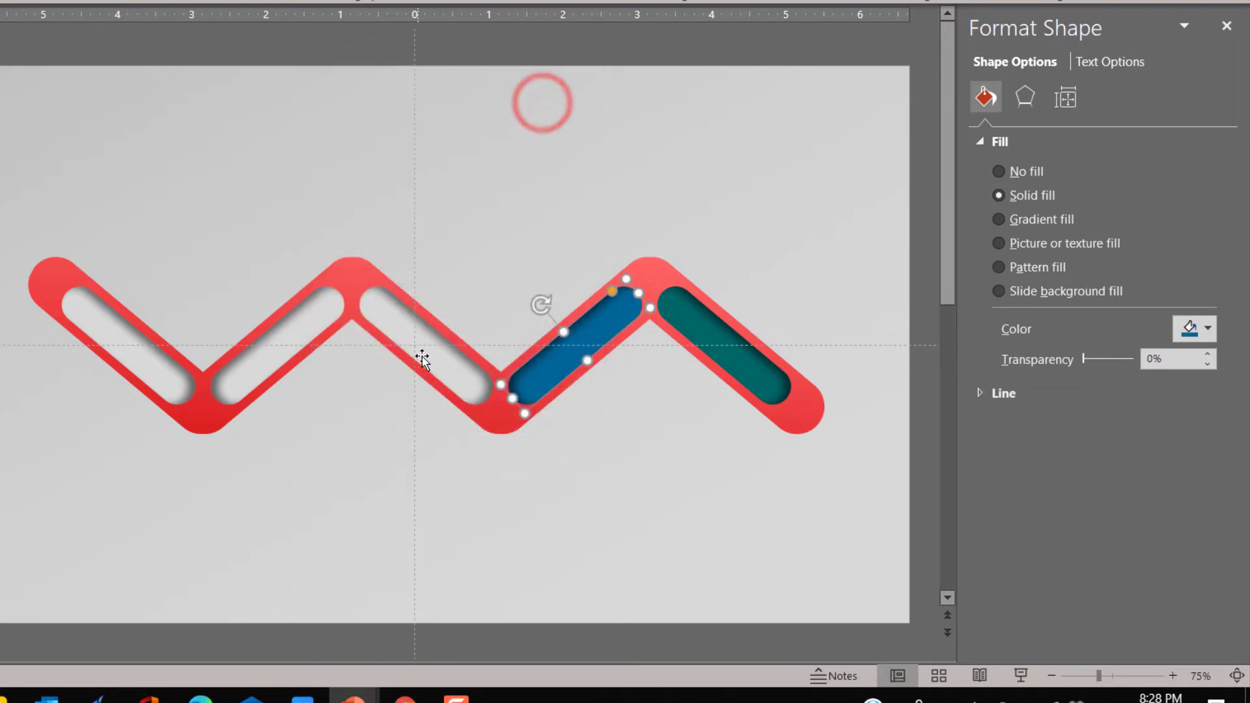
- Fill the middle inner bar with a solid orange from the standard color palette
click(421, 359)
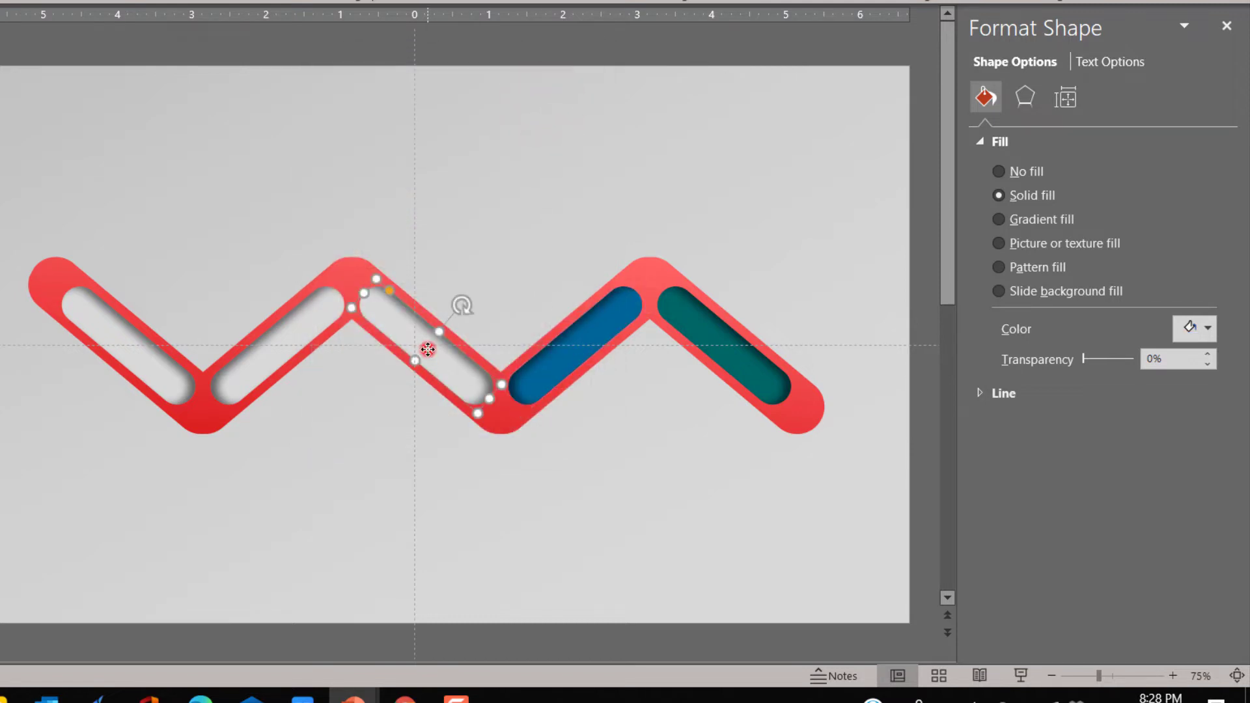
click(1197, 331)
click(1128, 610)
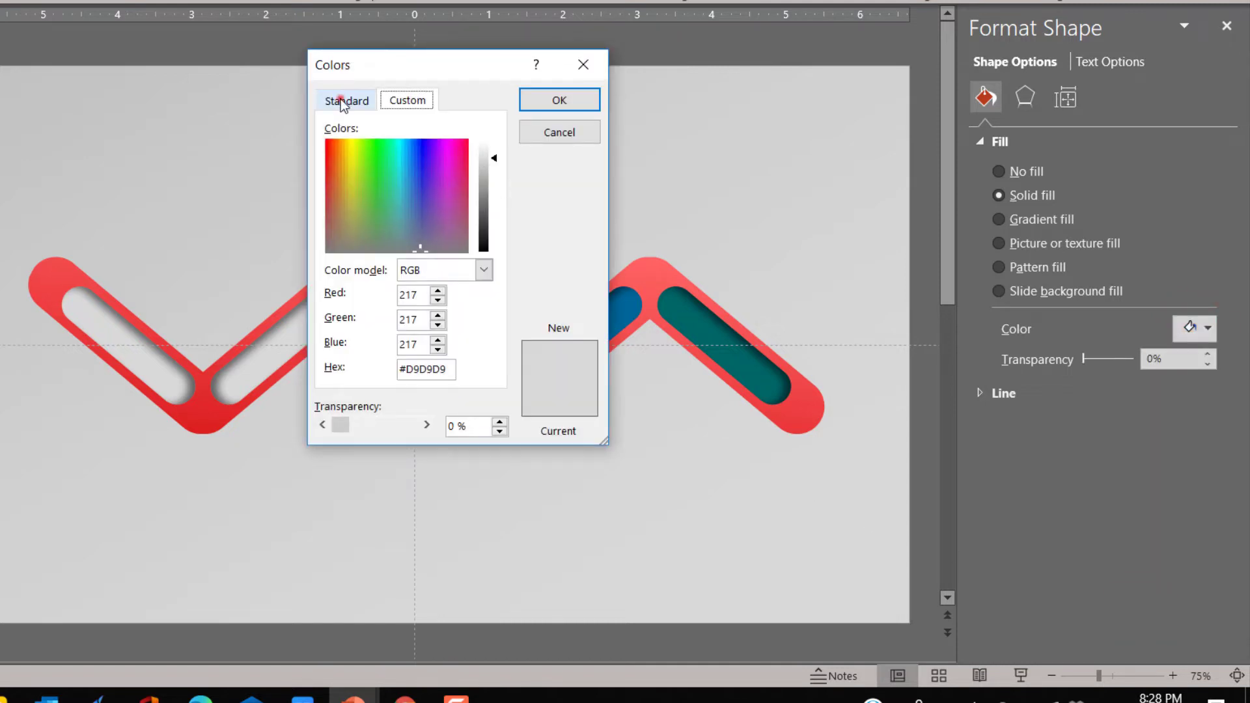
click(341, 101)
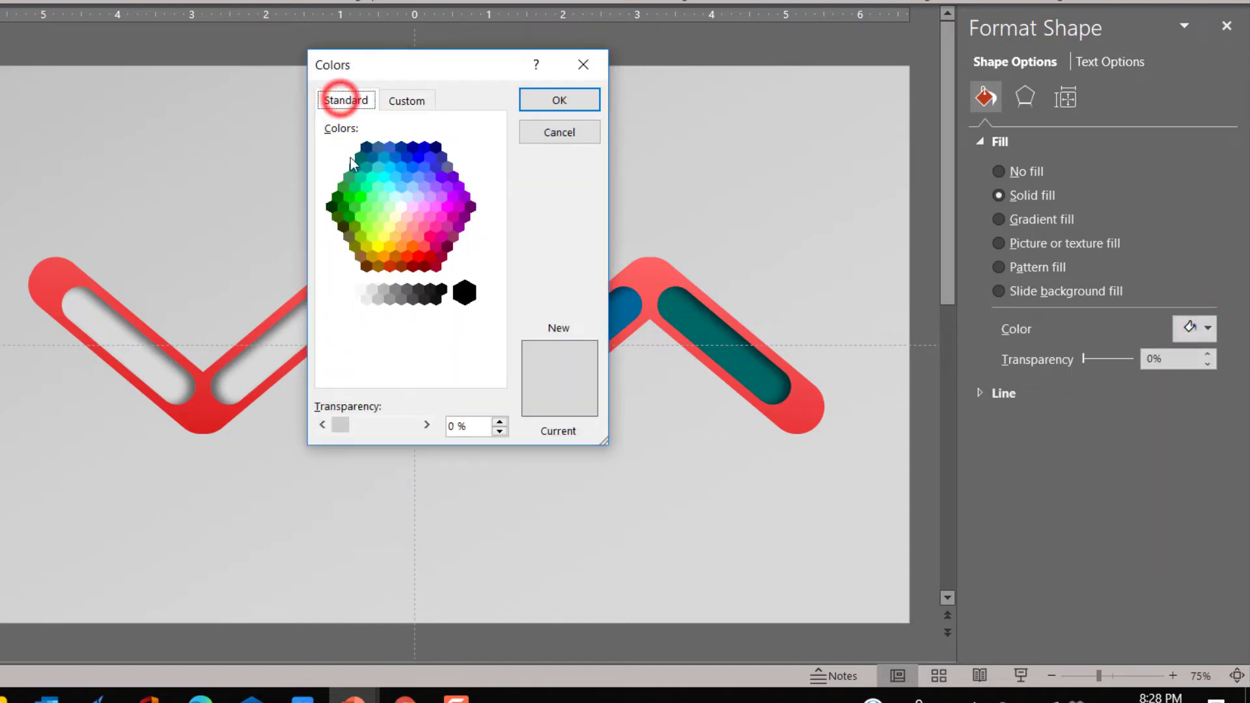
click(384, 260)
click(583, 103)
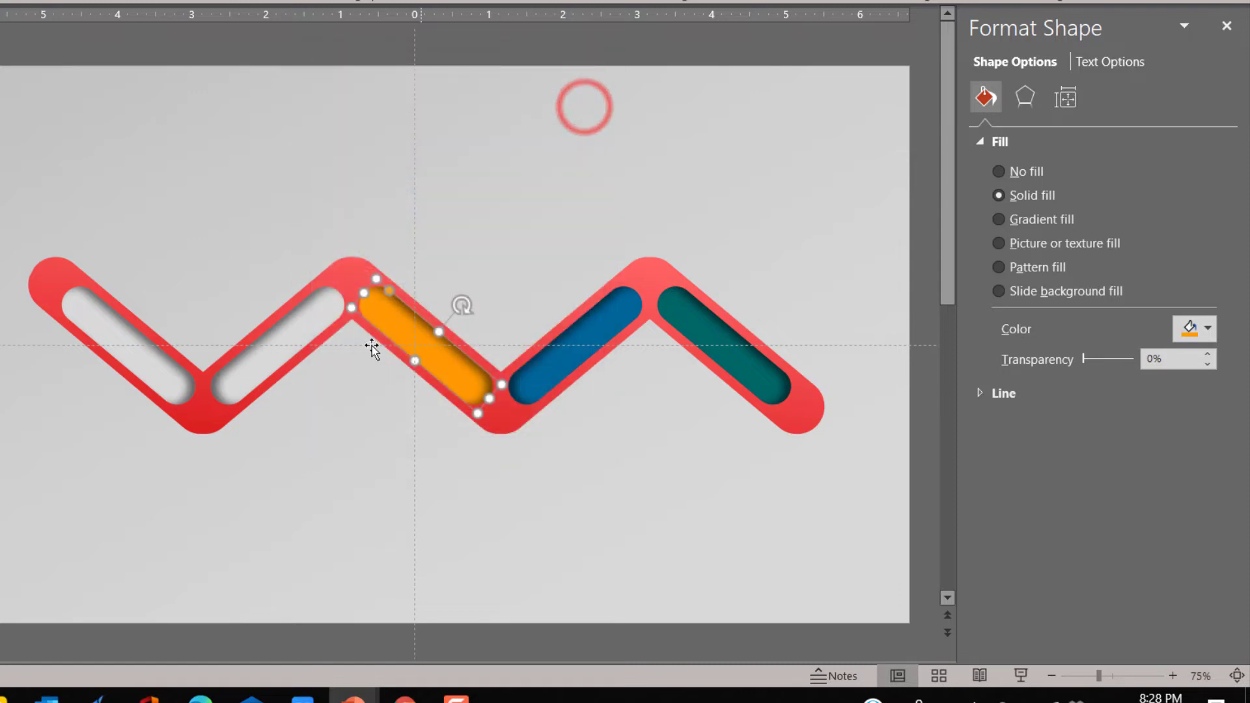
- Fill the second inner bar from the left with the standard solid green
click(310, 330)
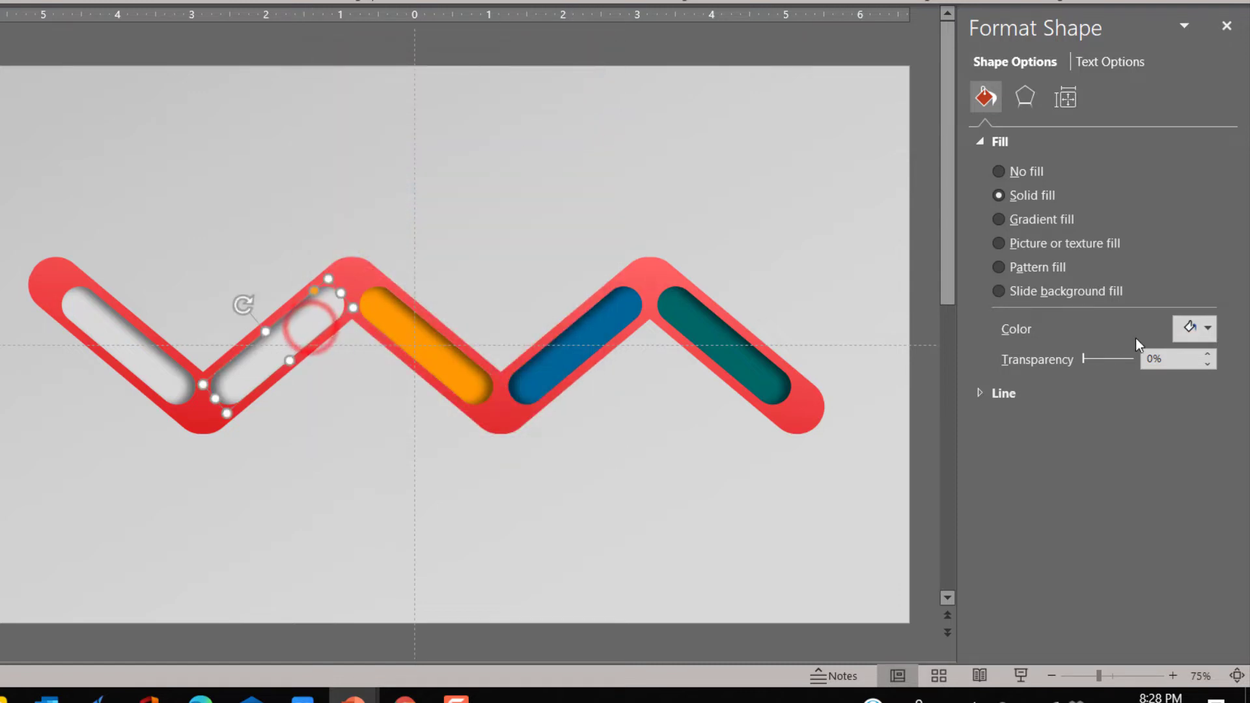
click(1191, 330)
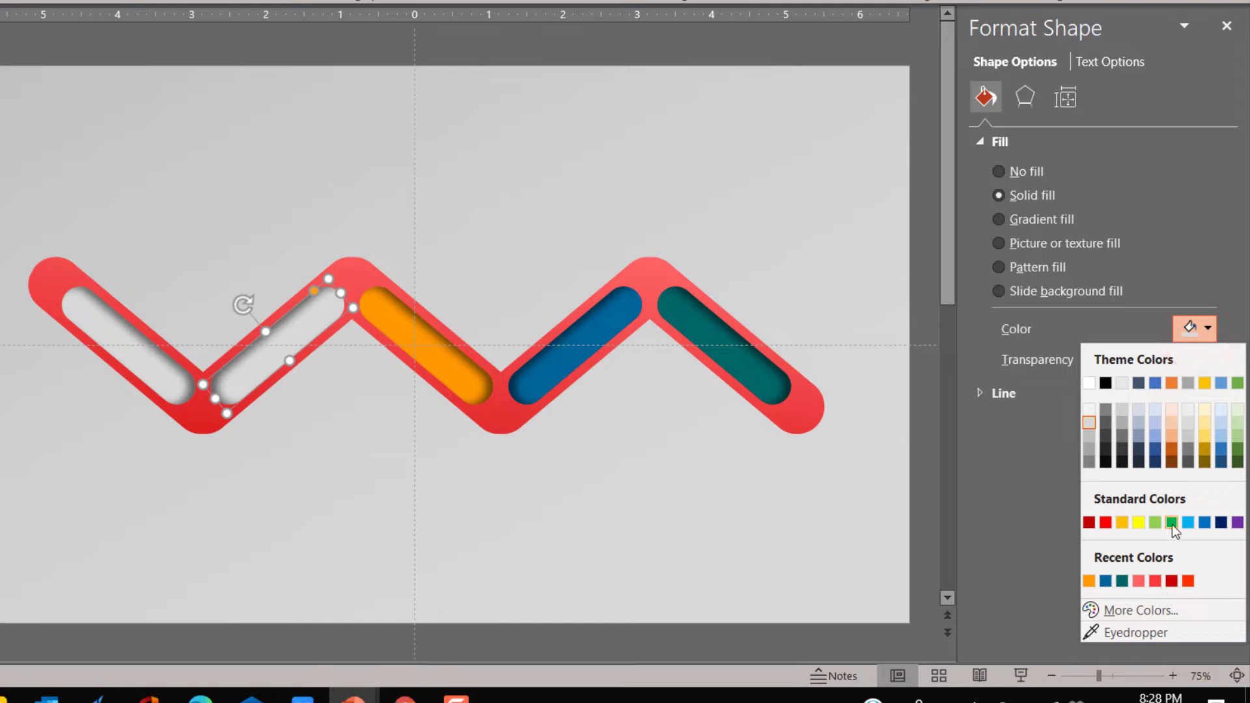
click(1171, 522)
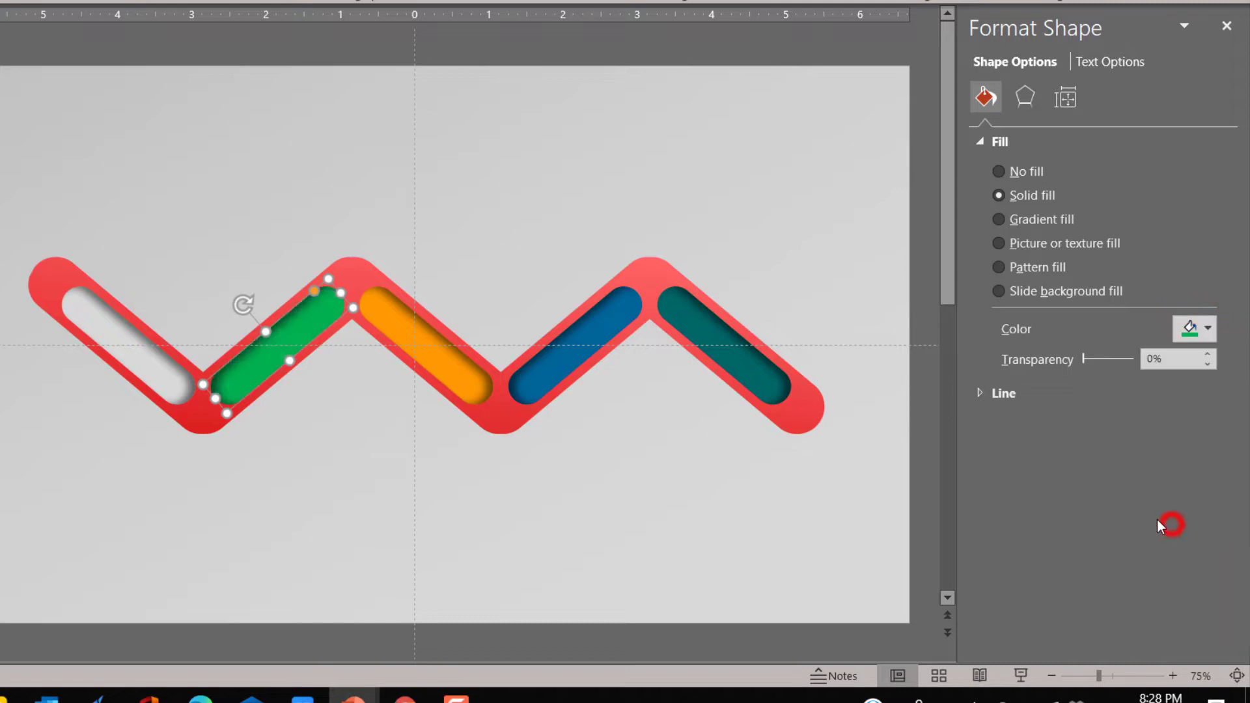
- Fill the leftmost inner bar with a solid purple from the extended standard color palette
click(159, 374)
click(1183, 332)
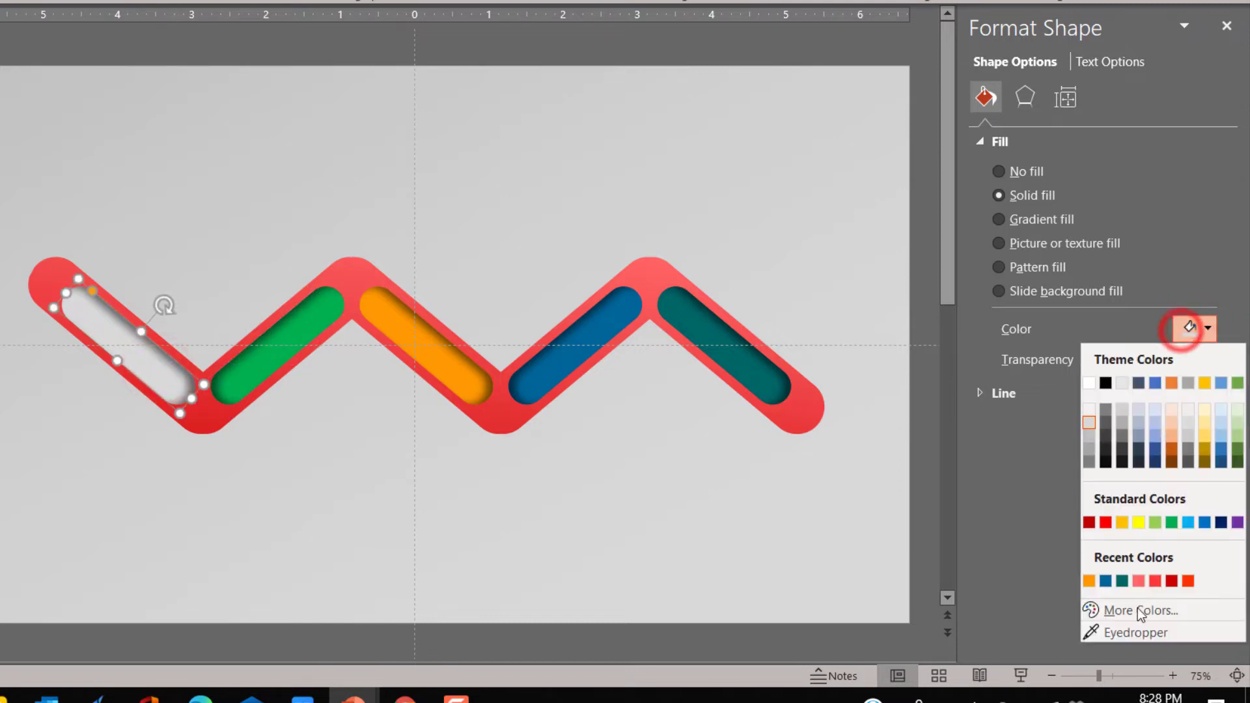
click(1122, 616)
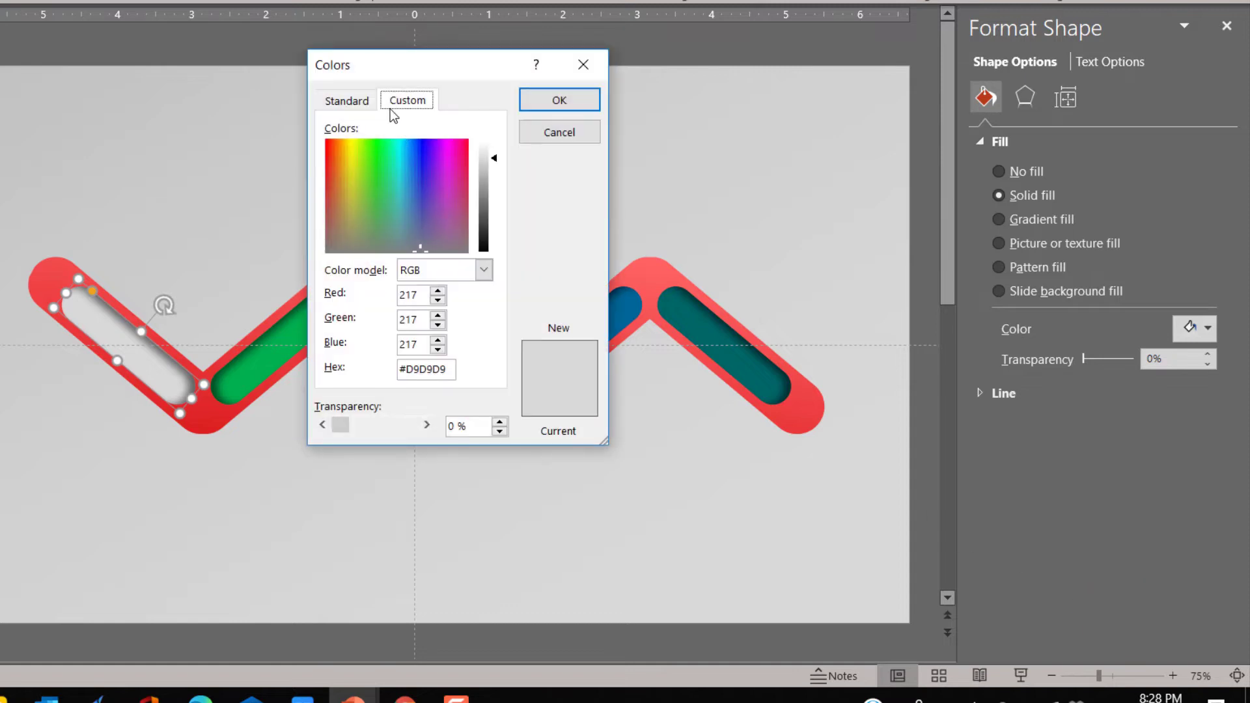
click(358, 102)
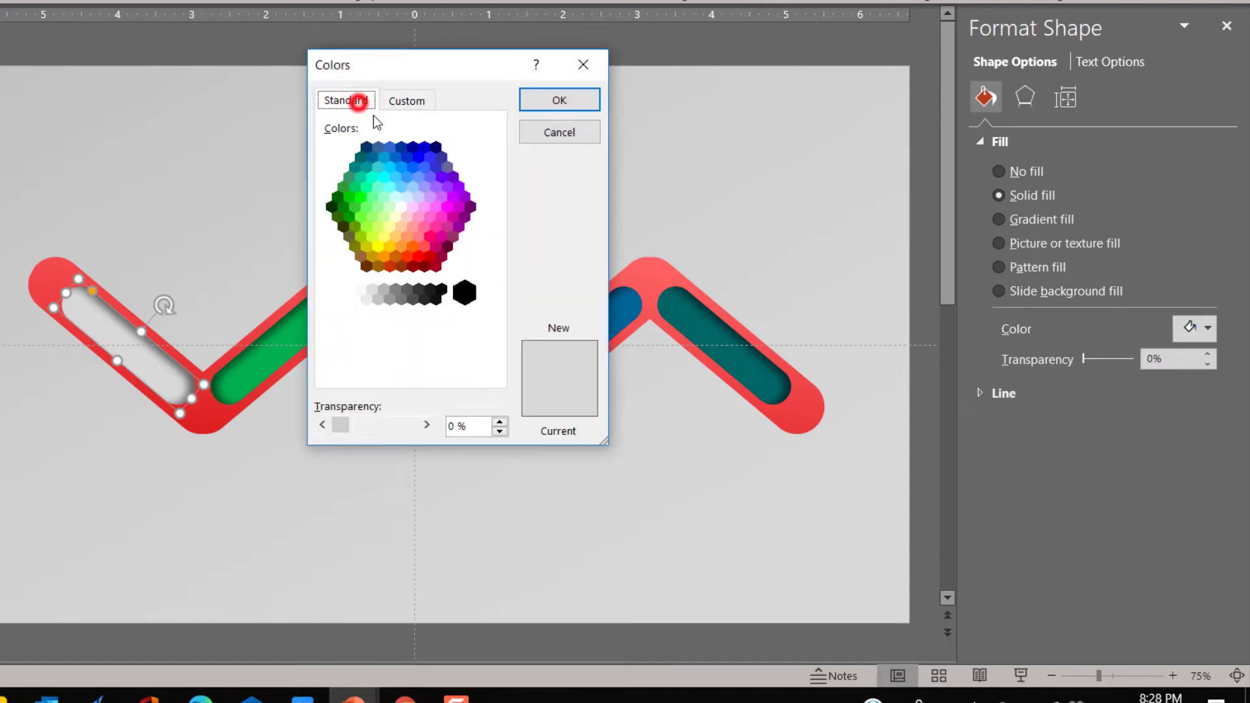
click(458, 228)
click(549, 99)
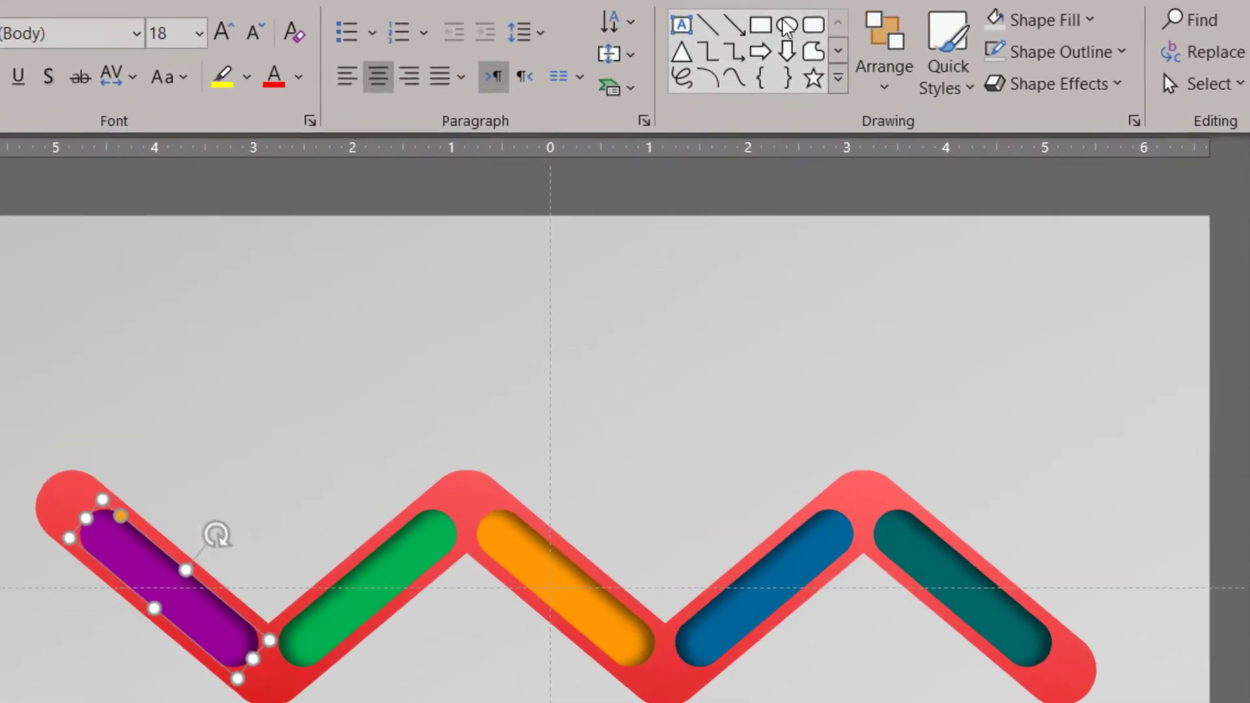
- Draw a straight vertical line between the zigzag's right peak and a point just below the slide's upper edge
click(727, 31)
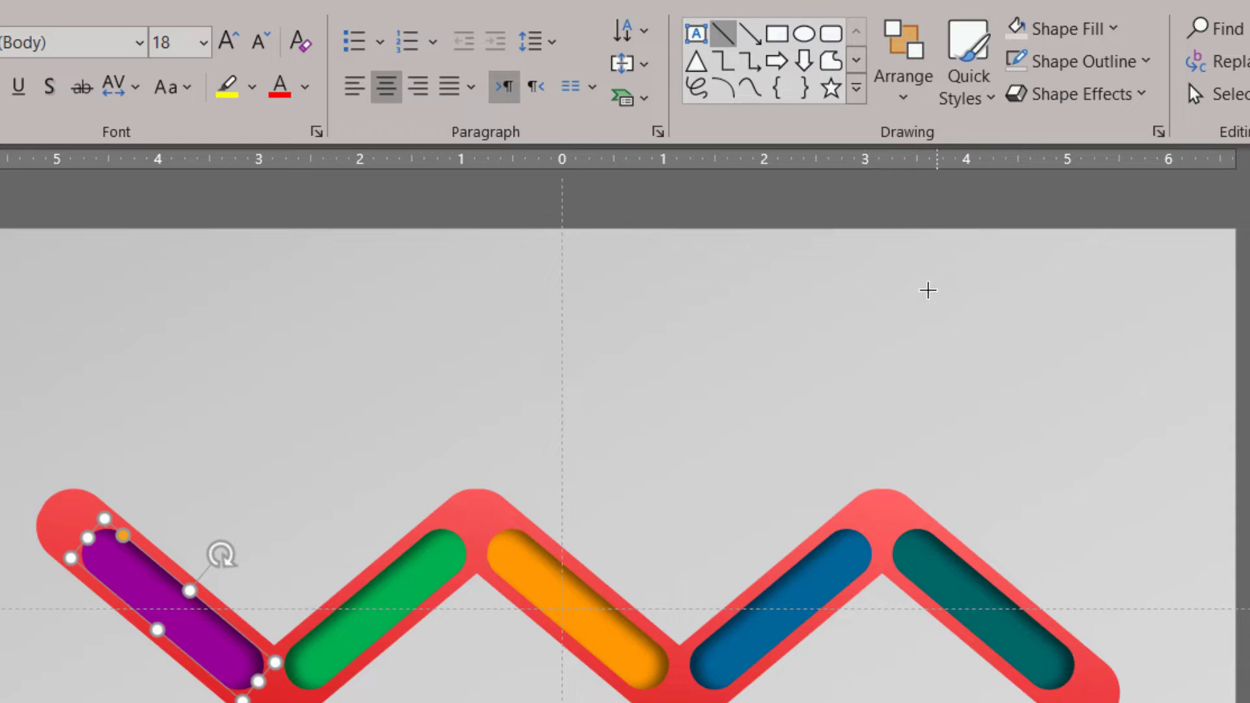
drag(876, 278, 880, 490)
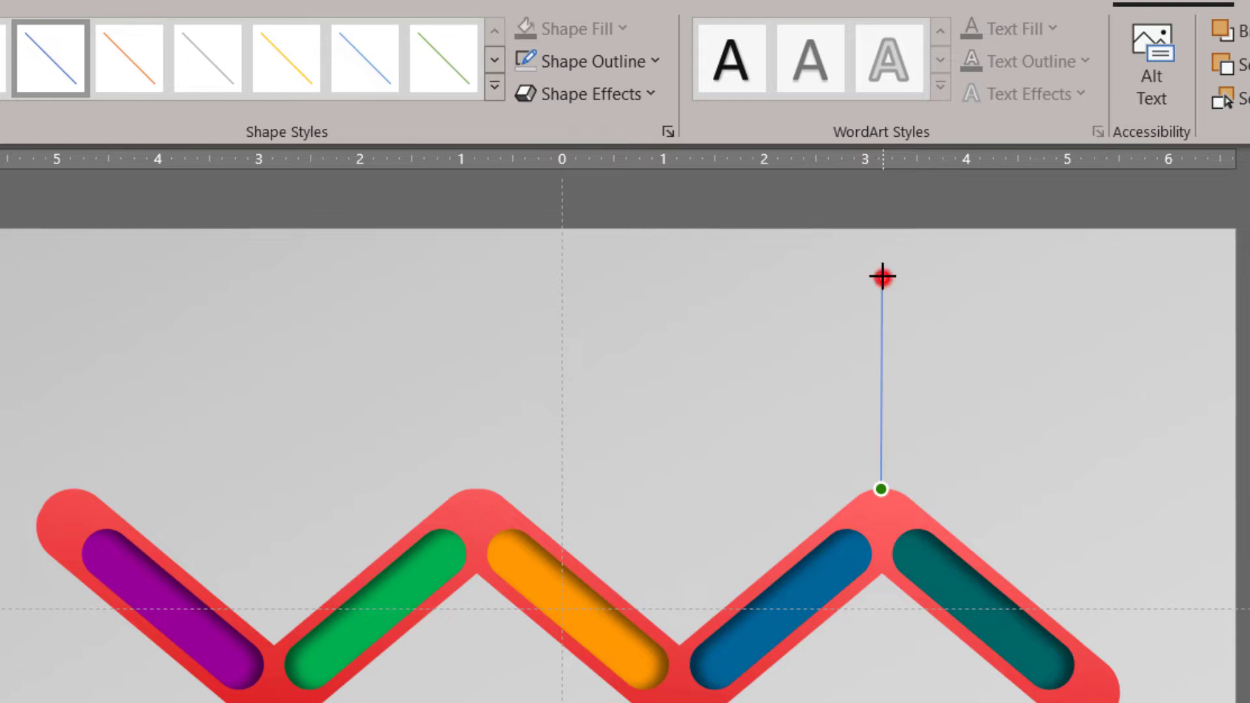
drag(882, 276, 881, 257)
click(881, 264)
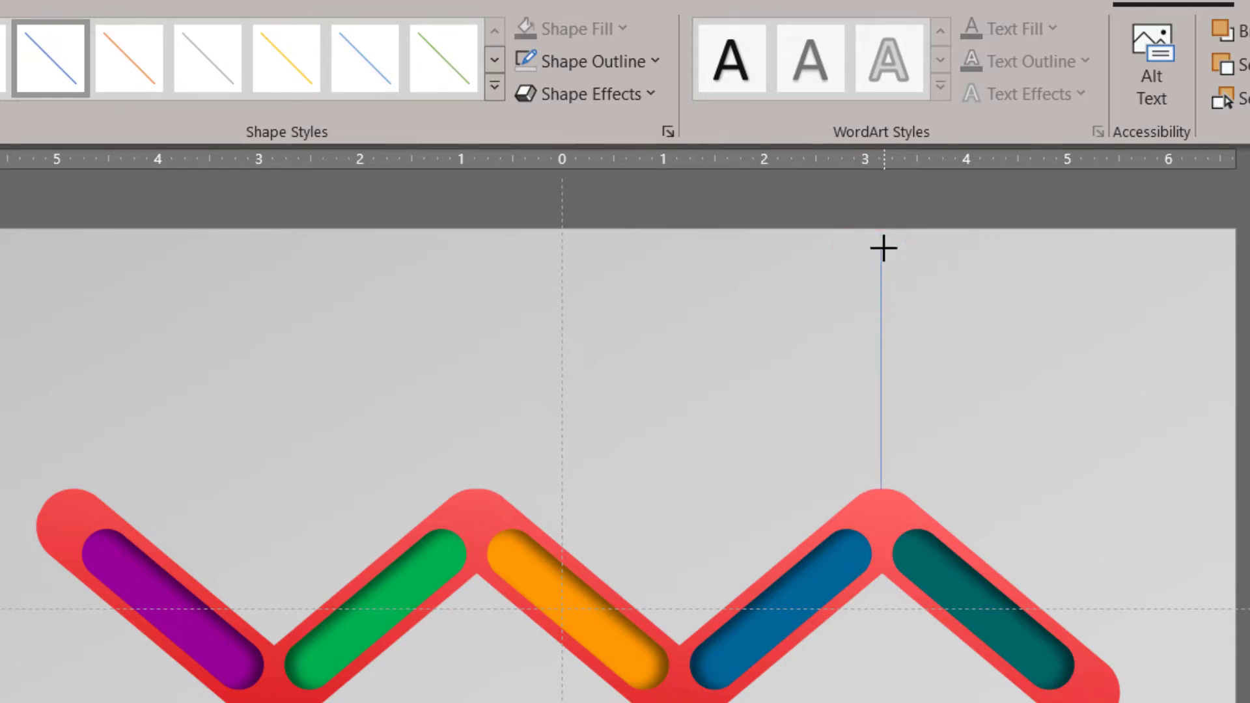
- Give the vertical line the recent dark teal outline color and a 2¼ pt weight
click(575, 91)
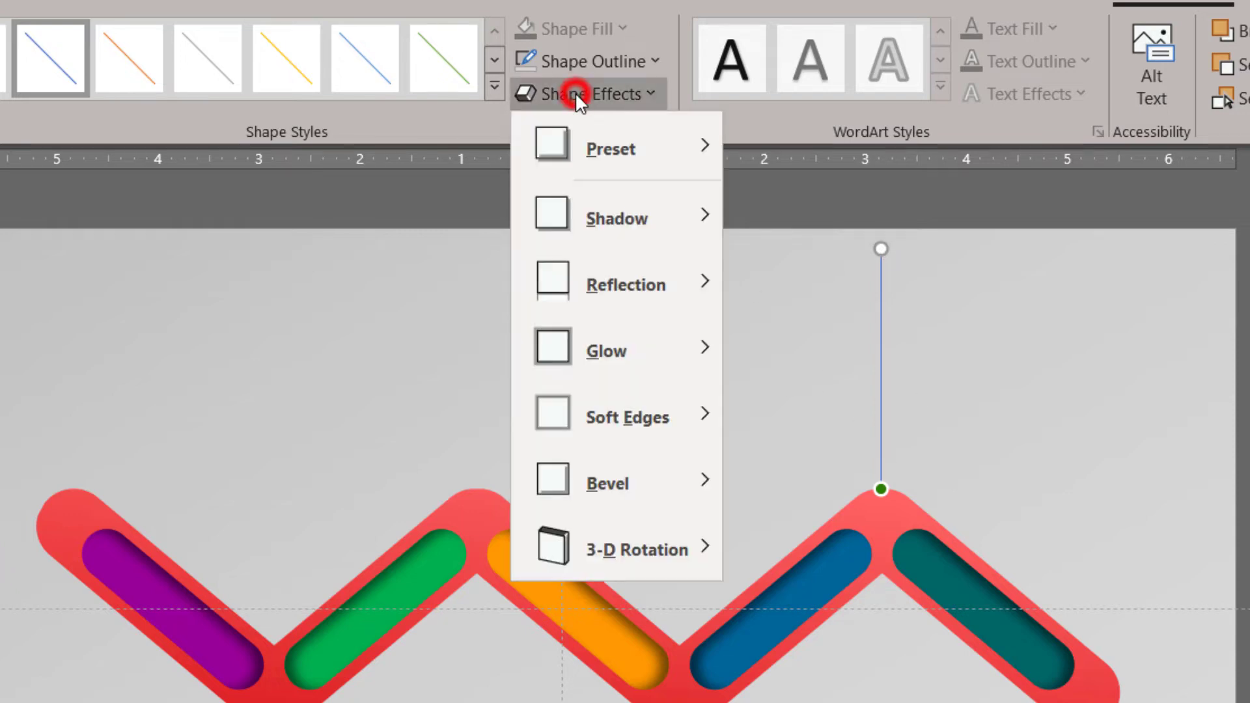
click(575, 62)
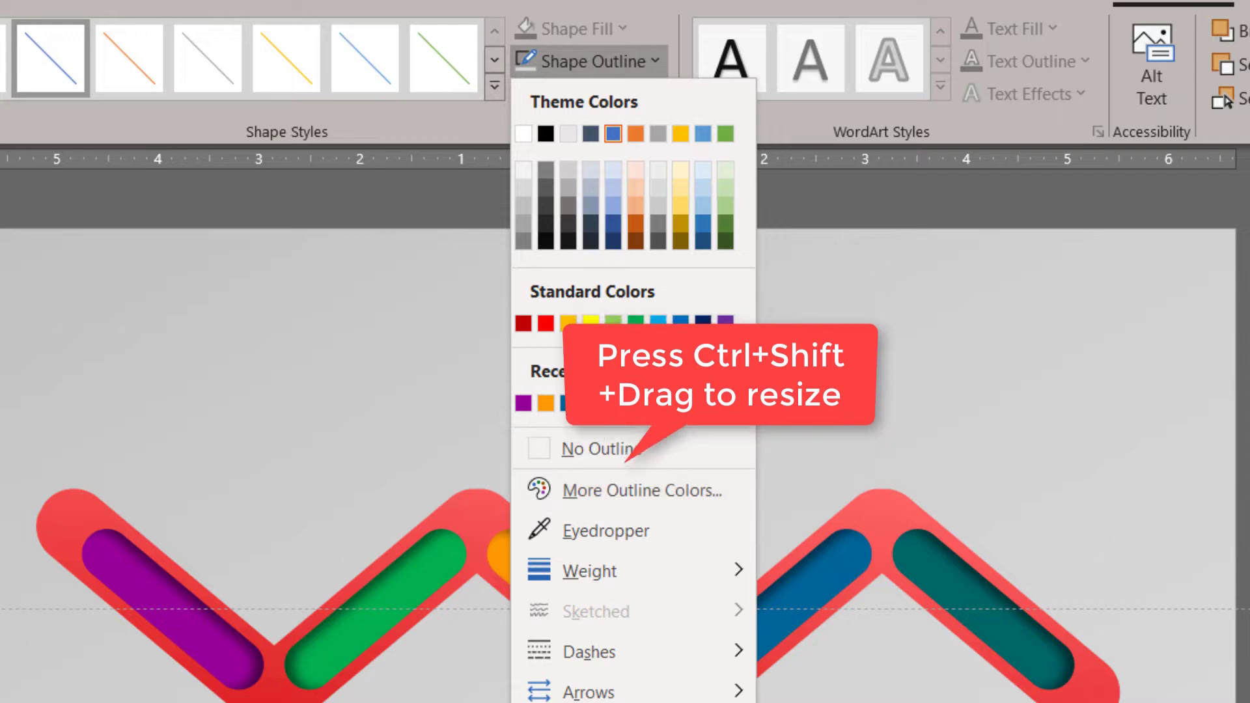
click(587, 403)
click(586, 54)
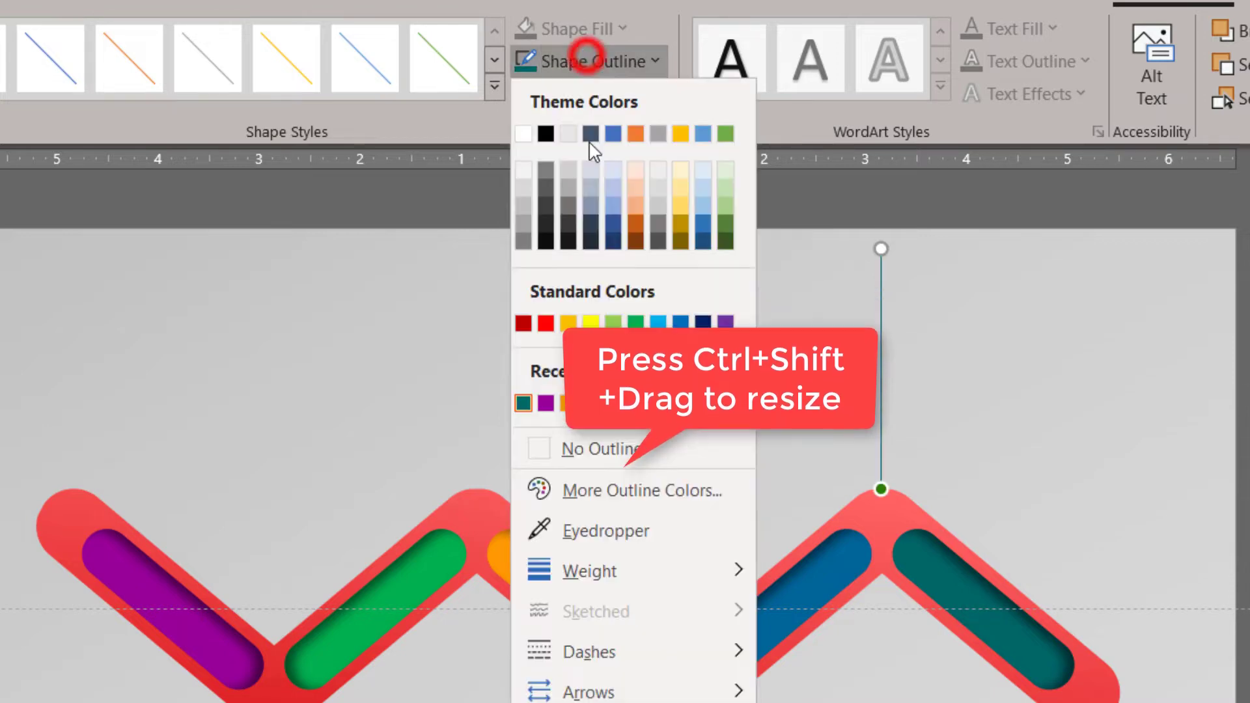
mouse_move(622, 563)
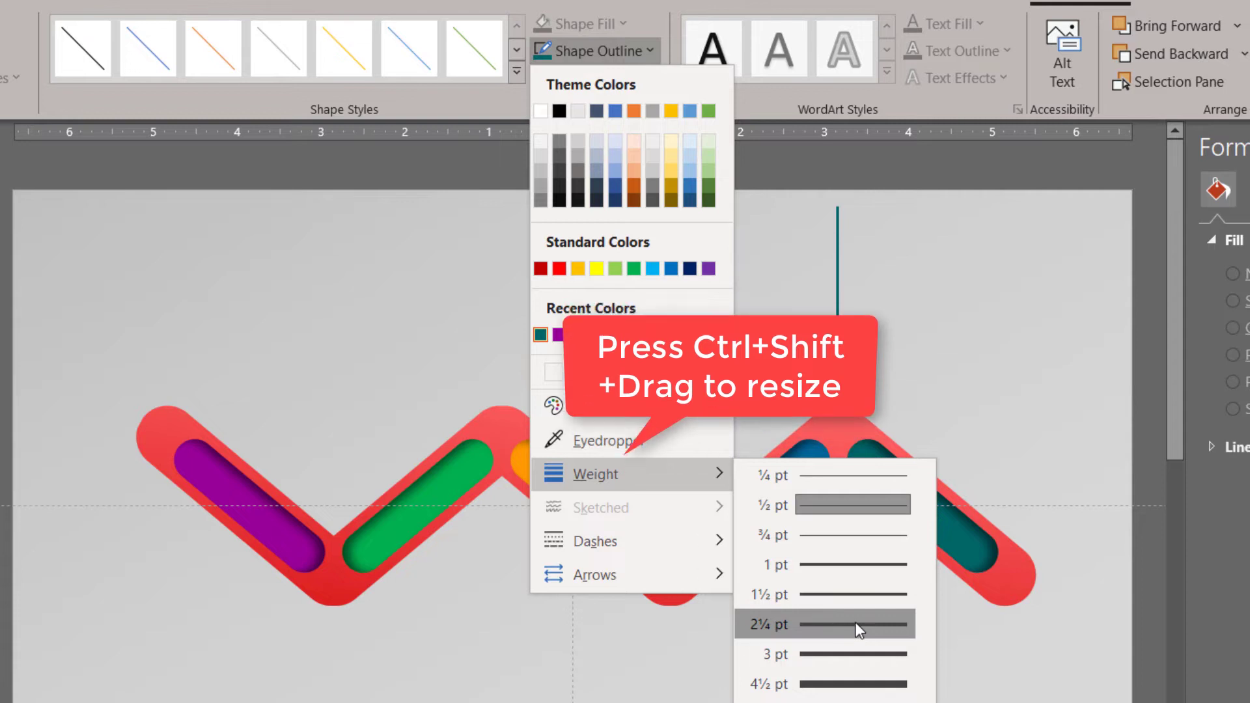
click(854, 622)
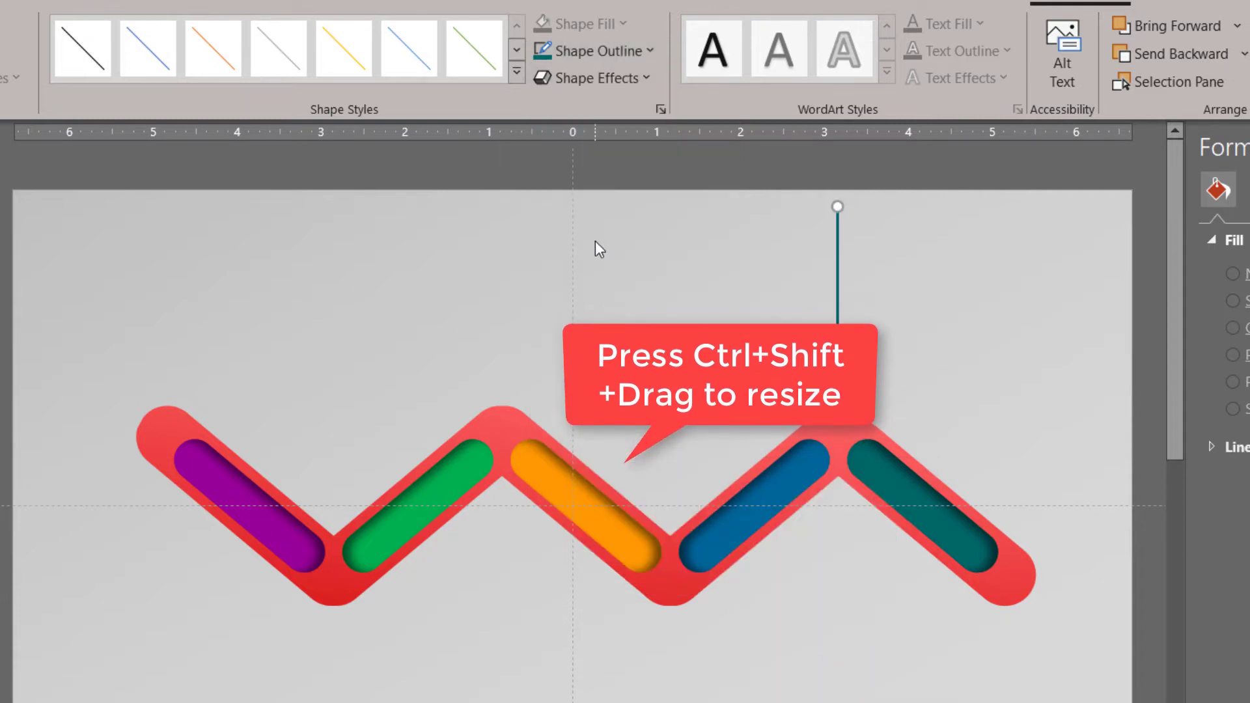
- Send the vertical teal line to the back, behind the zigzag
click(837, 287)
right_click(837, 287)
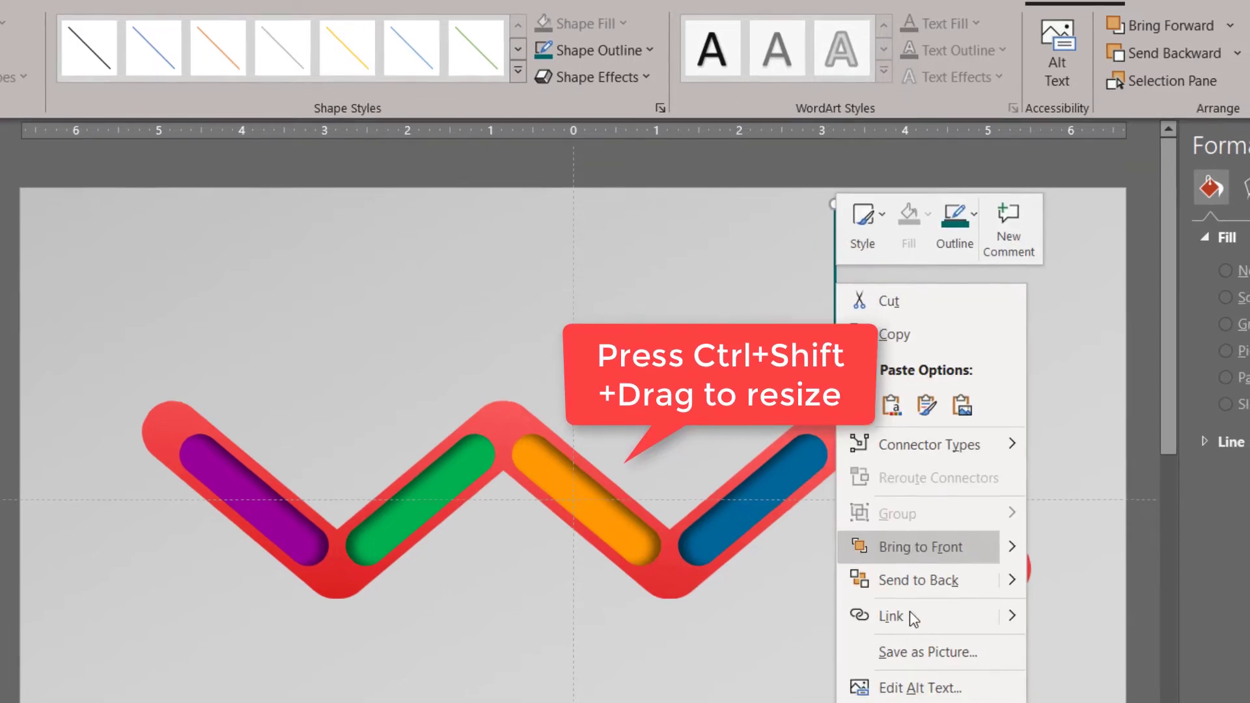
click(947, 586)
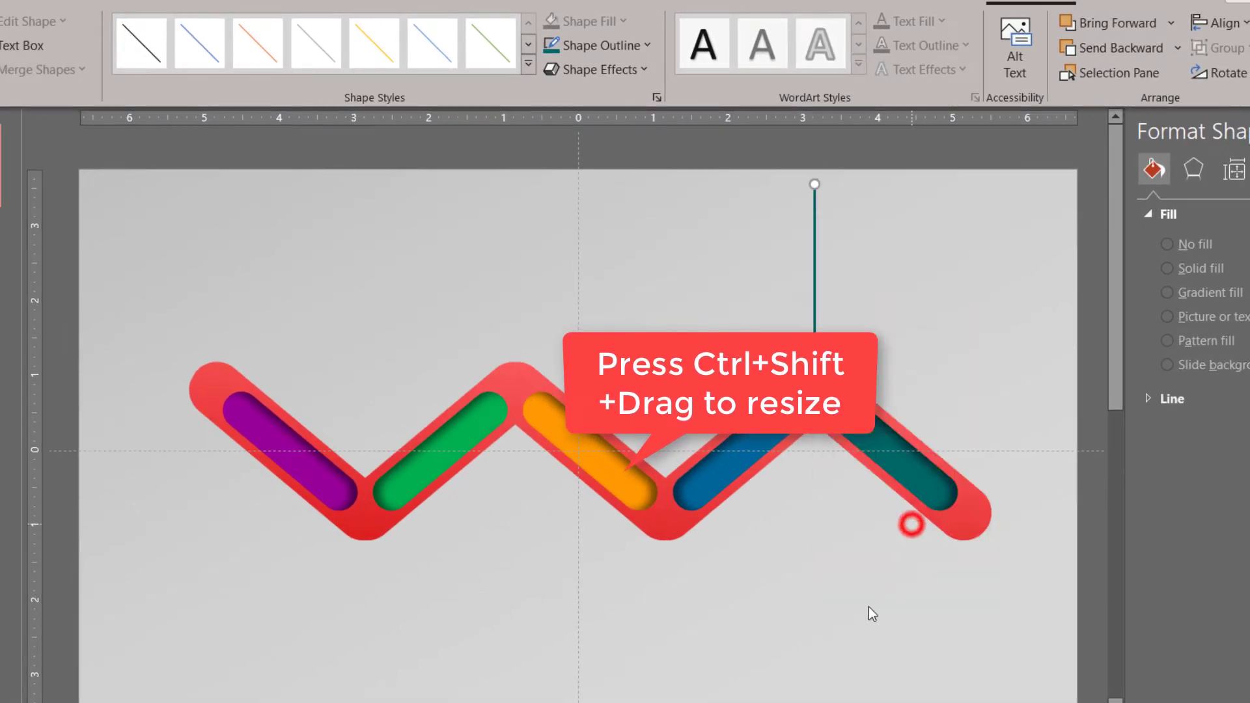
click(848, 619)
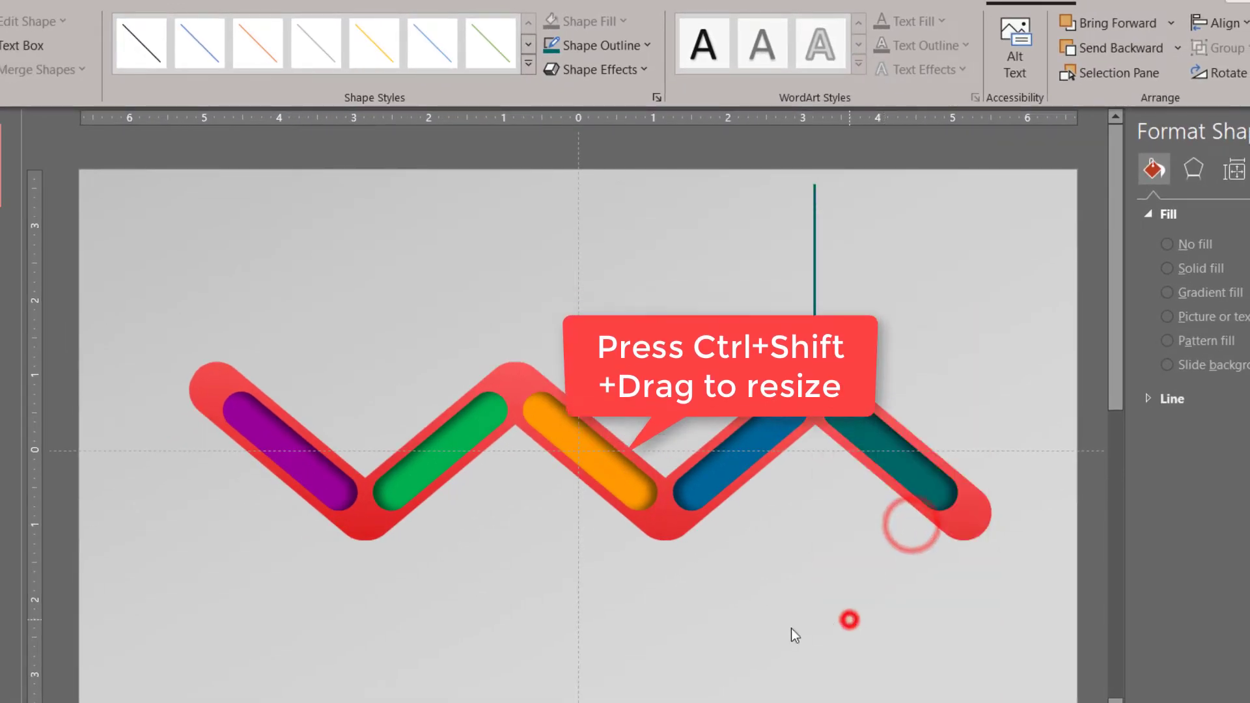
- Add a text box beside the vertical line's upper end with the heading "HEAD 01" and "Replace your Text here" beneath it
click(816, 263)
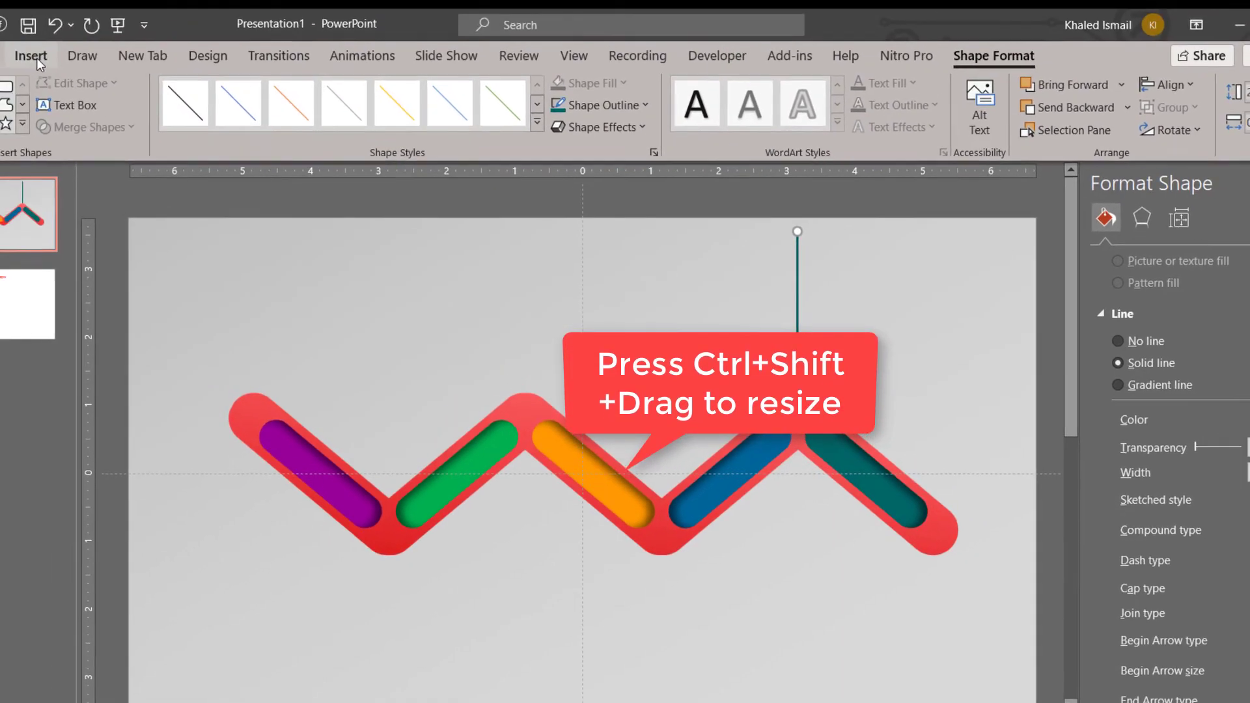
click(36, 57)
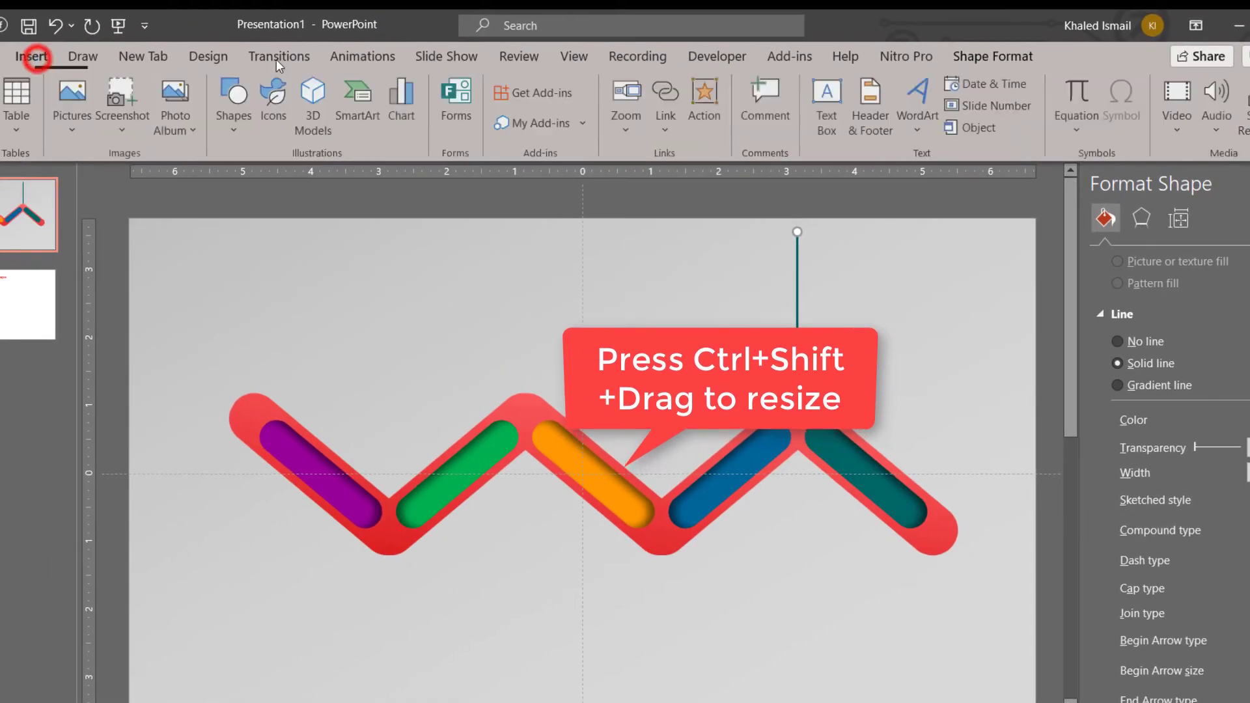
click(827, 93)
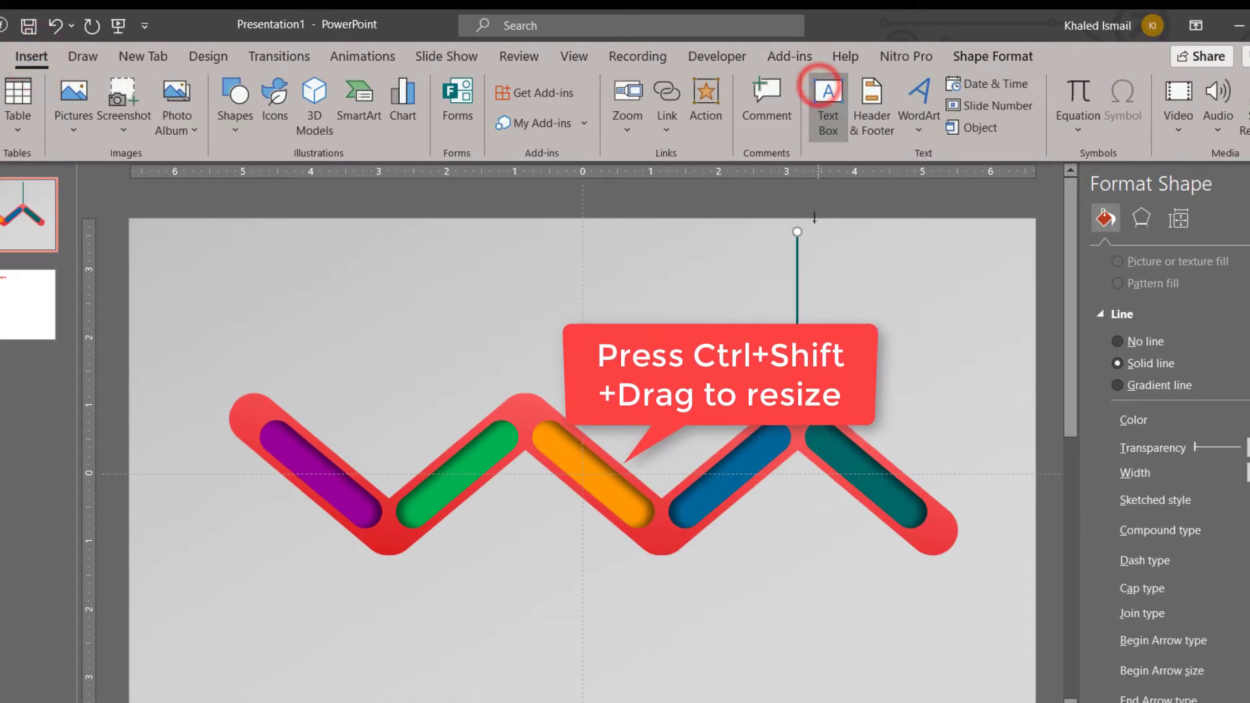
drag(797, 237, 959, 303)
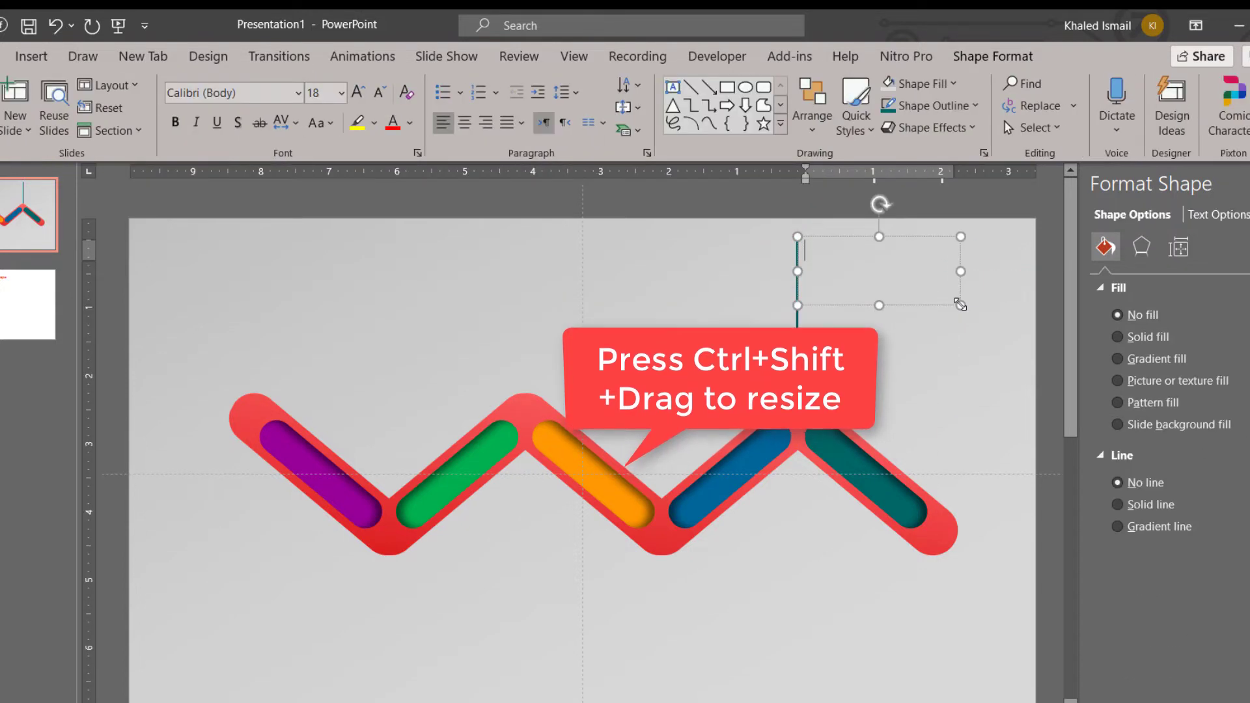
text(HEAD)
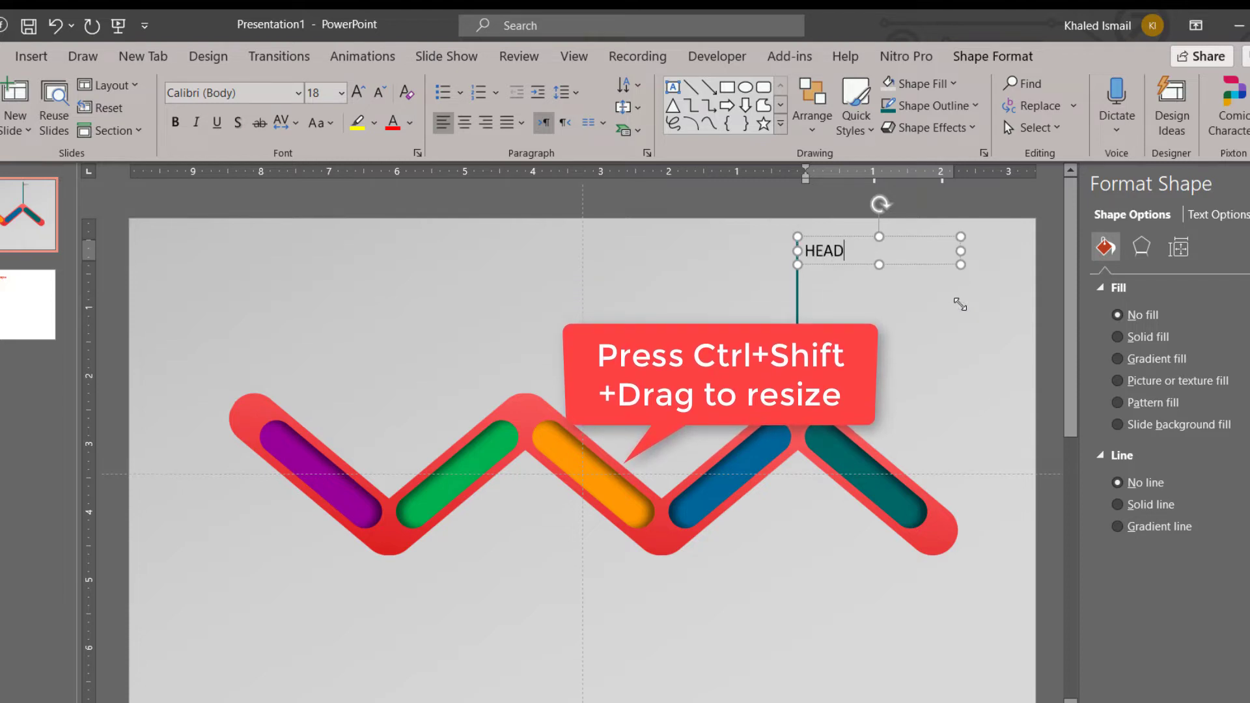
text( 0)
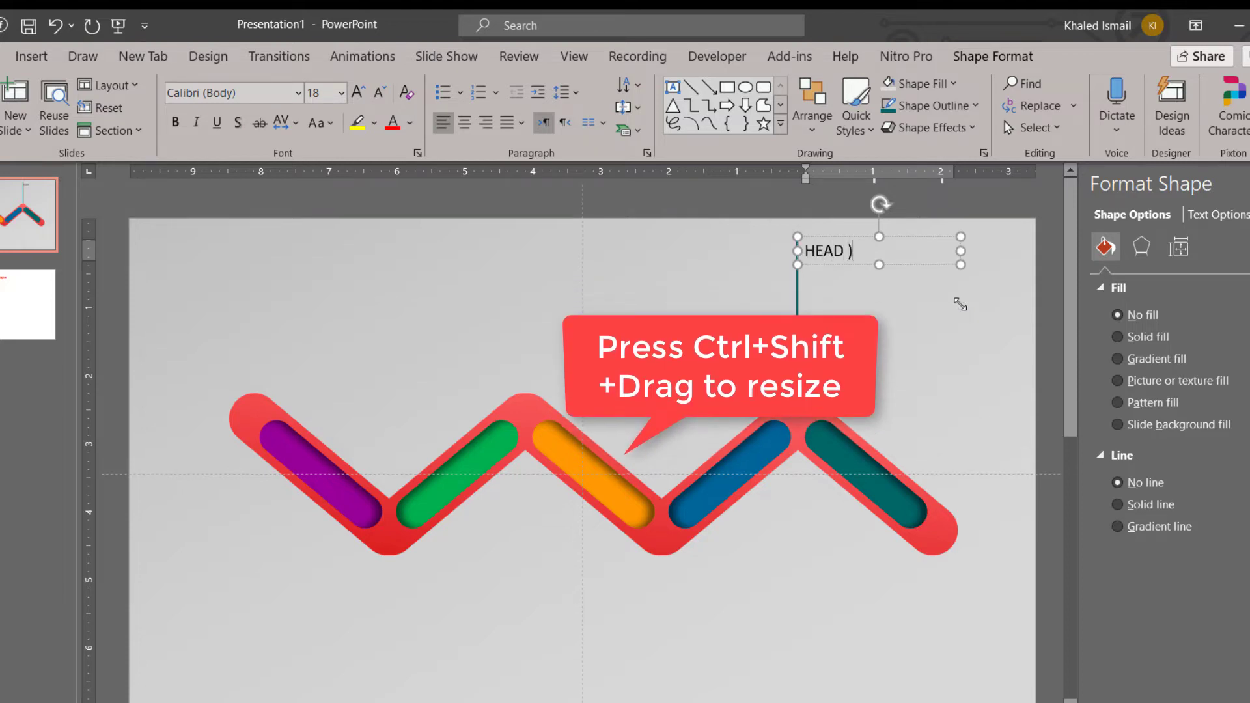
text(1)
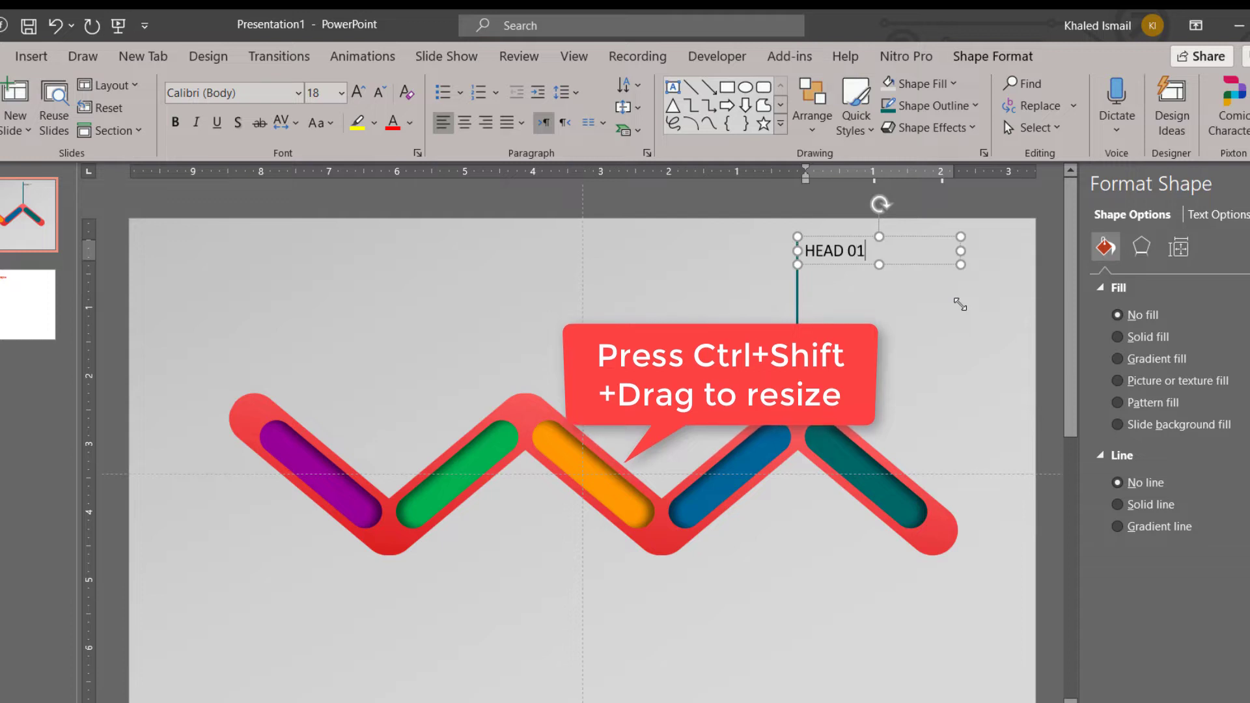
key(Return)
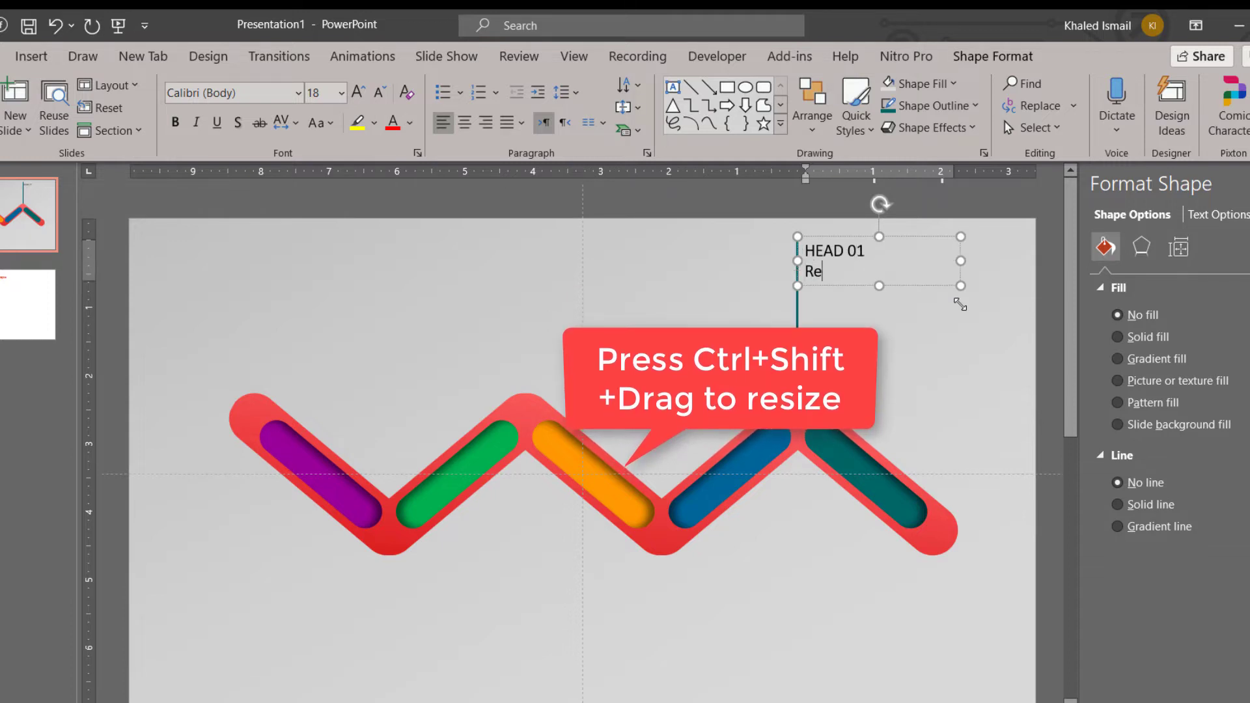
text(Replace )
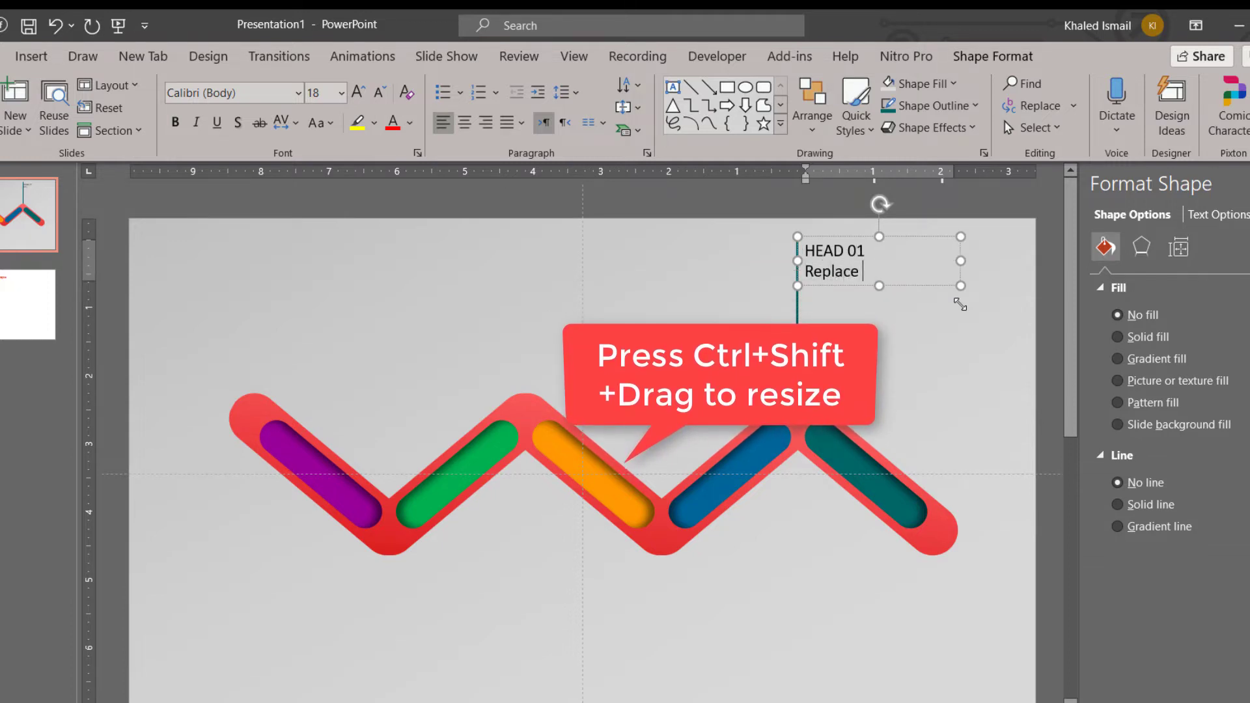
text(your Tex)
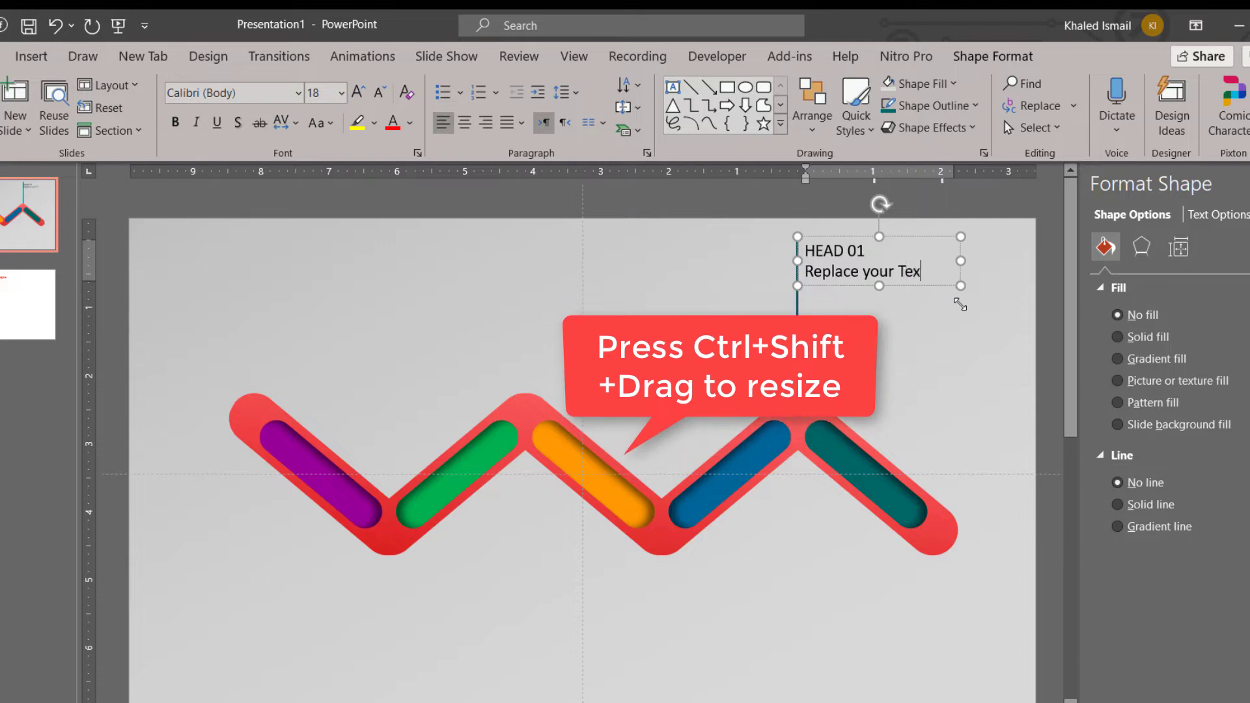
text(t here)
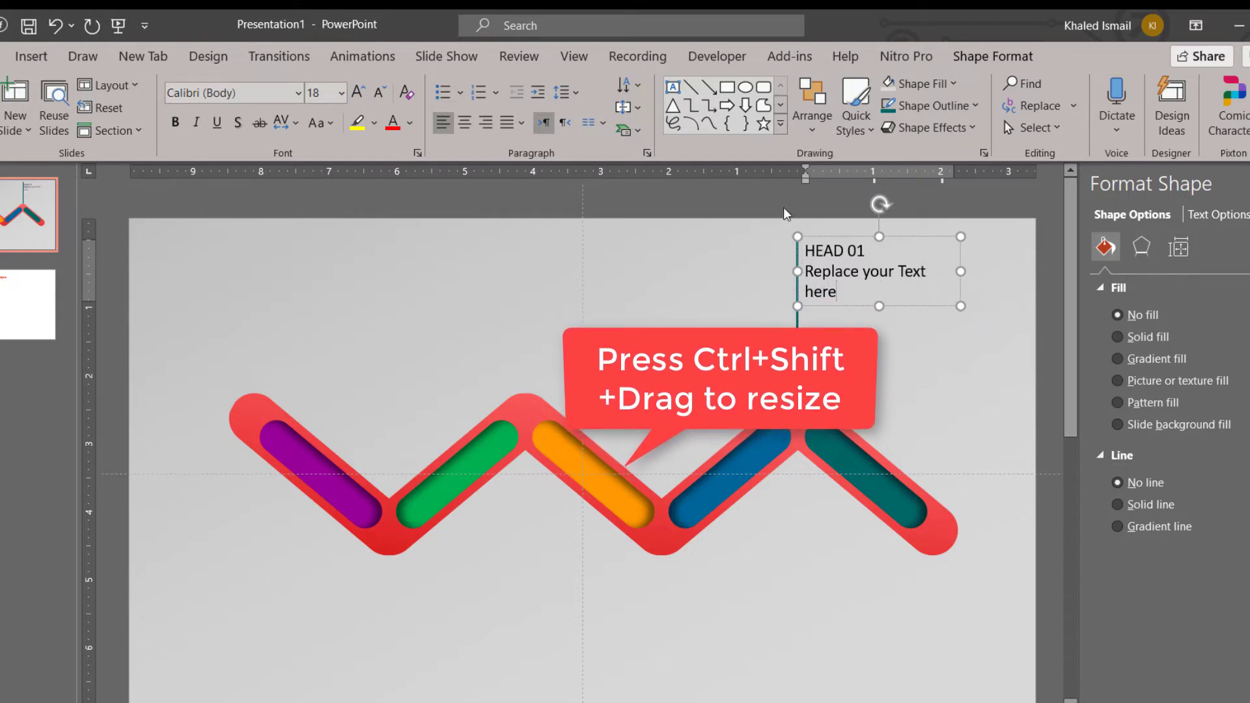
- Make the "HEAD 01" heading bold and set the whole text box's font to Century Gothic
triple_click(864, 249)
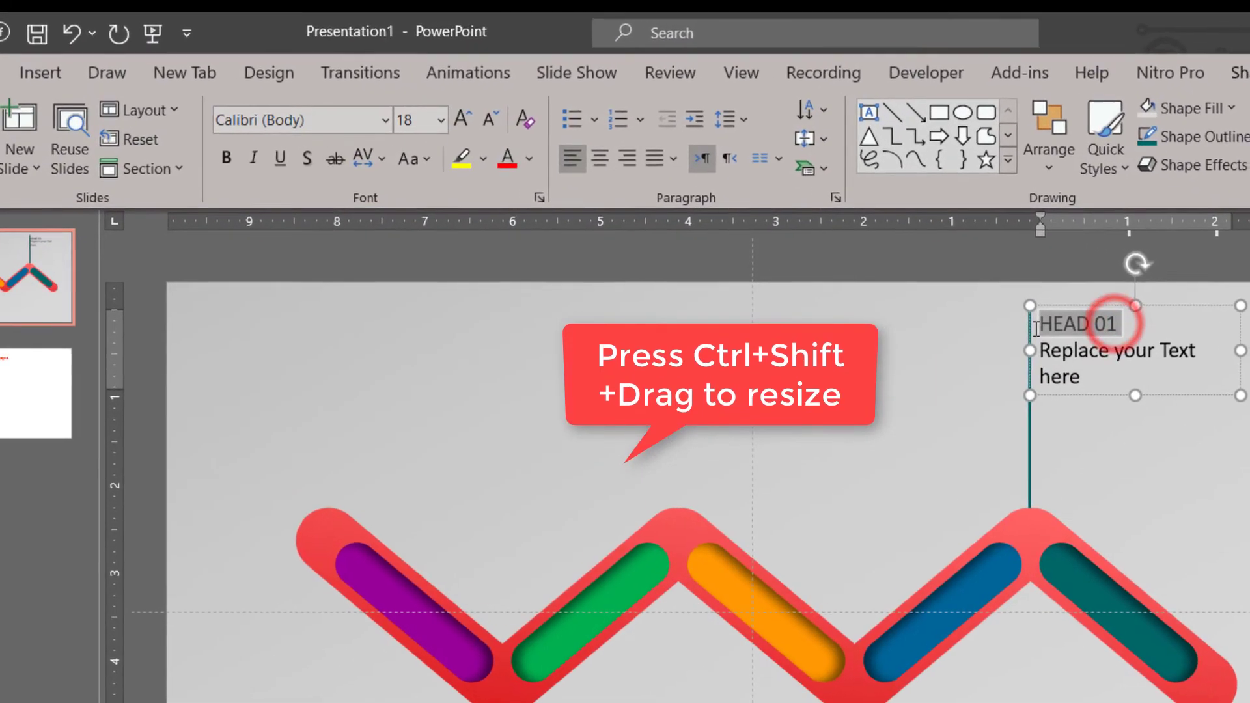
click(227, 159)
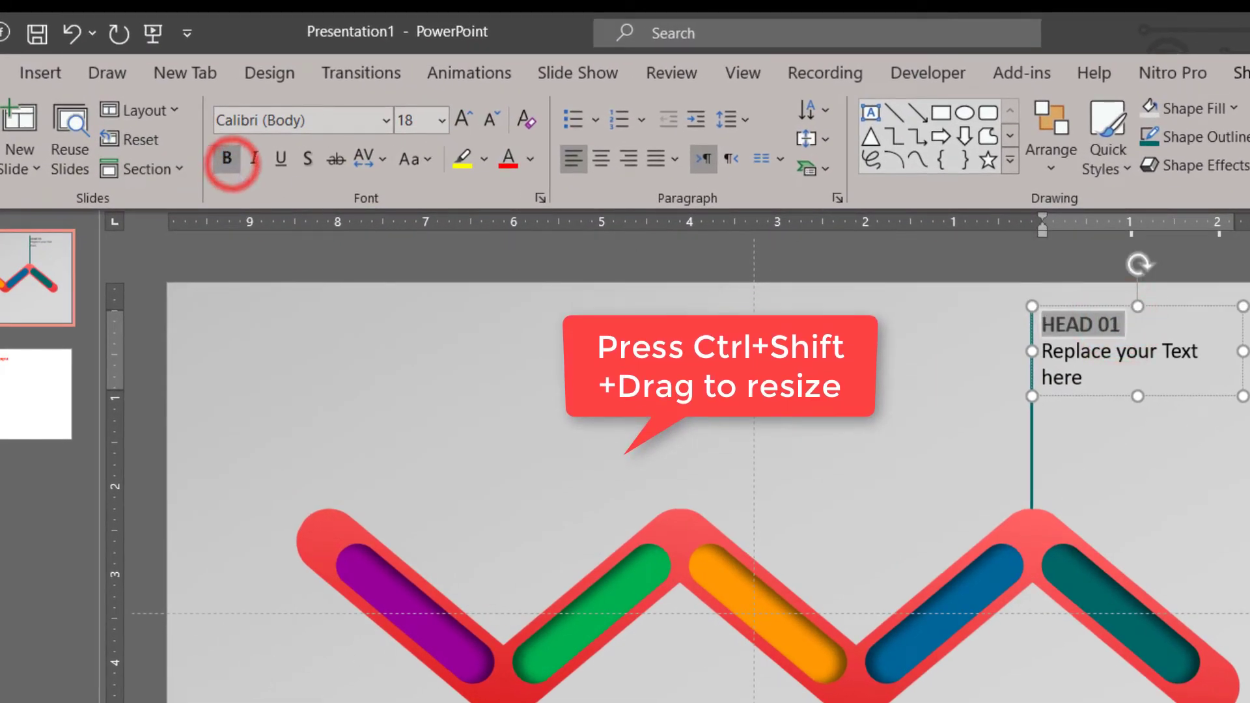
click(1173, 395)
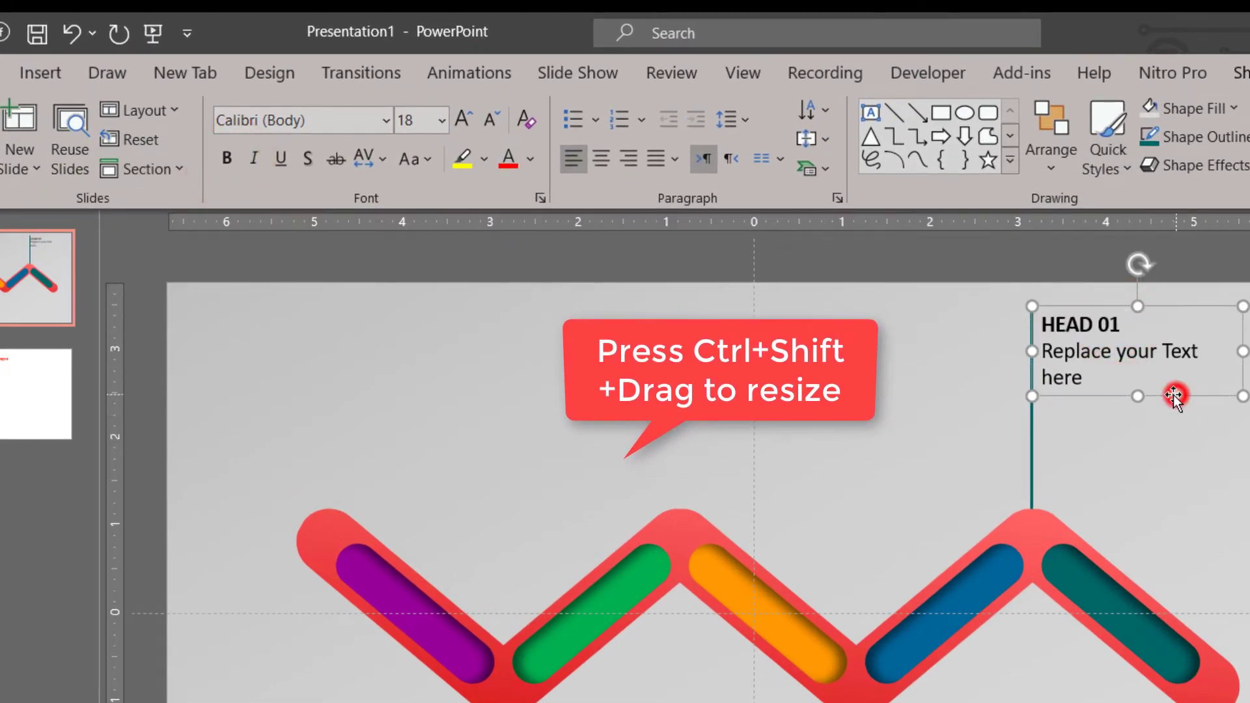
click(319, 119)
text(Century Gothic)
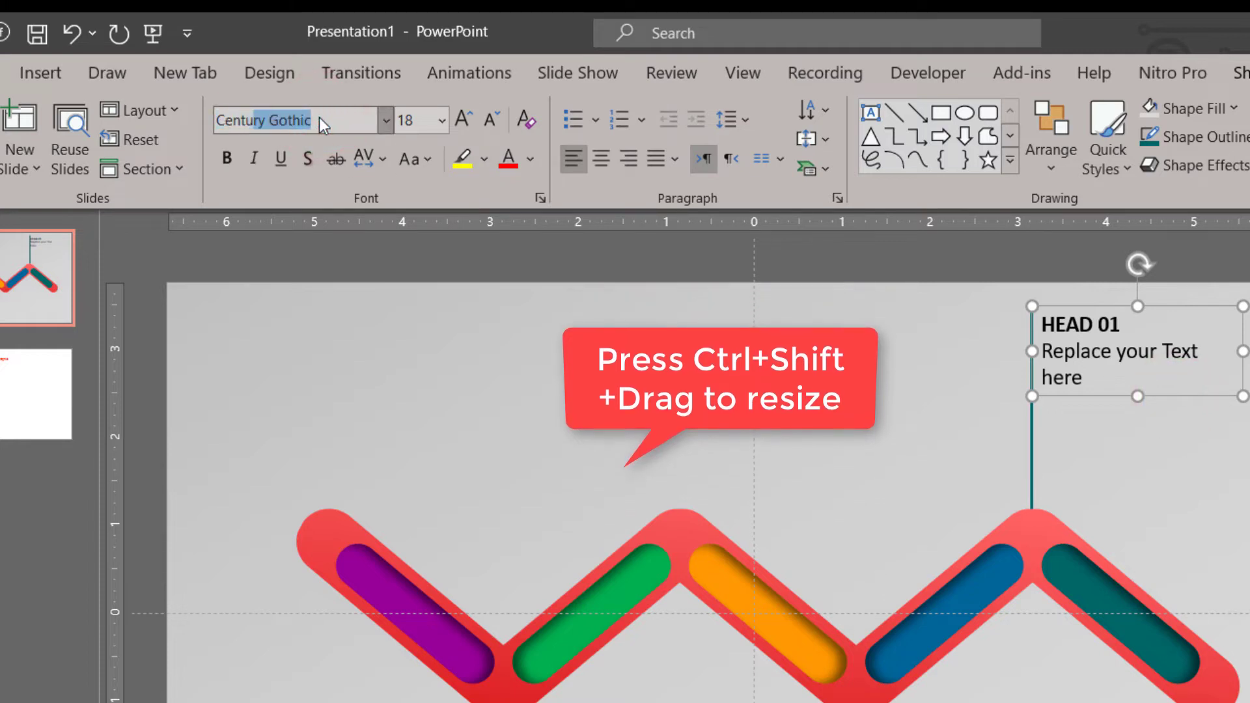
key(Return)
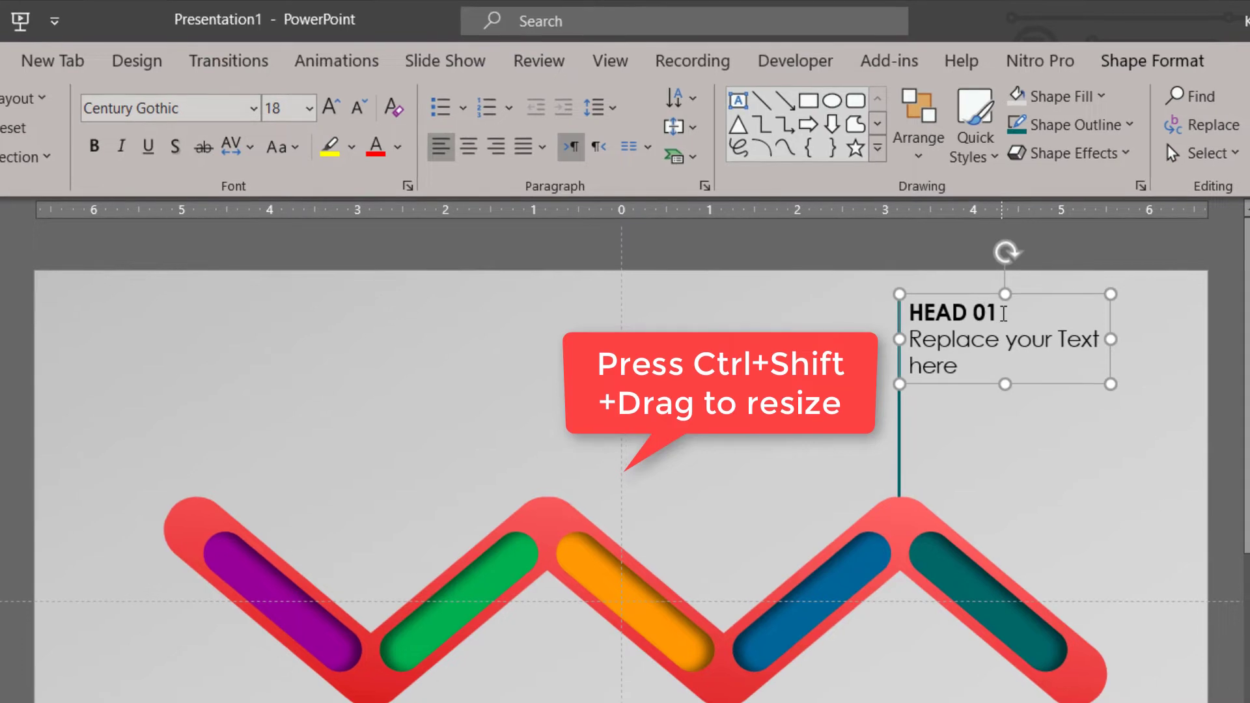
- Set the "HEAD 01" heading to 20 pt and color it with the recent dark teal
click(1003, 313)
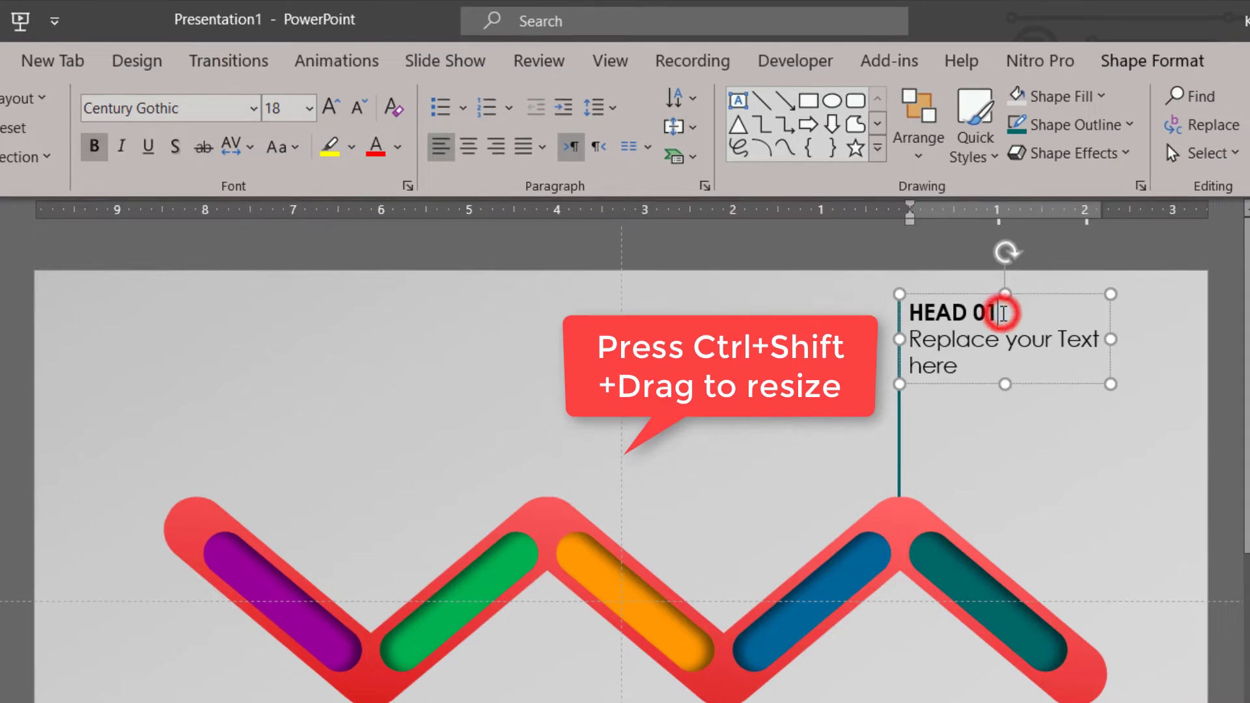
triple_click(1004, 309)
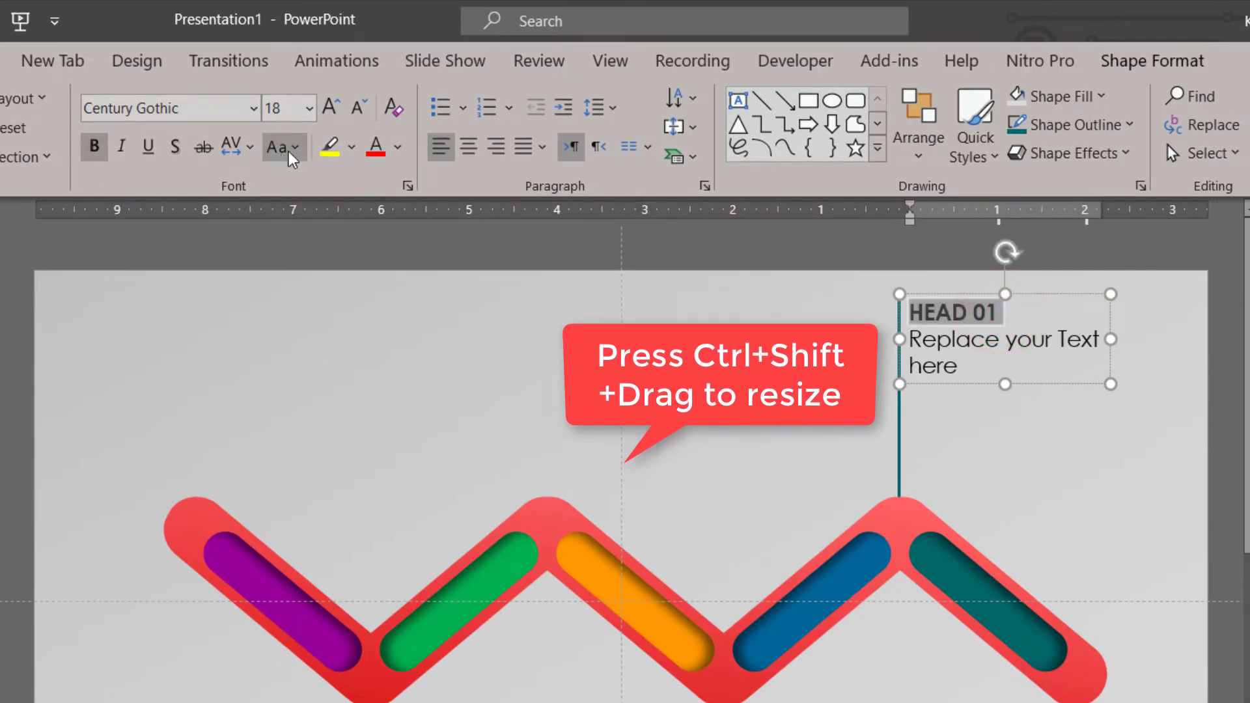
click(330, 112)
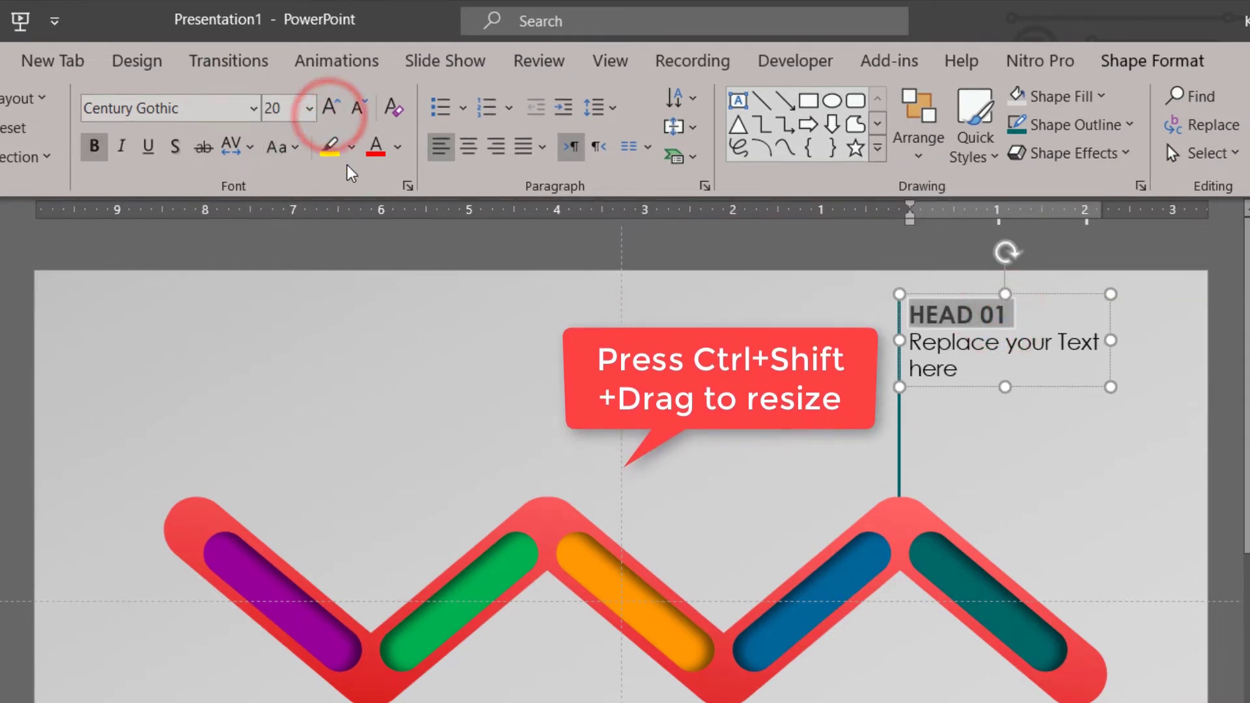
click(402, 149)
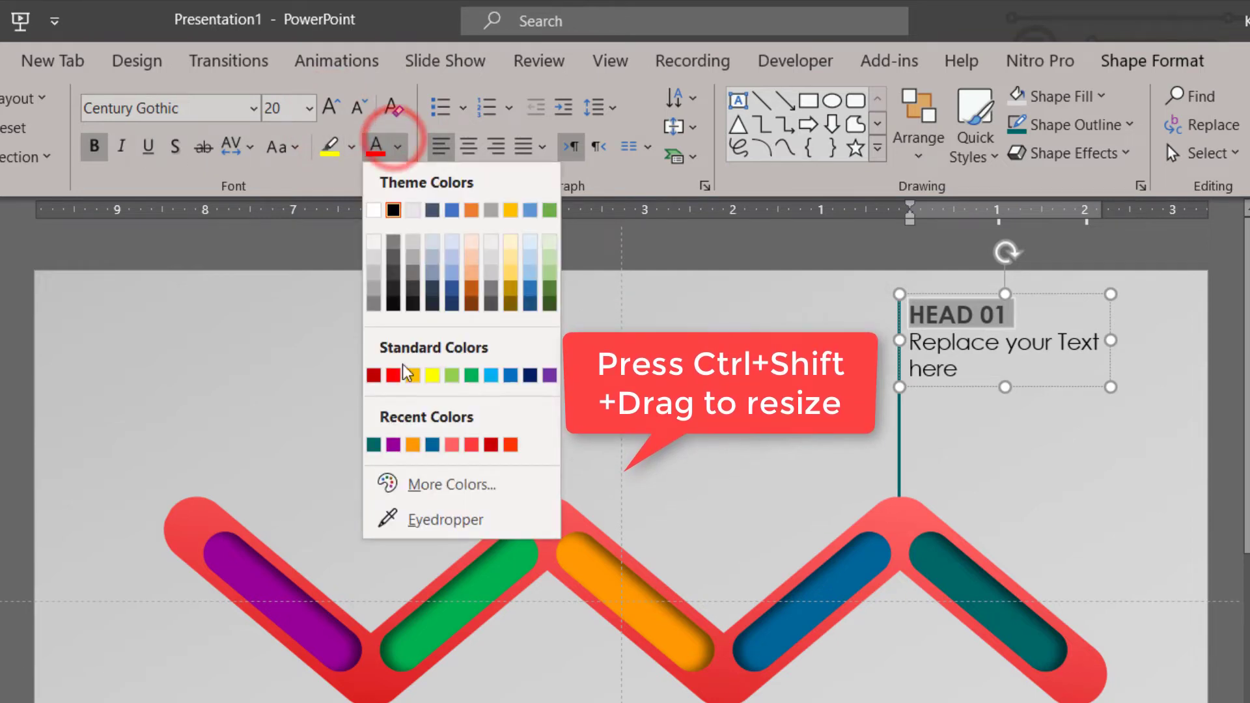
click(376, 447)
key(ctrl+z)
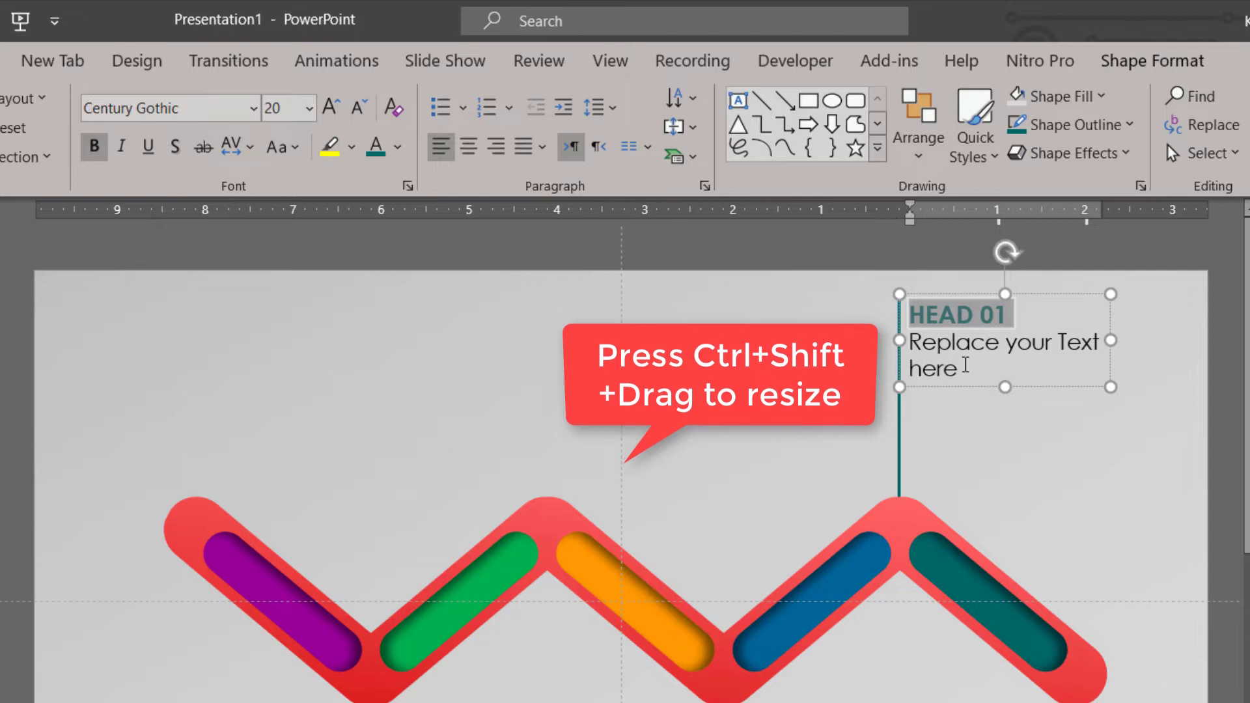
- Copy the "Replace your Text here" description and reduce its font size to 16 pt
click(935, 351)
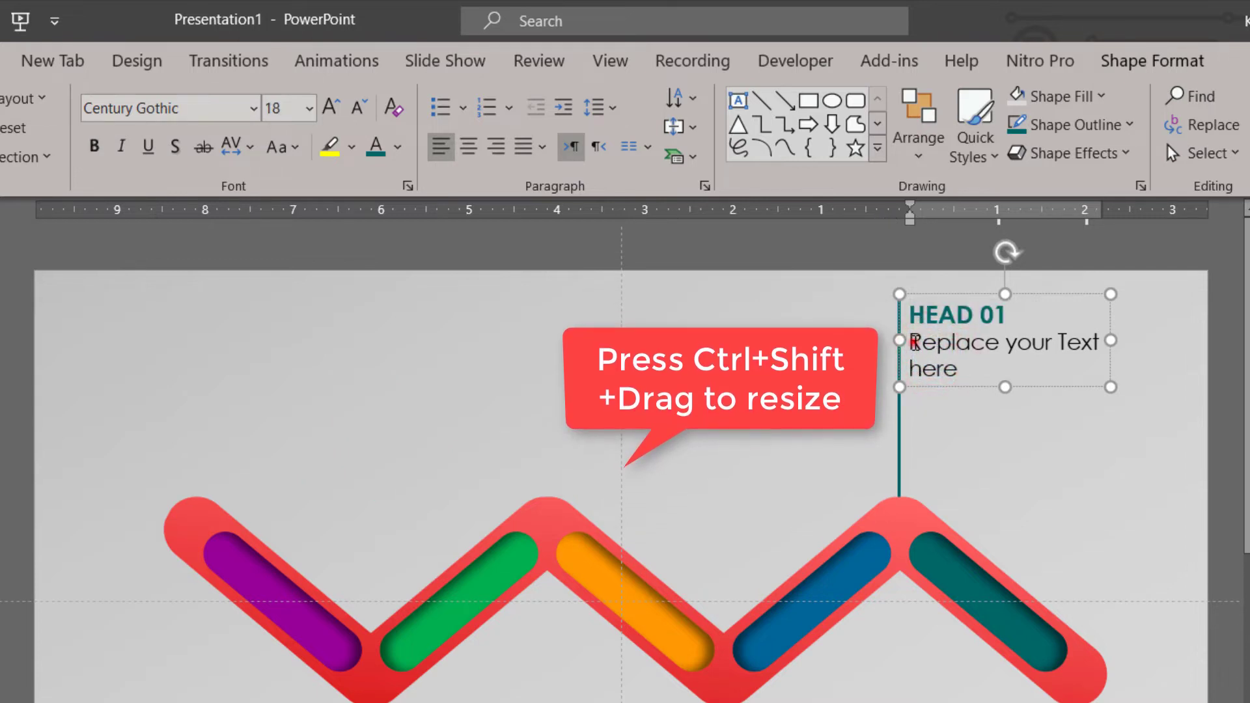
triple_click(984, 363)
key(ctrl+c)
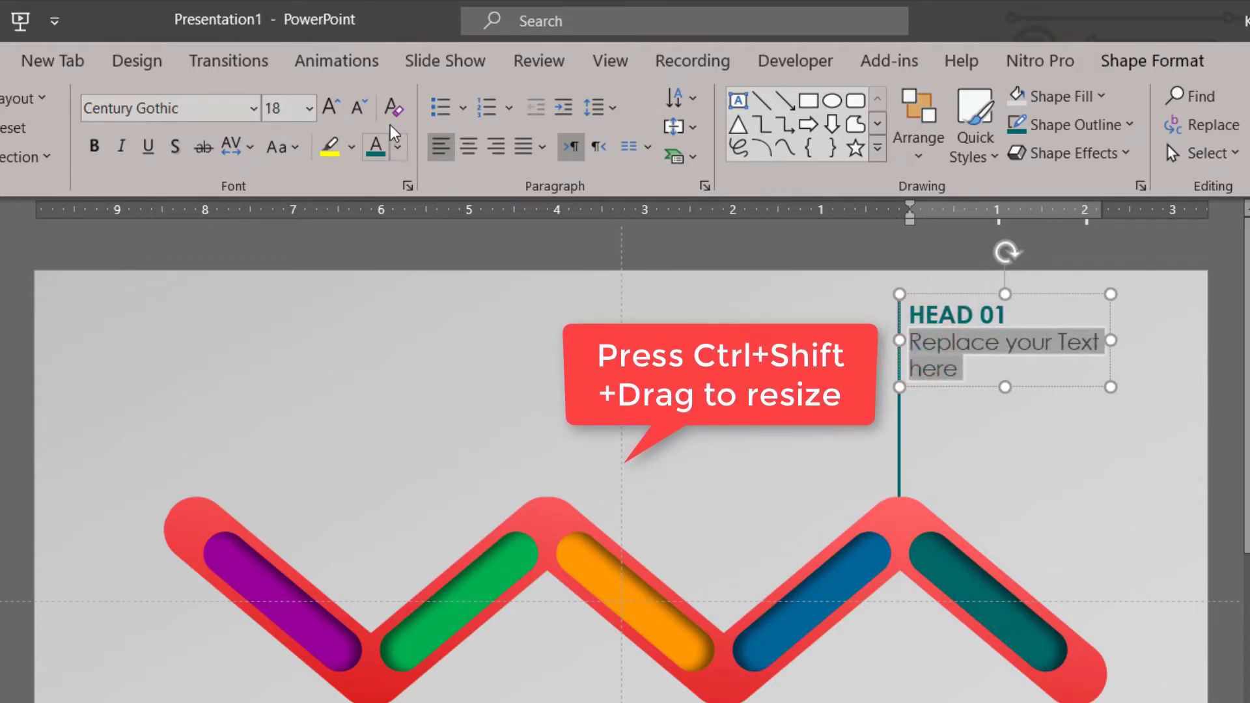
click(359, 108)
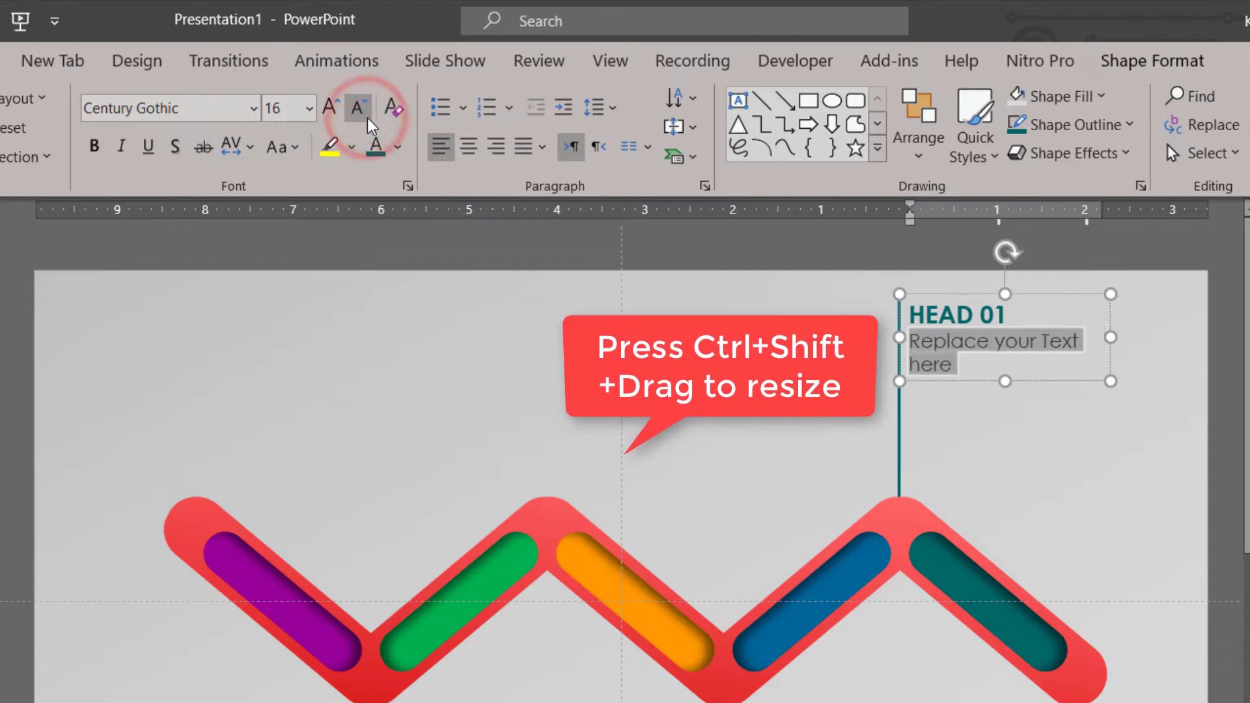
- End the description with a period, append a second "Replace your Text here", and remove the extra blank line below it
click(962, 365)
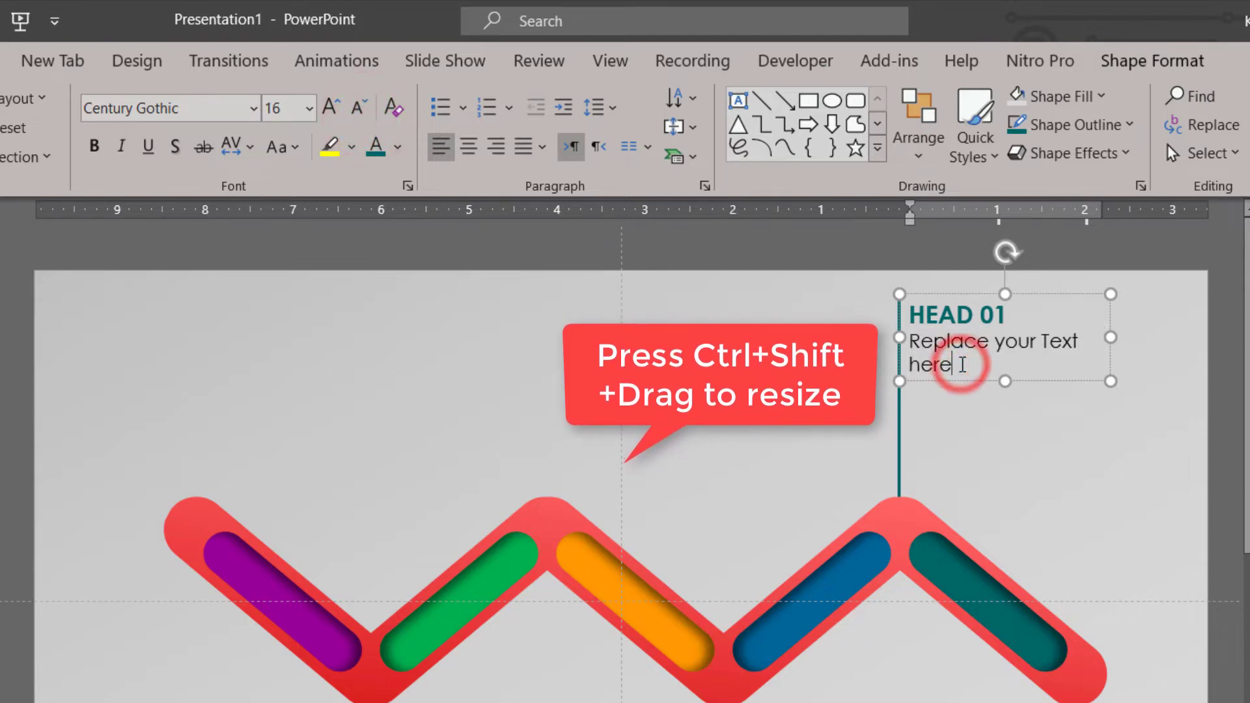
text(.)
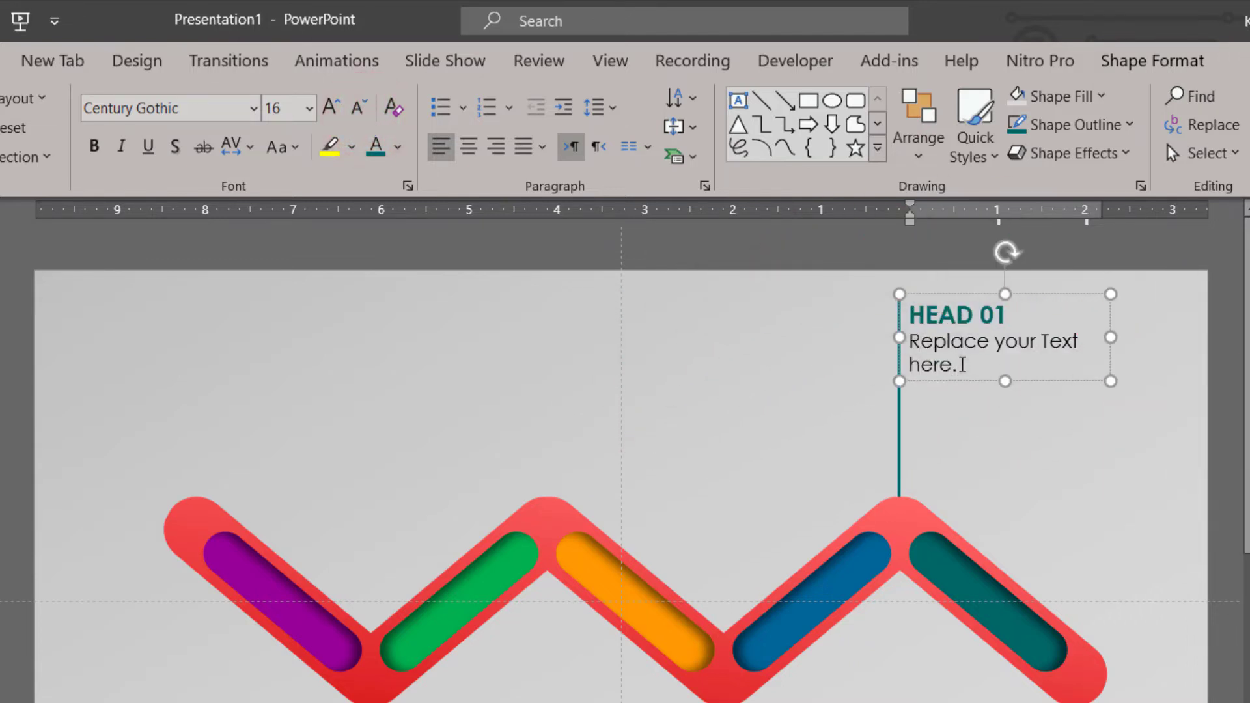
key(ctrl+v)
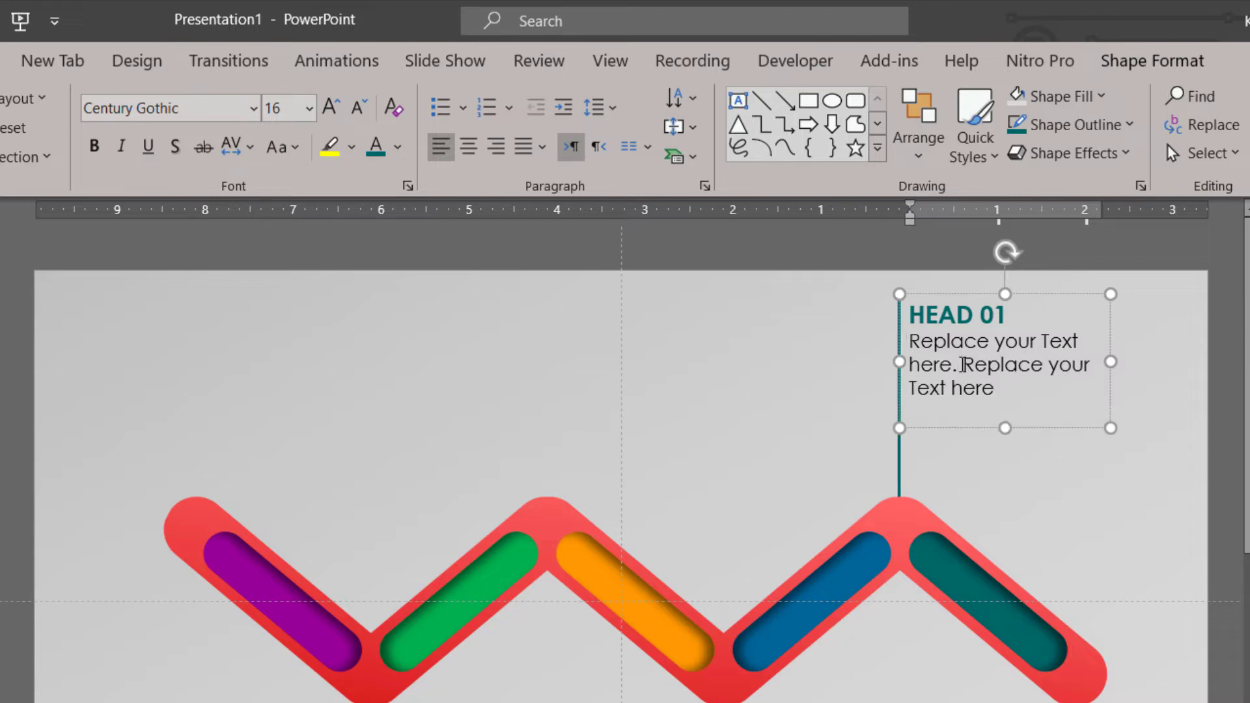
click(1080, 470)
click(992, 389)
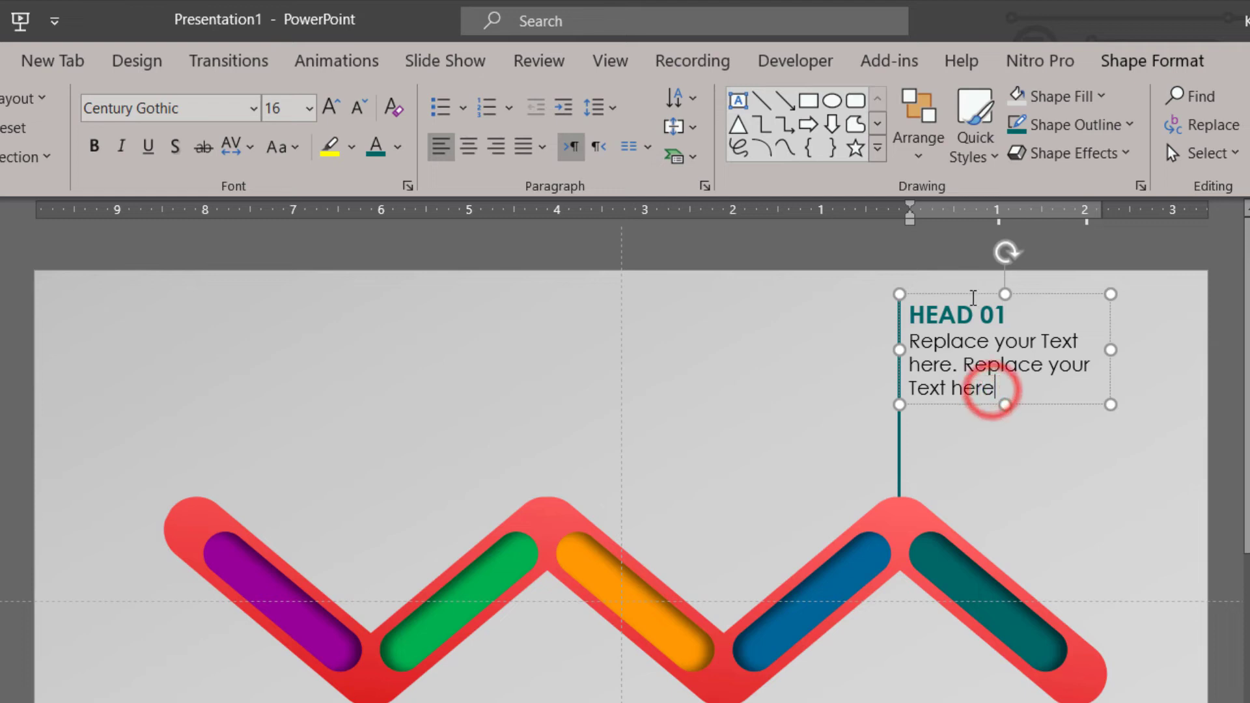
- Shift the text box up slightly, and place duplicates of it and its vertical line above the middle and leftmost upper peaks
drag(971, 296, 970, 284)
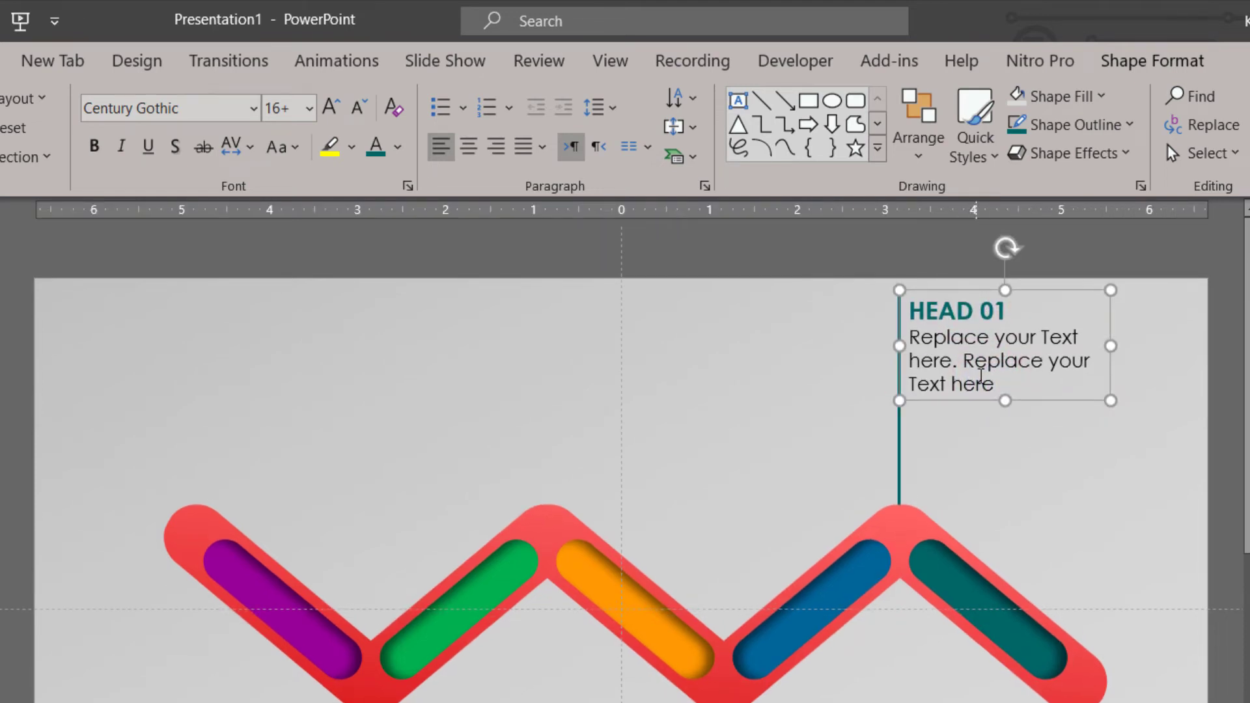
drag(980, 401, 979, 384)
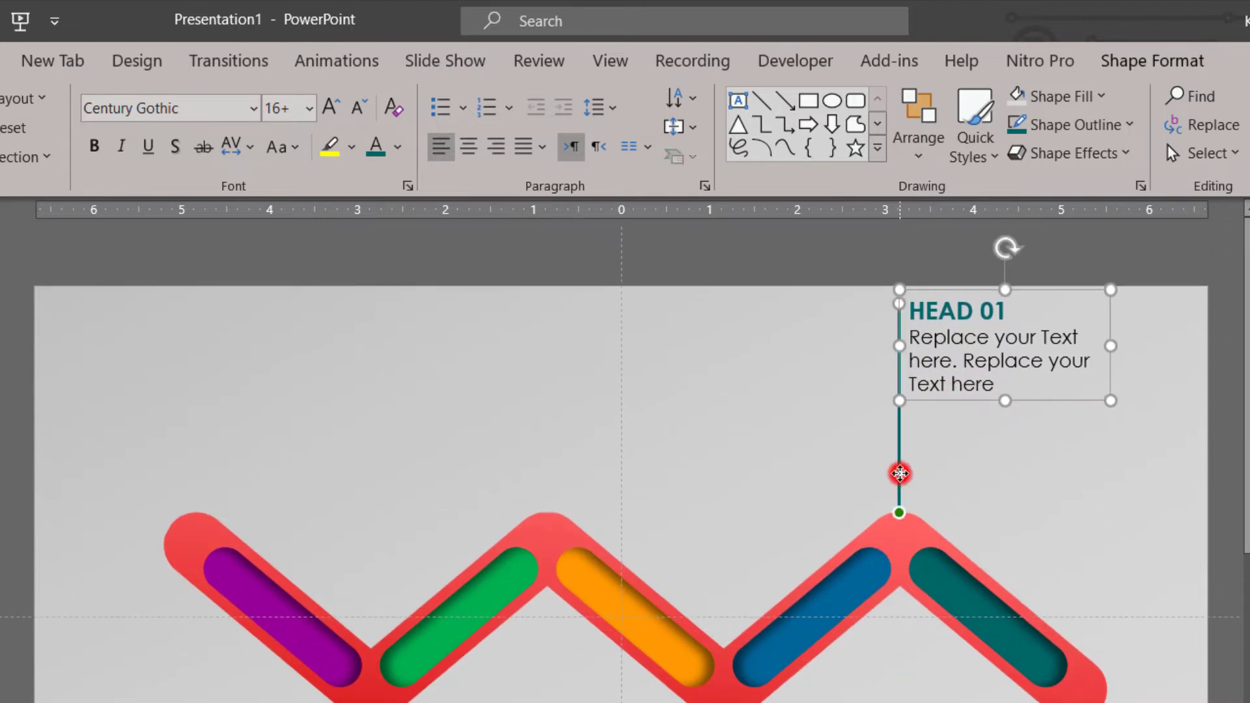
key(ctrl+d)
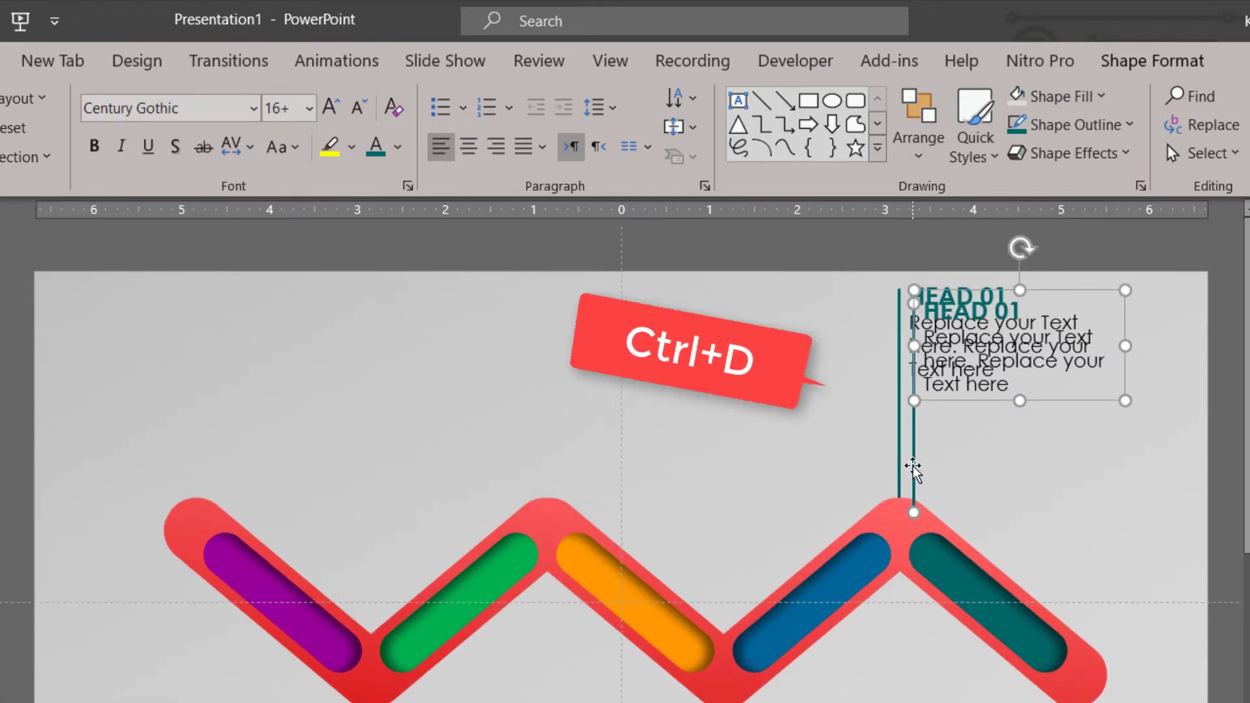
drag(912, 467, 539, 451)
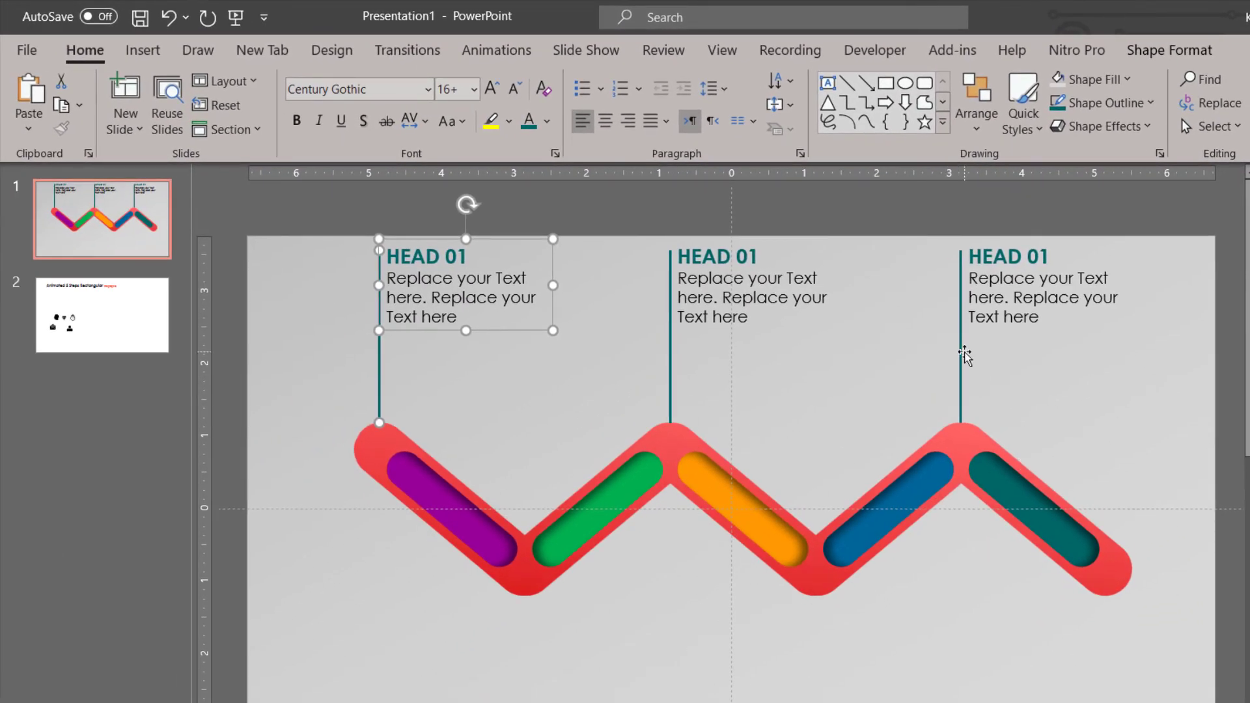
- Copy the line and text box above the rightmost peak to below the zigzag's right lower vertex
click(962, 349)
shift+click(989, 306)
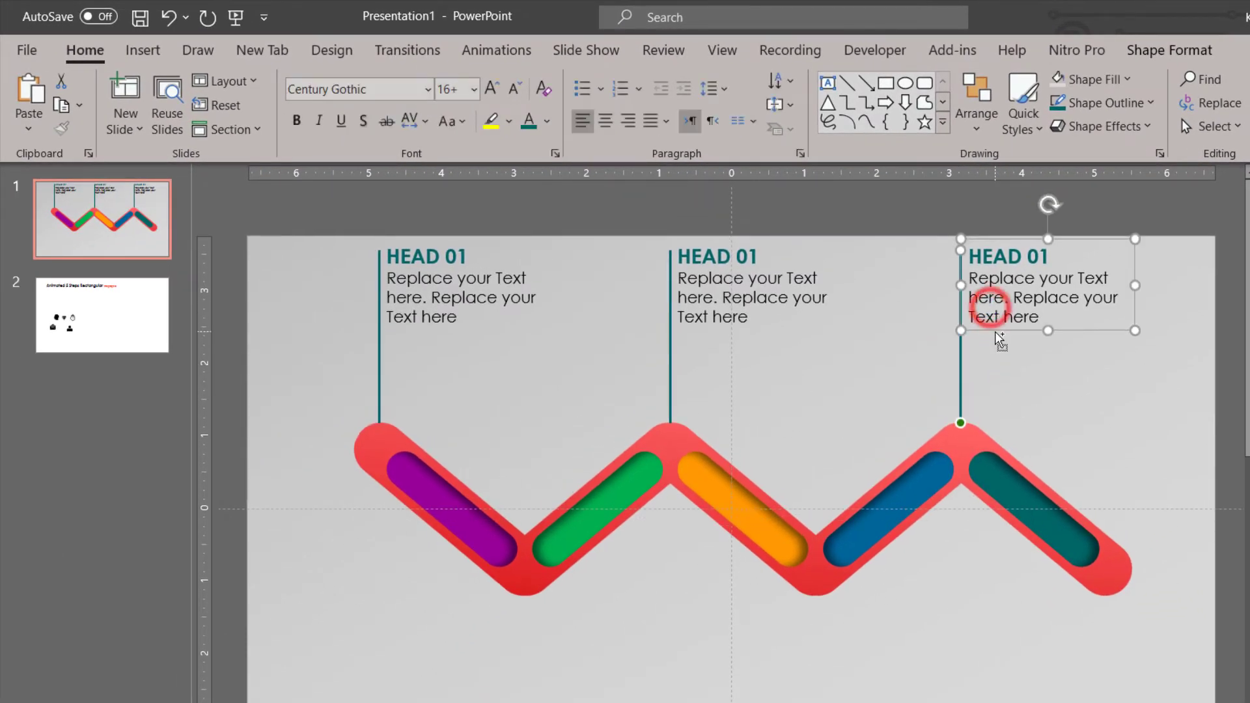
drag(999, 337, 817, 702)
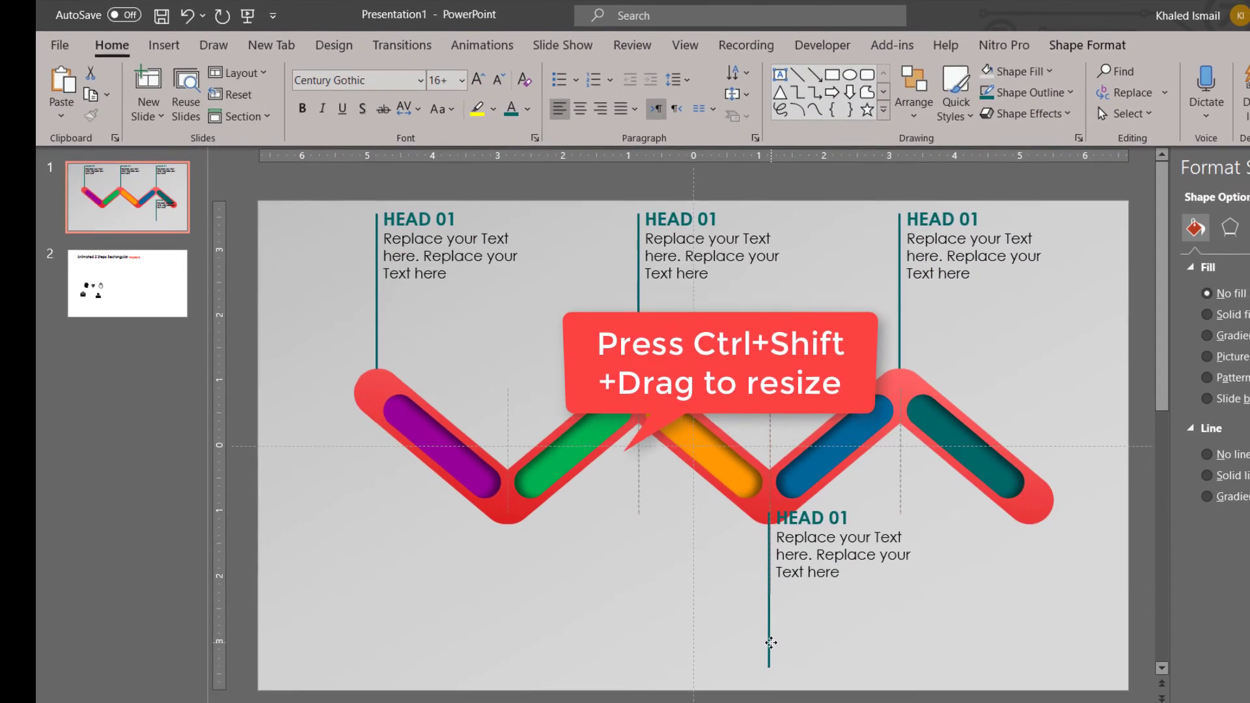
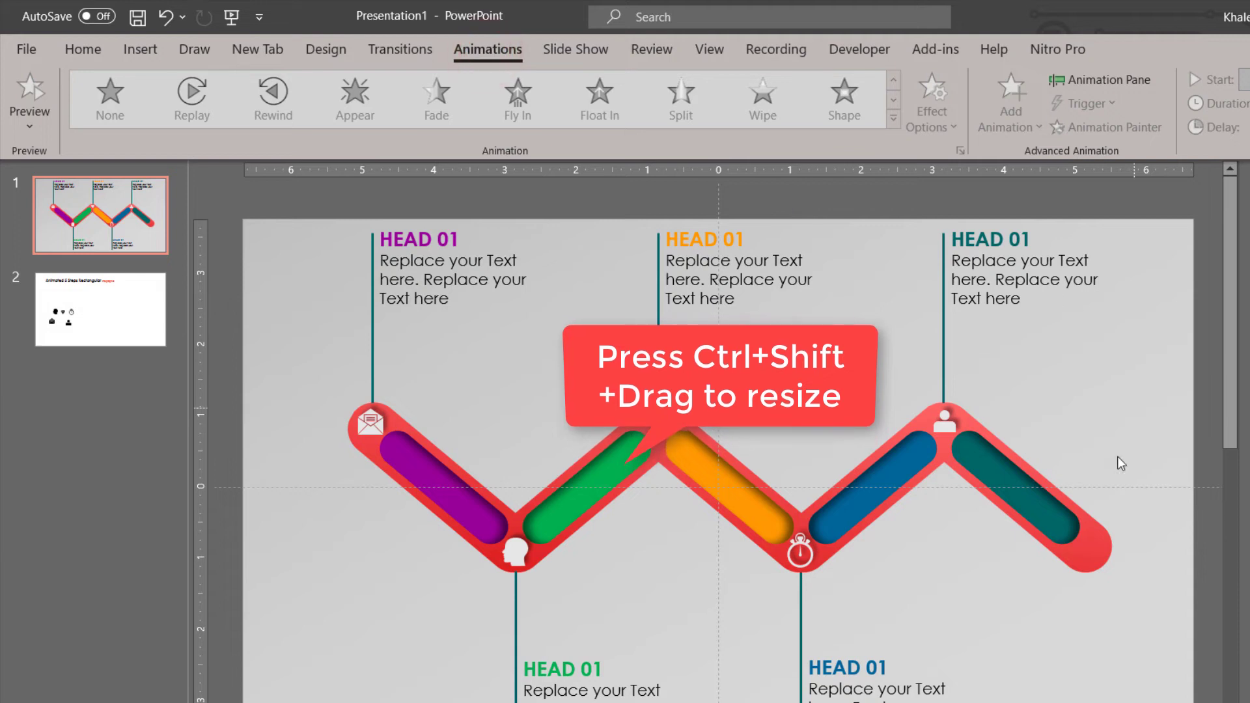
- Apply a Wipe animation with direction From Right to the dark teal bar, and close the formatting pane
click(1099, 550)
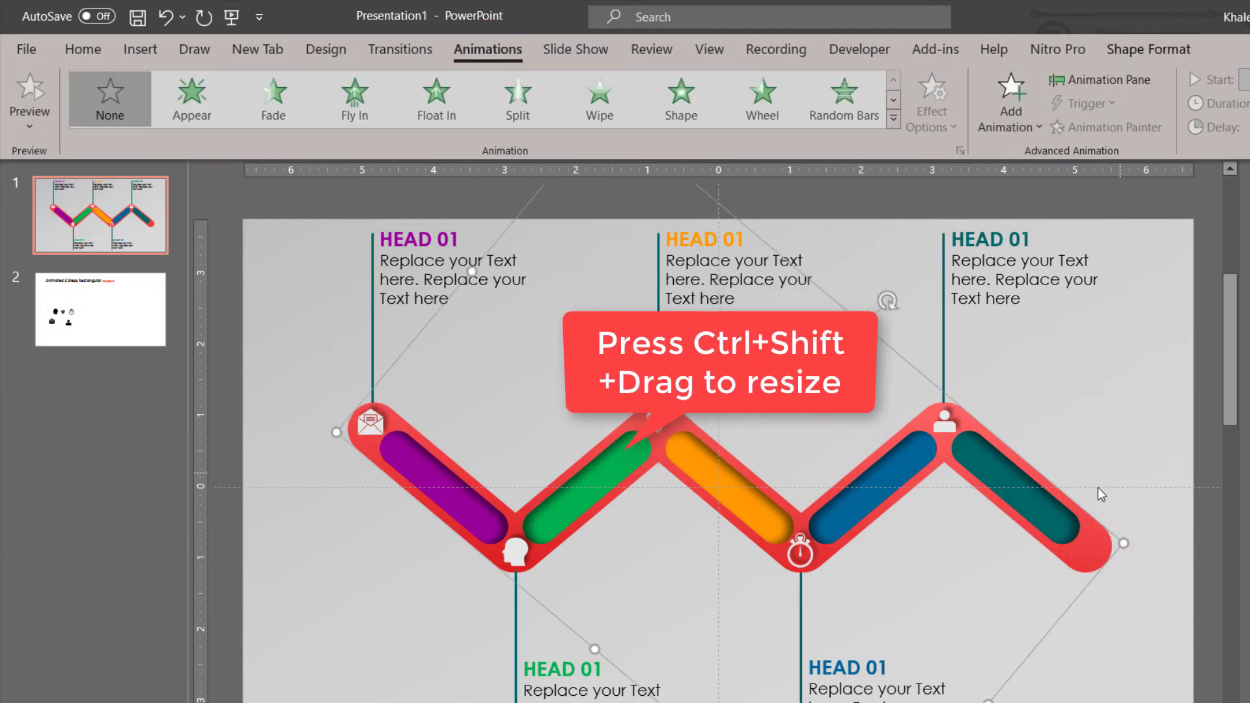
double_click(1041, 521)
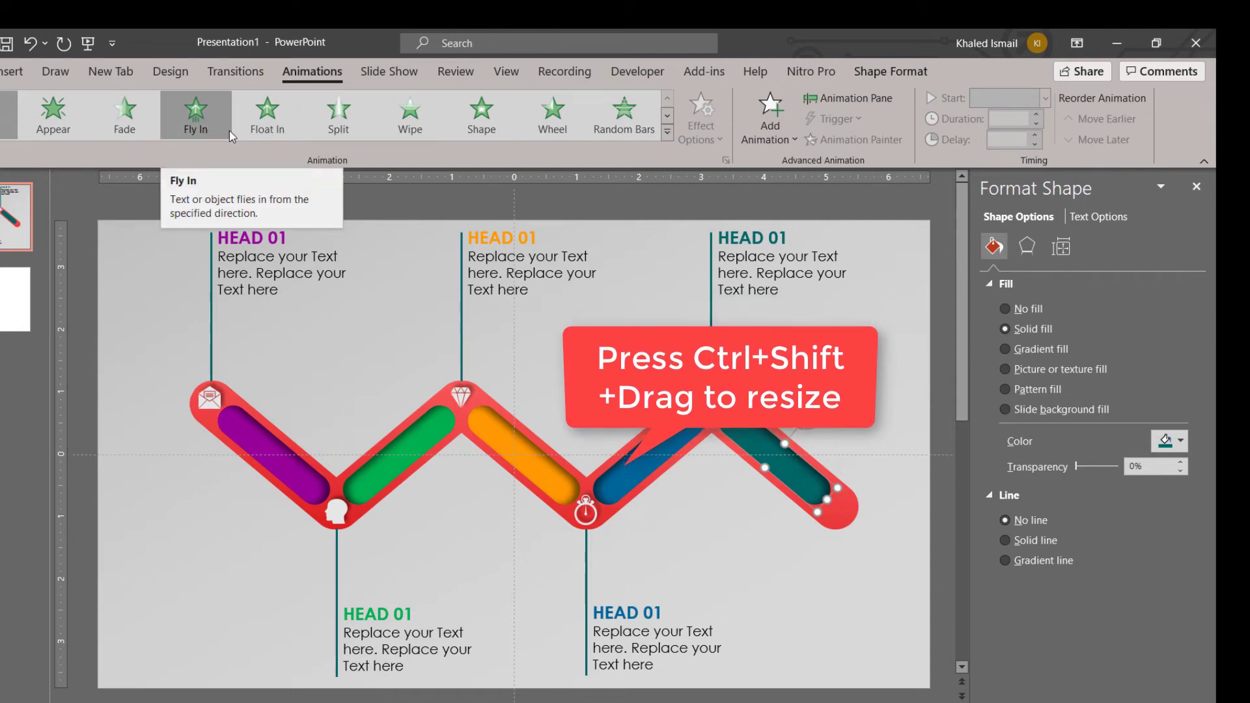
click(429, 128)
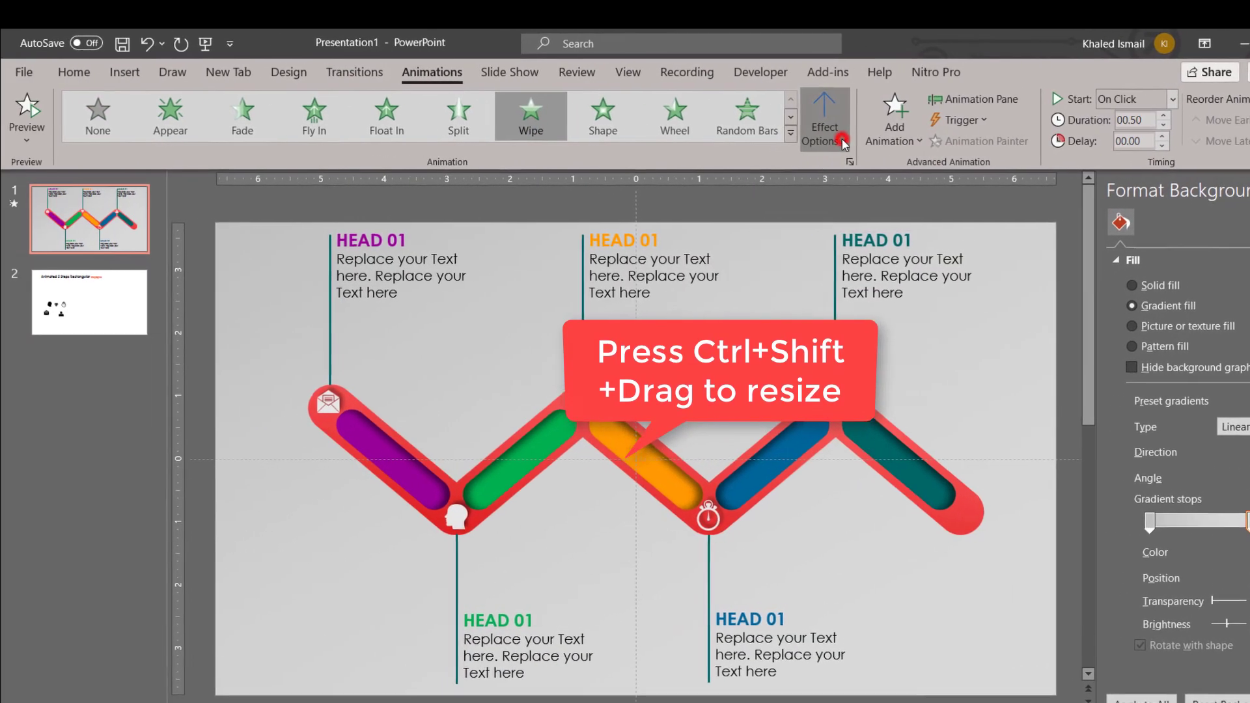
click(720, 133)
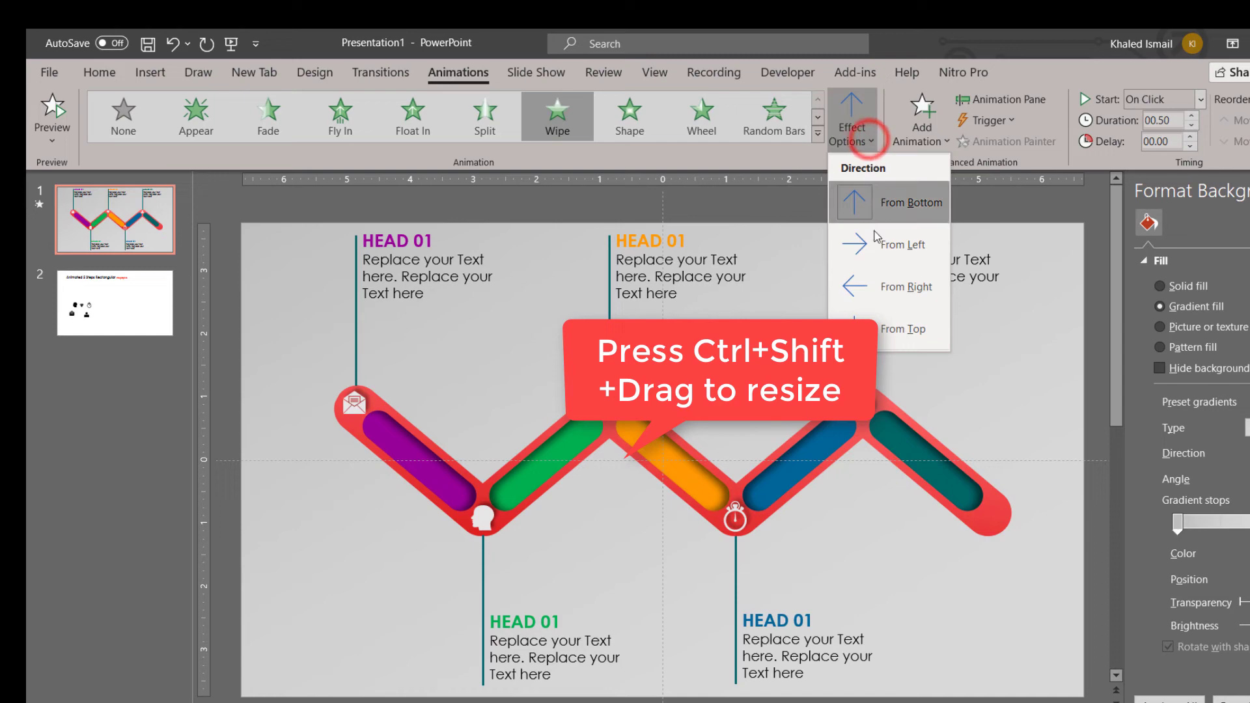
click(877, 285)
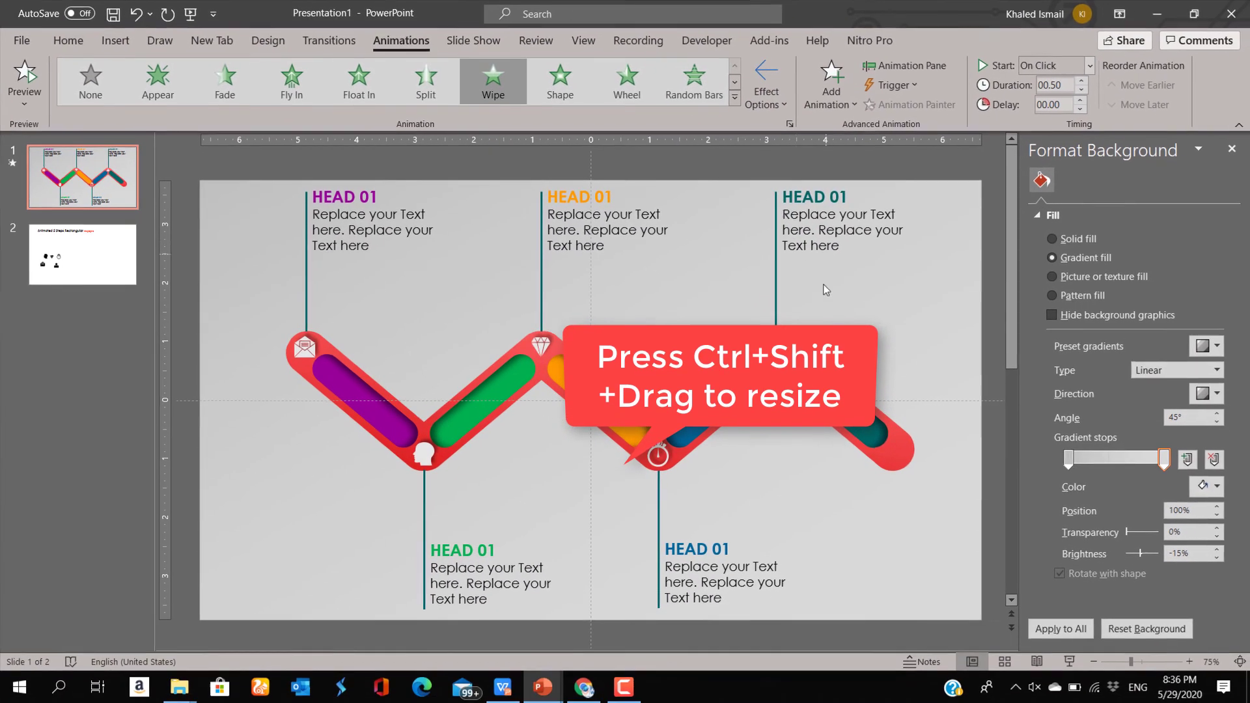
click(1228, 147)
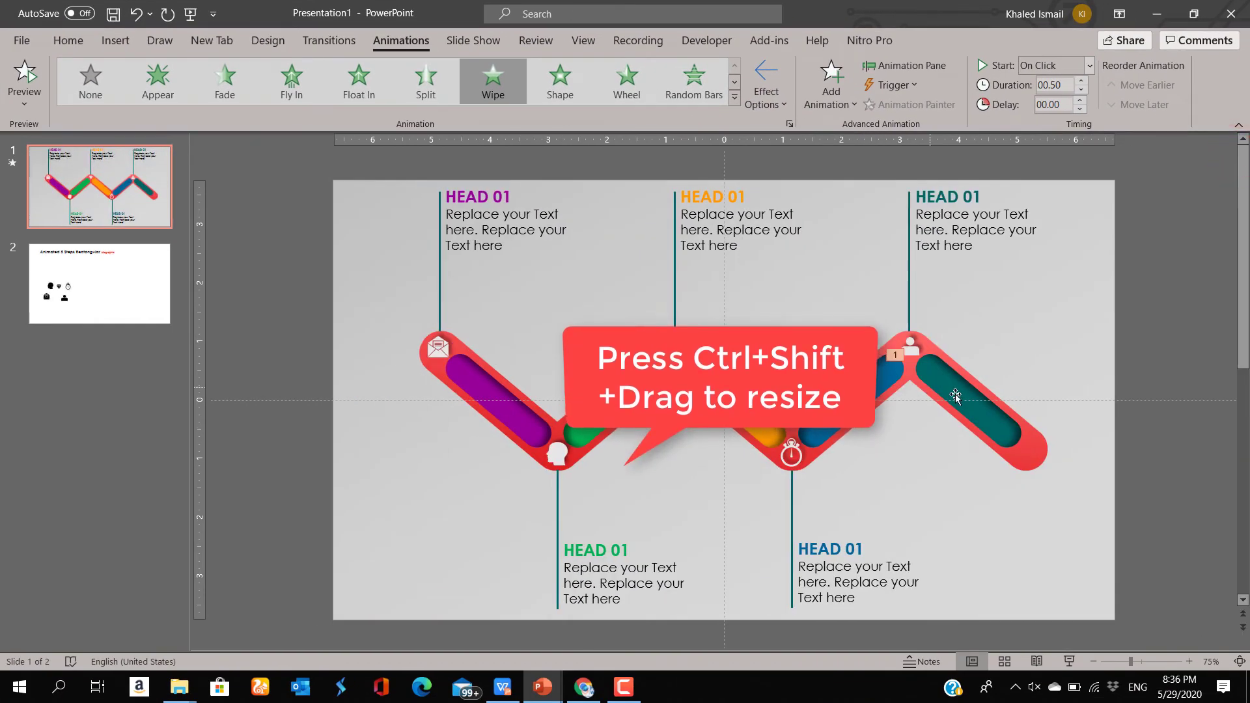
- Show the Animation Pane and apply a Wipe animation to the person icon on the rightmost peak
click(913, 356)
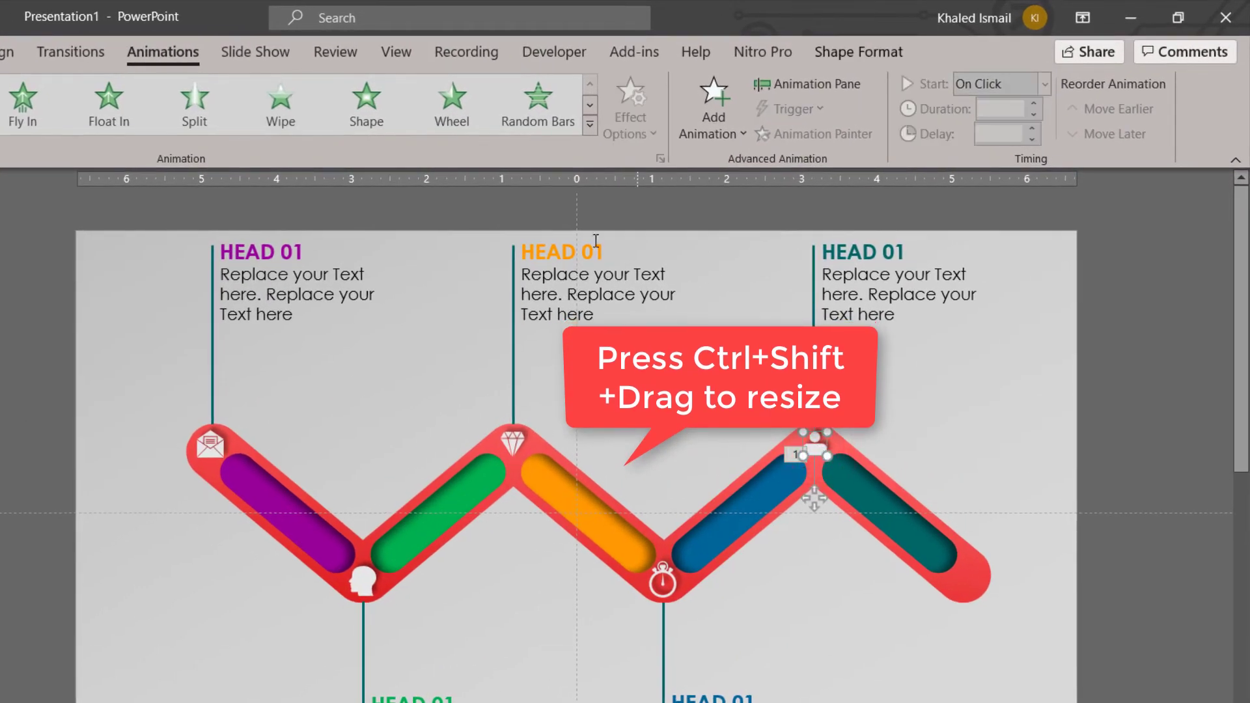
click(840, 89)
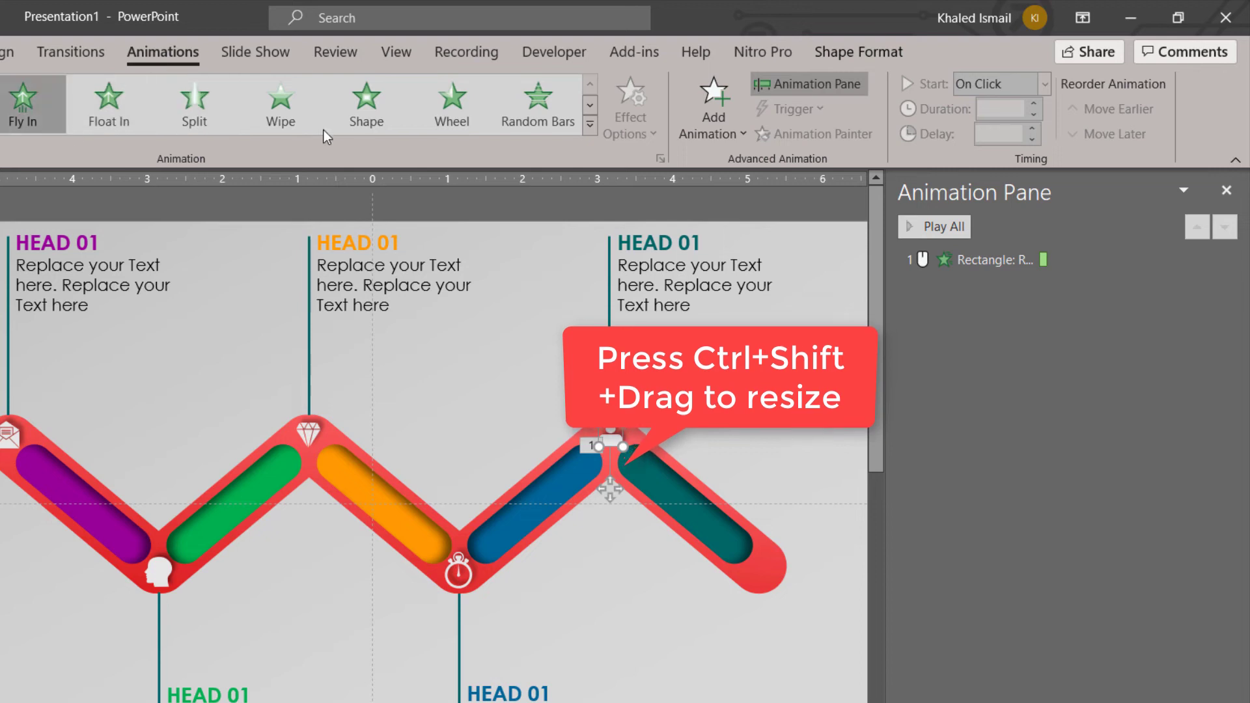
click(291, 125)
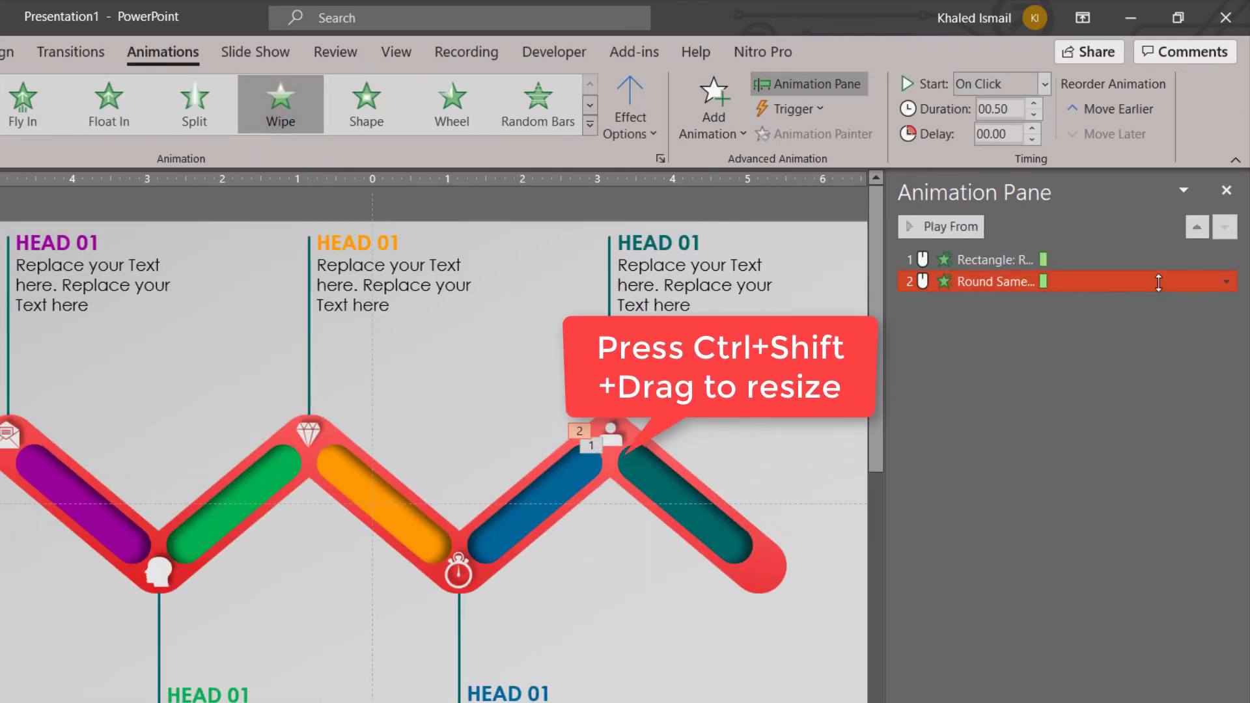
- Set the person icon's Wipe animation to start After Previous
ctrl+click(1032, 262)
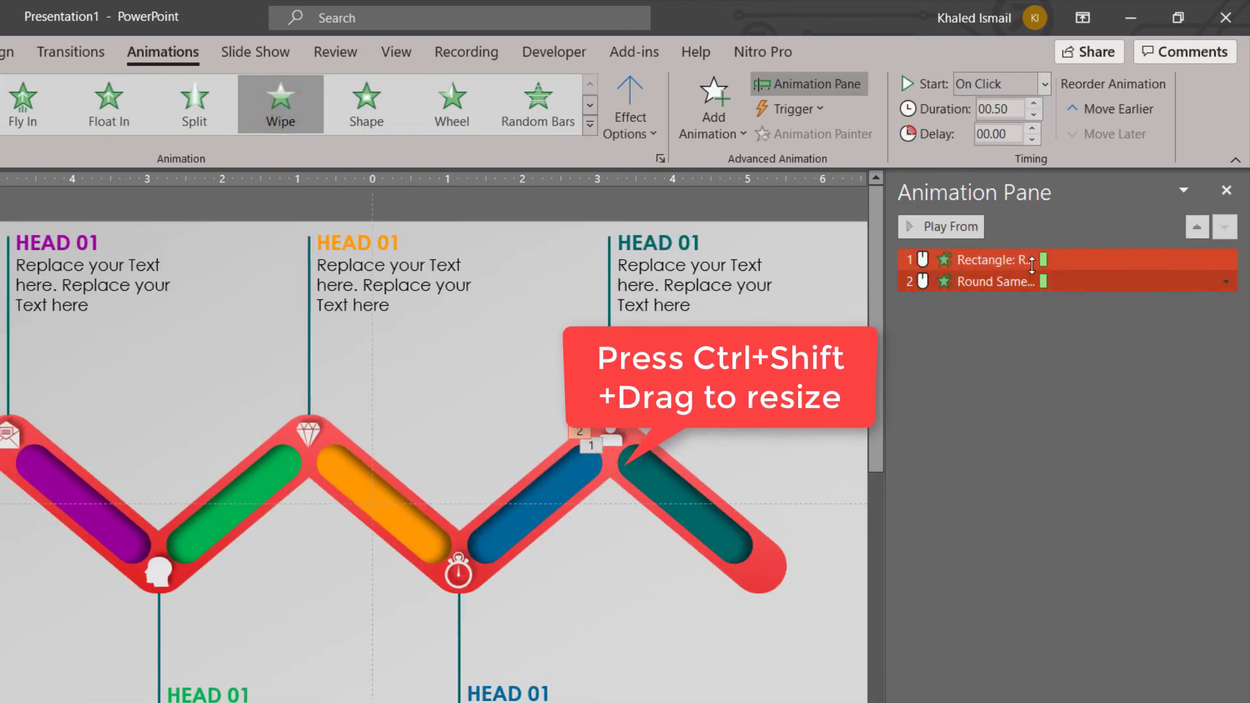
click(1030, 286)
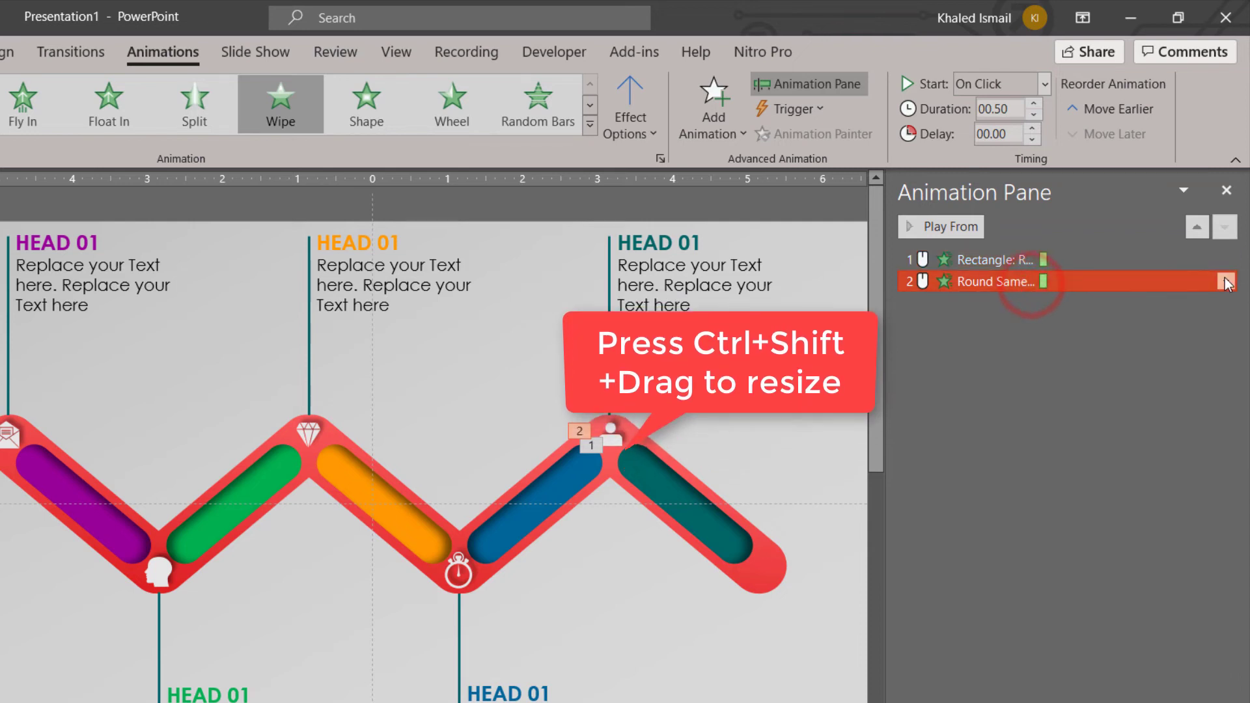
click(1225, 281)
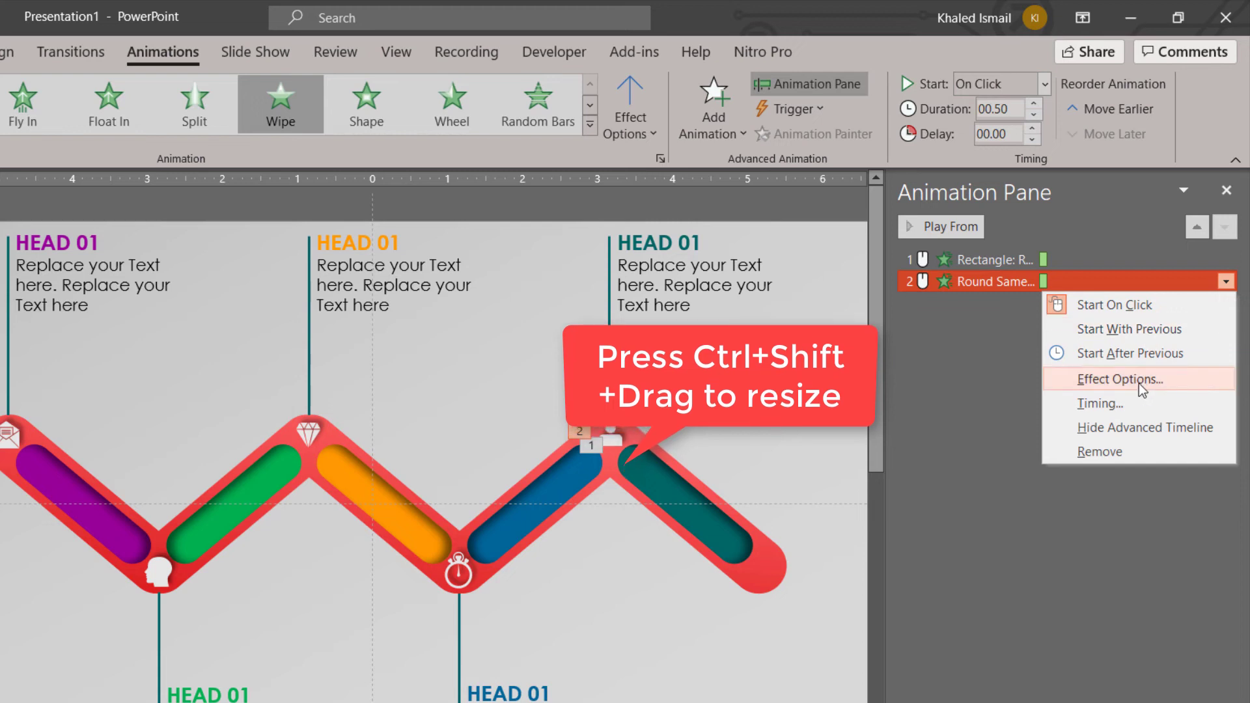
click(1139, 357)
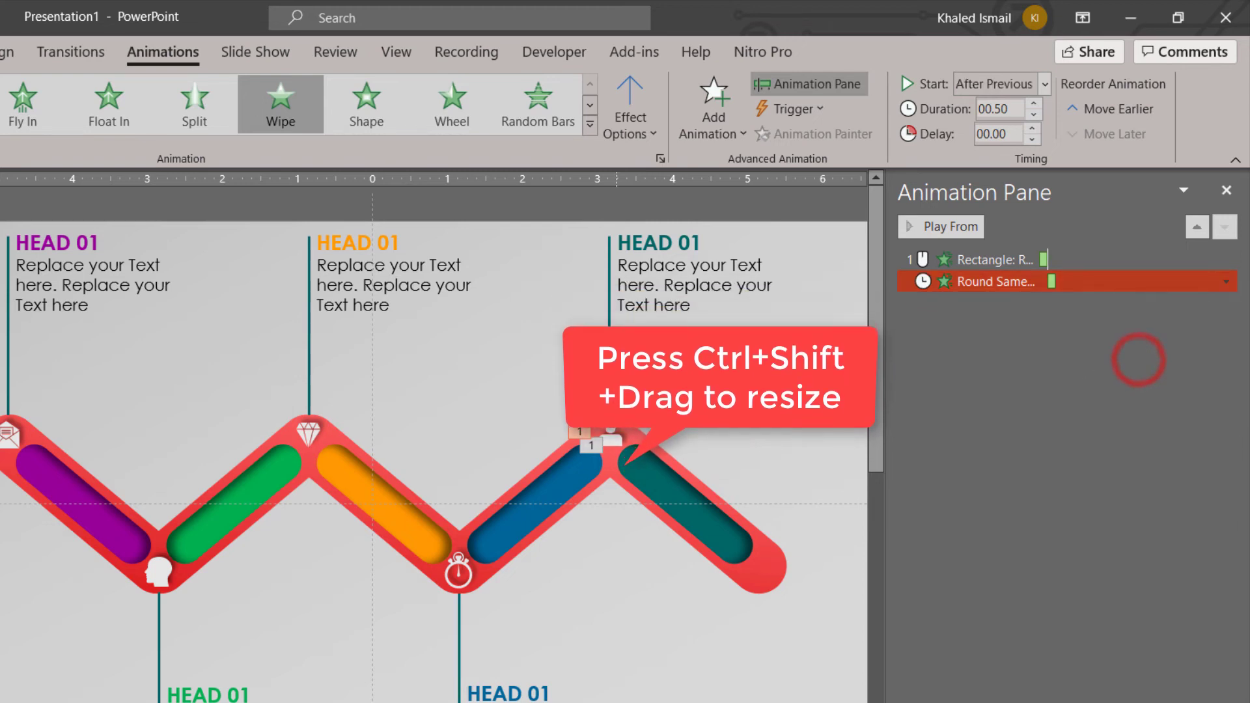
- Apply a Wipe animation to the connector line above the rightmost peak and set it to start After Previous
click(608, 273)
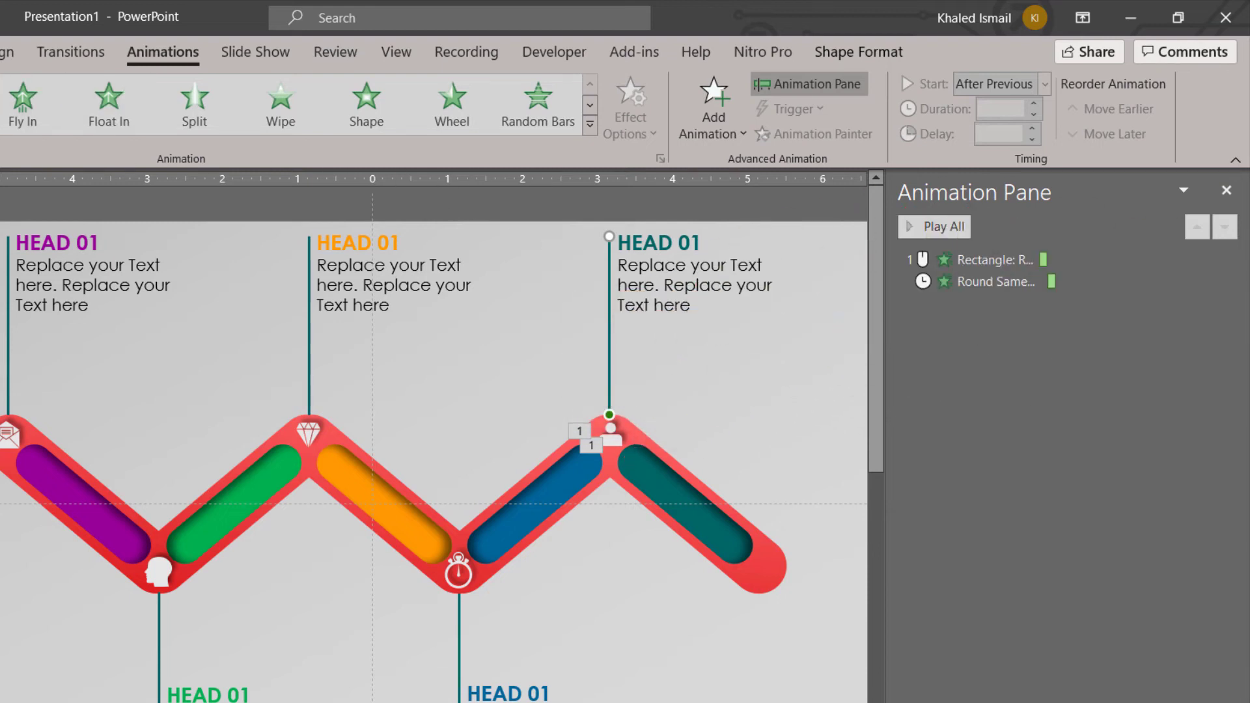
click(279, 112)
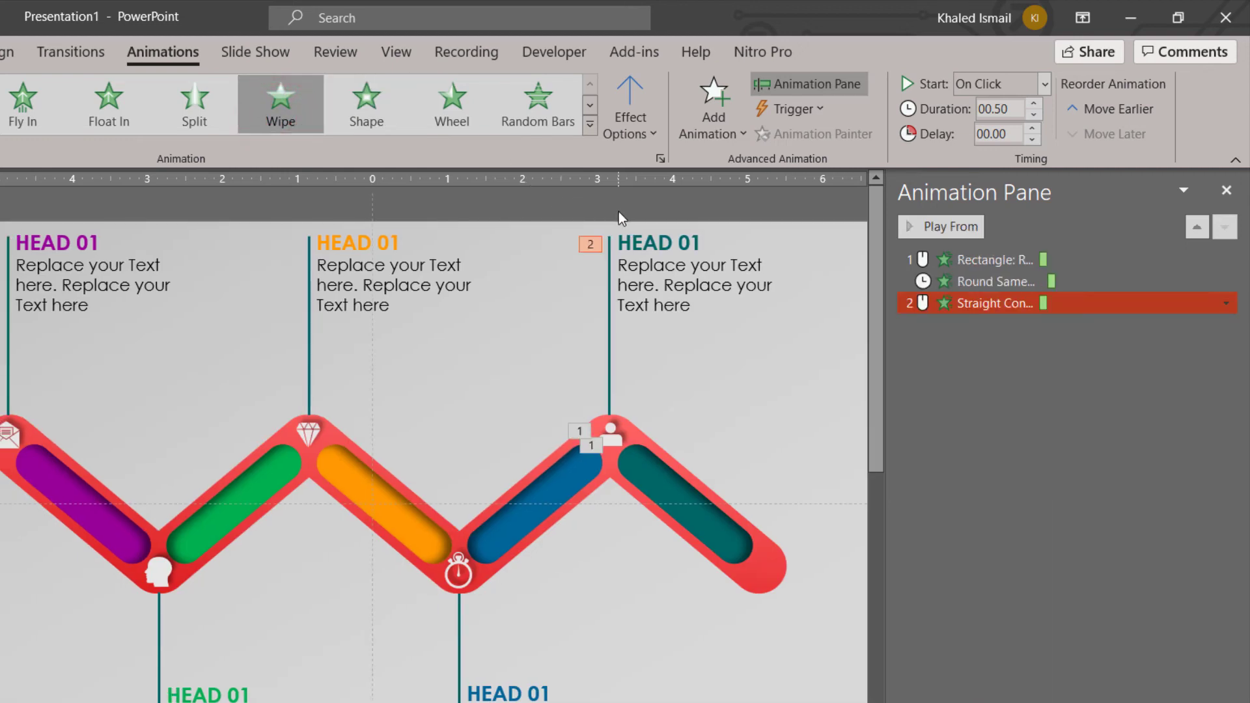
click(1226, 303)
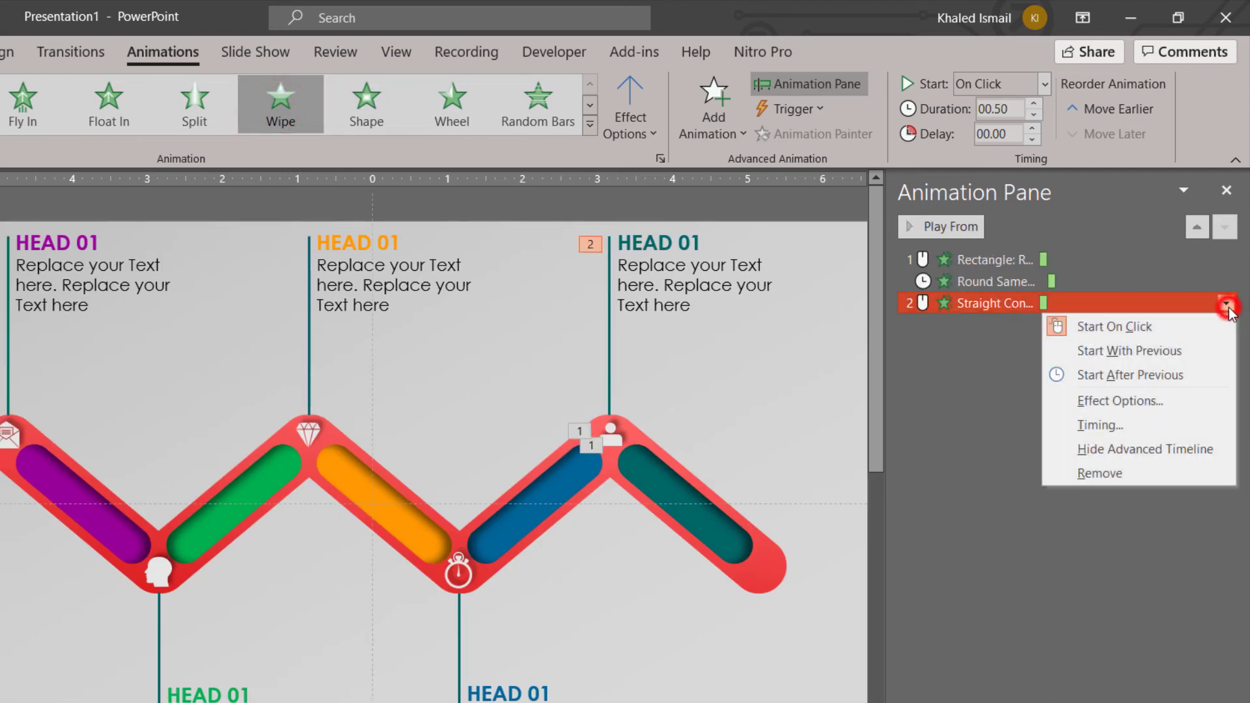
click(1153, 375)
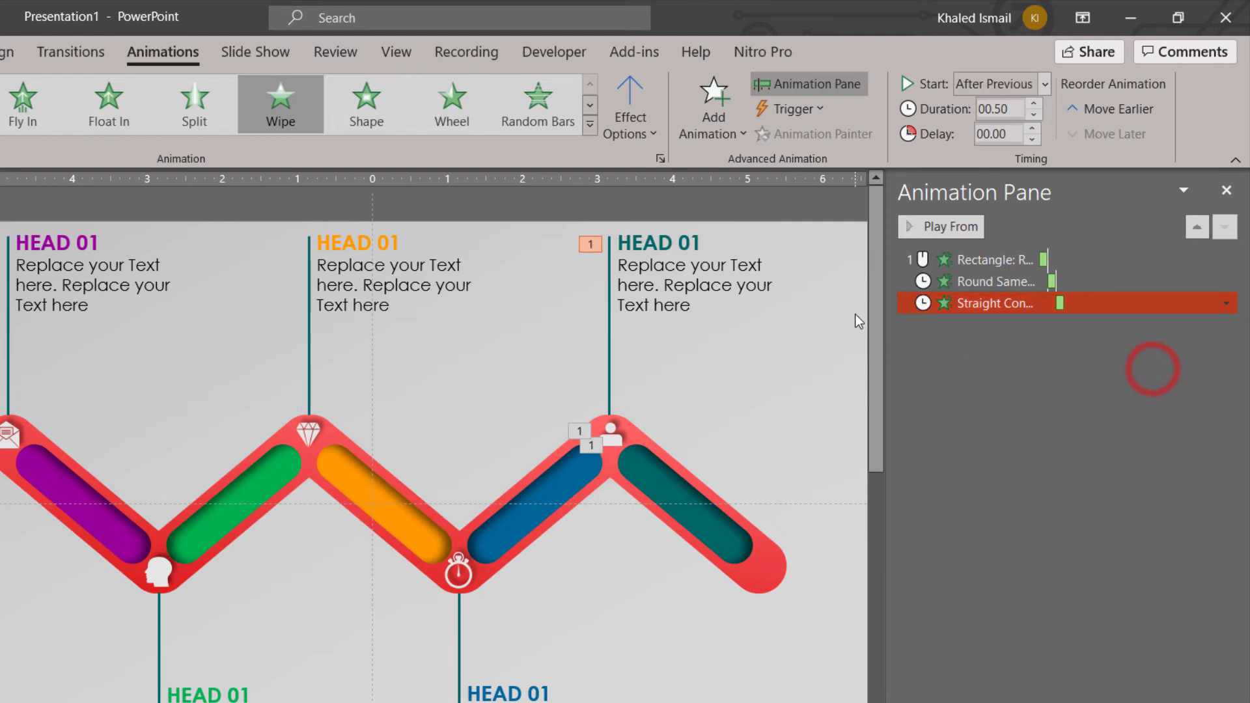
- Apply a Wipe animation From Left to the dark teal HEAD 01 text box and set it to start After Previous
click(736, 294)
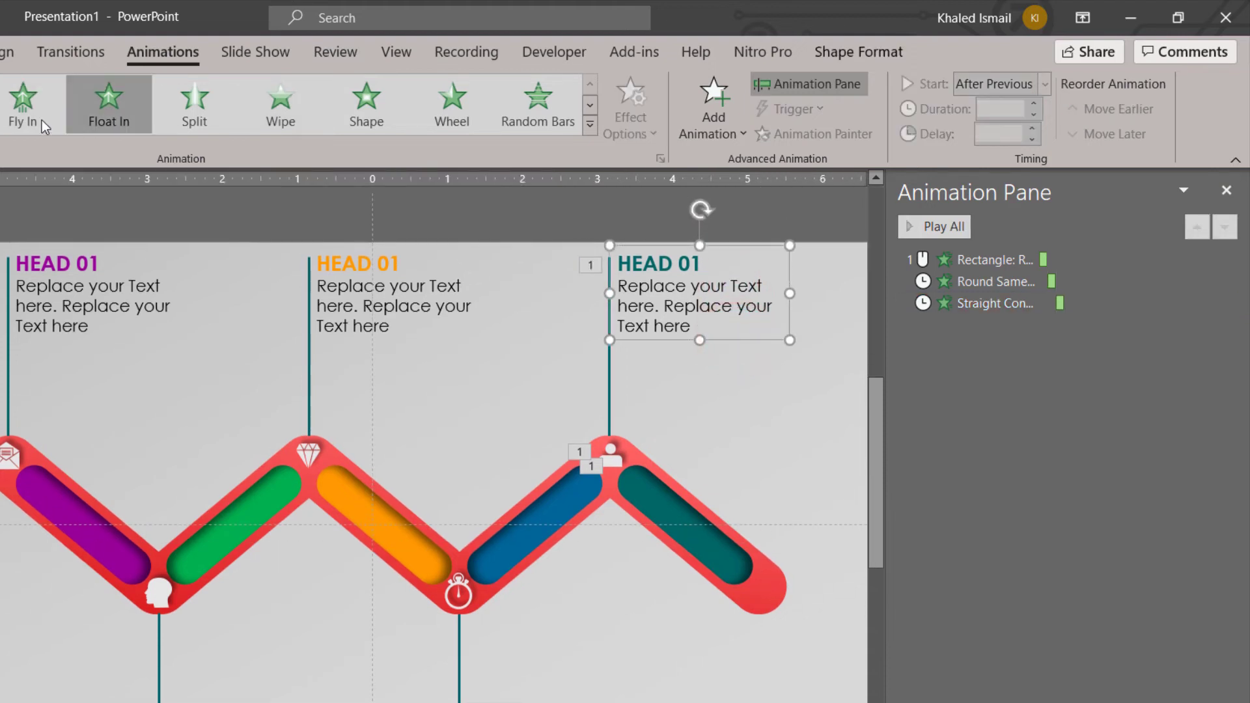
click(265, 115)
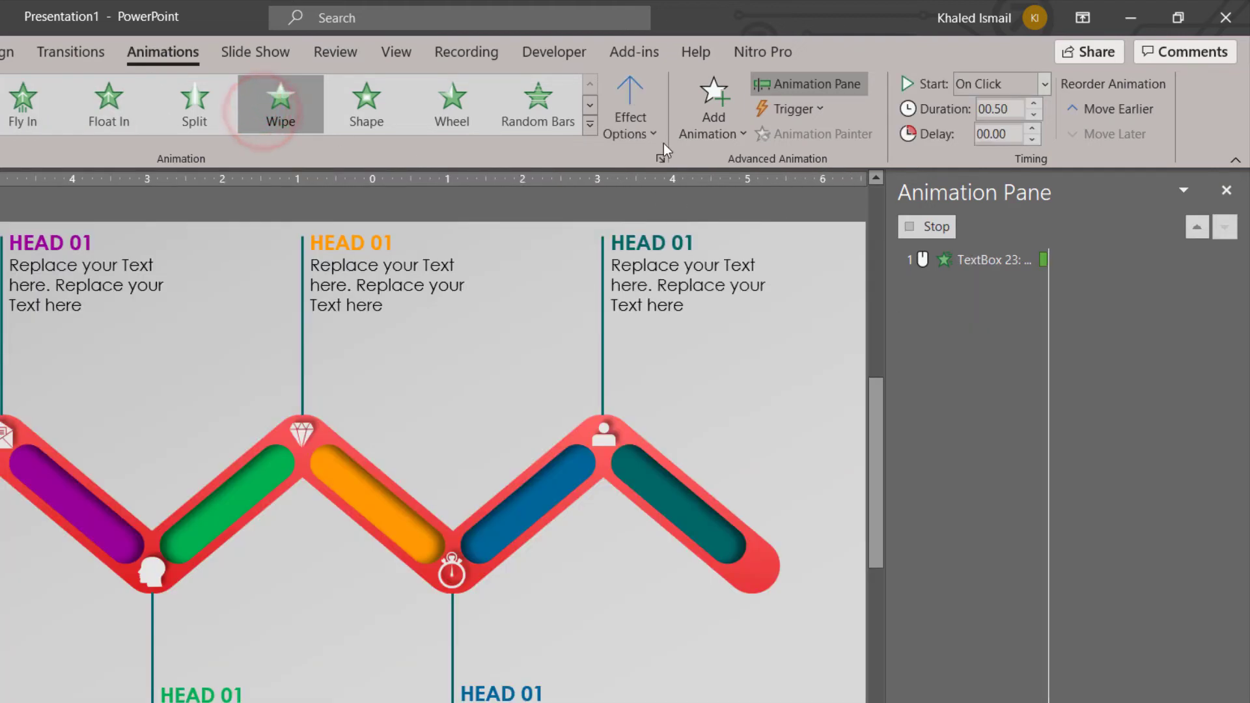
click(622, 127)
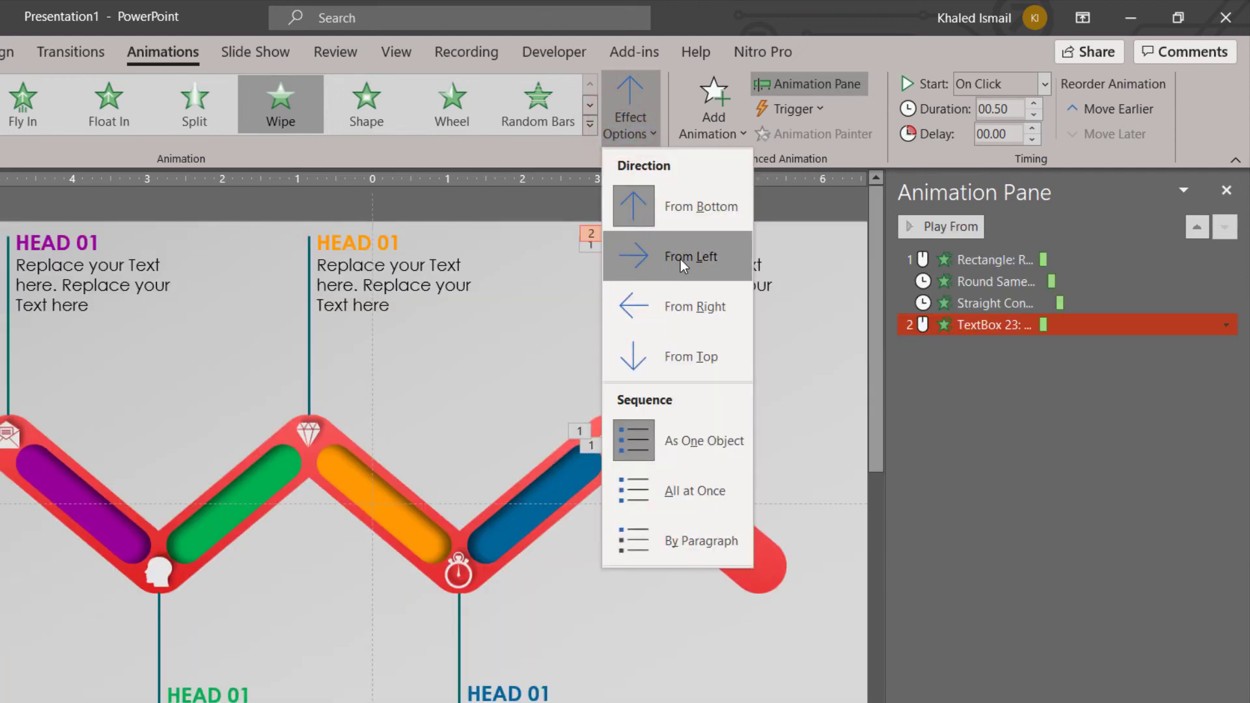
click(681, 259)
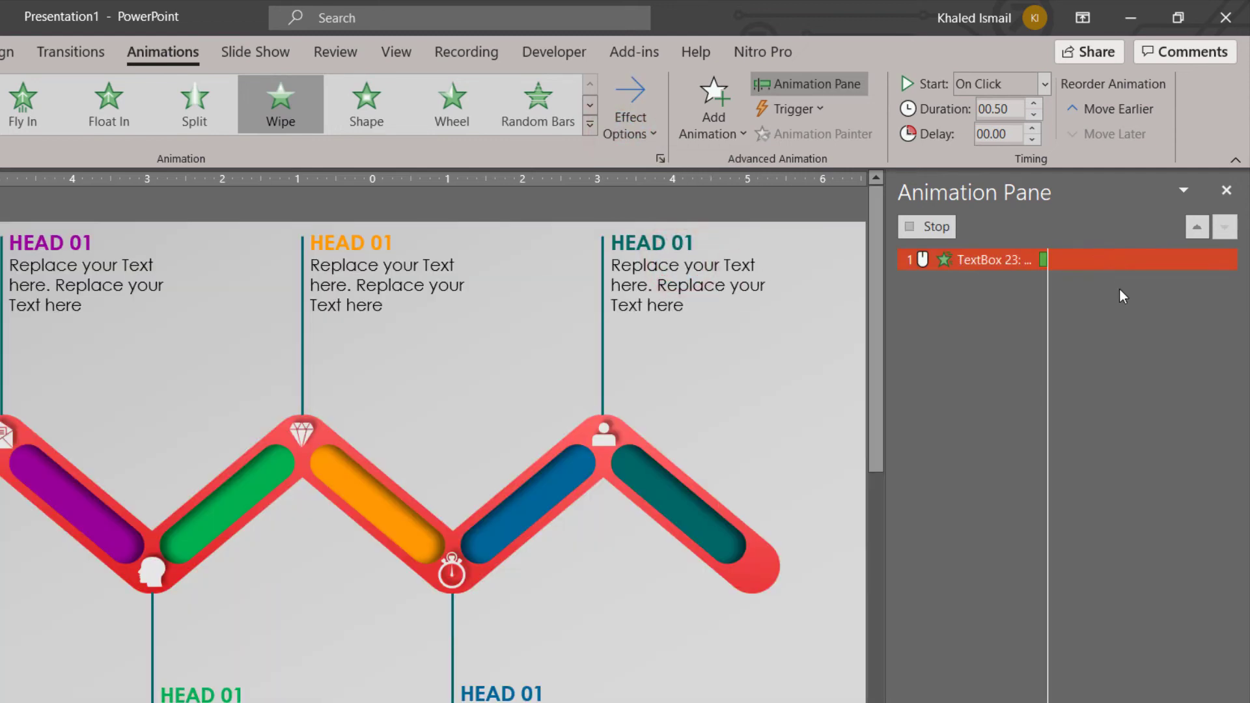
click(979, 81)
click(986, 154)
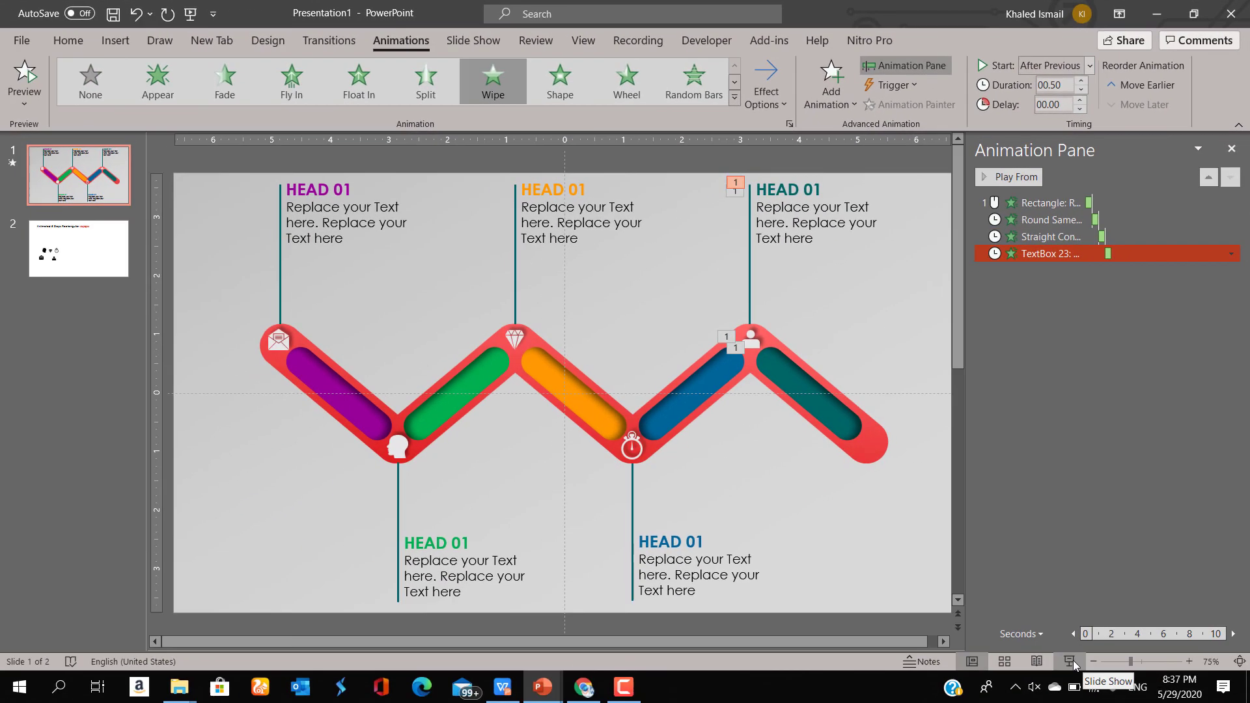
- Play the slide show to preview the dark teal section's animations, and return to editing
click(1069, 660)
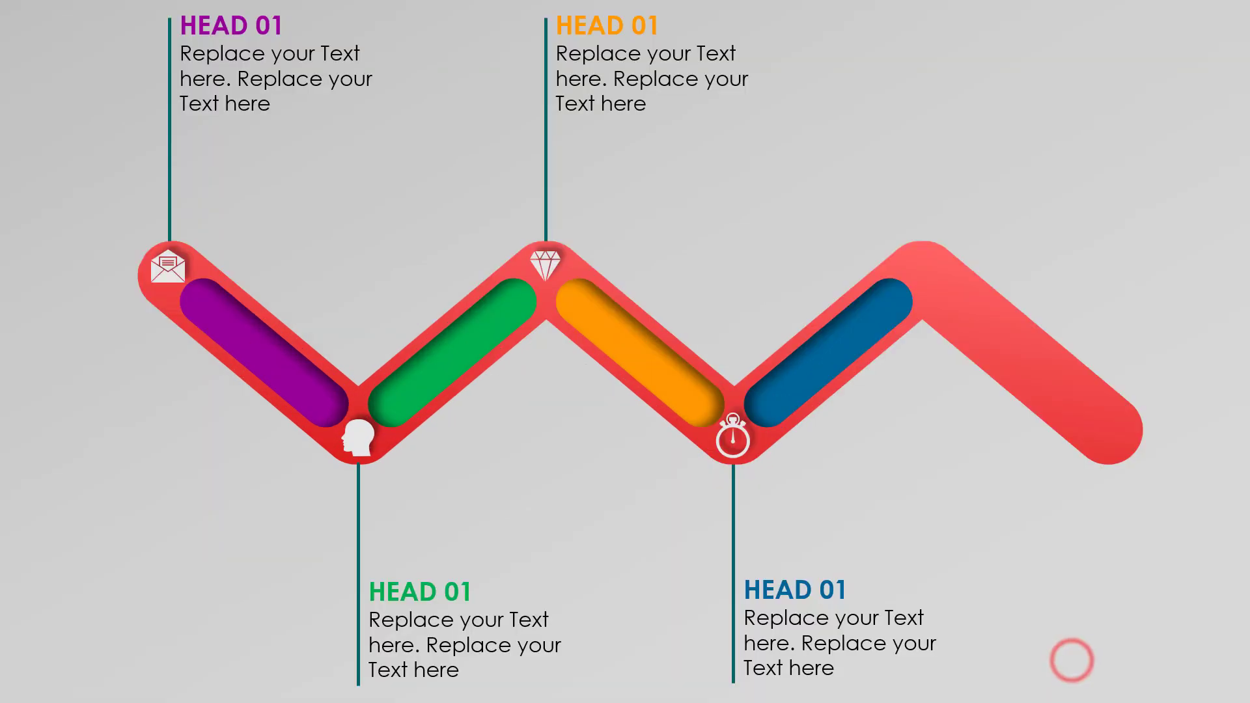
click(1002, 597)
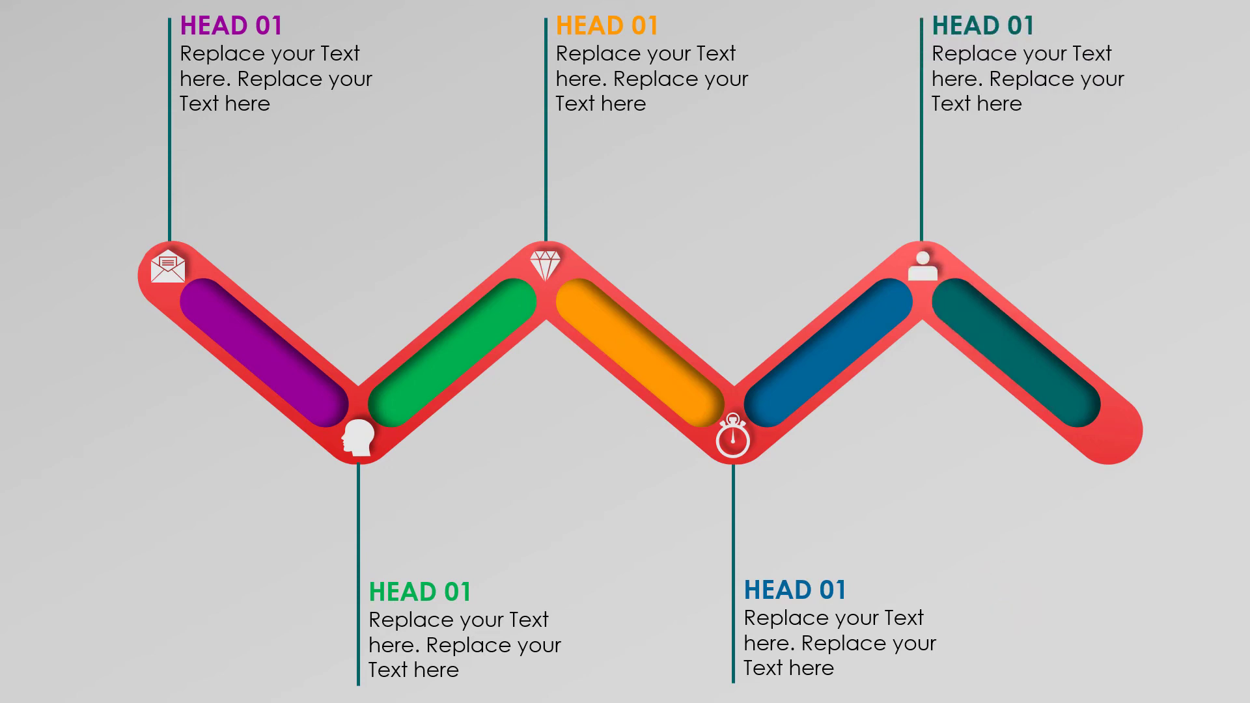
key(Escape)
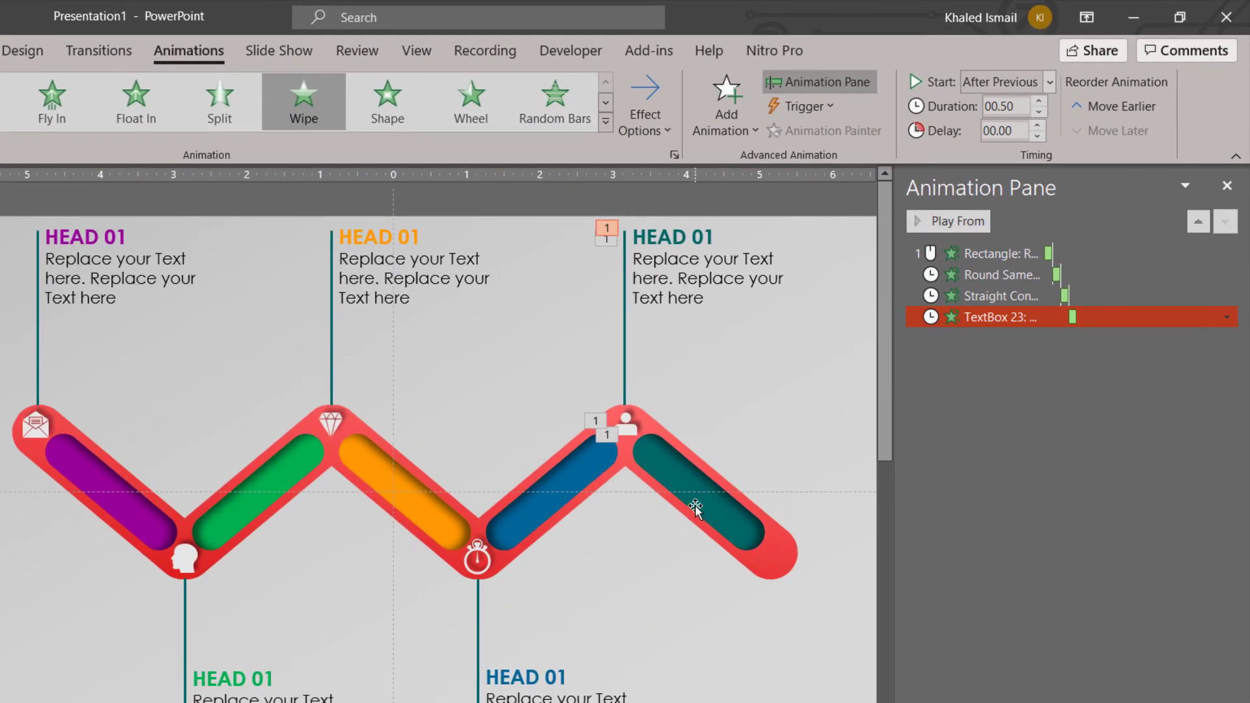
- Copy the dark teal bar's animation to the blue bar with the Animation Painter
click(695, 508)
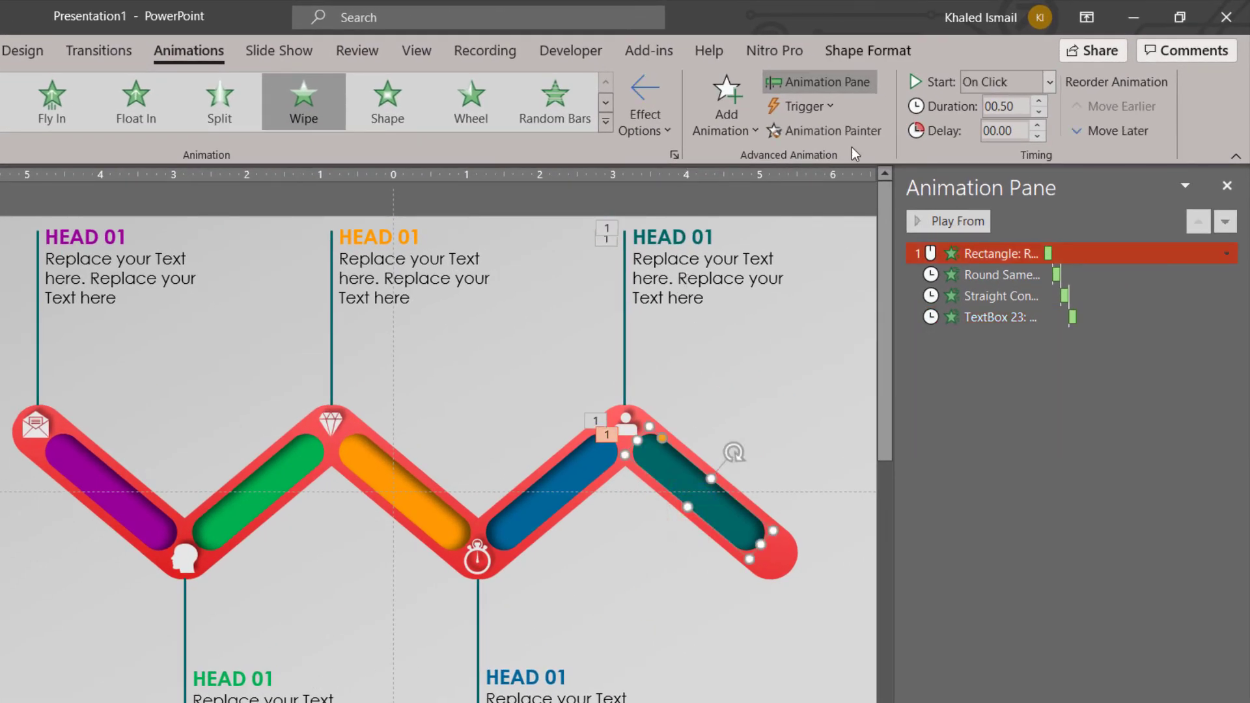
click(846, 129)
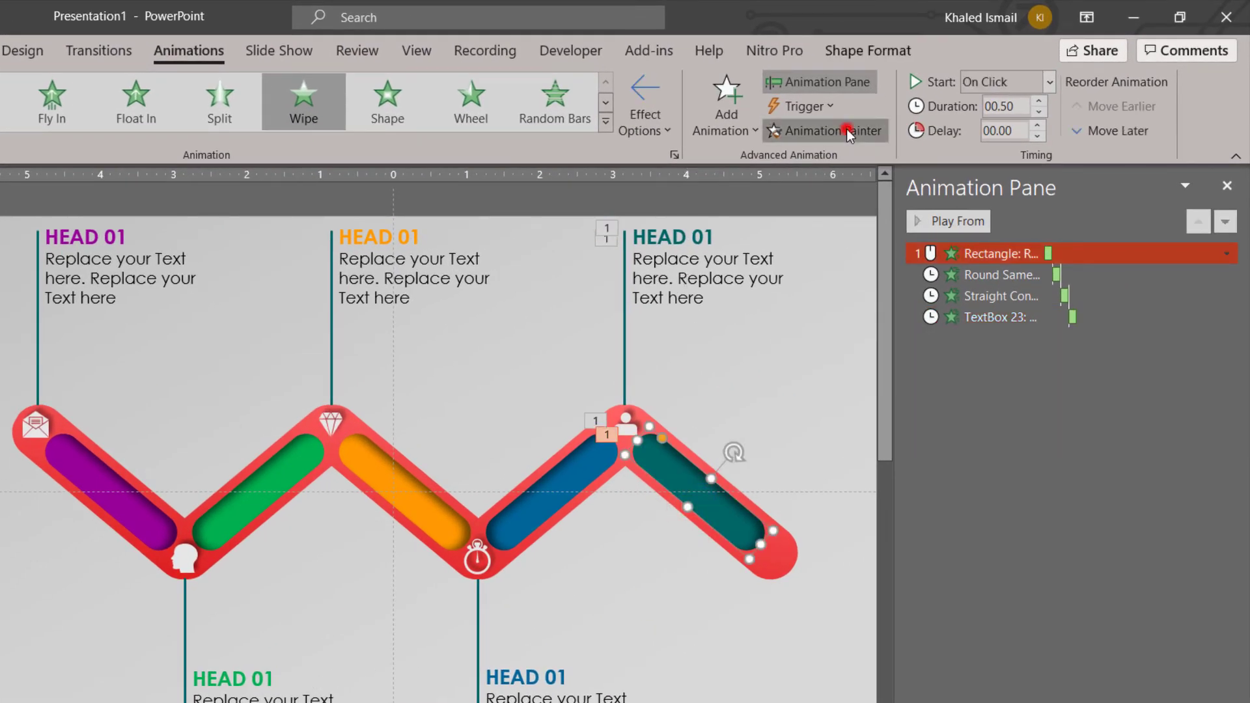
click(591, 478)
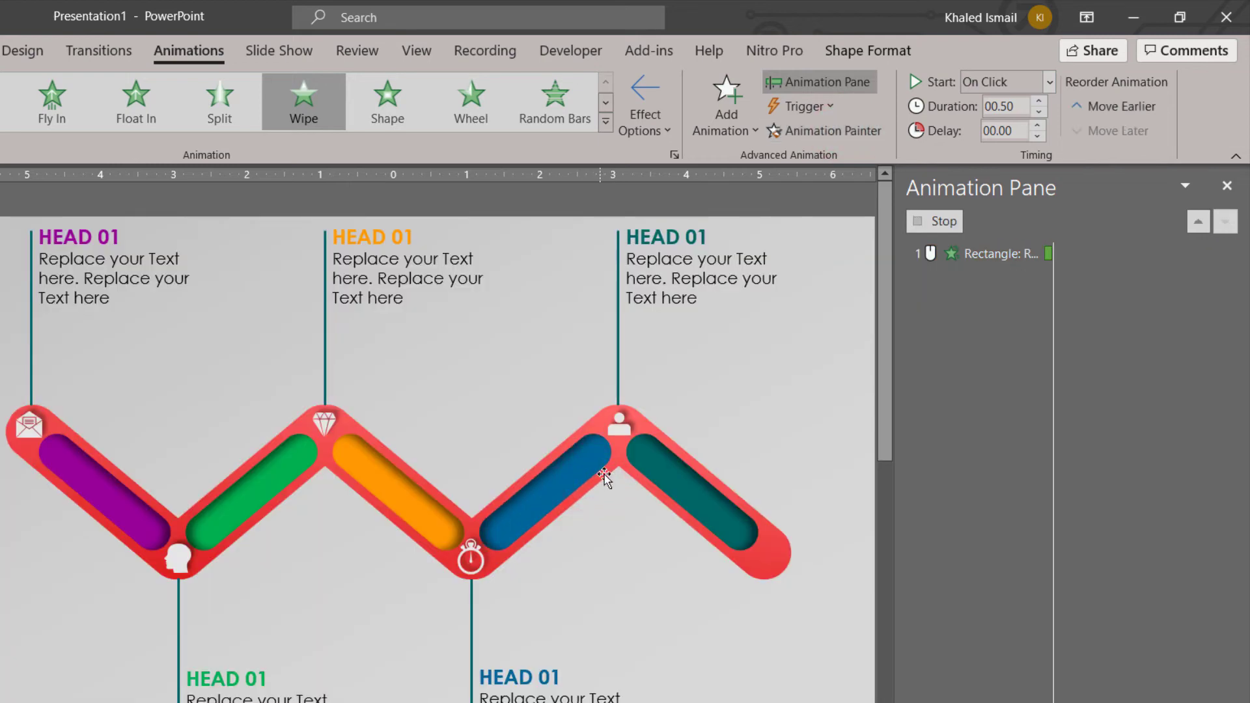
- Apply a Wipe animation with direction From Top to the stopwatch icon
click(477, 561)
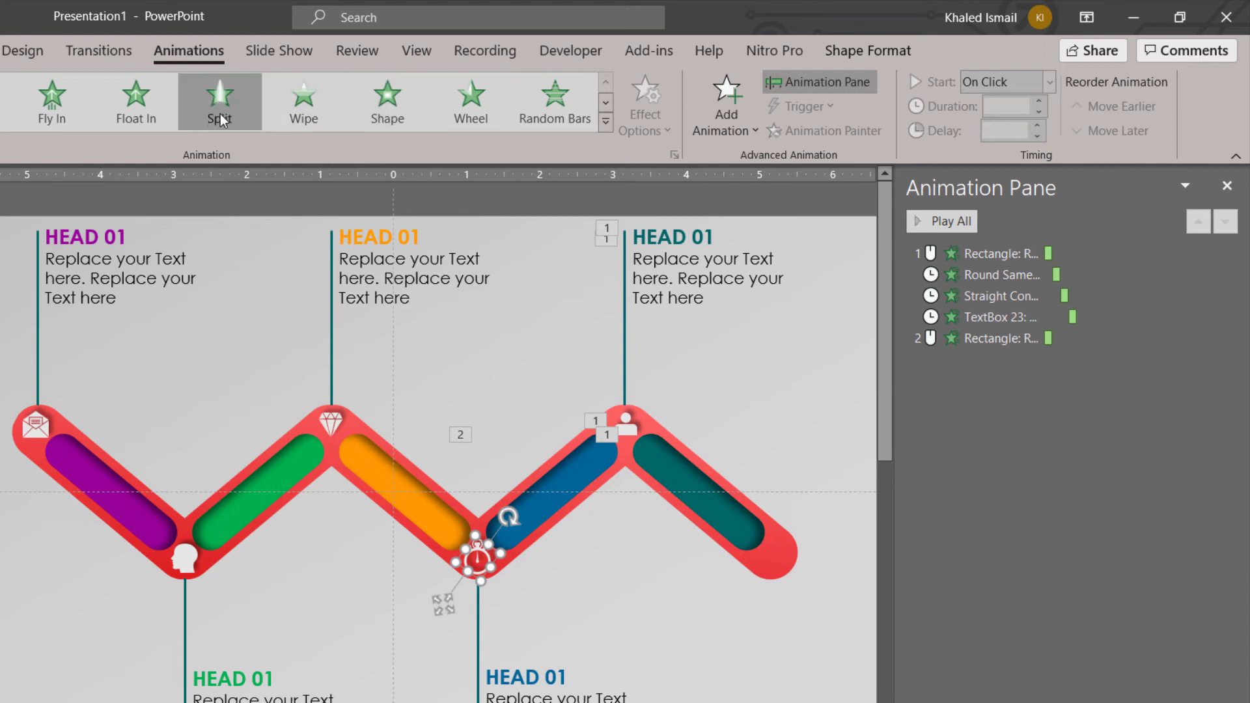
click(288, 116)
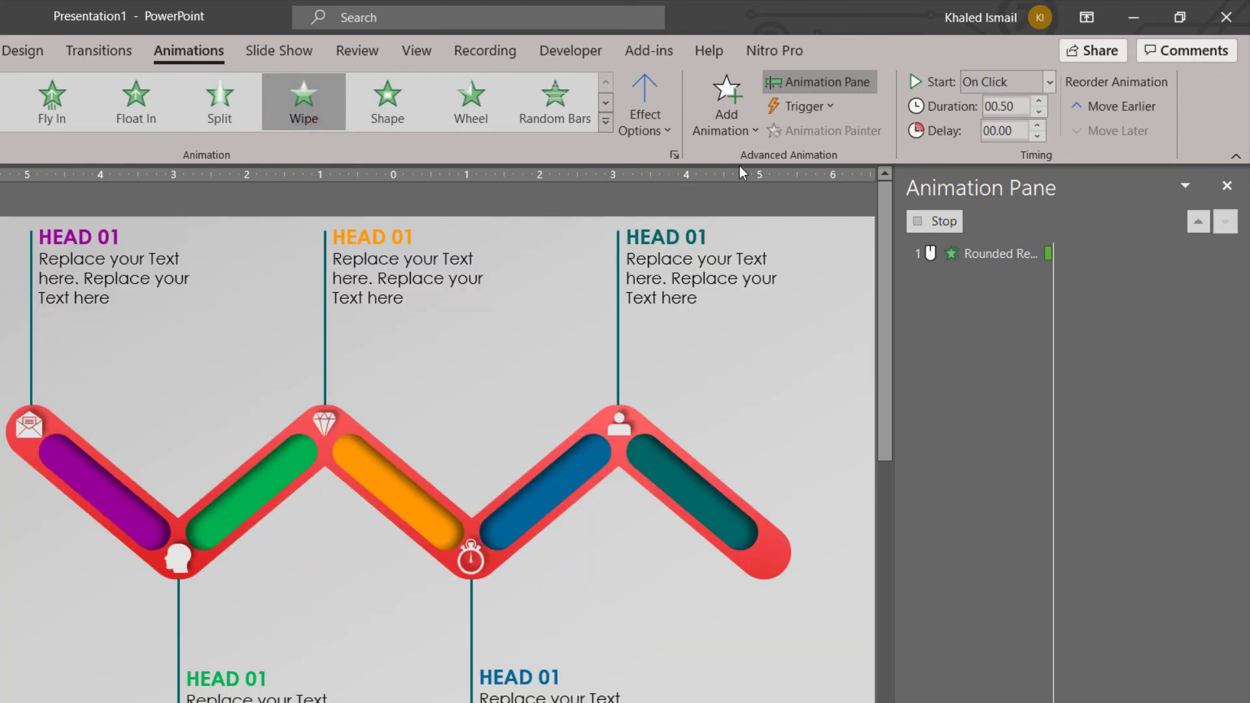
click(633, 125)
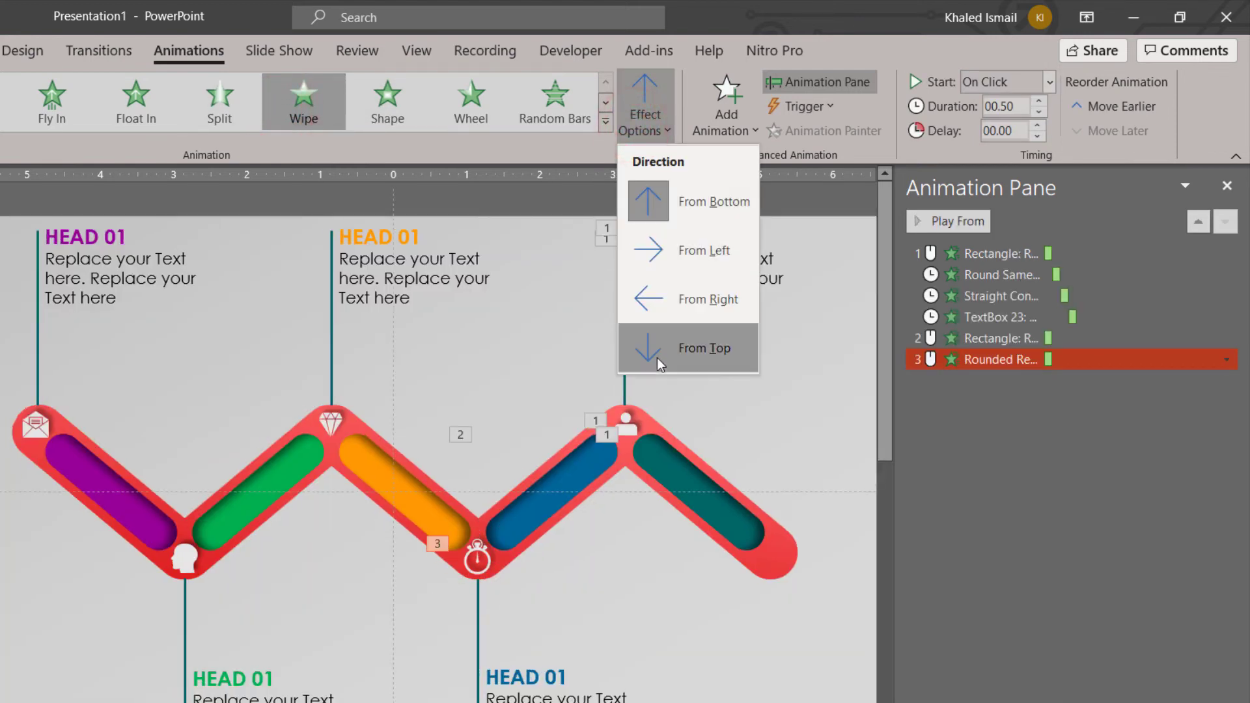
click(658, 357)
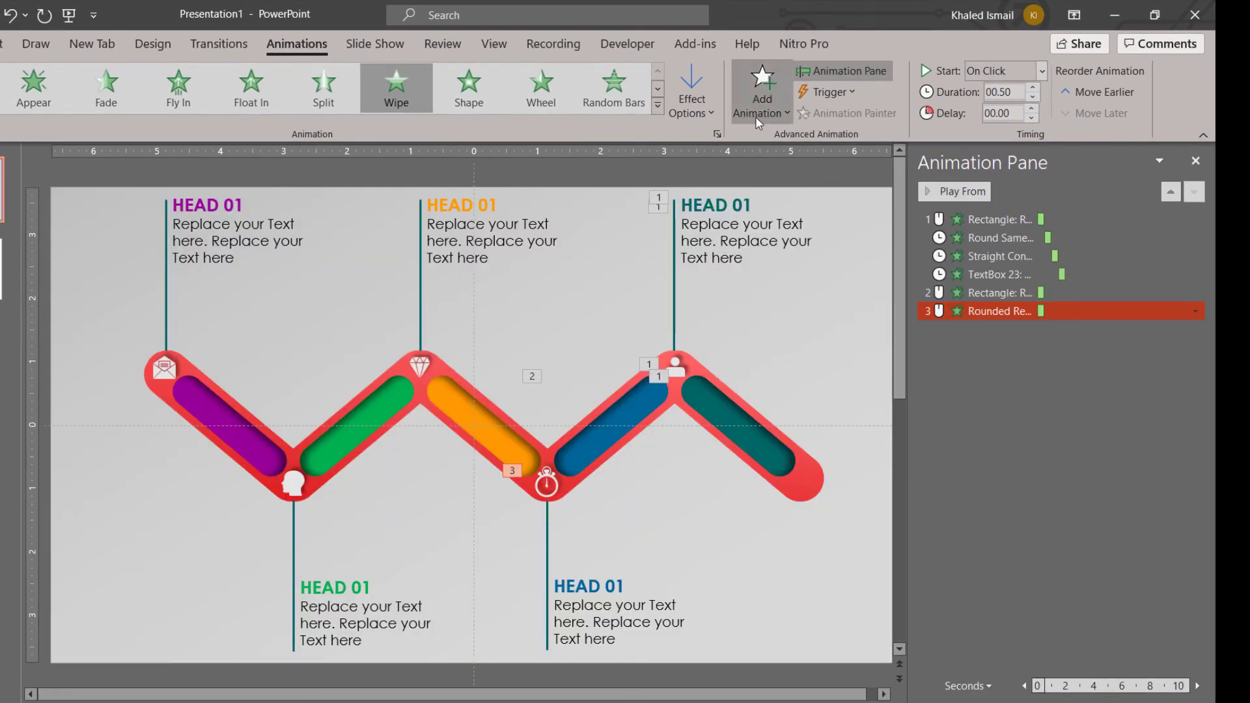
- Apply a Wipe animation with direction From Top to the connector line below the stopwatch icon
click(545, 546)
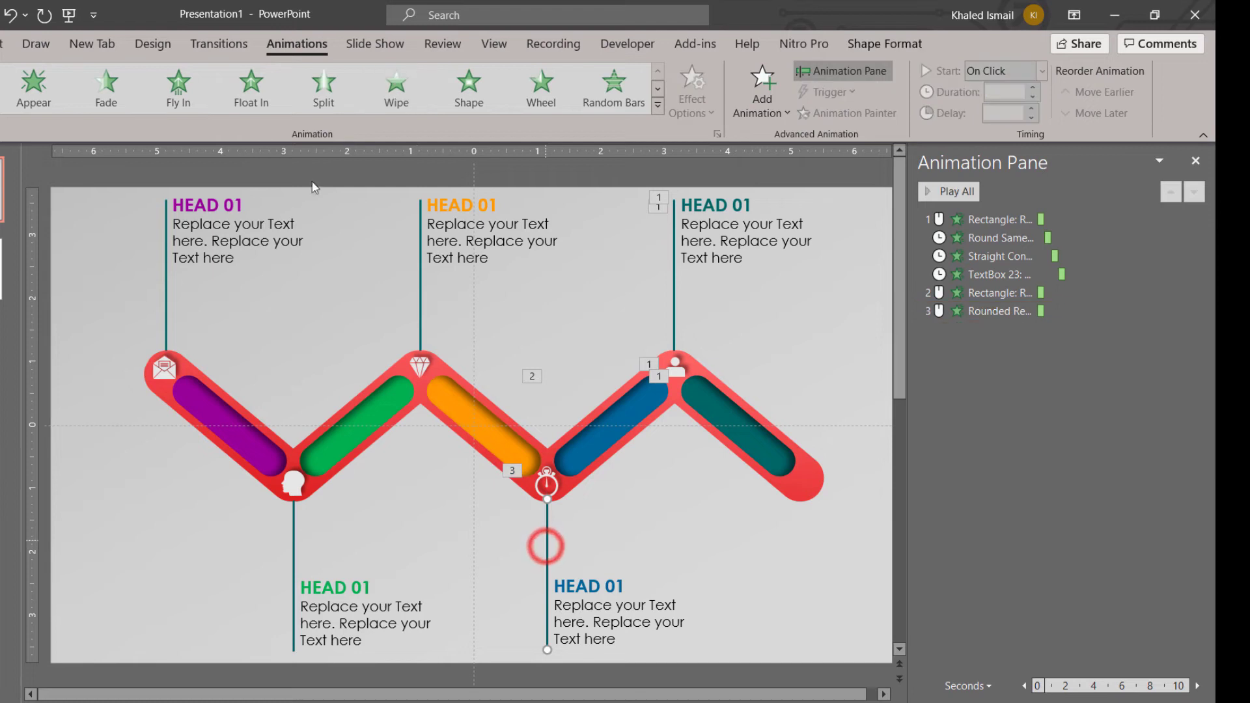
click(400, 92)
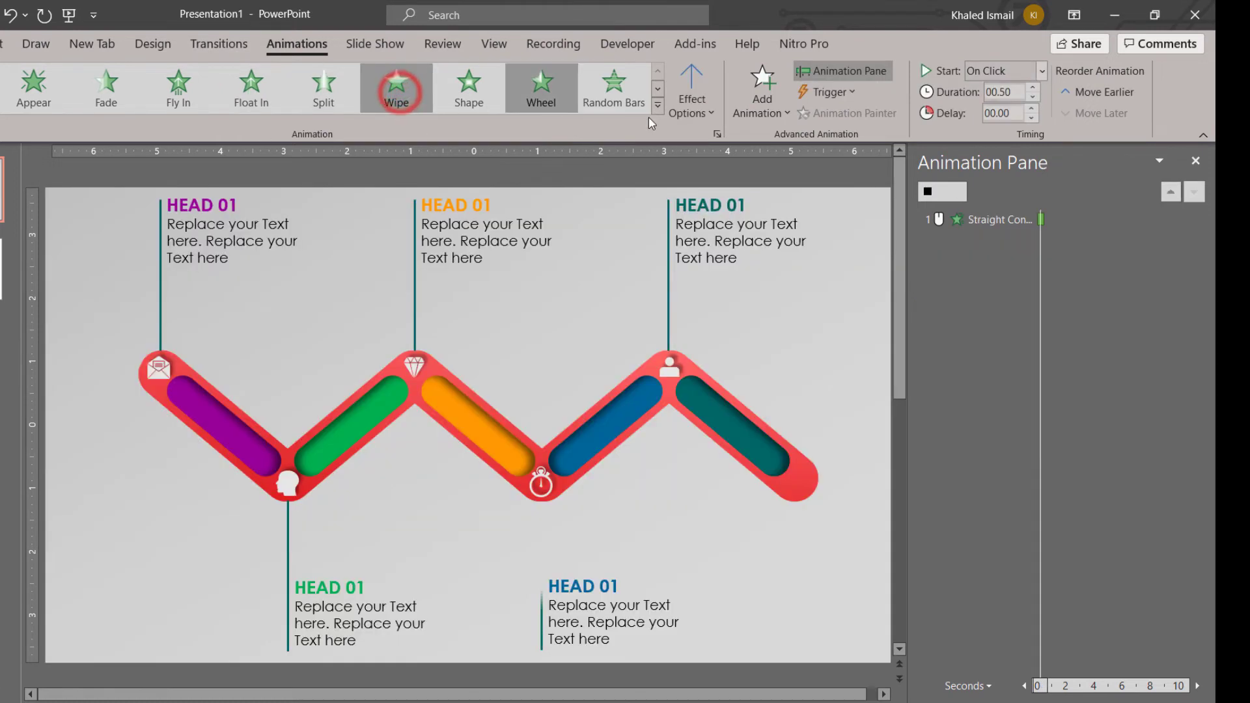
click(707, 108)
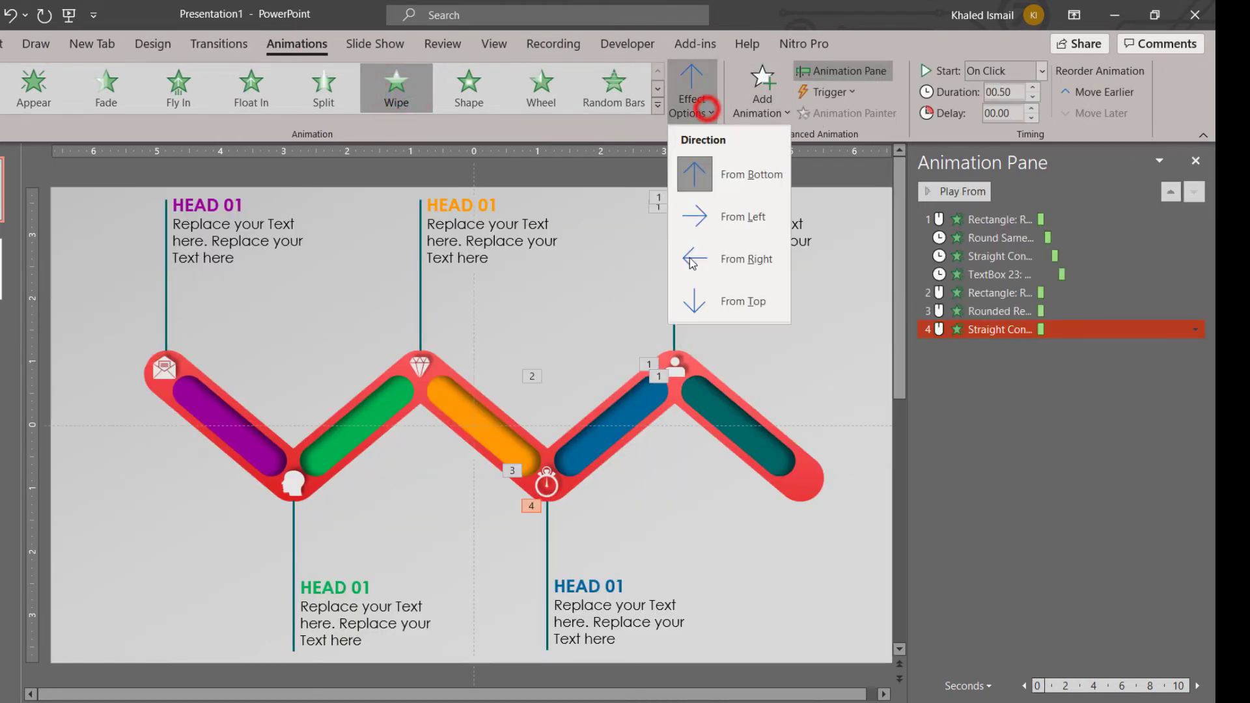
click(694, 309)
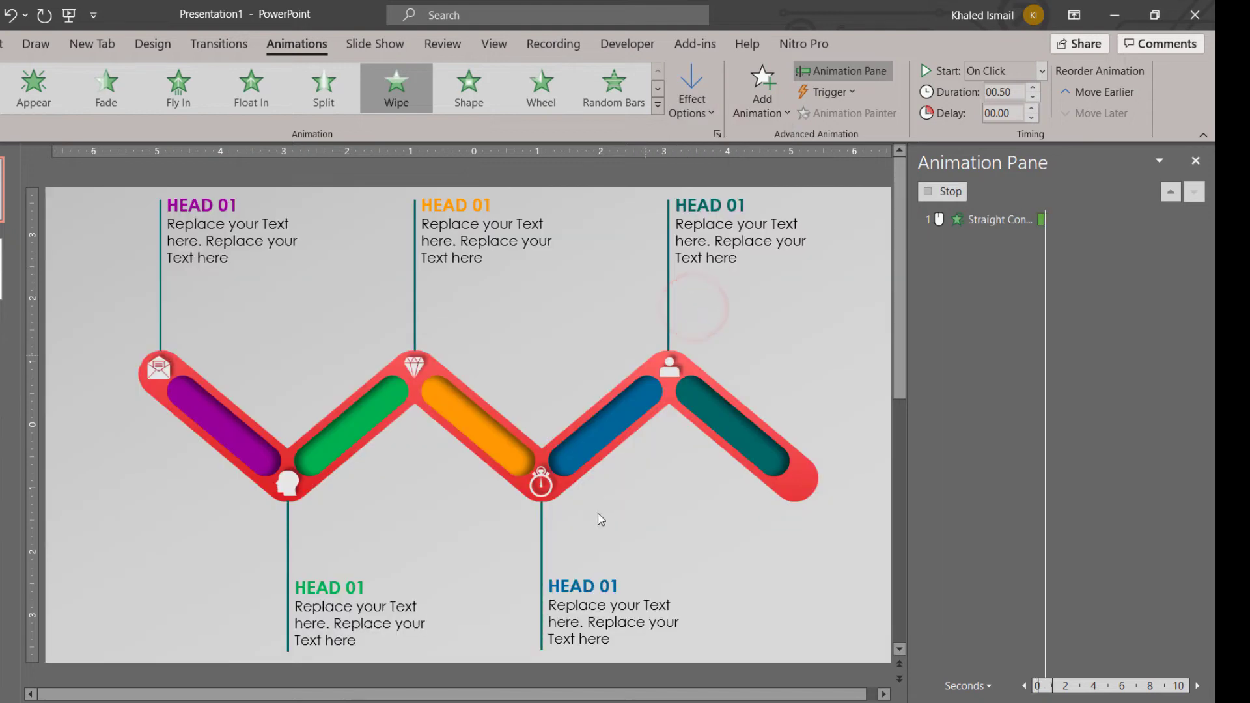
- Apply a Wipe animation with direction From Left to the text box with the blue HEAD 01 heading
click(594, 586)
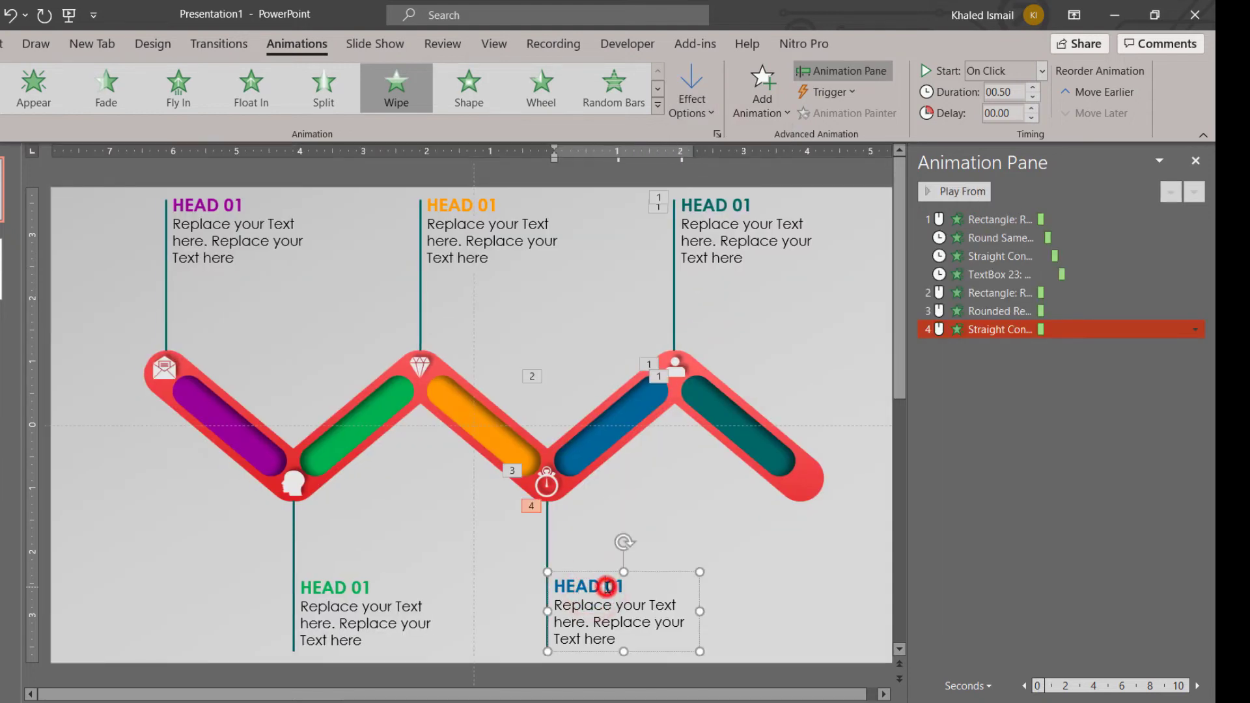
click(603, 571)
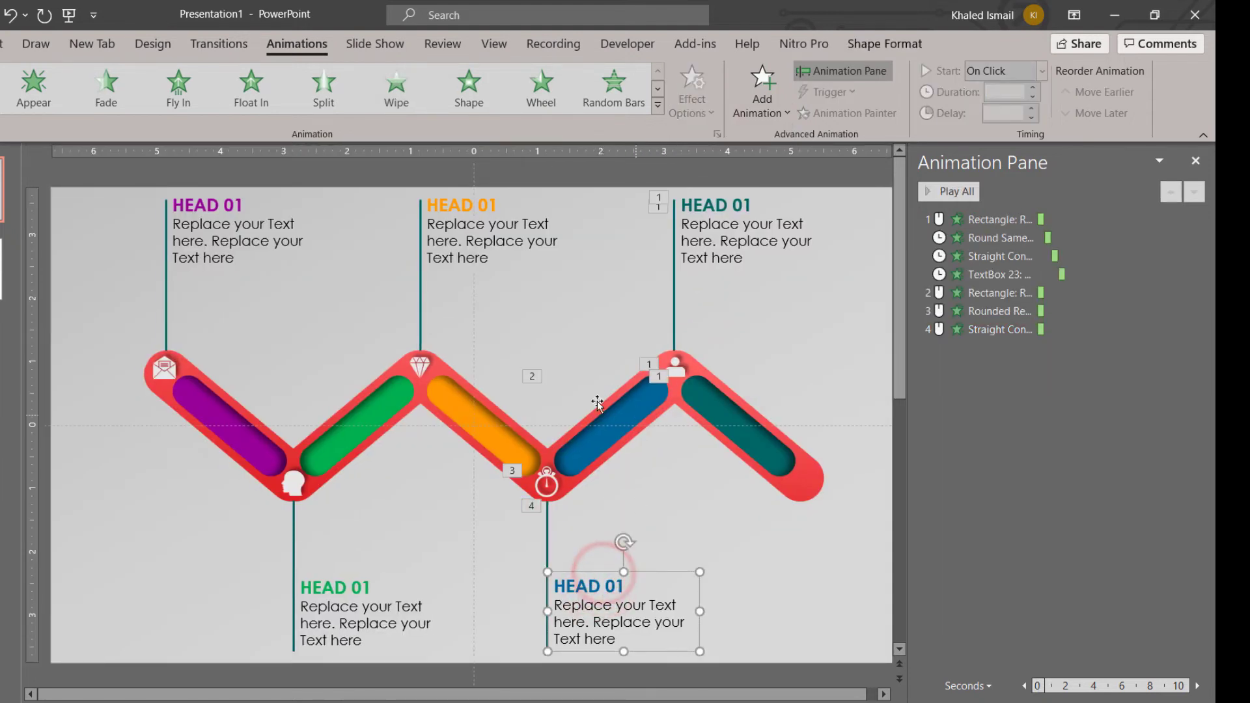
click(395, 87)
click(682, 111)
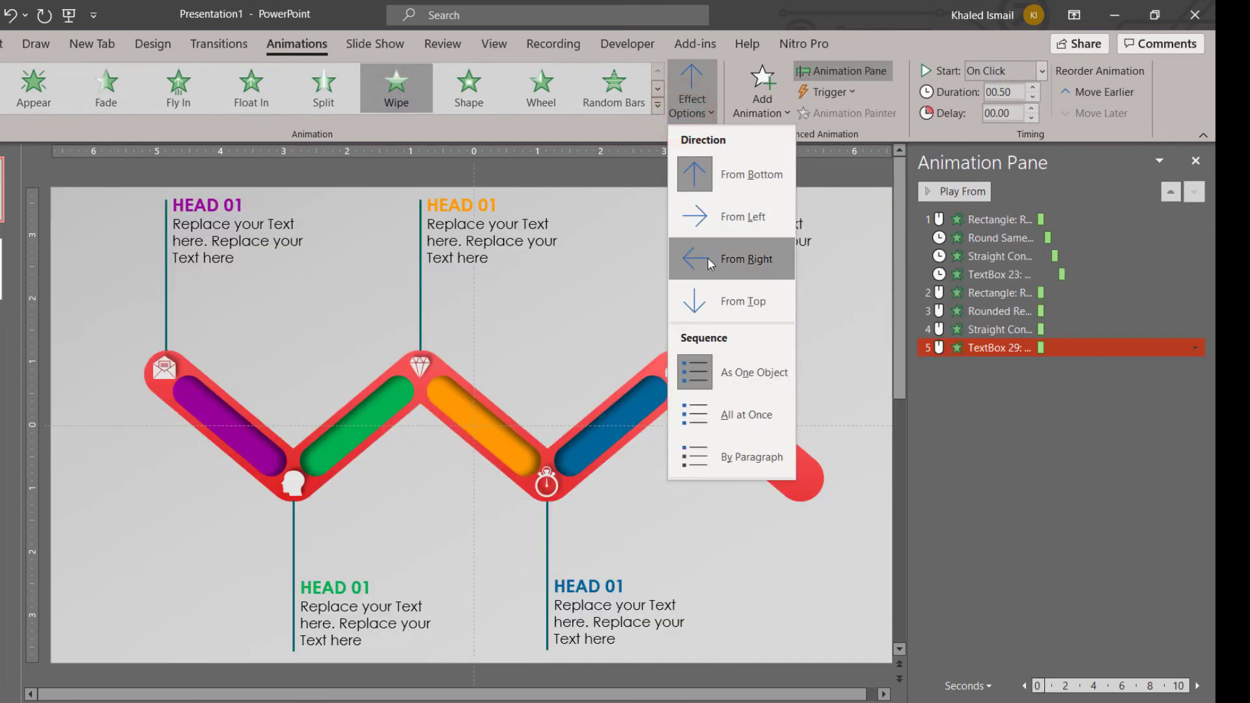
click(711, 217)
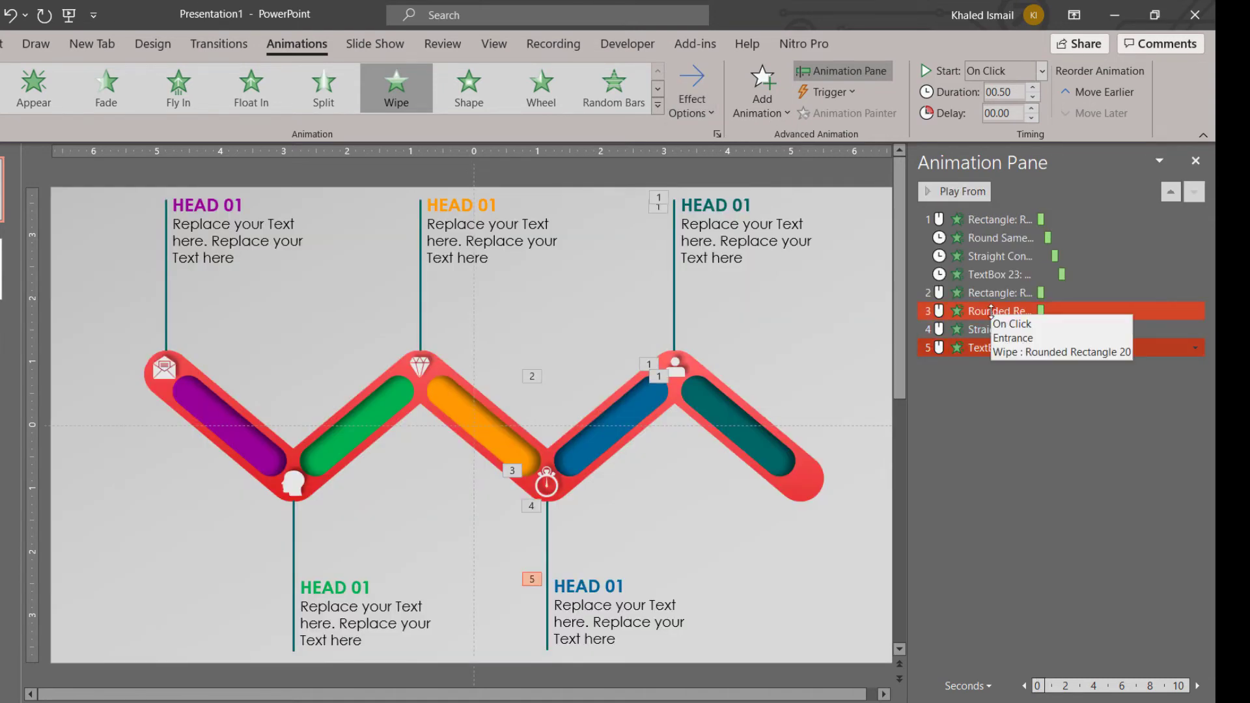
- Set the animations of the stopwatch icon, its connector line and the blue-headed text box to start After Previous
click(991, 311)
shift+click(1015, 330)
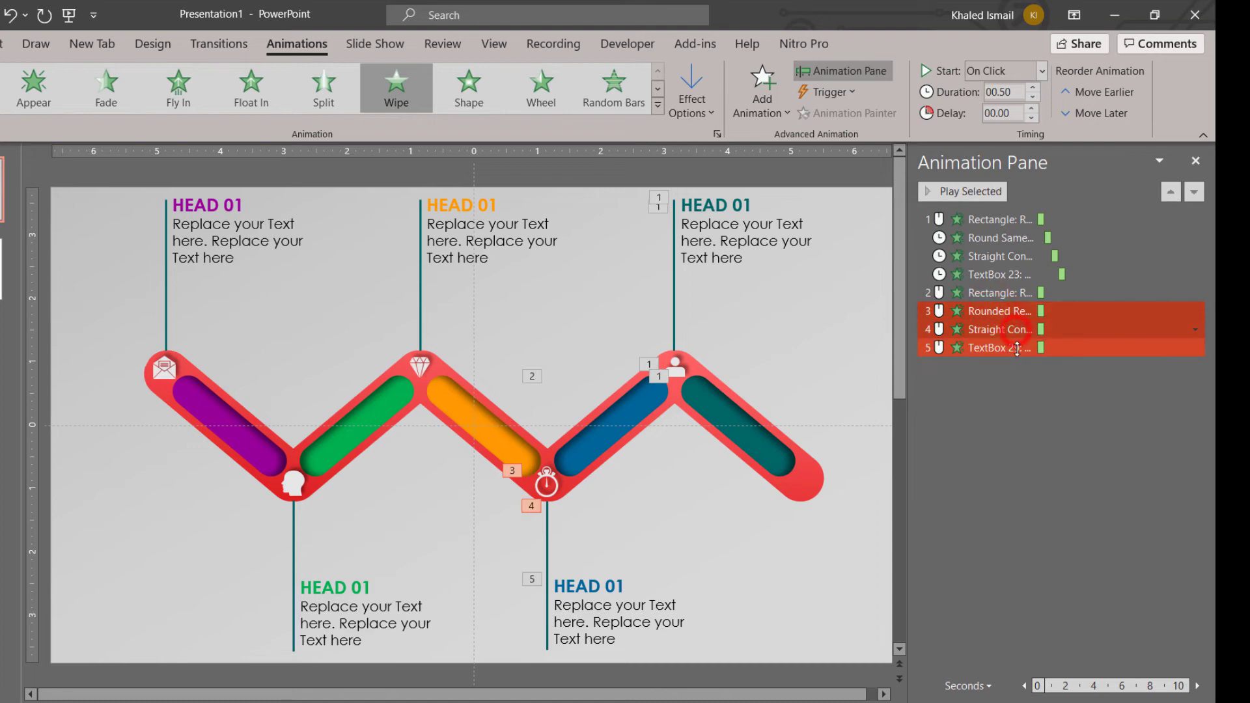
shift+click(1015, 347)
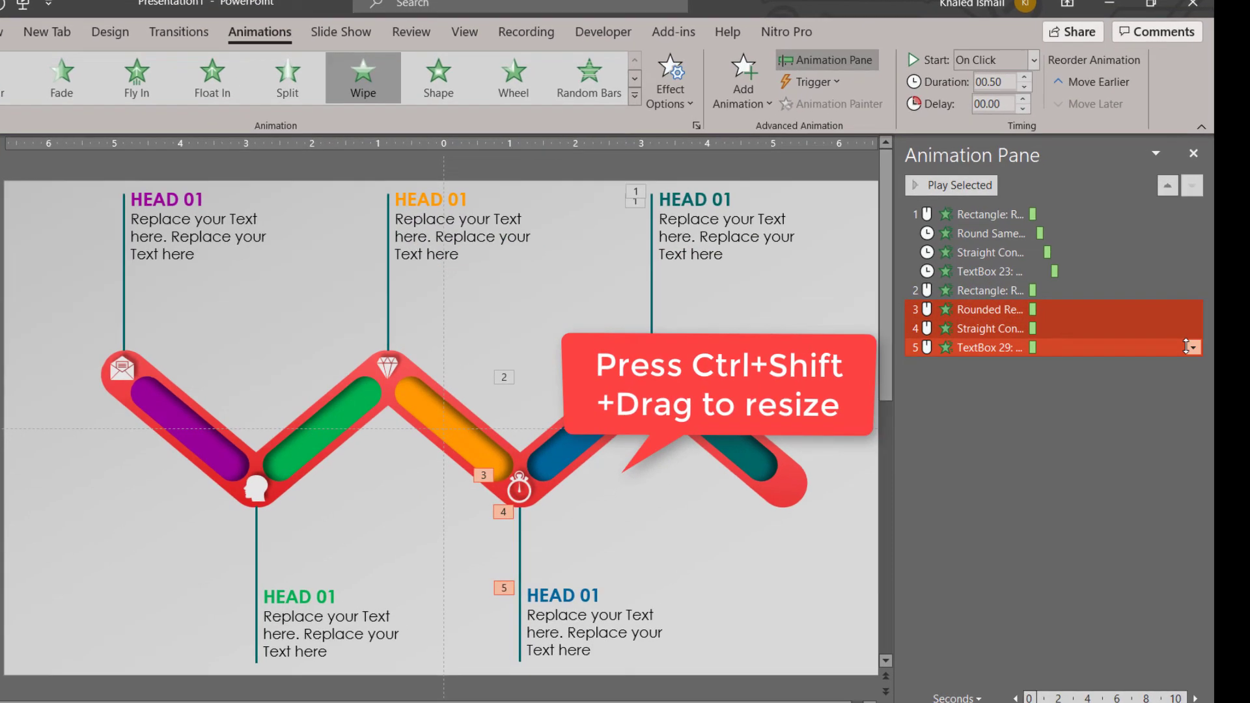
click(1195, 347)
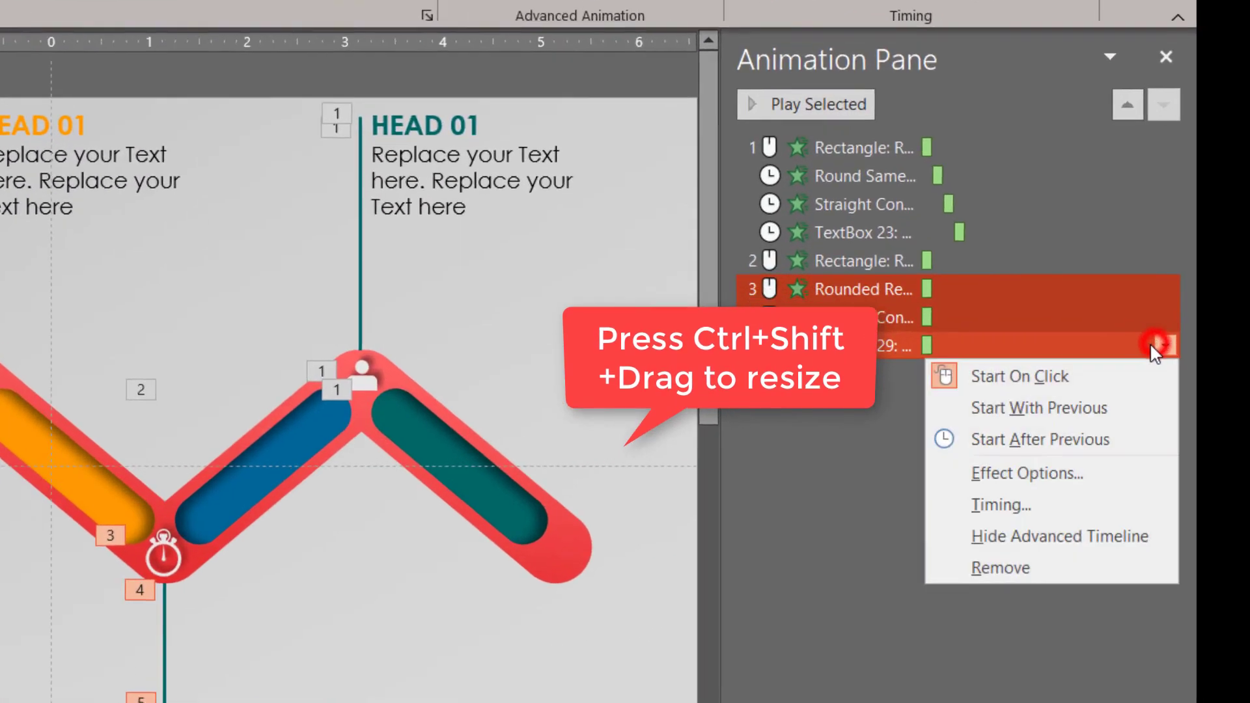
click(1082, 448)
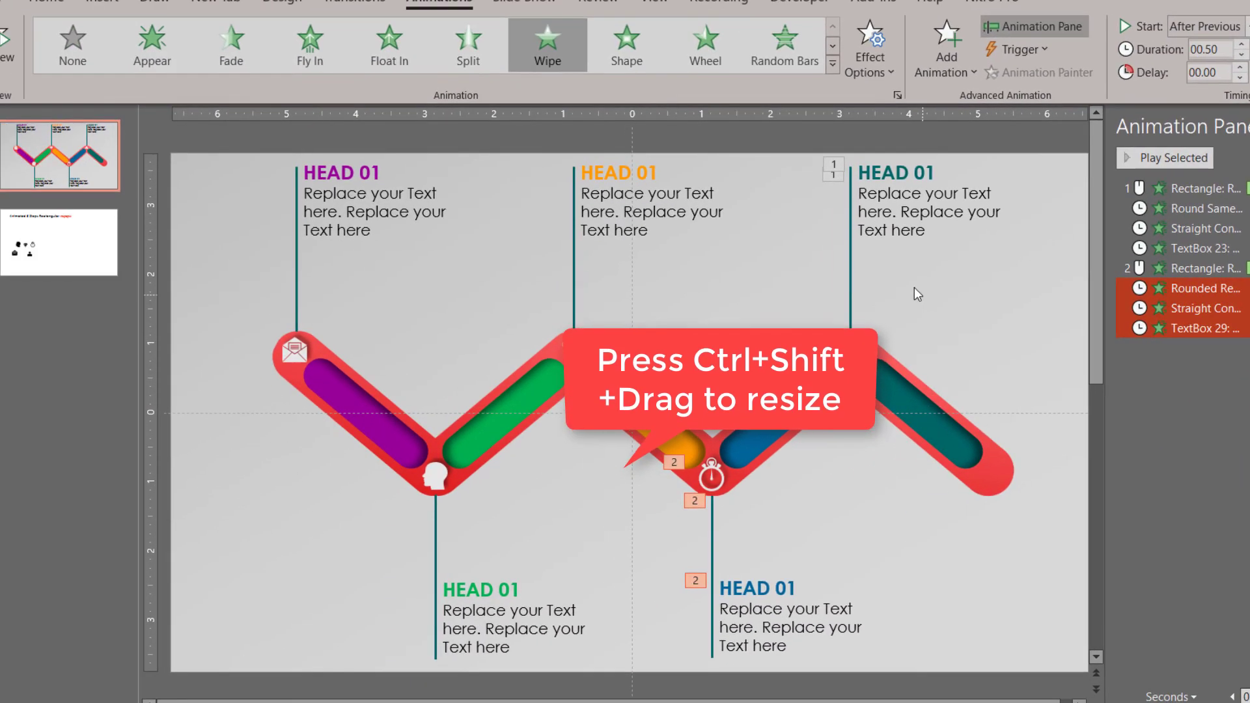
- Copy the dark teal bar's animation to the orange bar with the Animation Painter
click(906, 408)
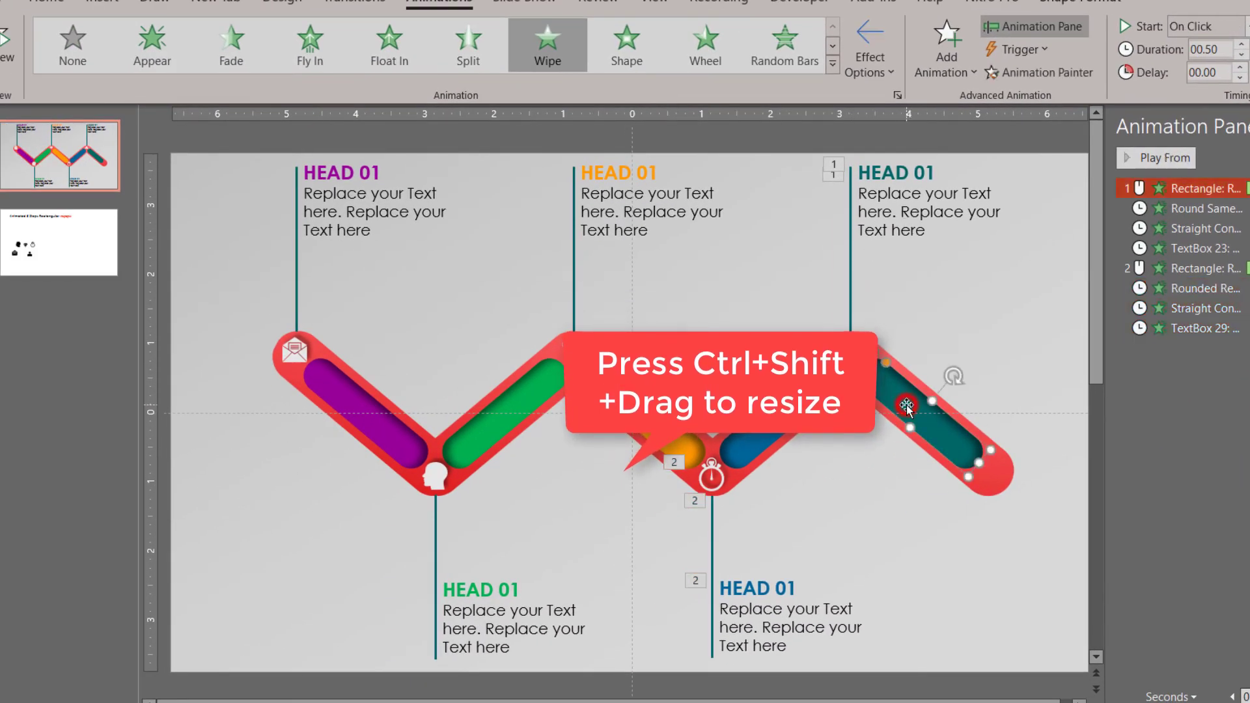
click(1081, 74)
click(680, 449)
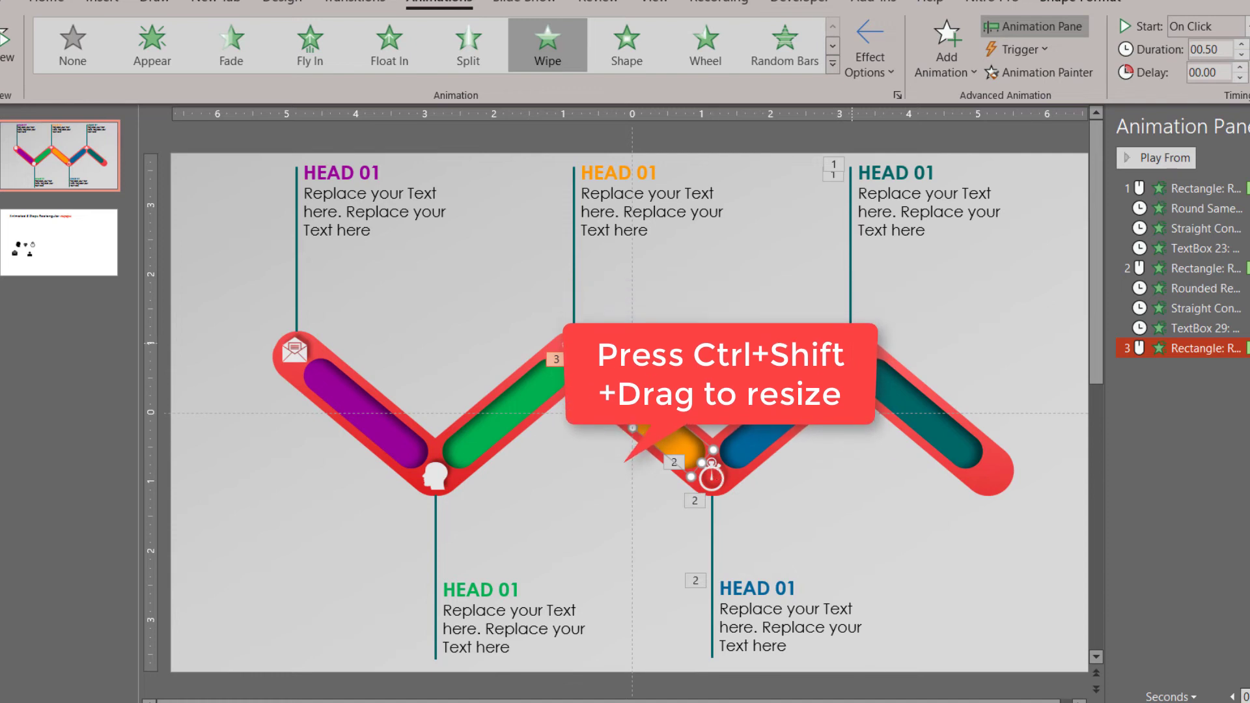
- Copy the person icon's animation to the diamond icon with the Animation Painter
click(851, 329)
click(1005, 73)
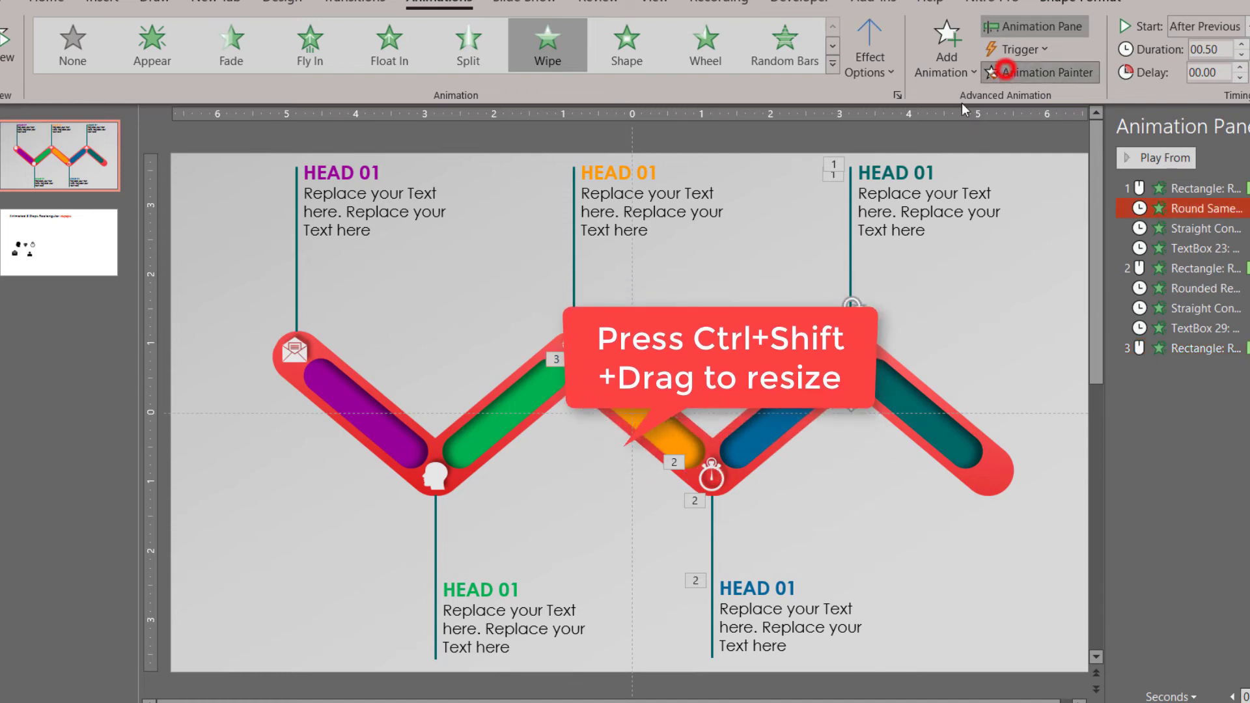
click(570, 345)
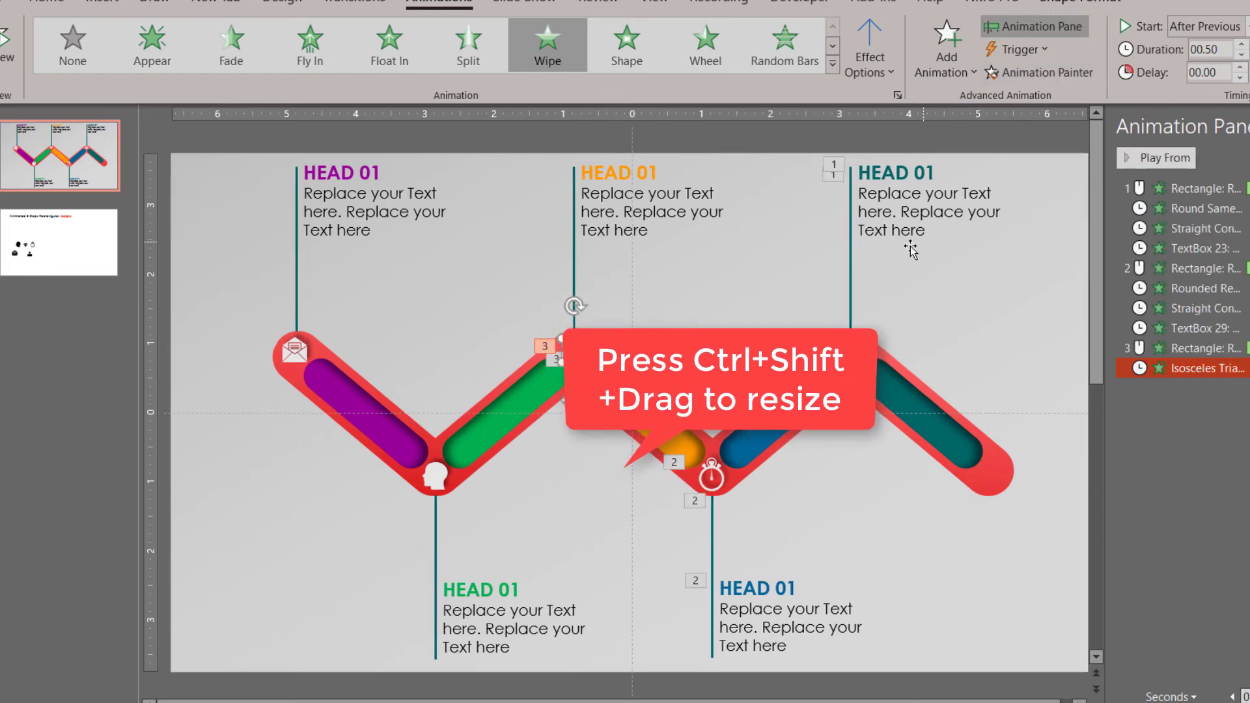
- Copy the animations of the dark teal section's connector line and text box to the orange section's line and text box with the Animation Painter
click(853, 251)
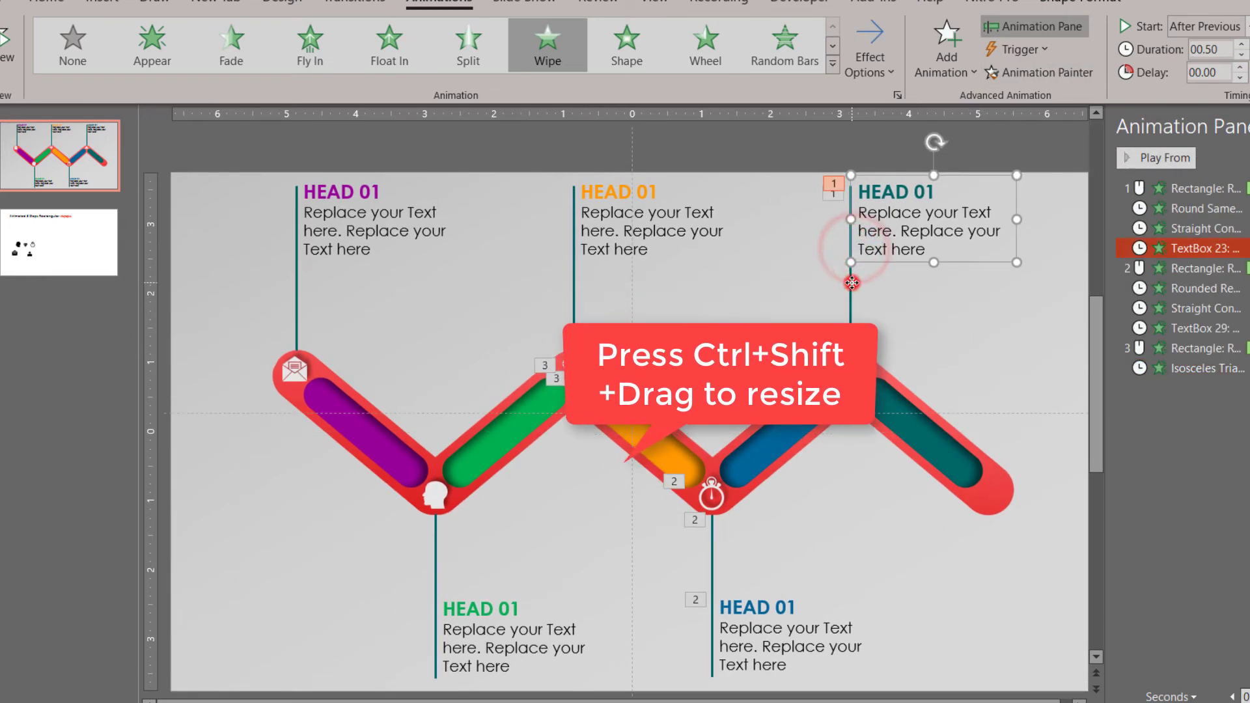
click(850, 280)
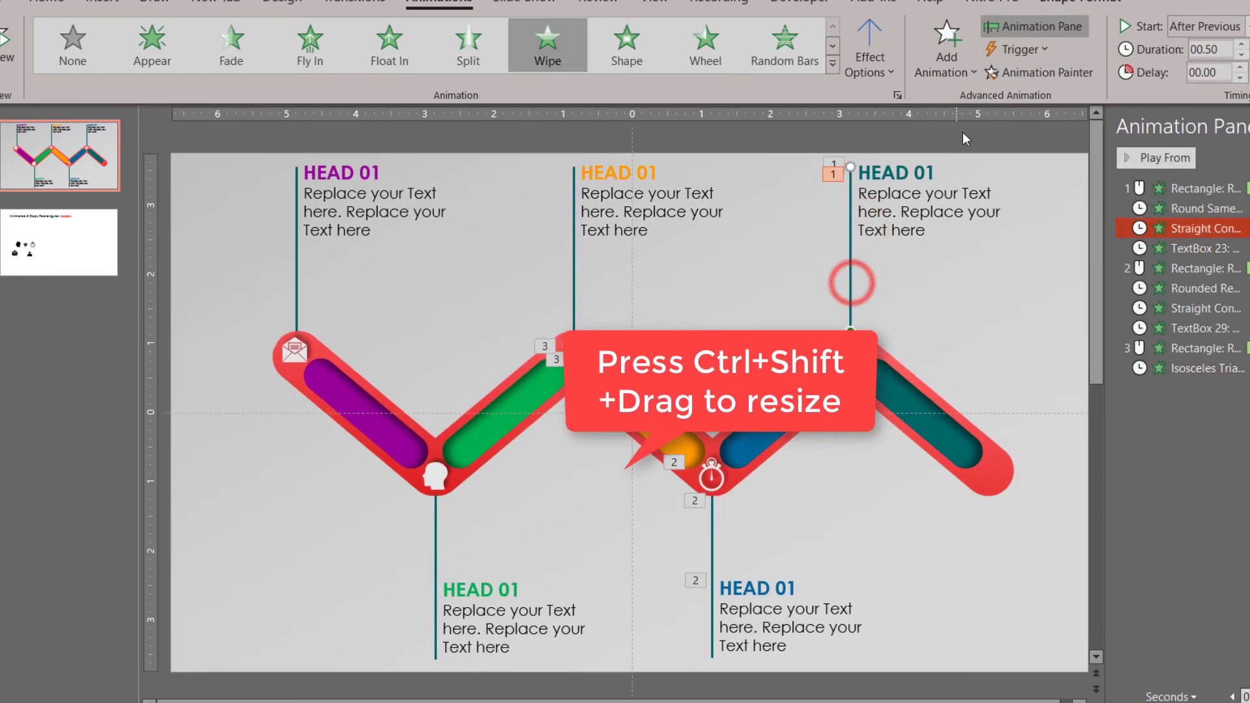
click(571, 268)
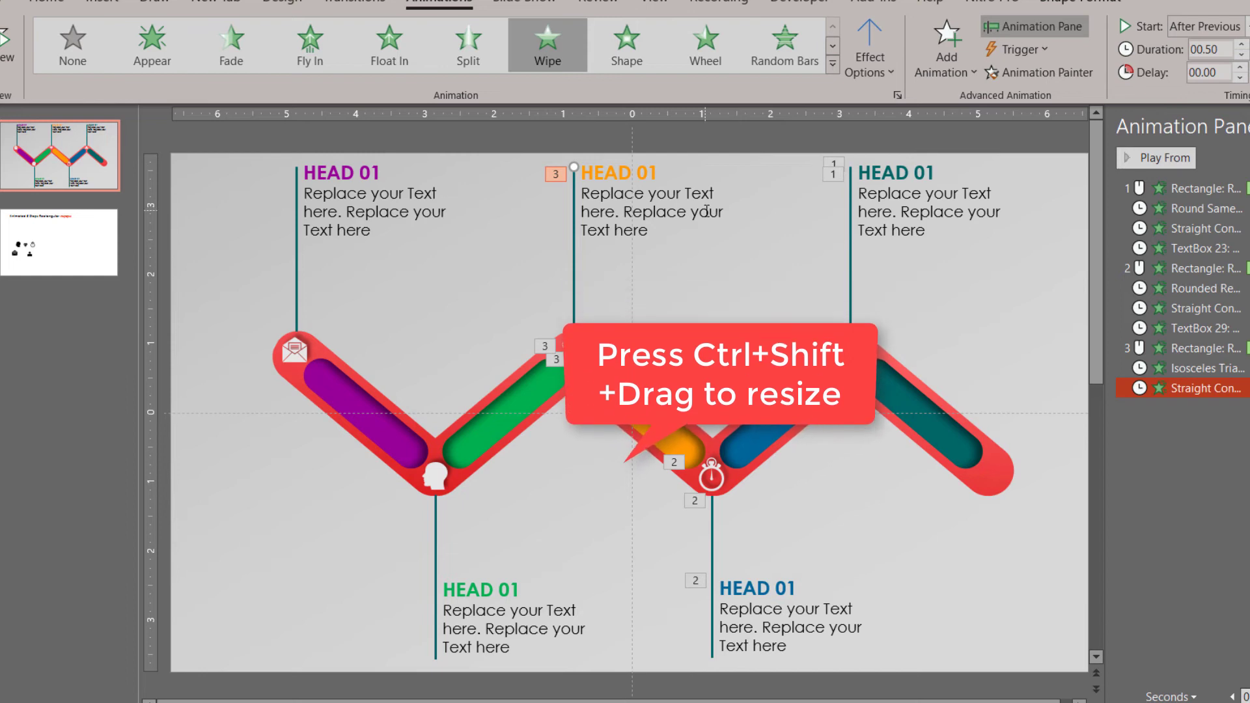
click(887, 219)
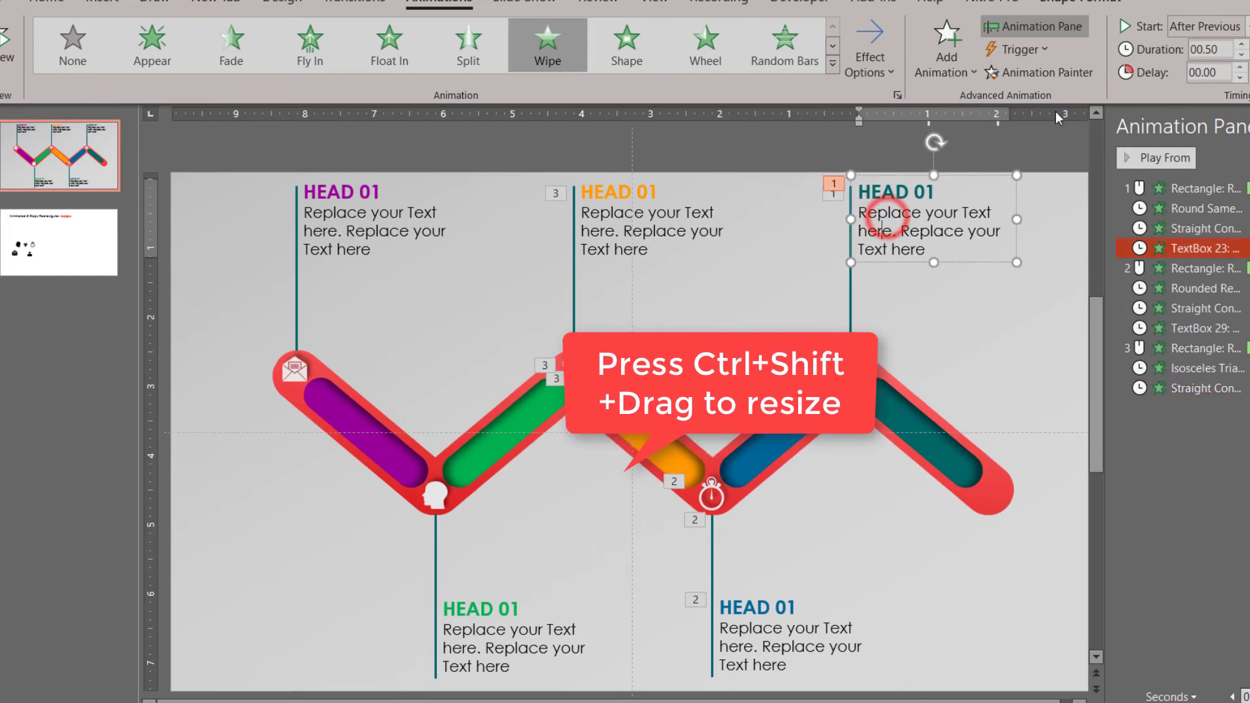
click(1059, 73)
click(673, 217)
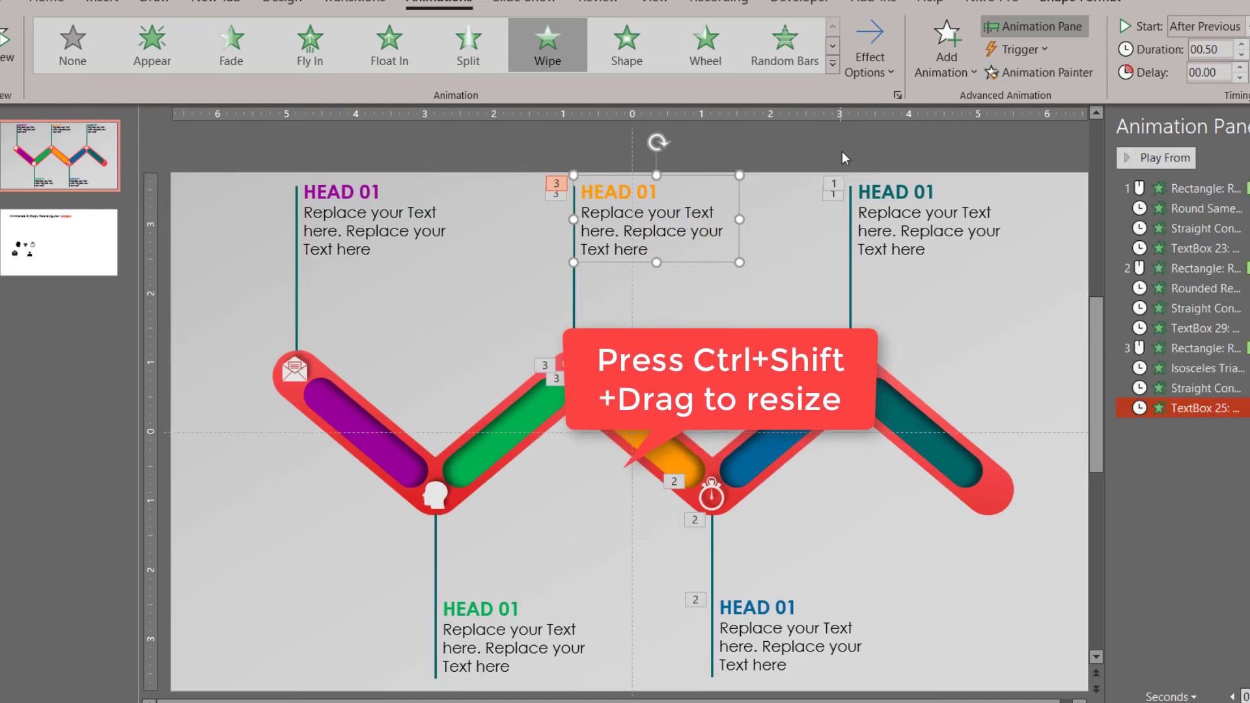
- Copy the blue bar's animation to the green bar and the stopwatch icon's animation to the head icon with the Animation Painter
click(777, 440)
scroll(778, 440, down, 1)
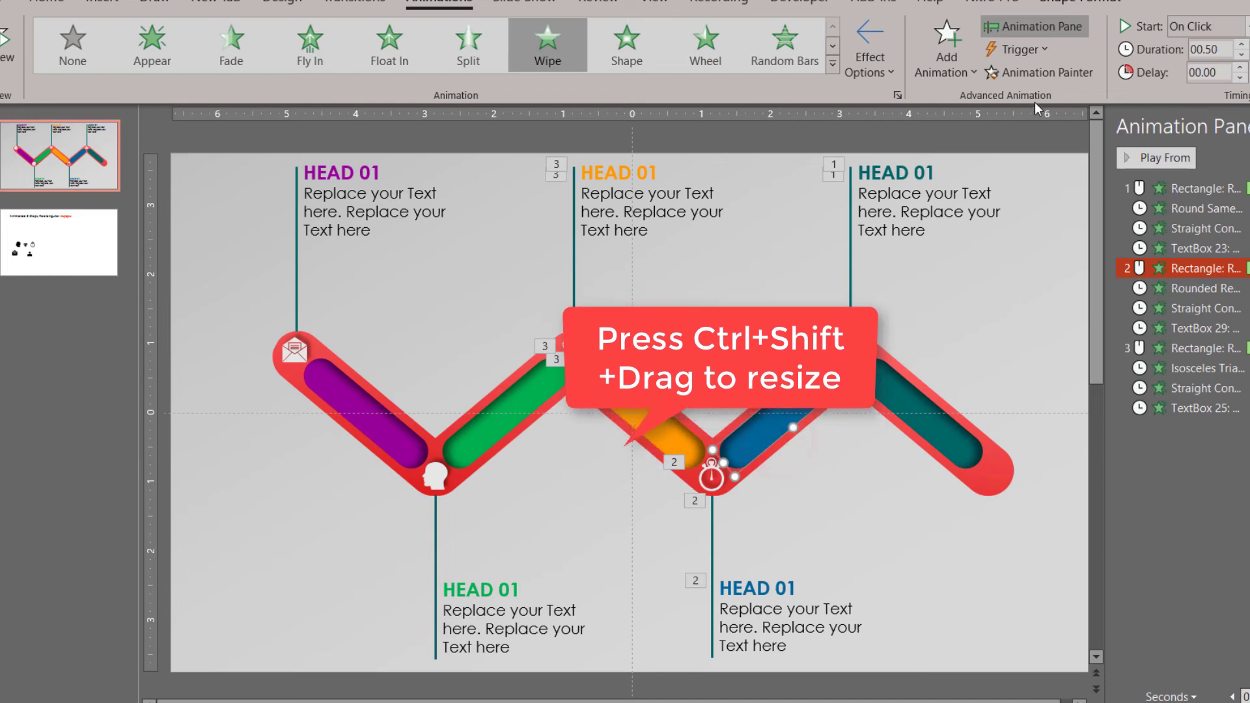
click(1035, 75)
click(502, 424)
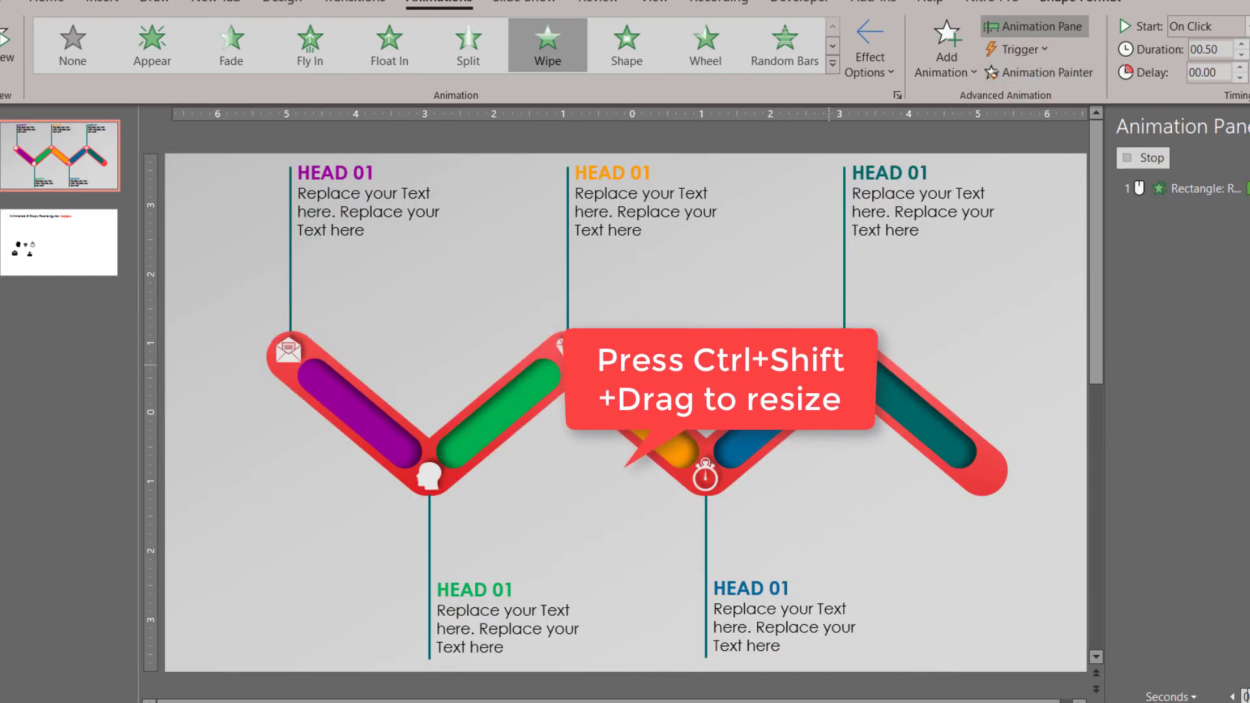
click(711, 480)
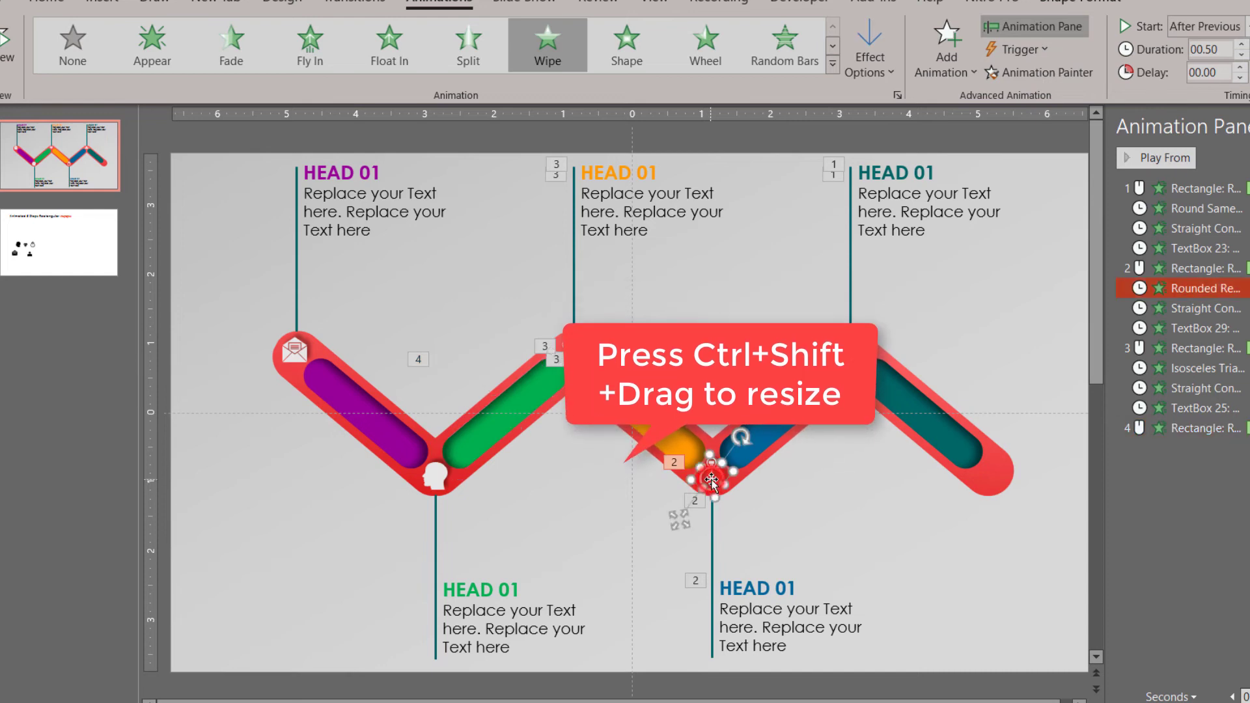
click(1026, 74)
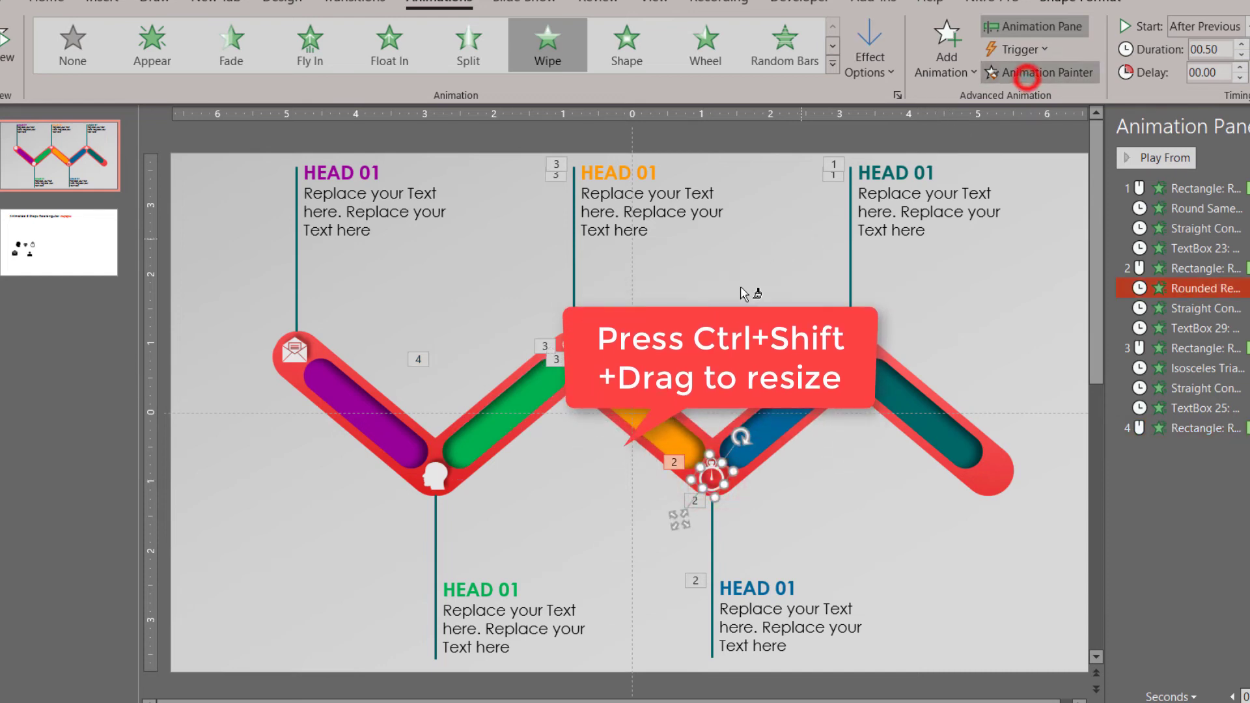
click(437, 482)
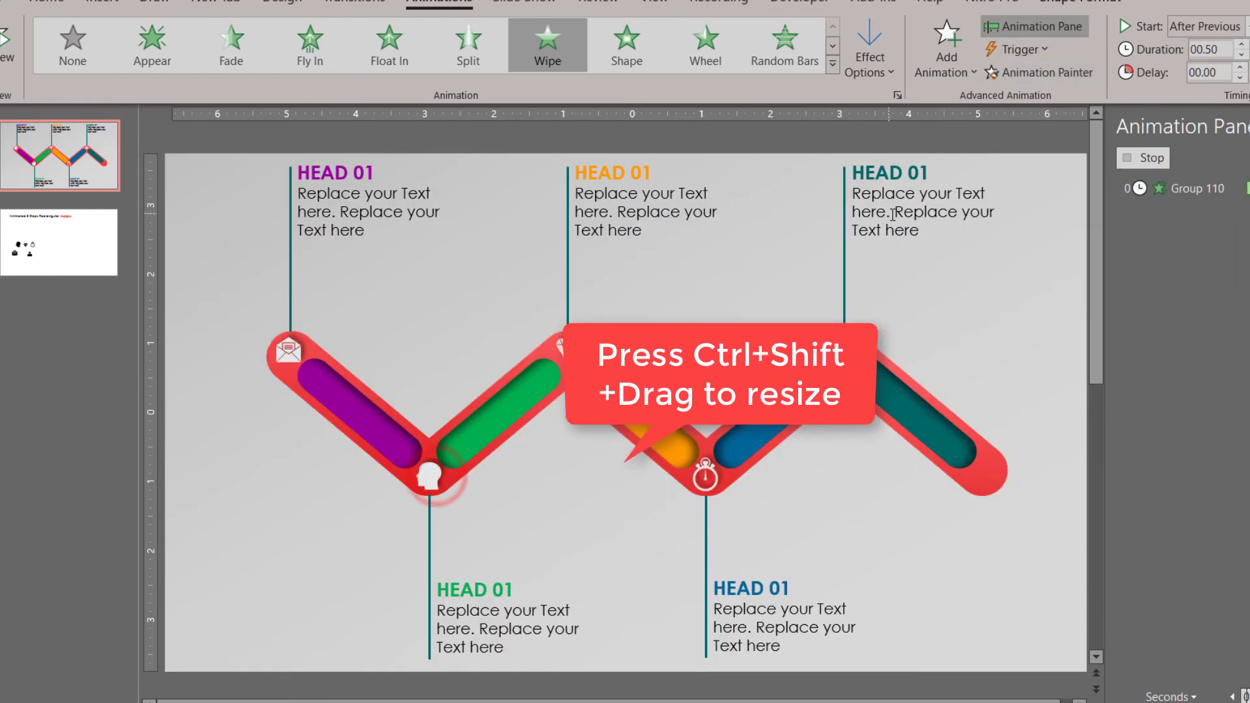
- Copy the animations of the blue section's connector line and text box to the green section's line and text box with the Animation Painter
click(713, 536)
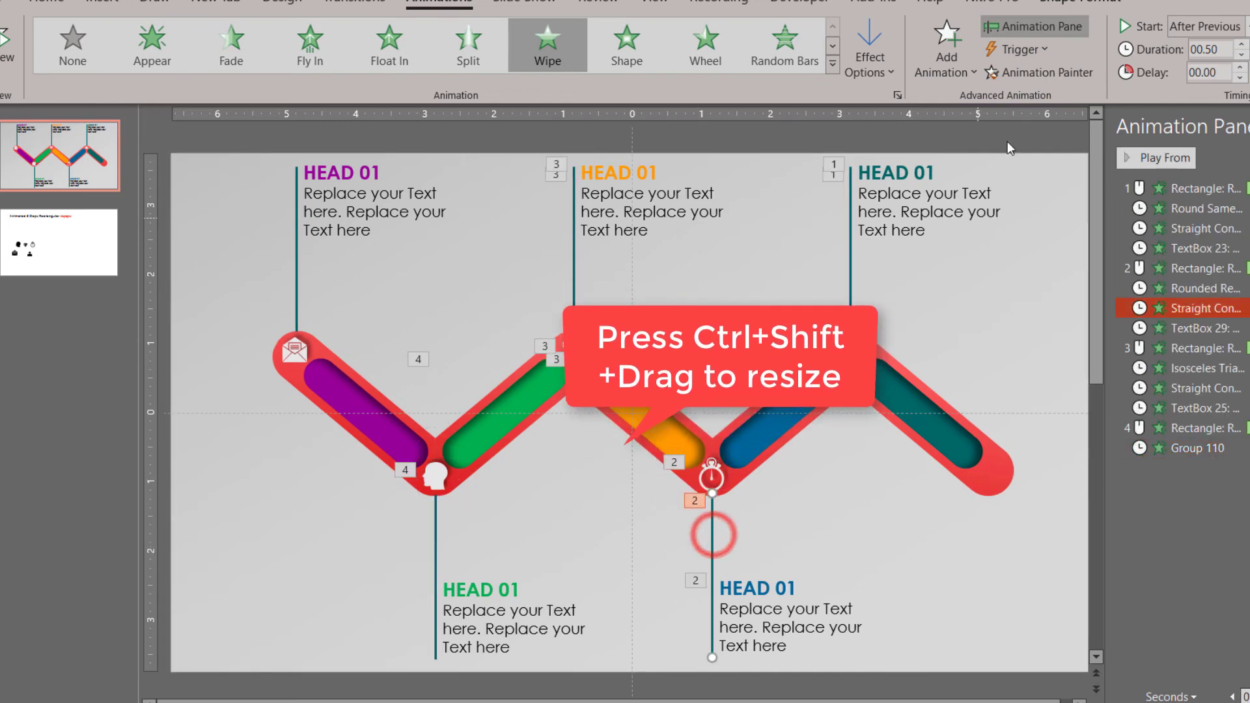
click(1032, 75)
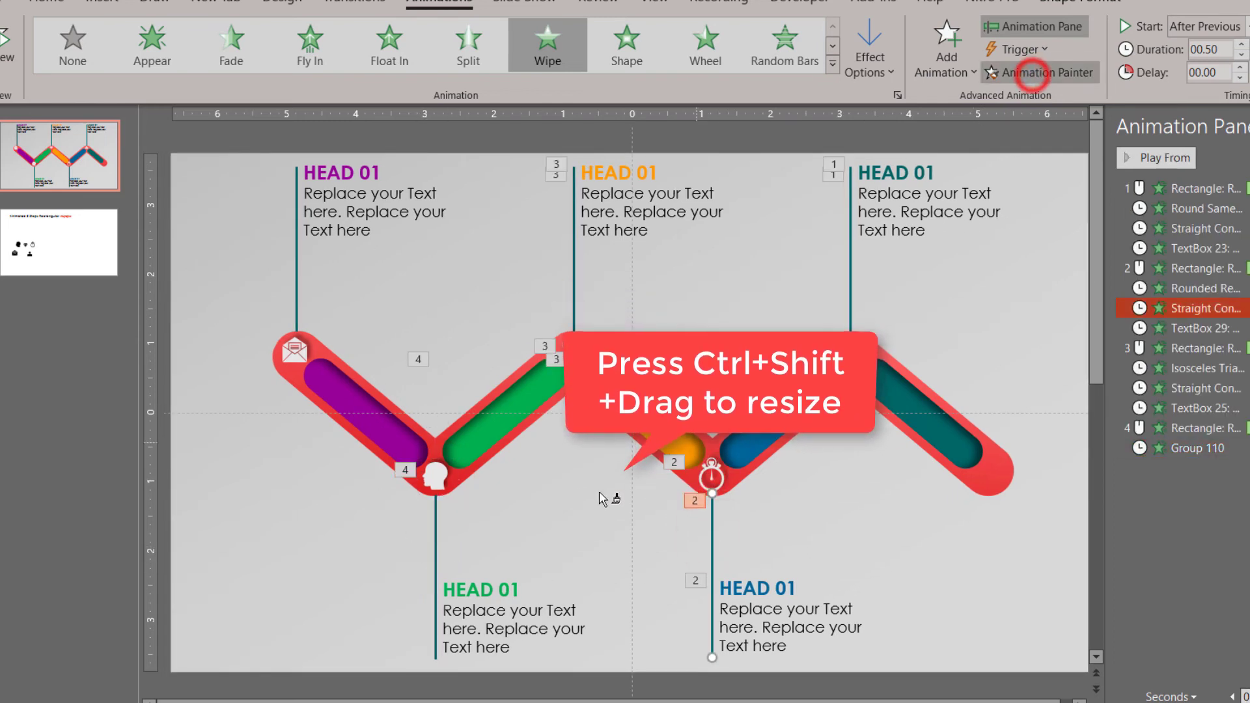
click(434, 551)
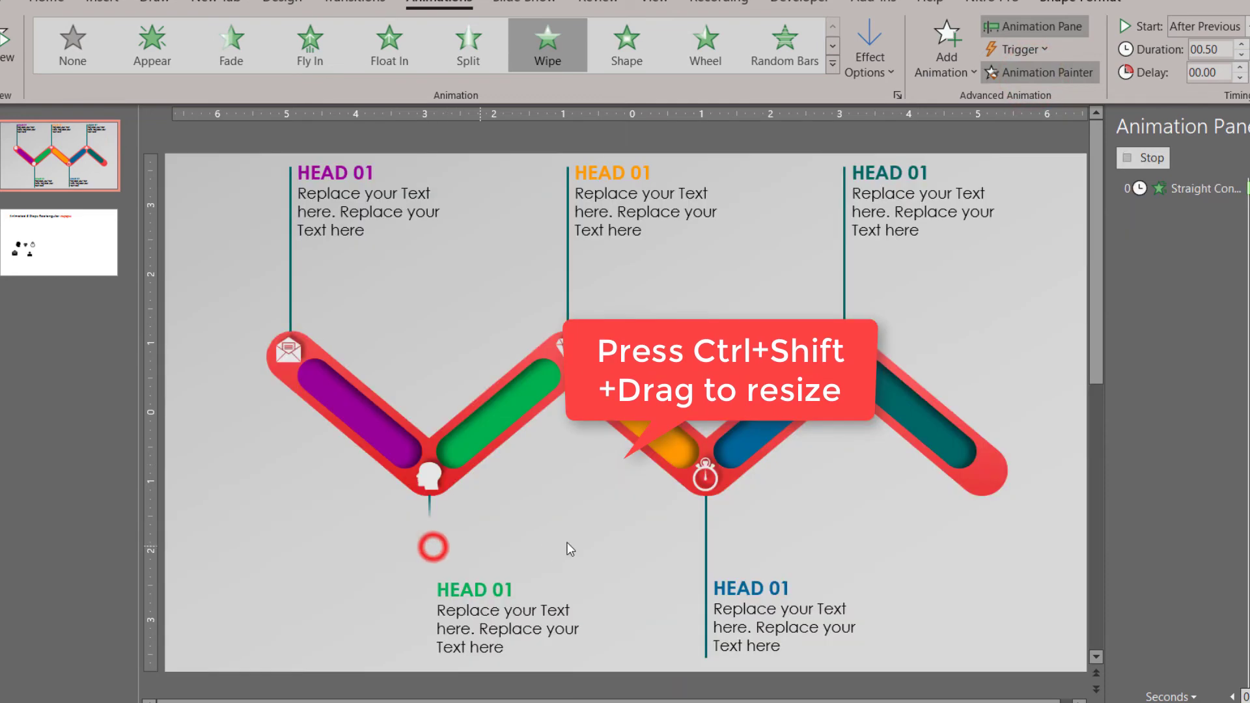
click(774, 590)
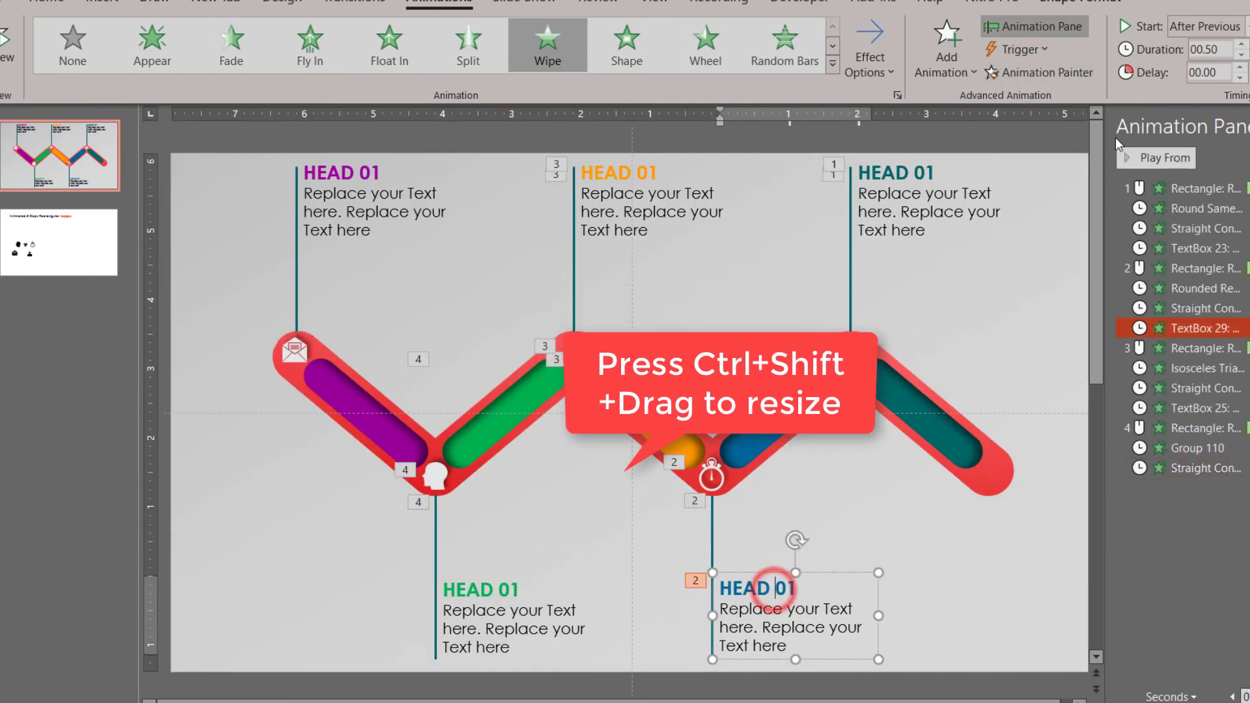
click(1077, 73)
click(475, 596)
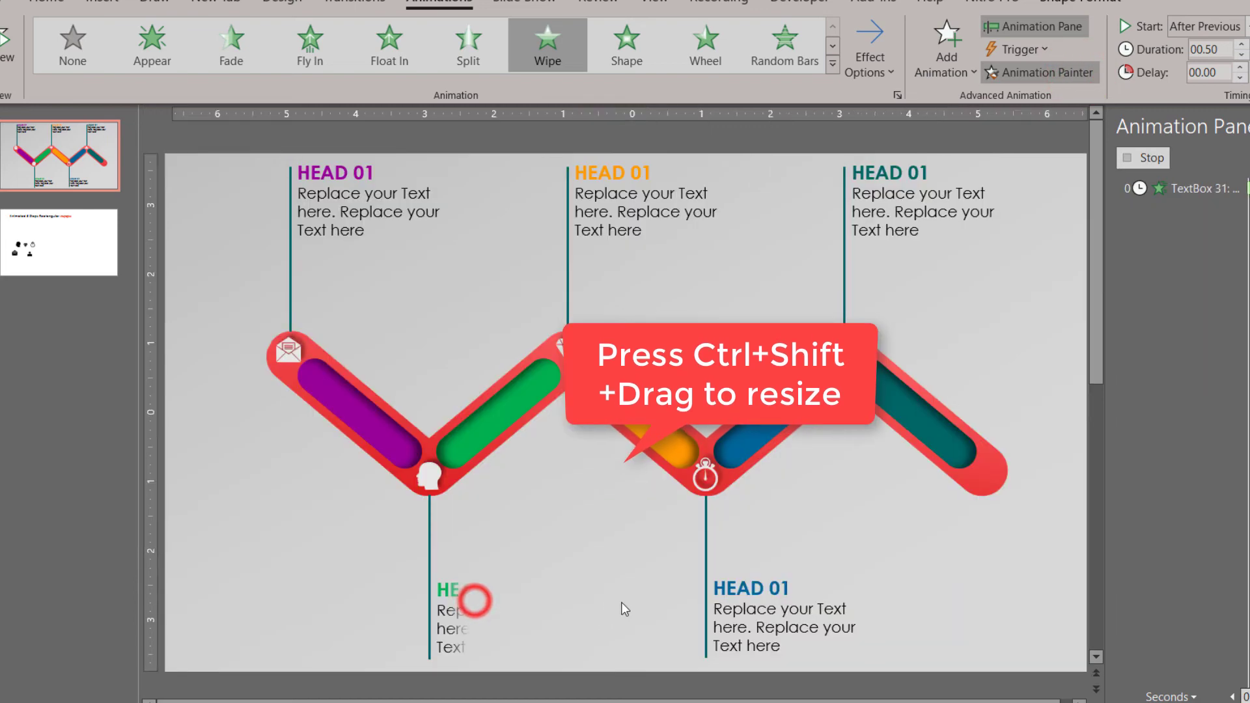
- Copy the orange bar's animation to the purple bar and the diamond icon's animation to the envelope icon with the Animation Painter
click(661, 434)
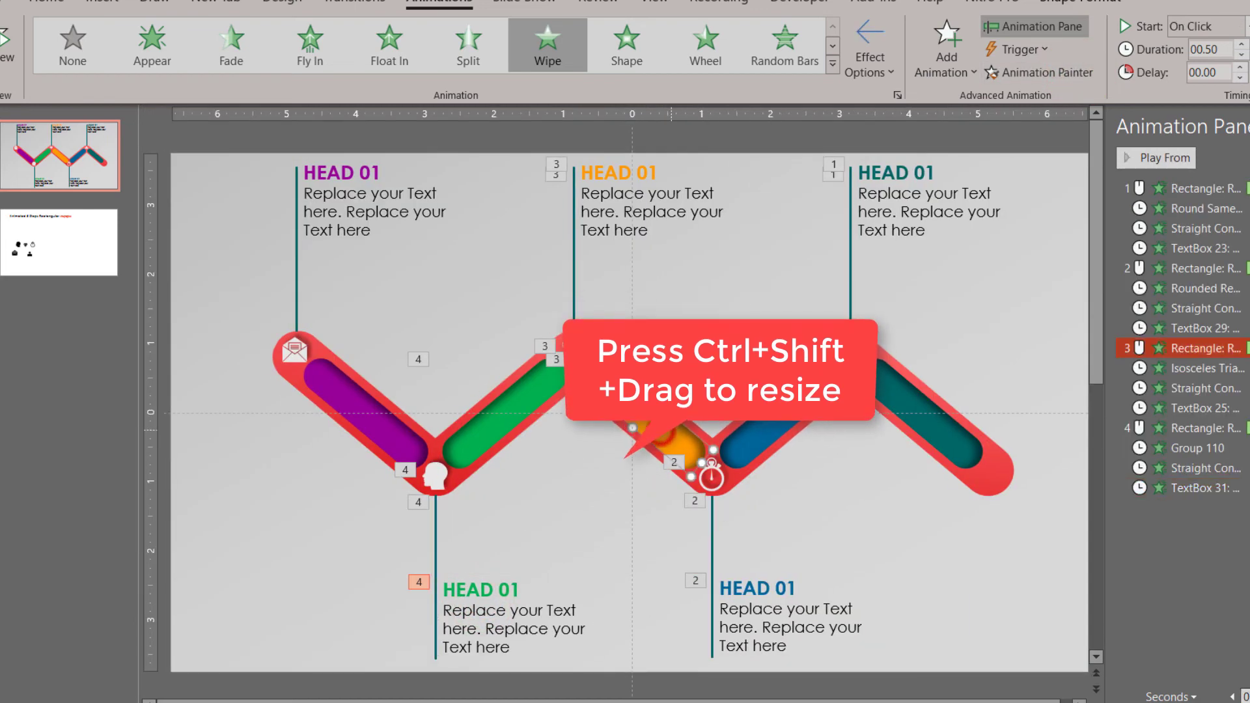
click(1029, 73)
click(335, 387)
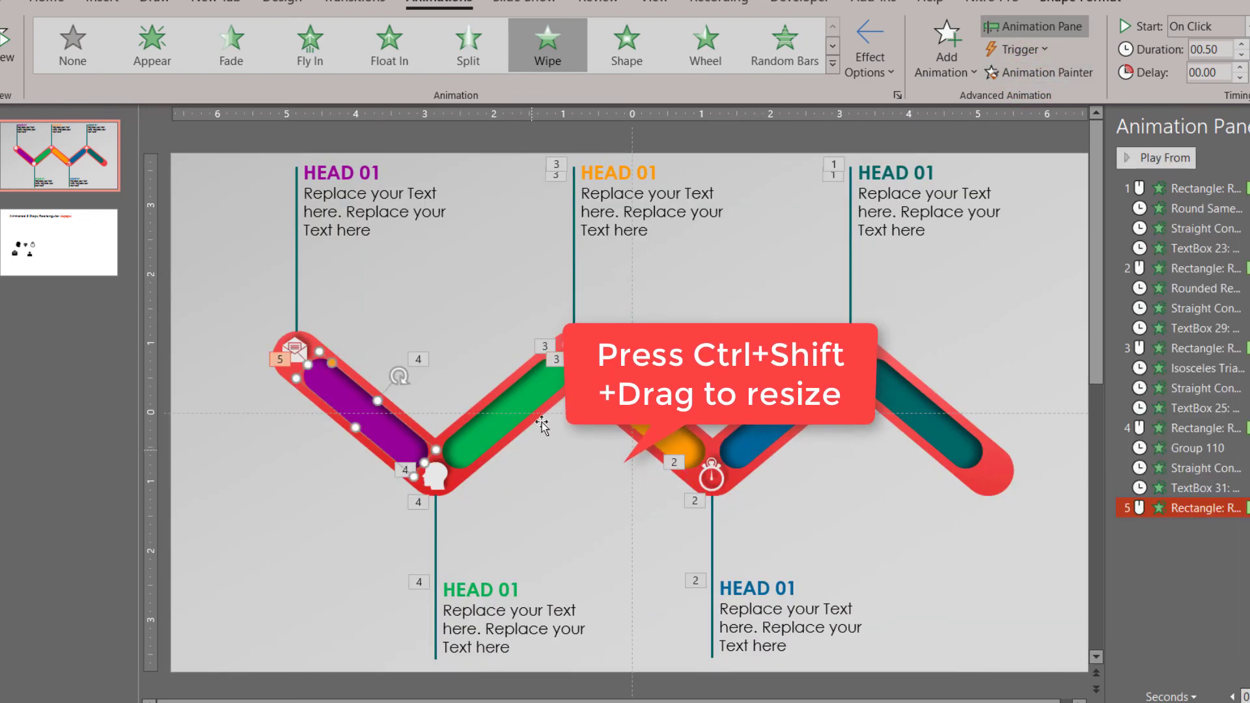
click(565, 351)
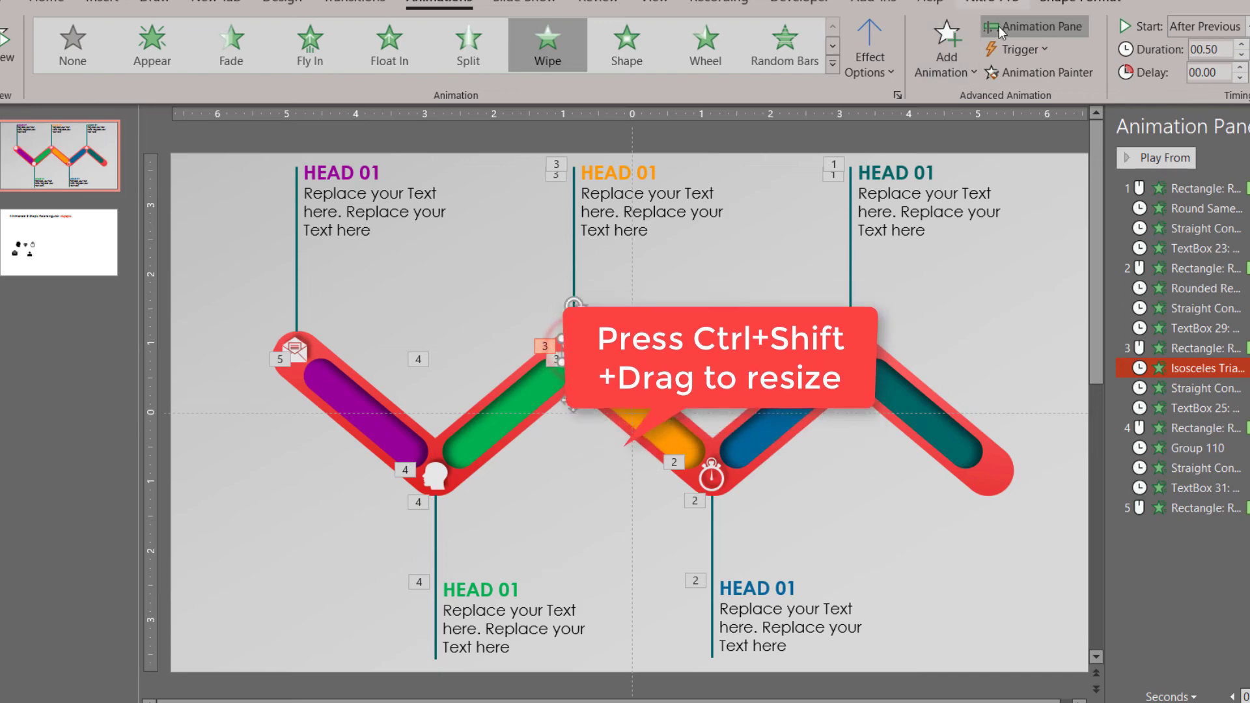
click(1011, 71)
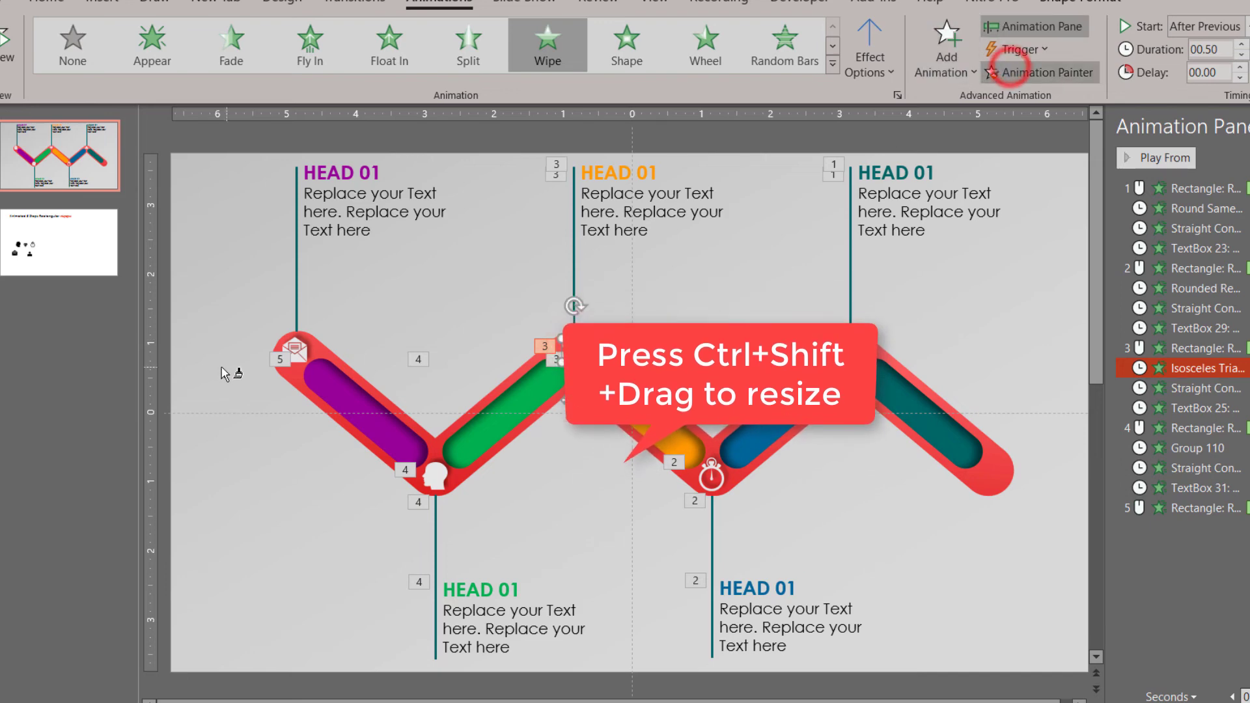
click(296, 355)
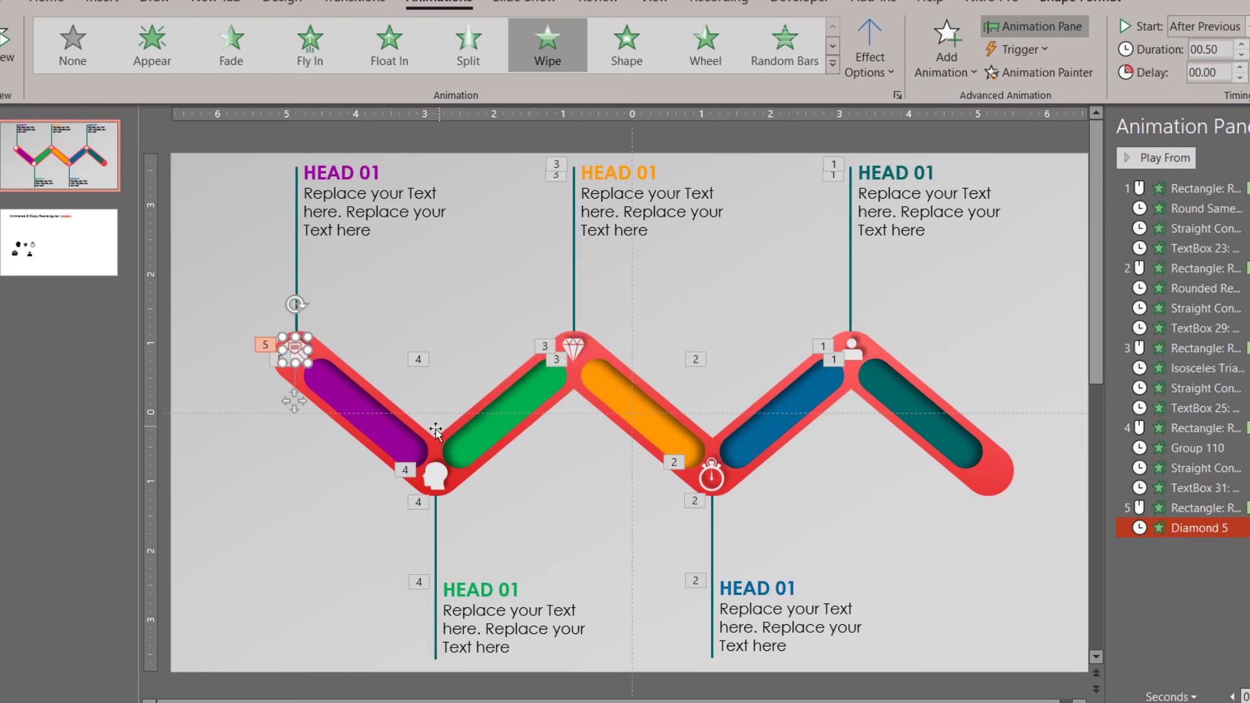
- Copy the animations of the orange section's connector line and text box to the purple section's line and text box with the Animation Painter
click(576, 260)
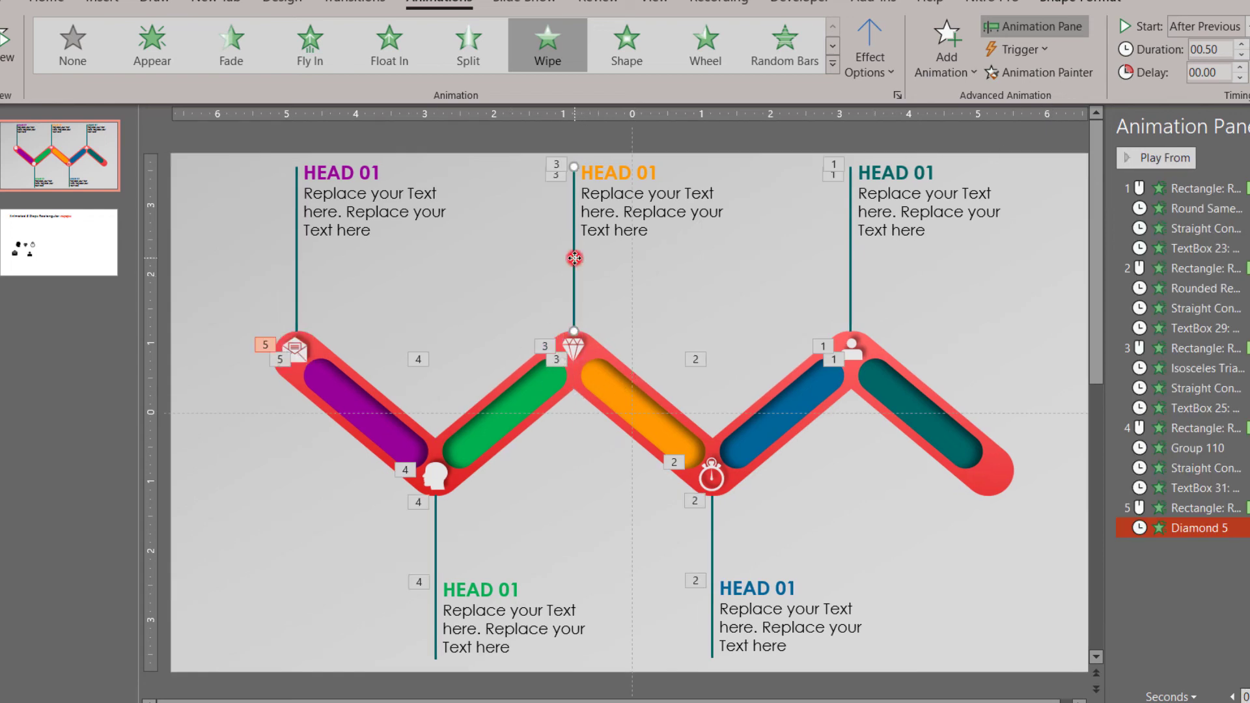
click(1021, 78)
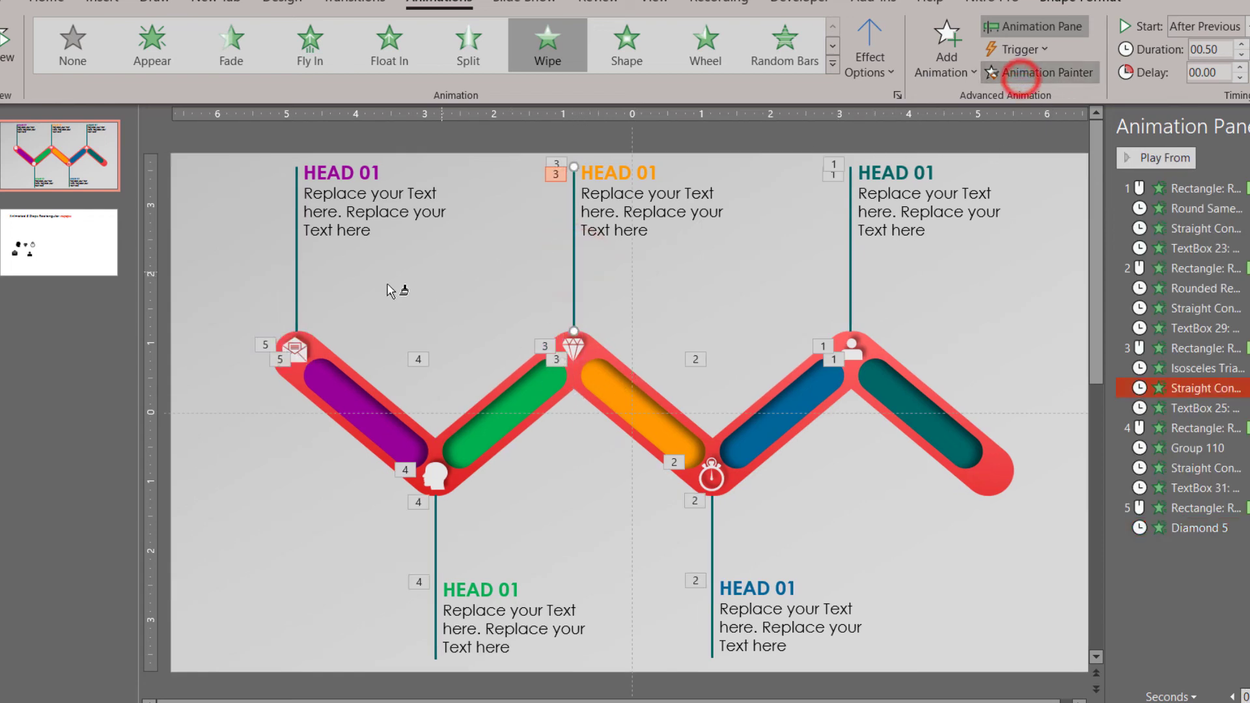
click(300, 273)
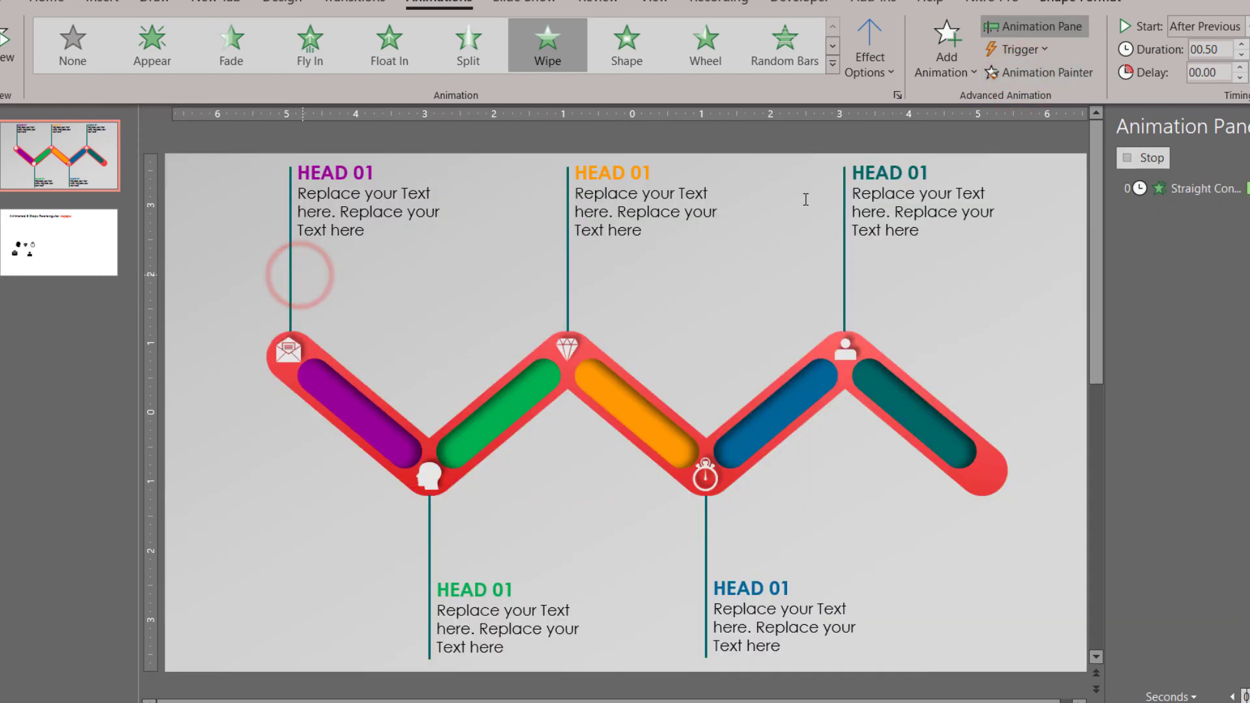
click(676, 214)
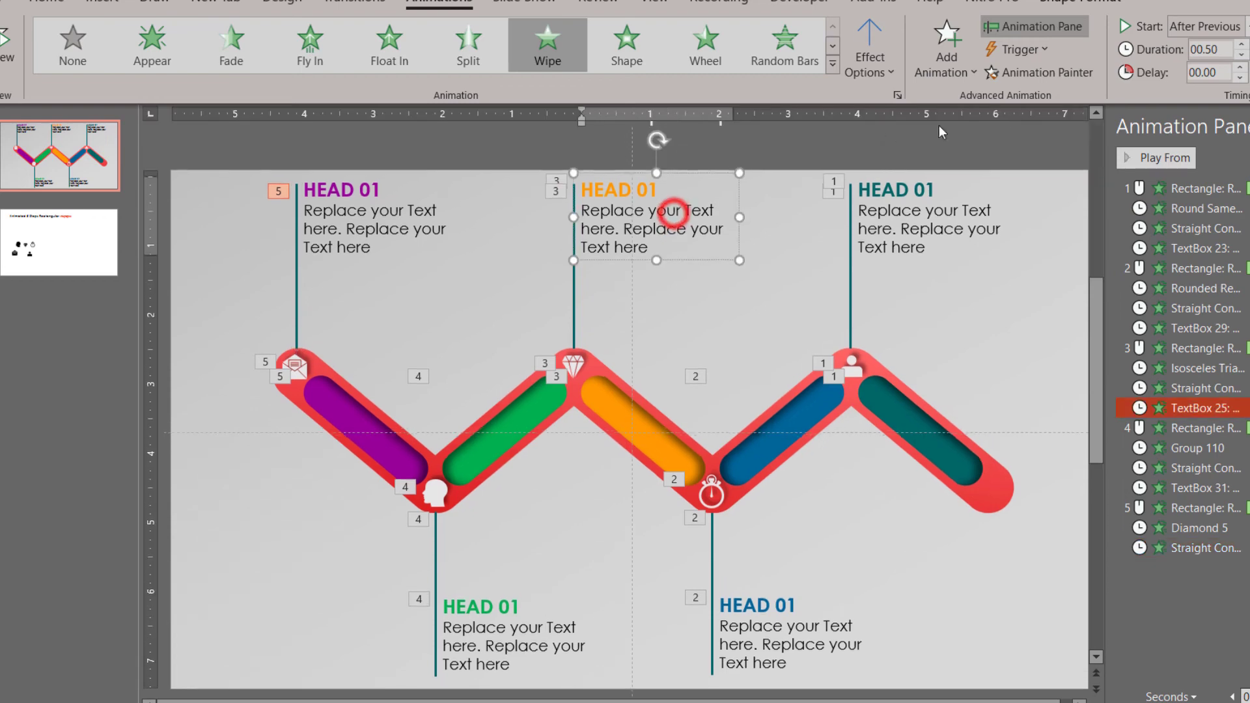
click(1017, 74)
click(352, 238)
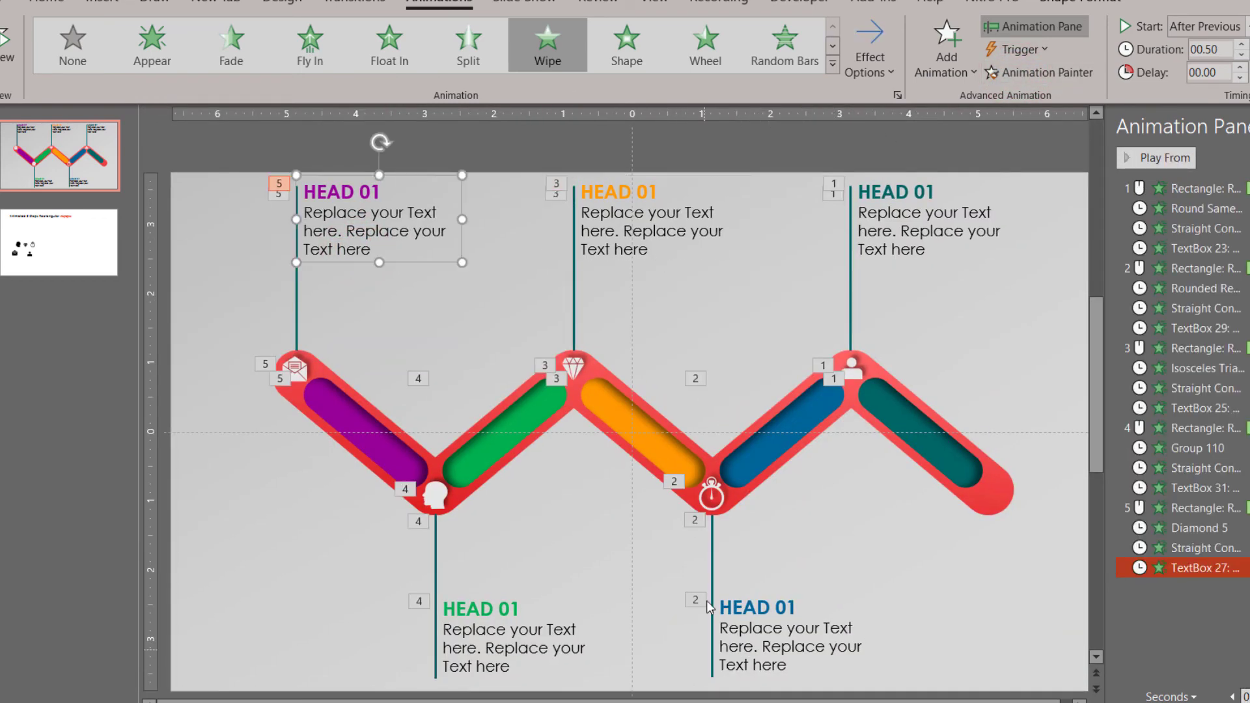
- Change the outline color of the connector line below the stopwatch icon to the blue of its heading
click(851, 280)
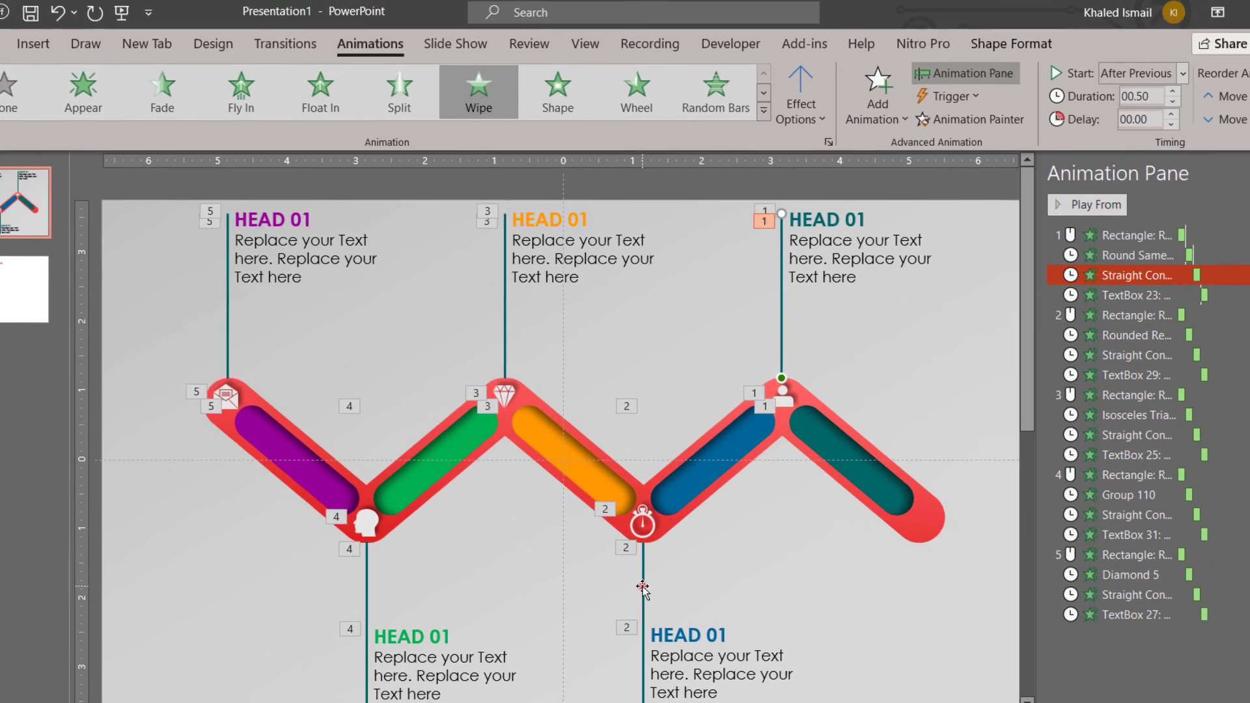
click(711, 542)
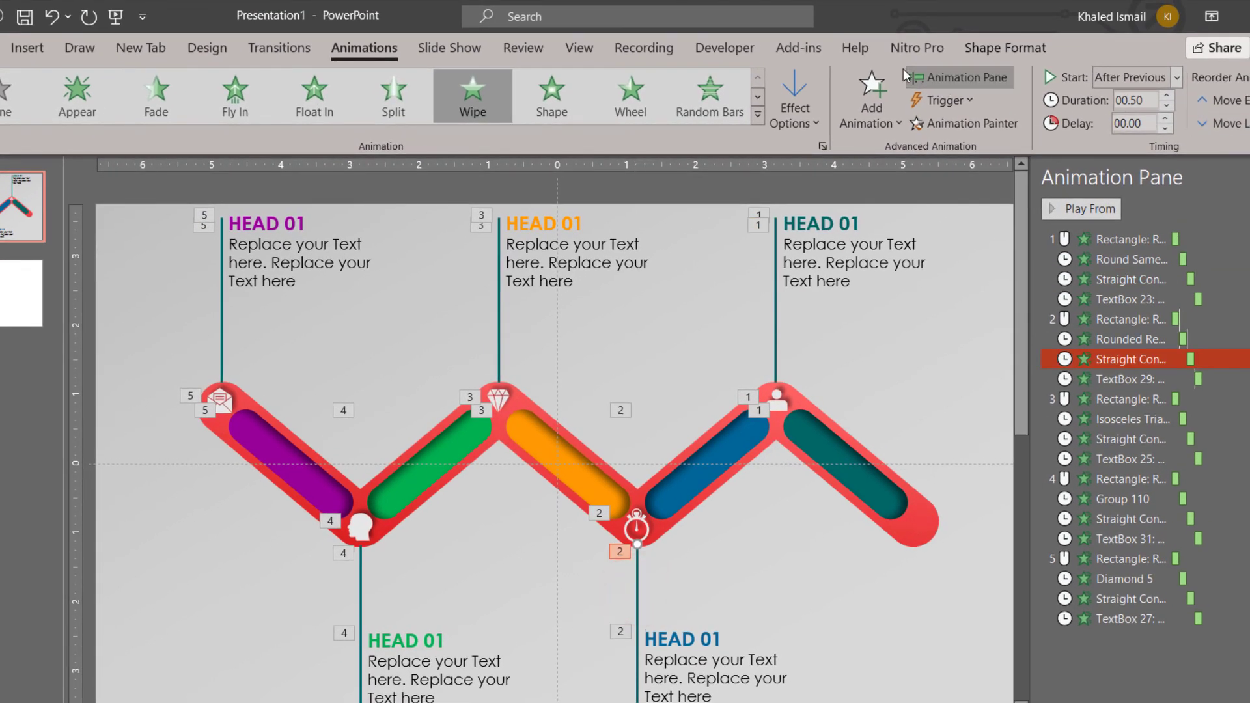
click(1007, 48)
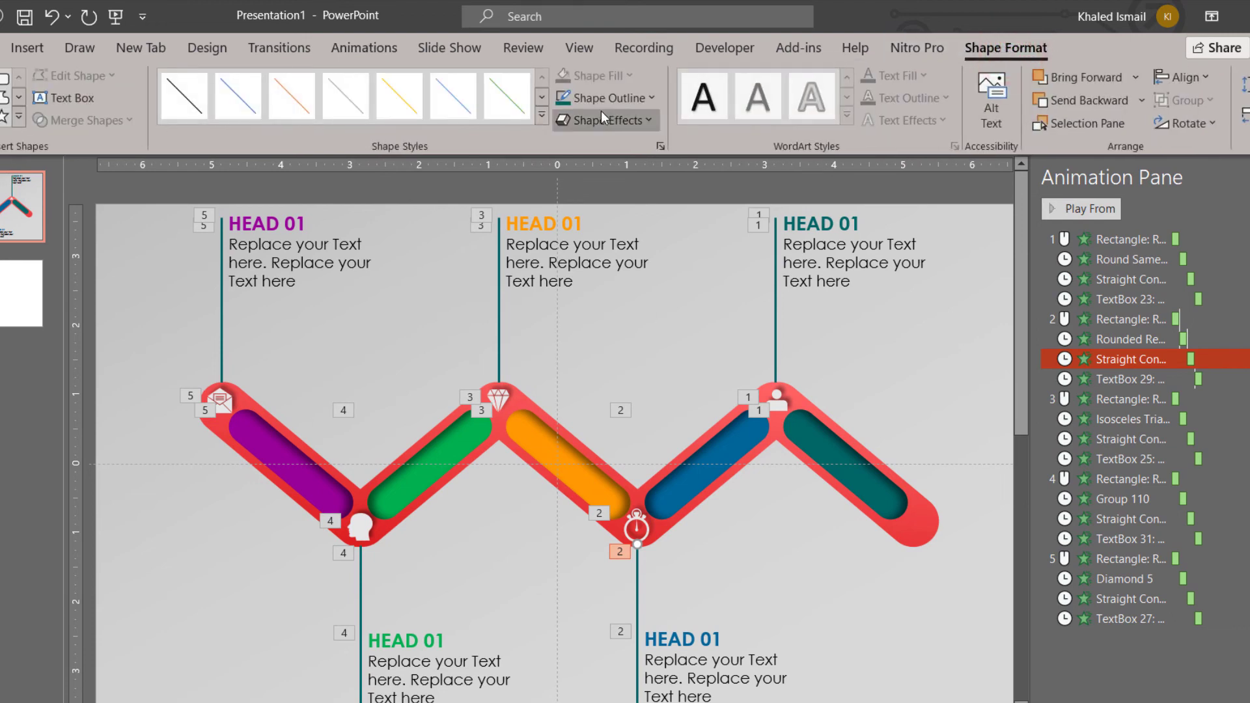
click(602, 101)
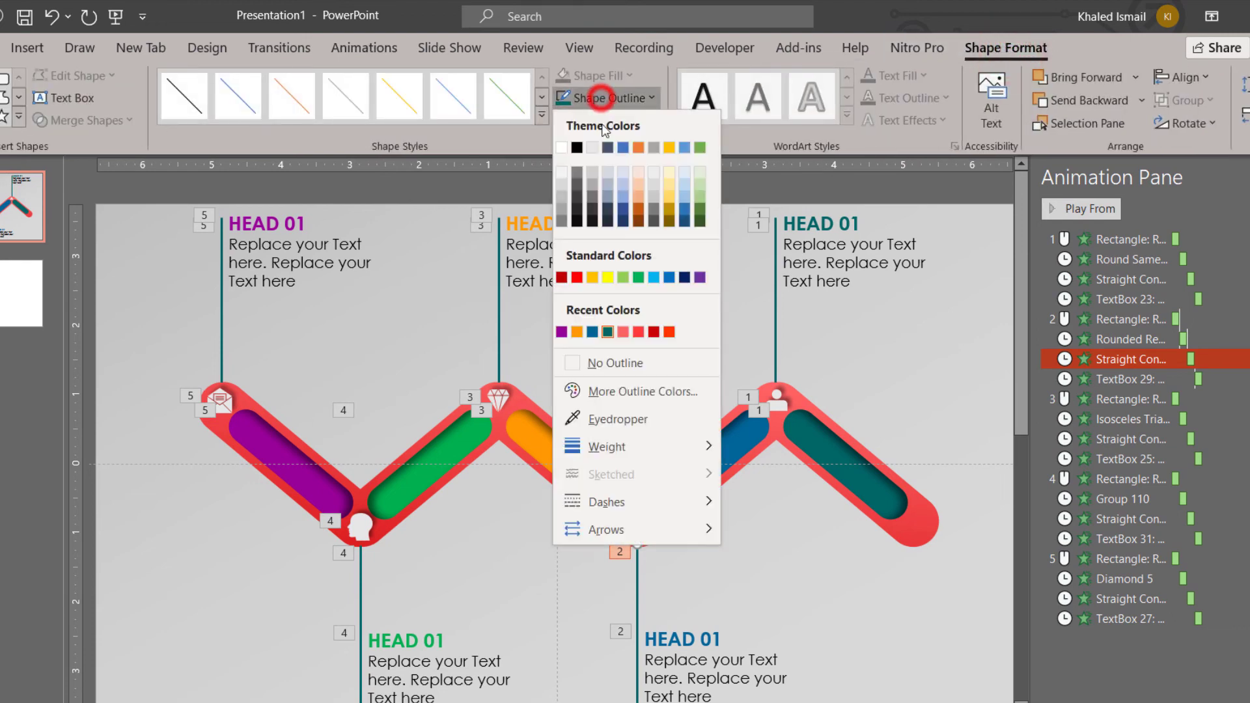
click(591, 331)
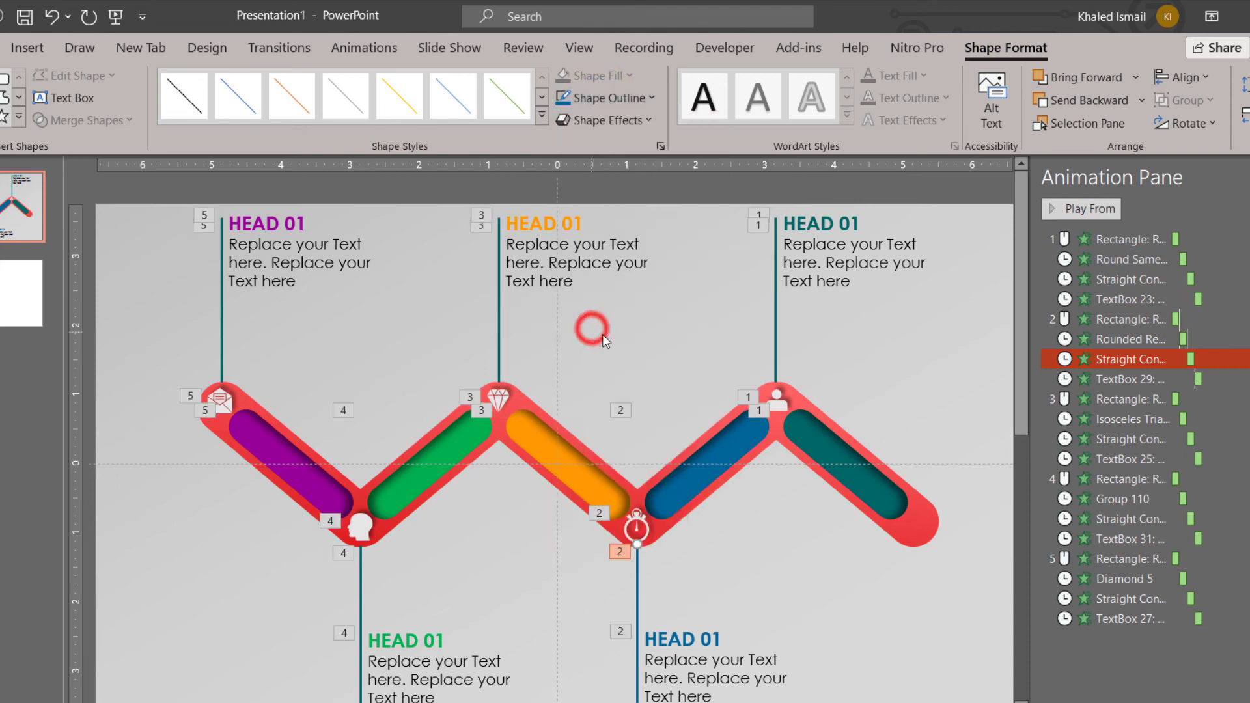
- Recolor the connector line above the diamond icon orange and the one below the head icon green to match their headings
click(495, 322)
click(627, 89)
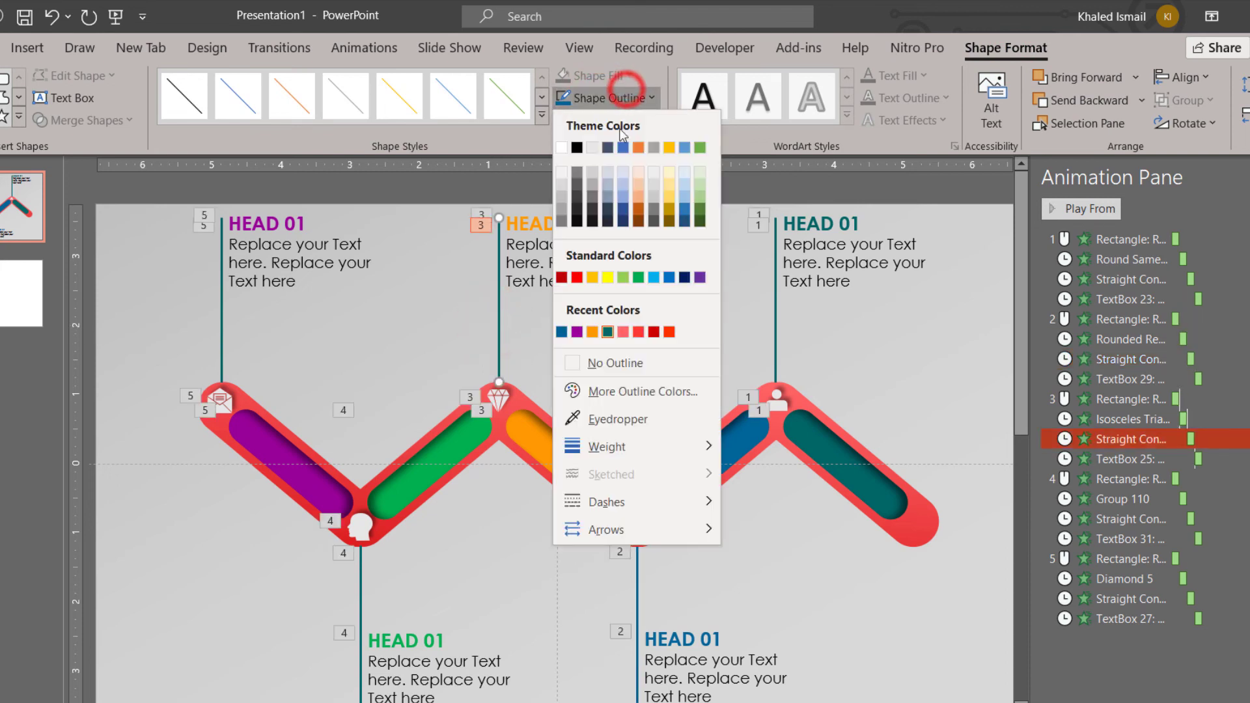
click(593, 333)
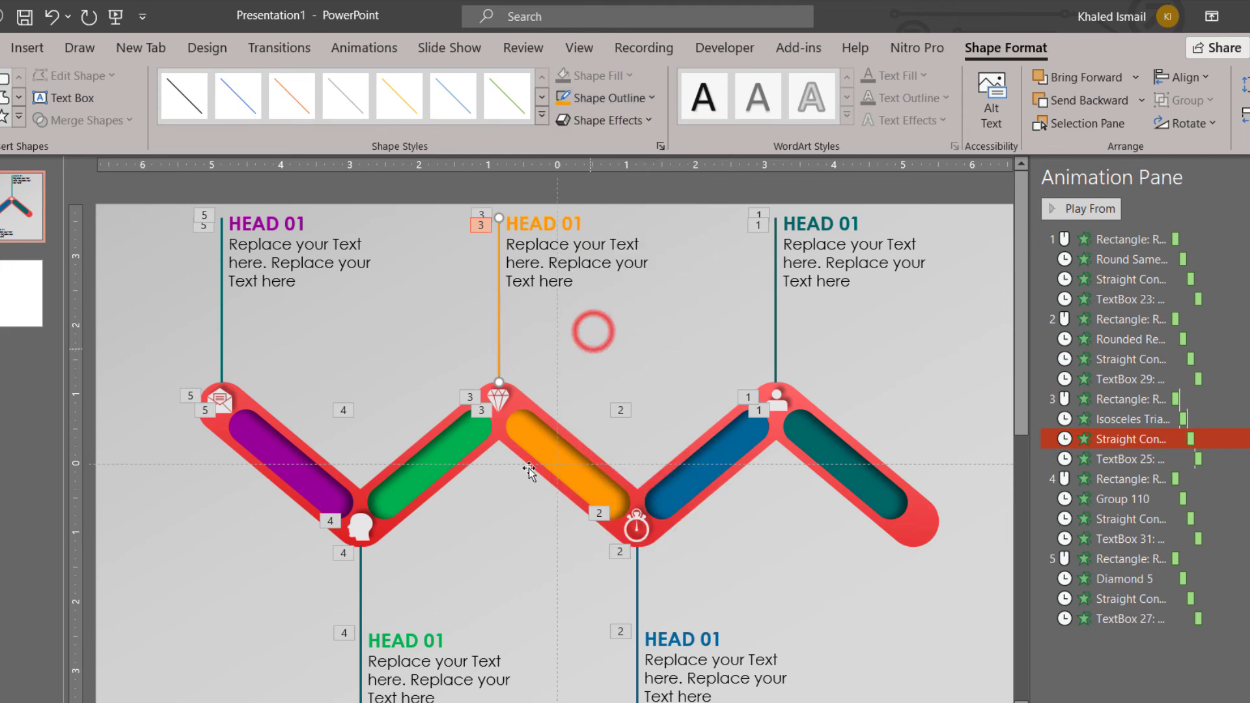
click(361, 578)
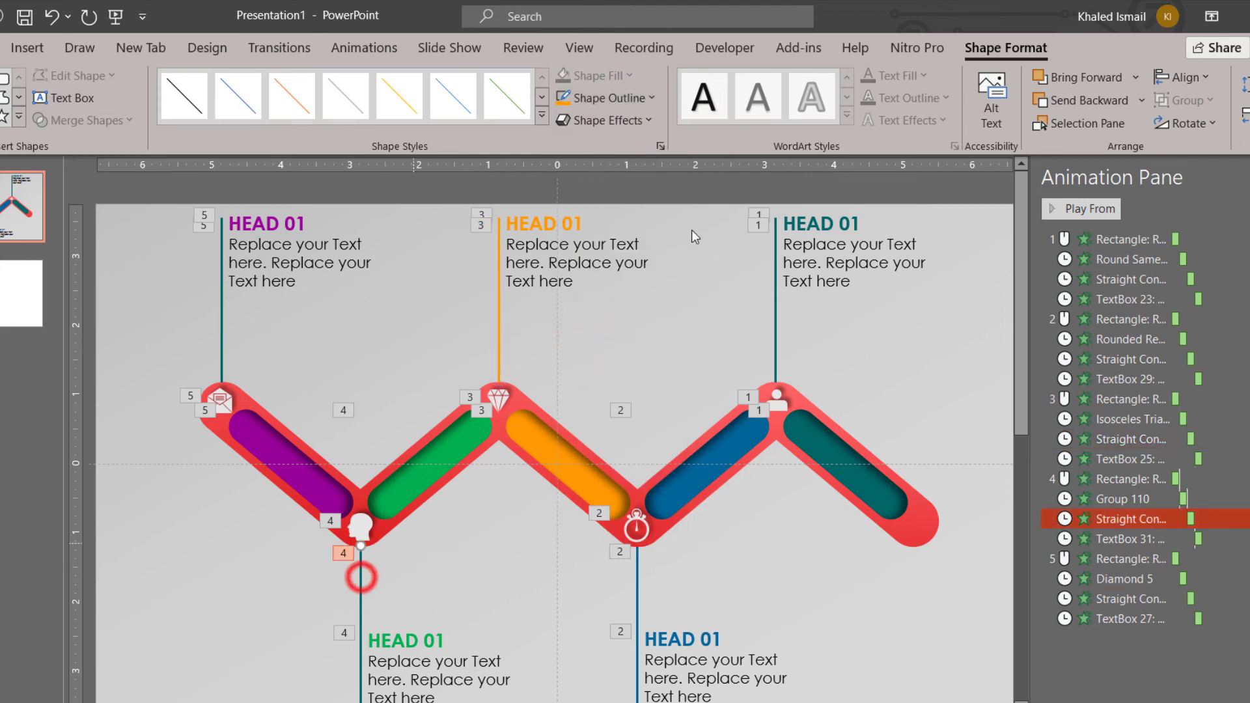
click(612, 95)
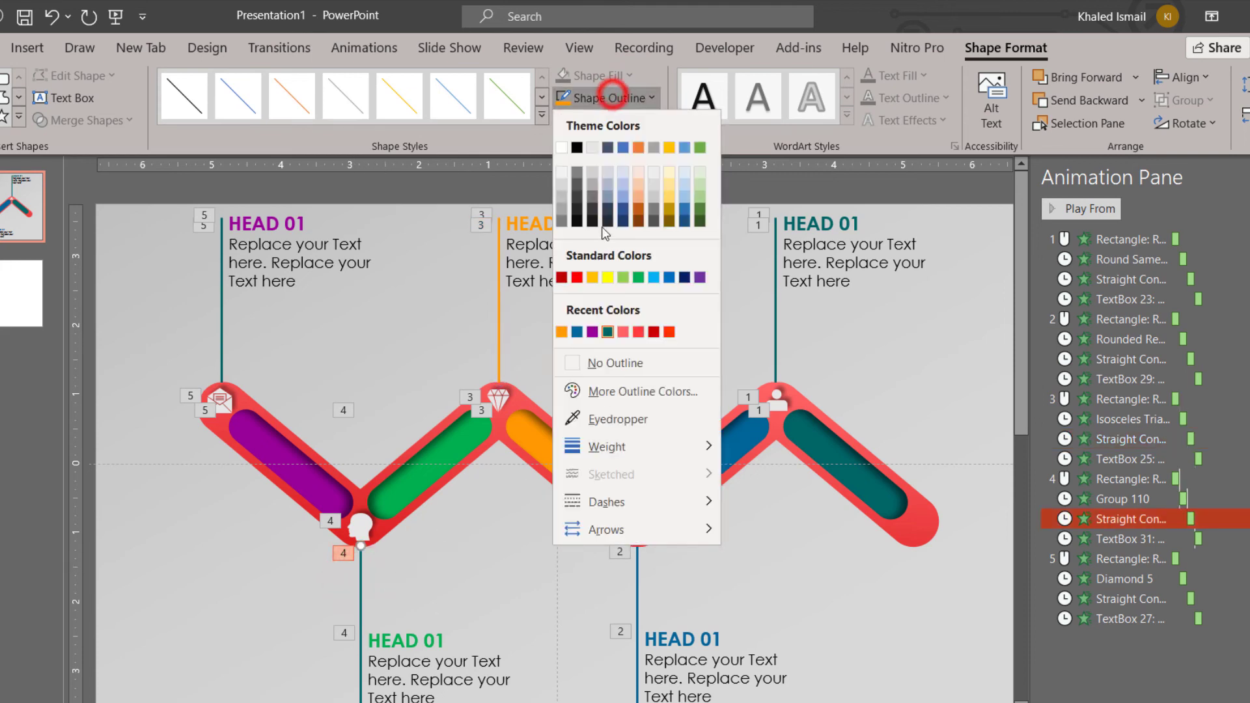
click(638, 278)
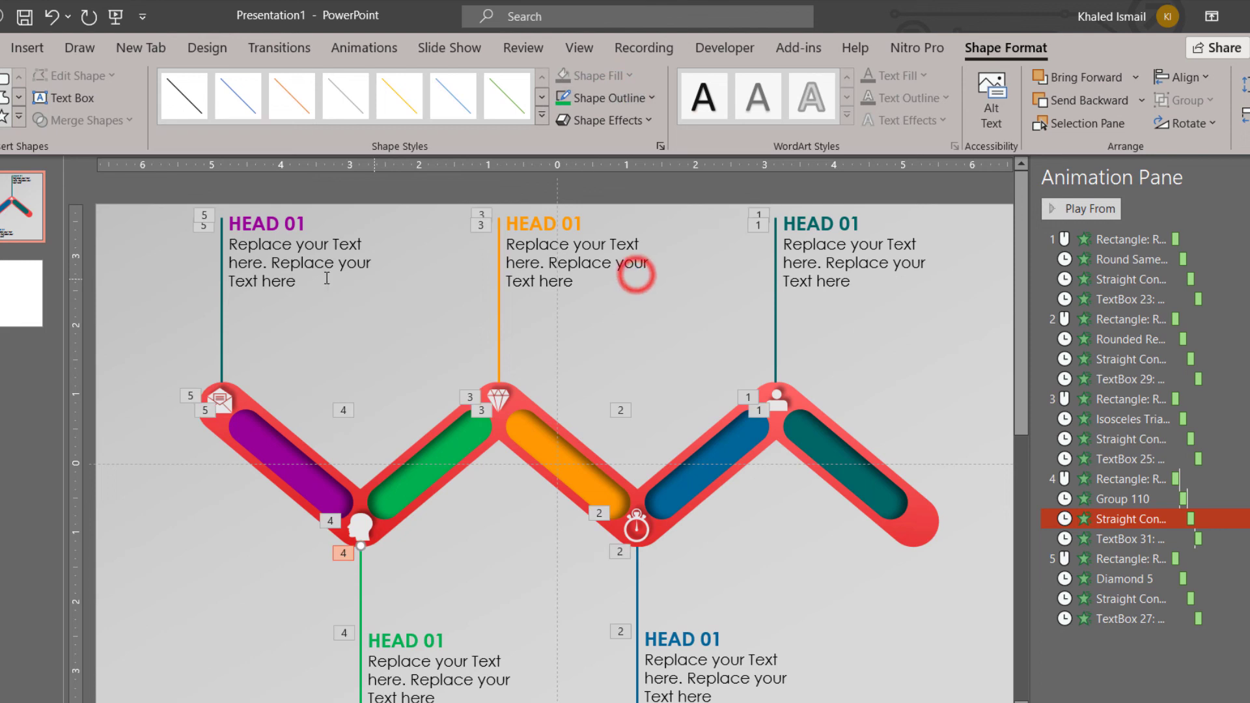
- Set the outline color of the text box above the envelope icon to the purple of its heading
click(221, 280)
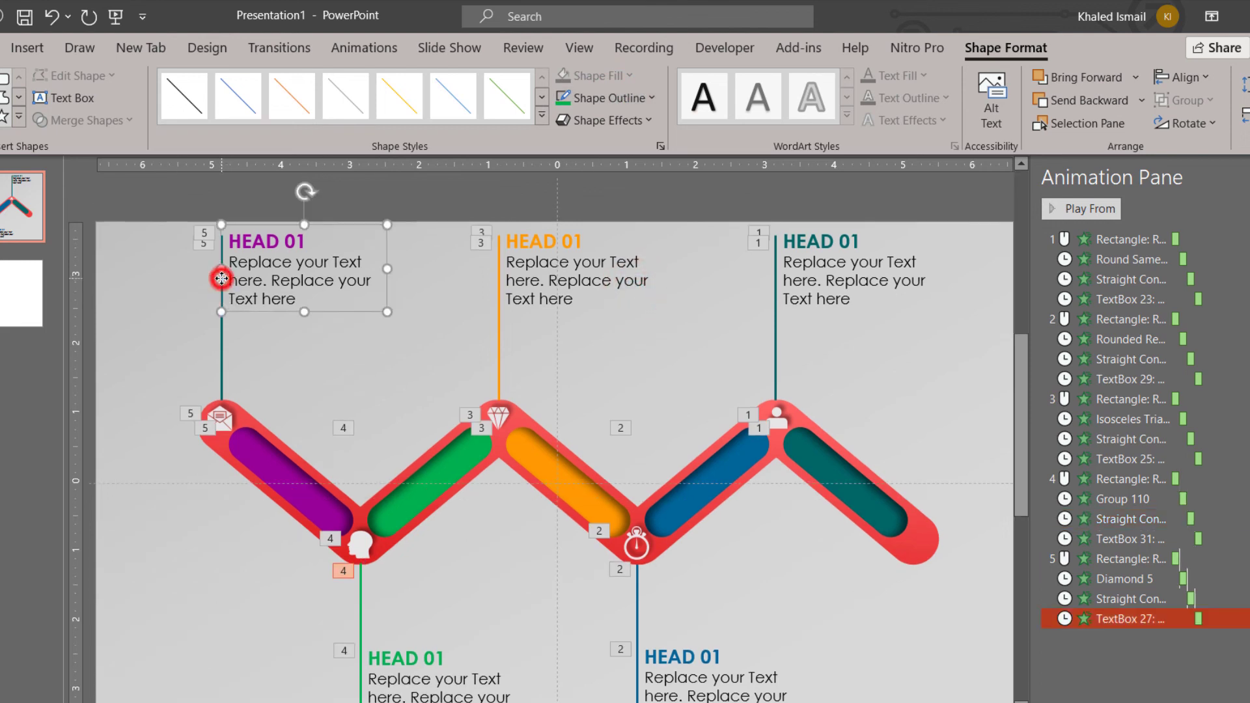
click(631, 101)
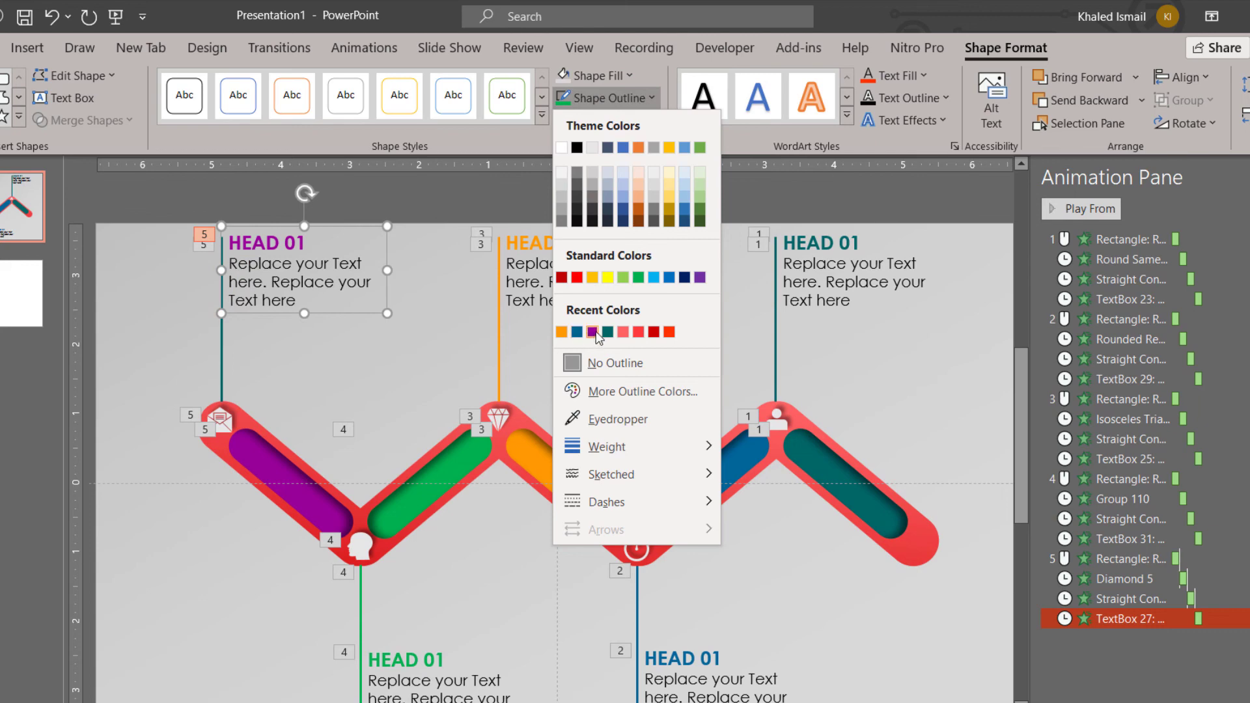
click(592, 332)
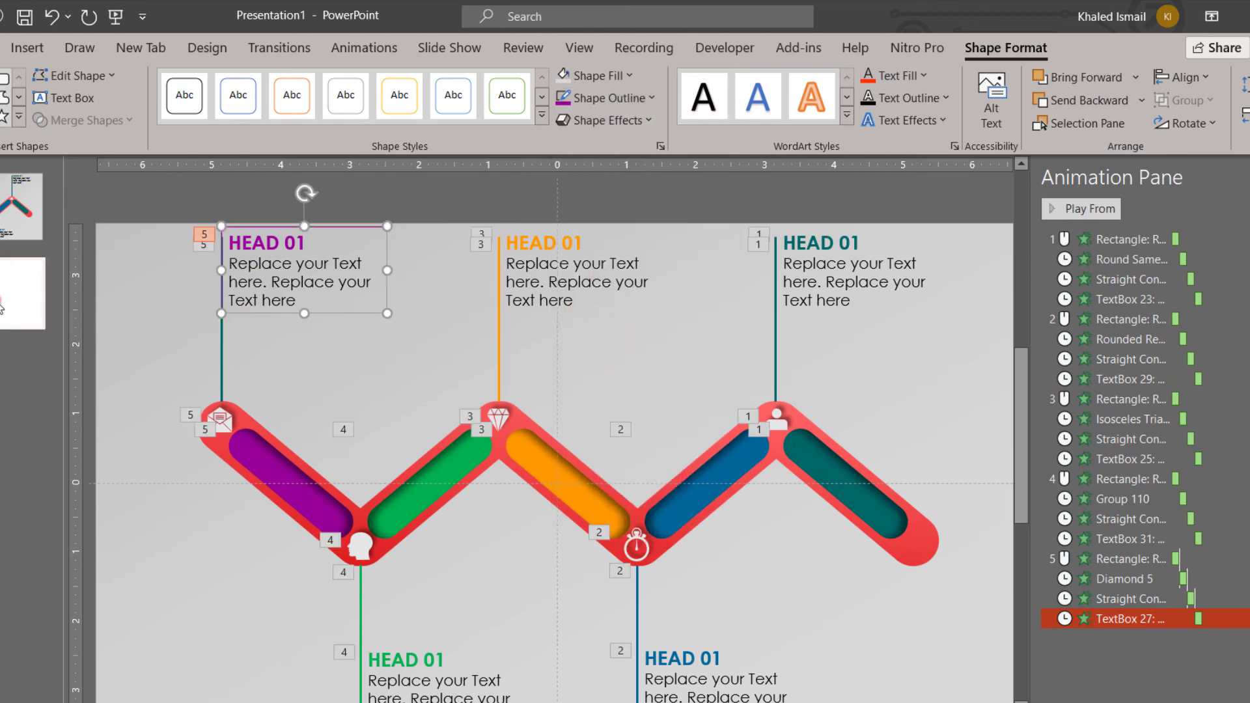
- Copy the title text box "Animated 5 Steps Rectangular Infographic" from the second slide and paste it onto the infographic slide
click(2, 306)
click(279, 264)
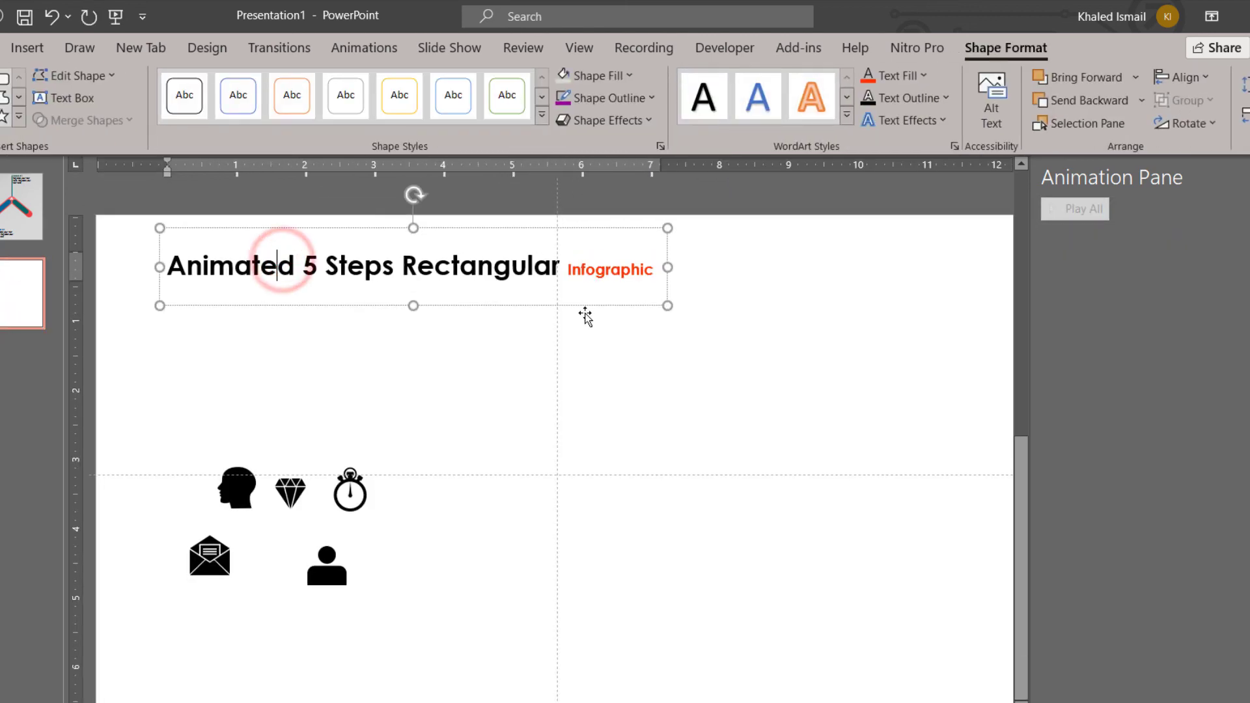
click(585, 305)
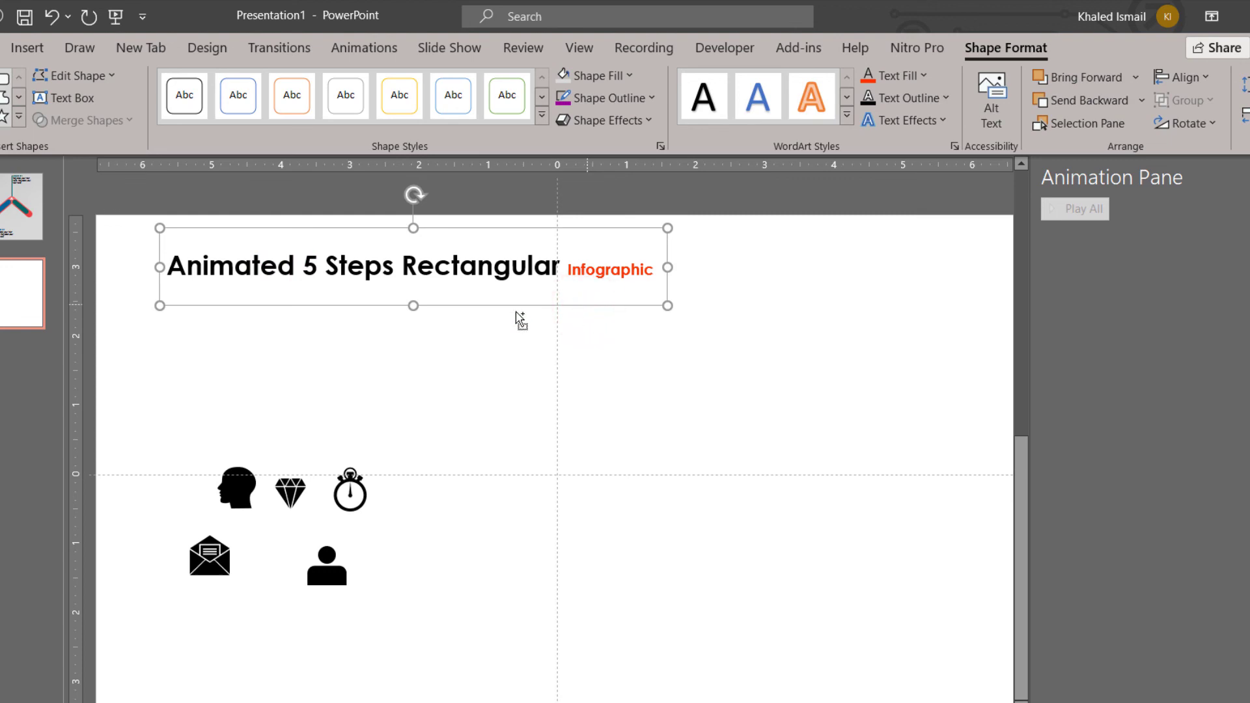
click(26, 225)
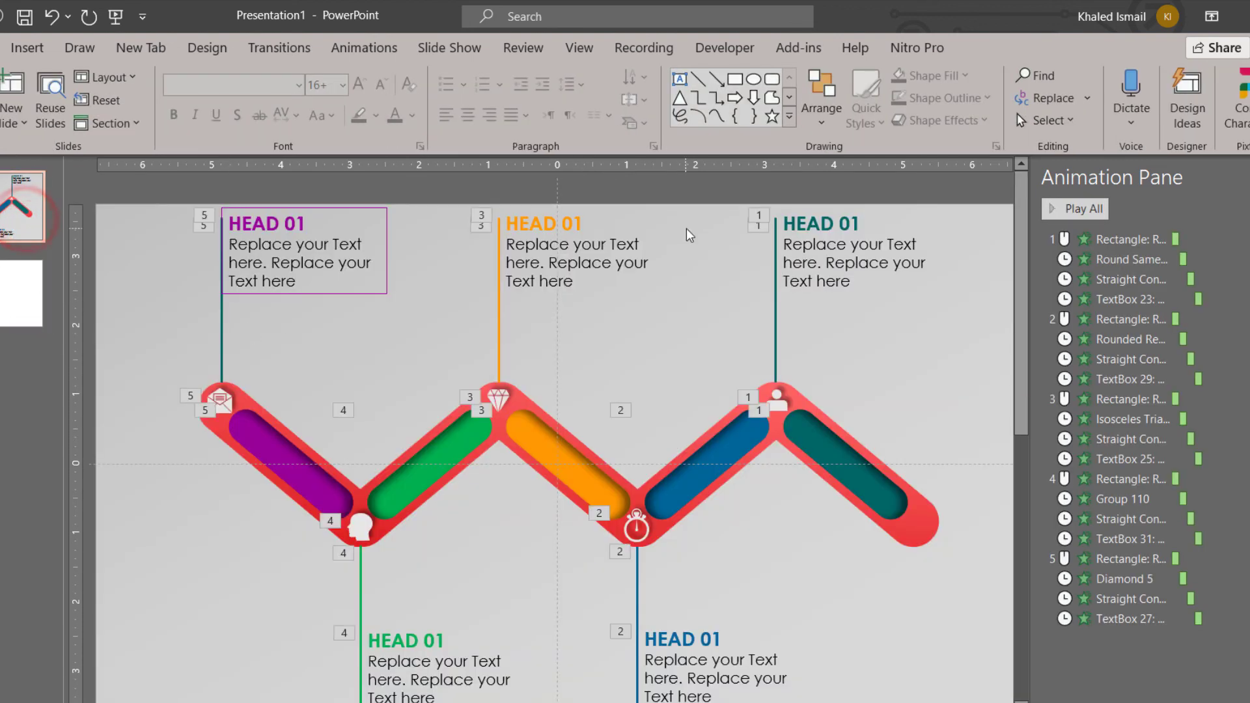
key(ctrl+v)
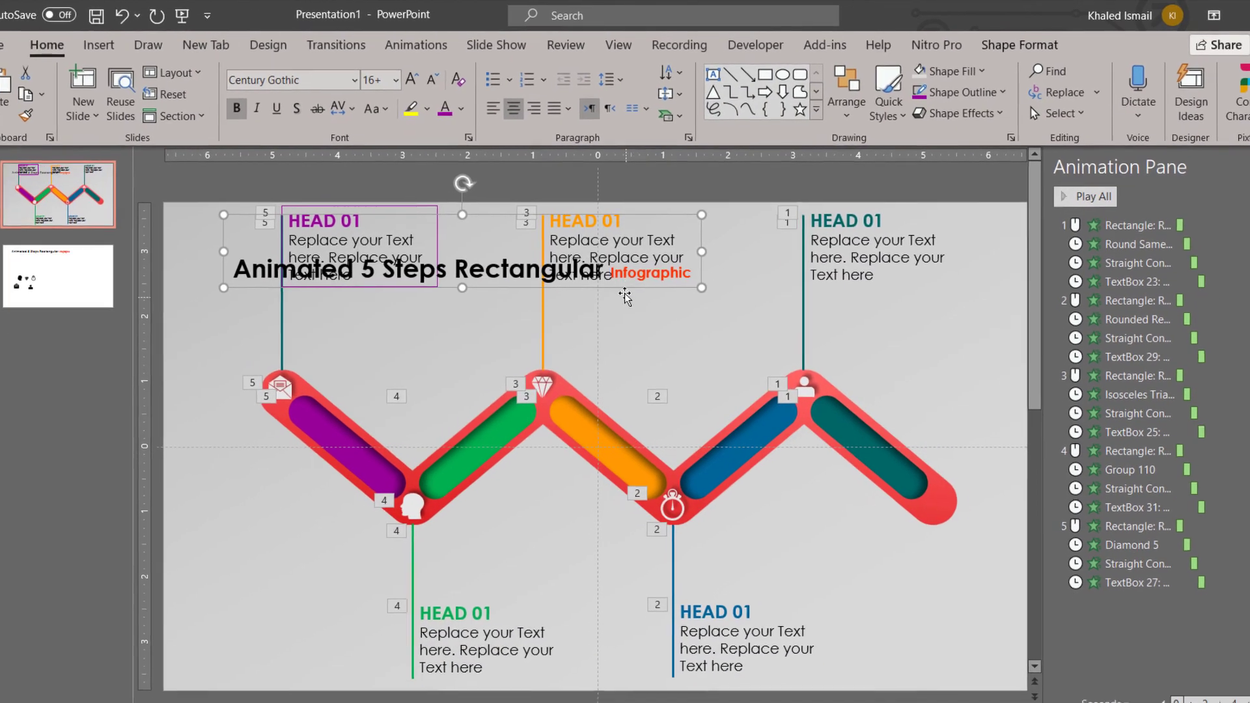